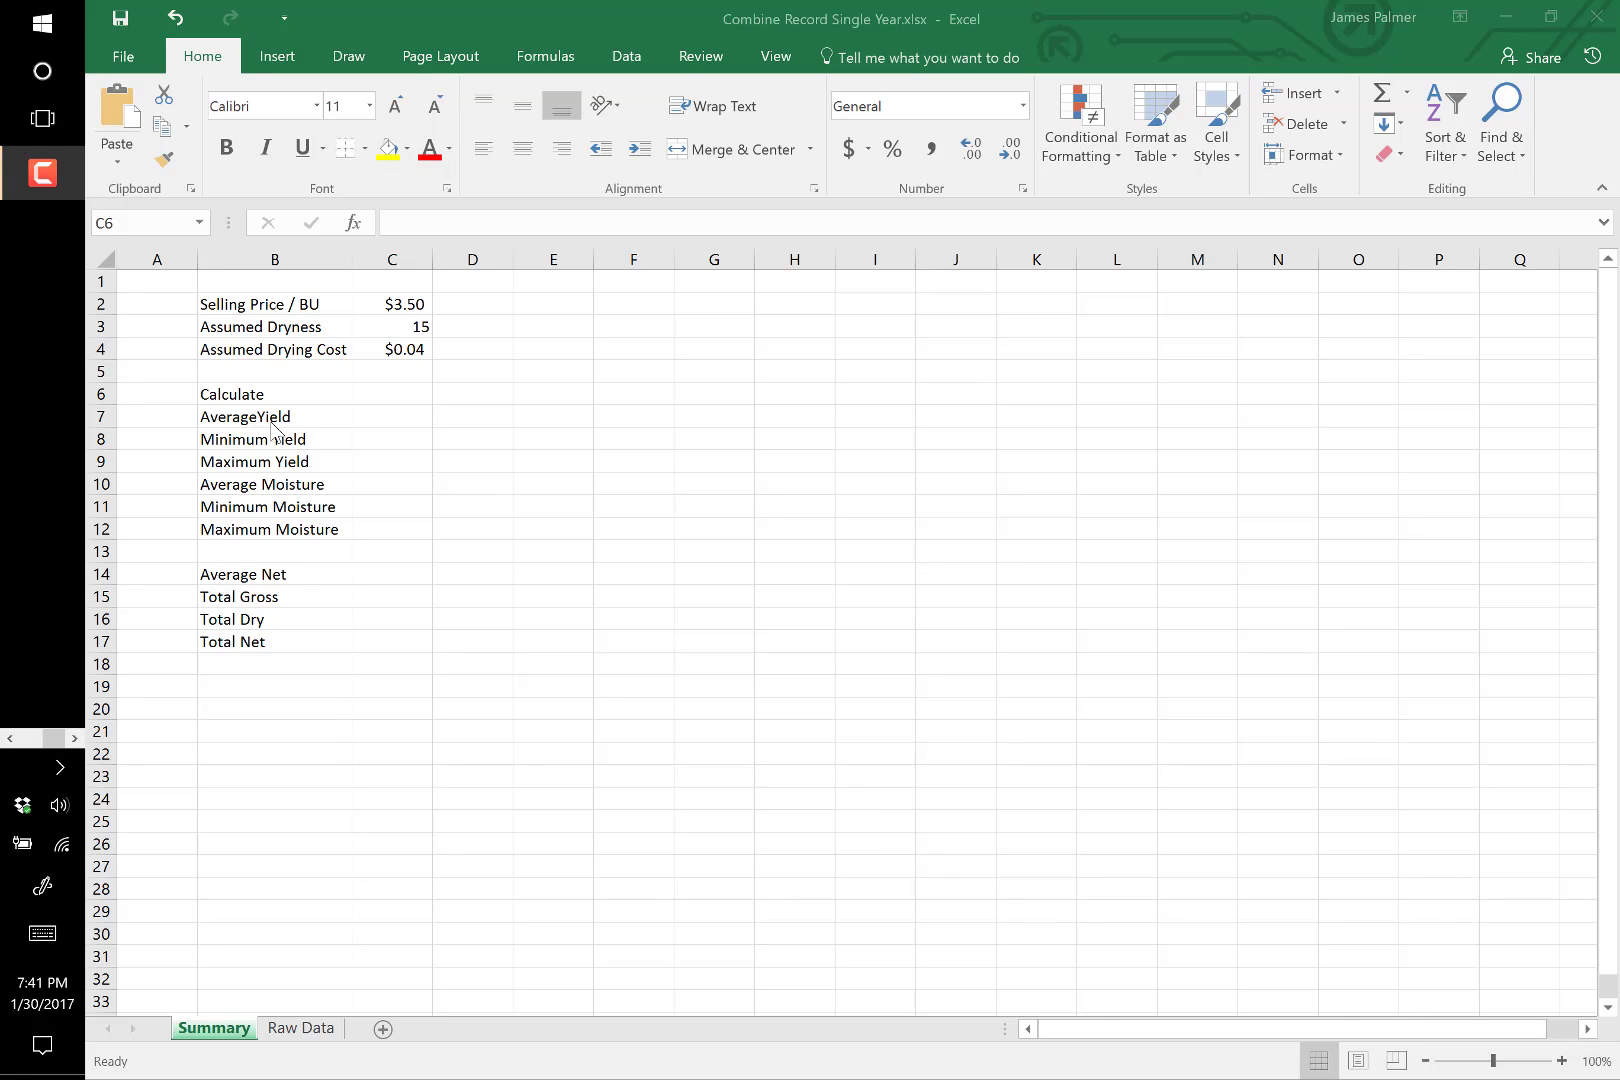
Correct the B7 label from 'AverageYield' to 'Average Yield'
click(250, 415)
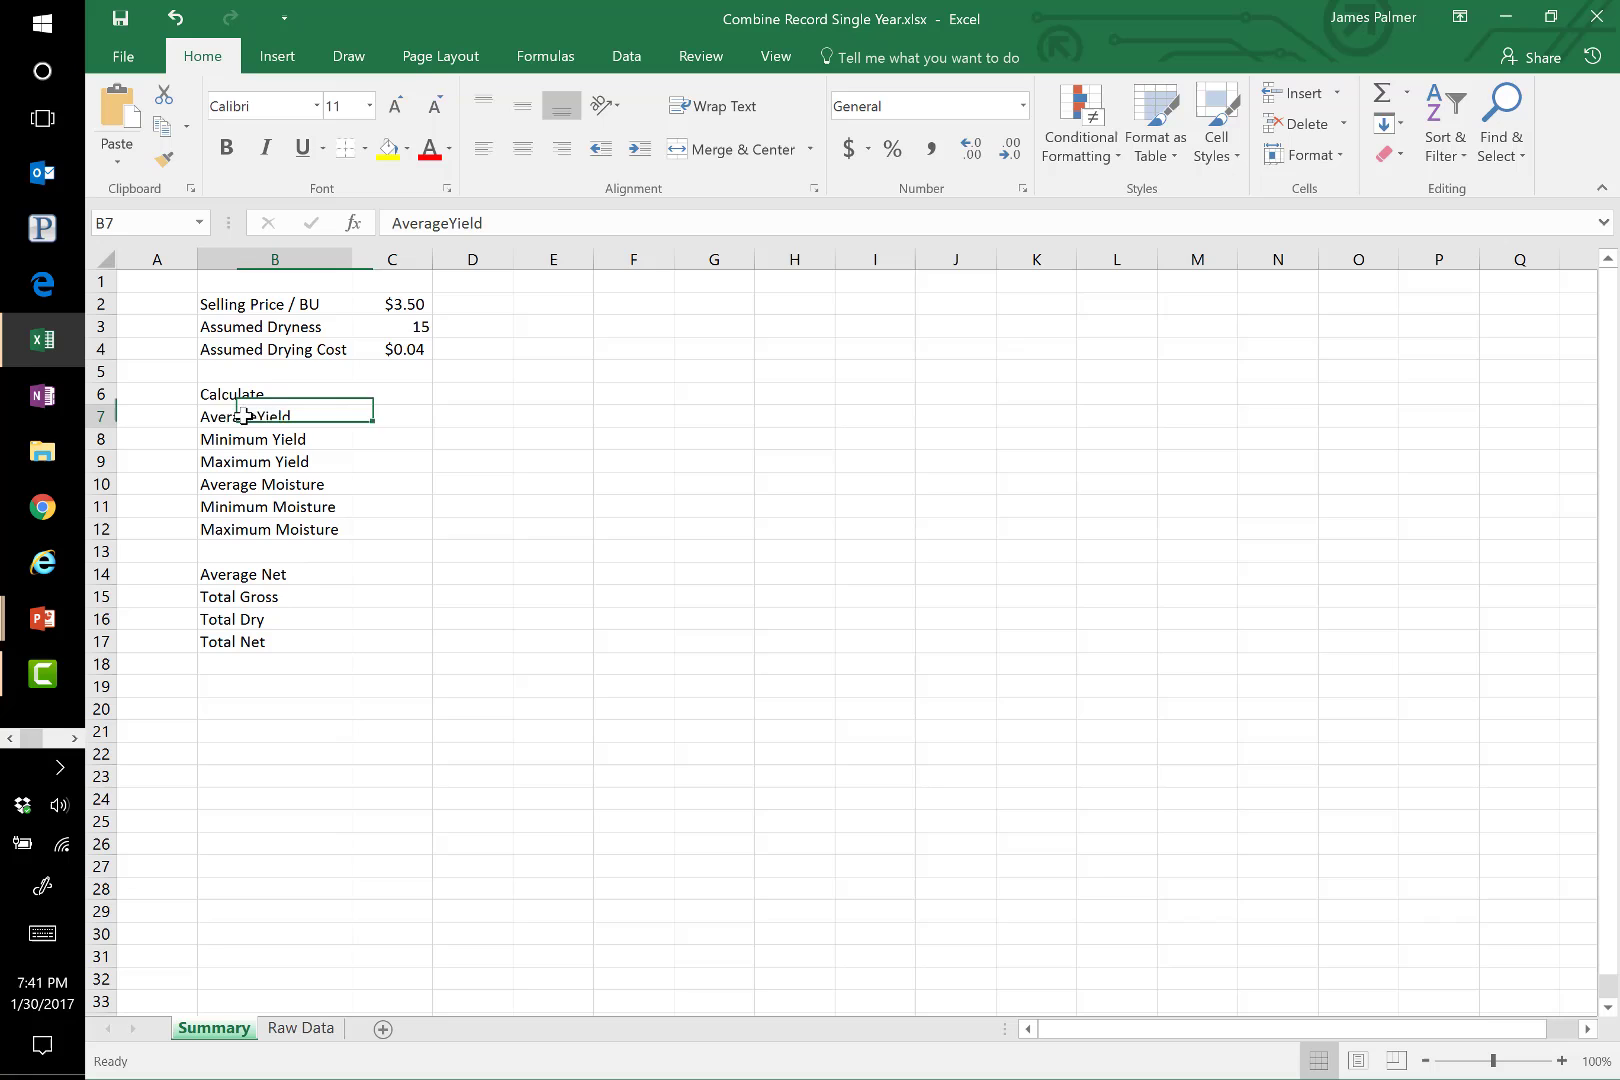
click(447, 228)
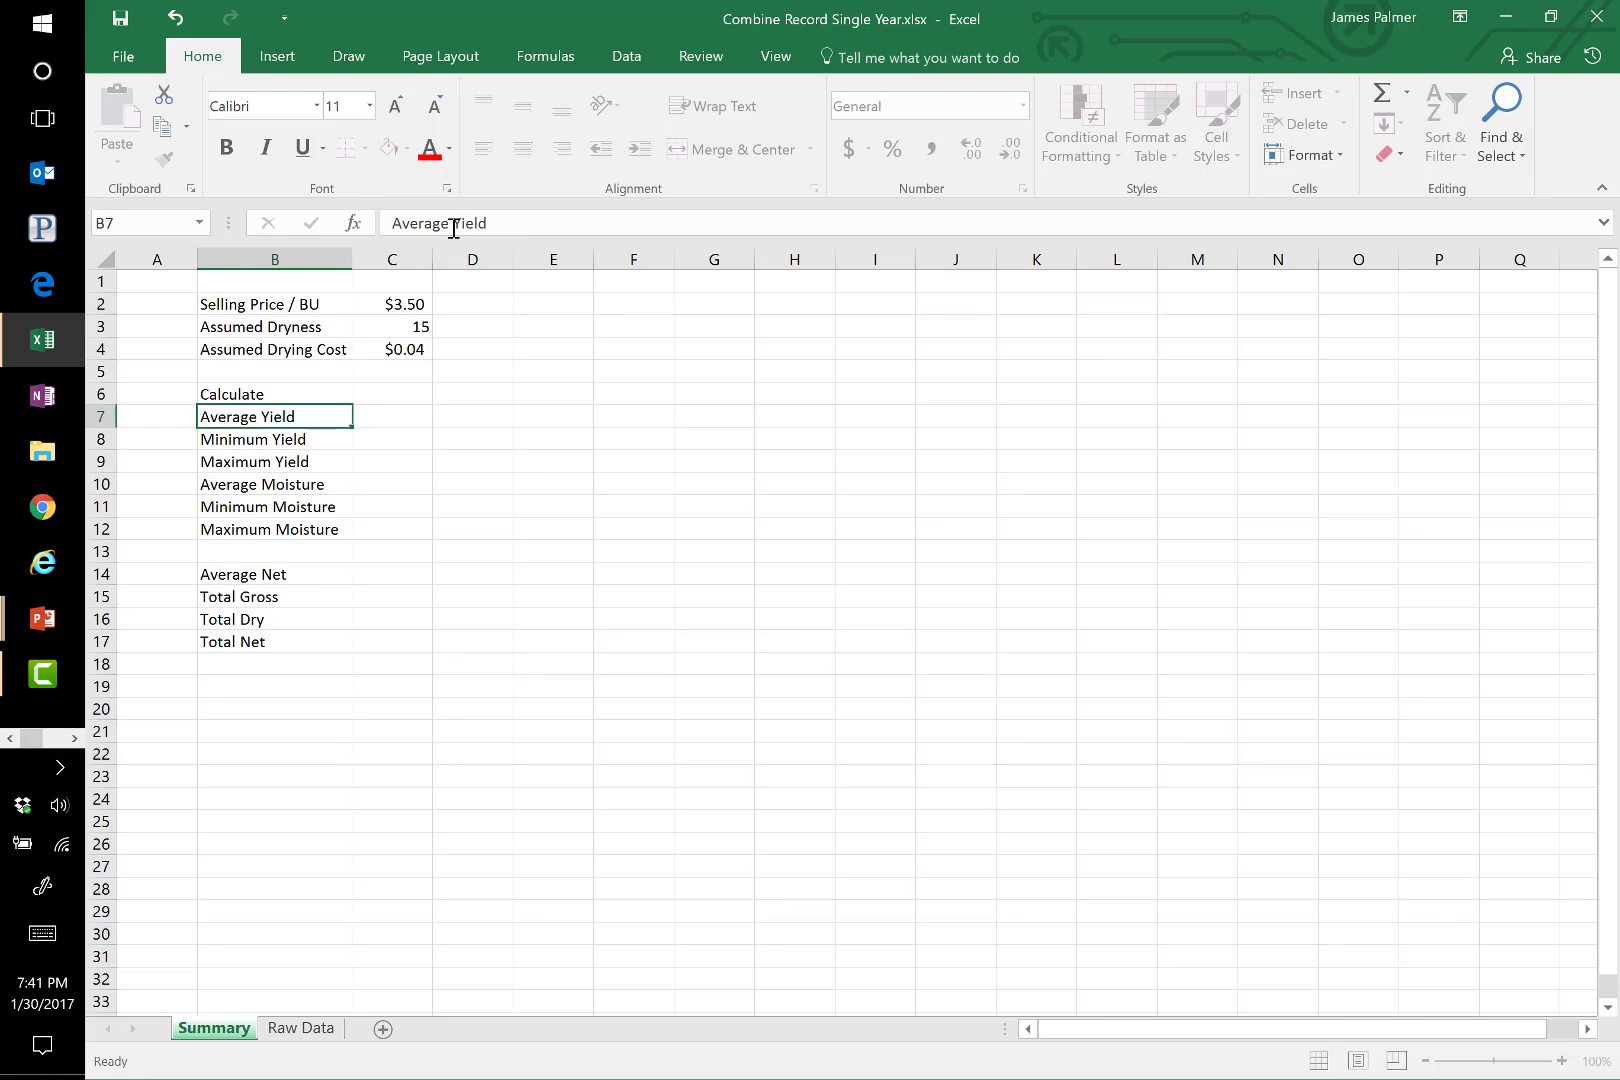
key(Return)
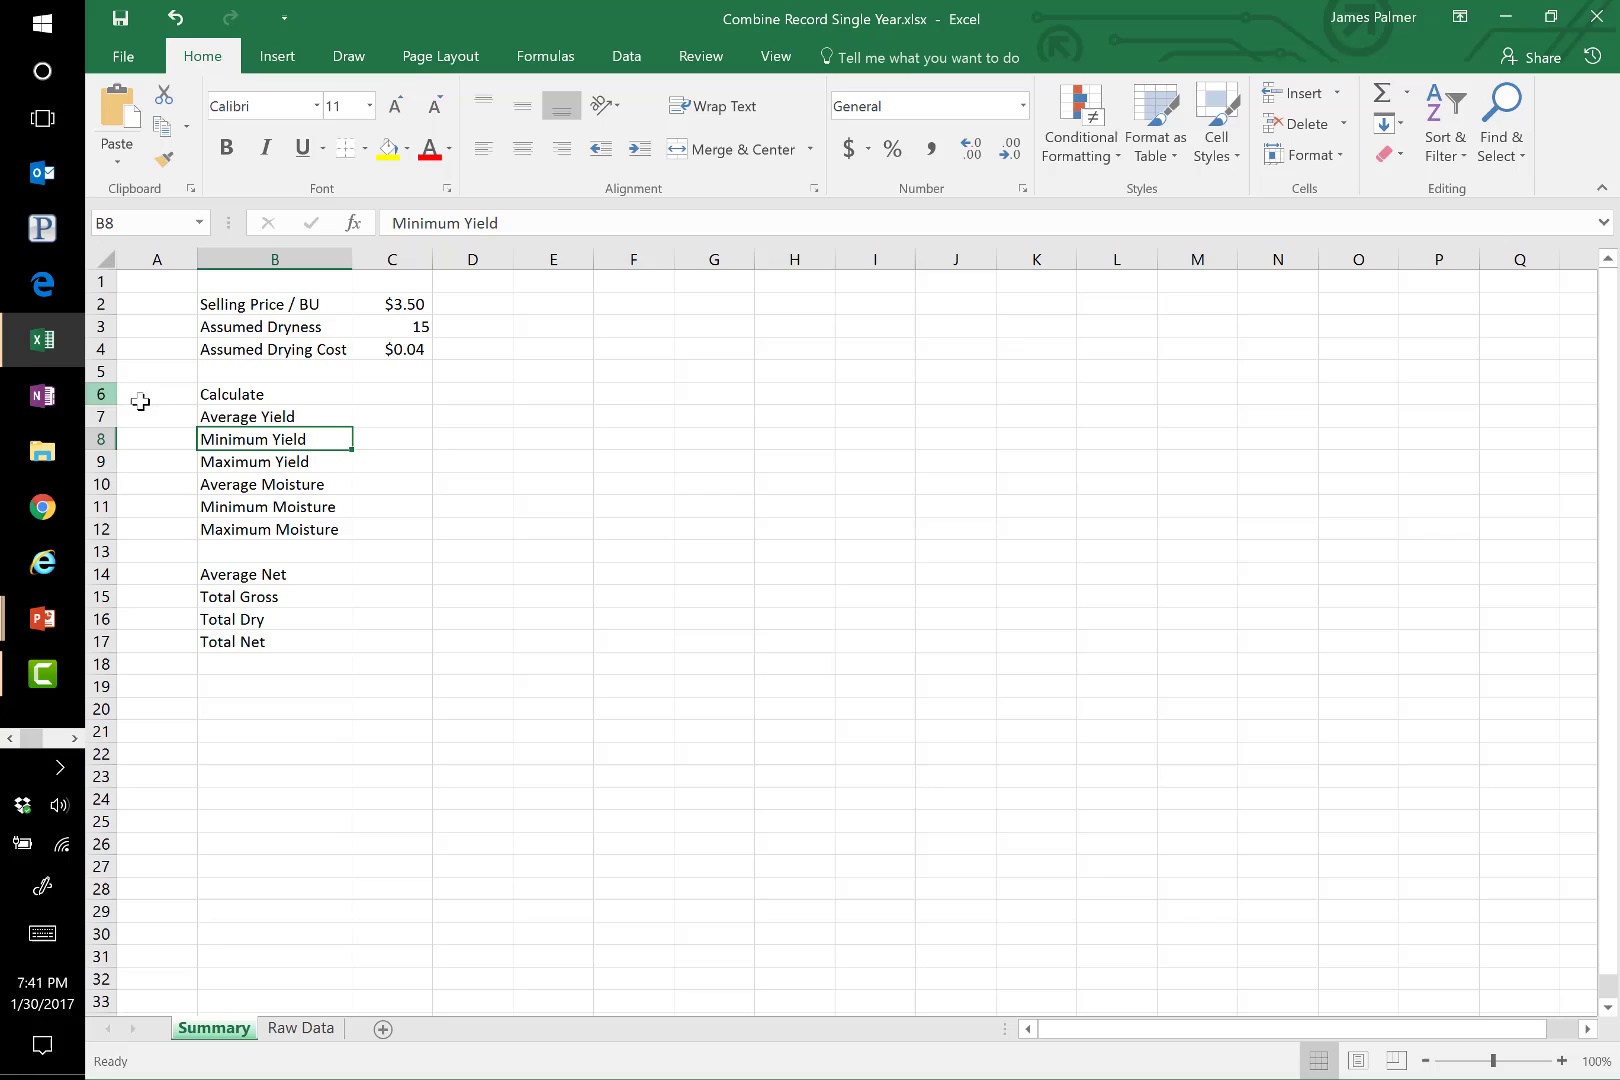
Move the Calculate-to-Total Net label block down, then back into rows 6–17 of column B
click(250, 394)
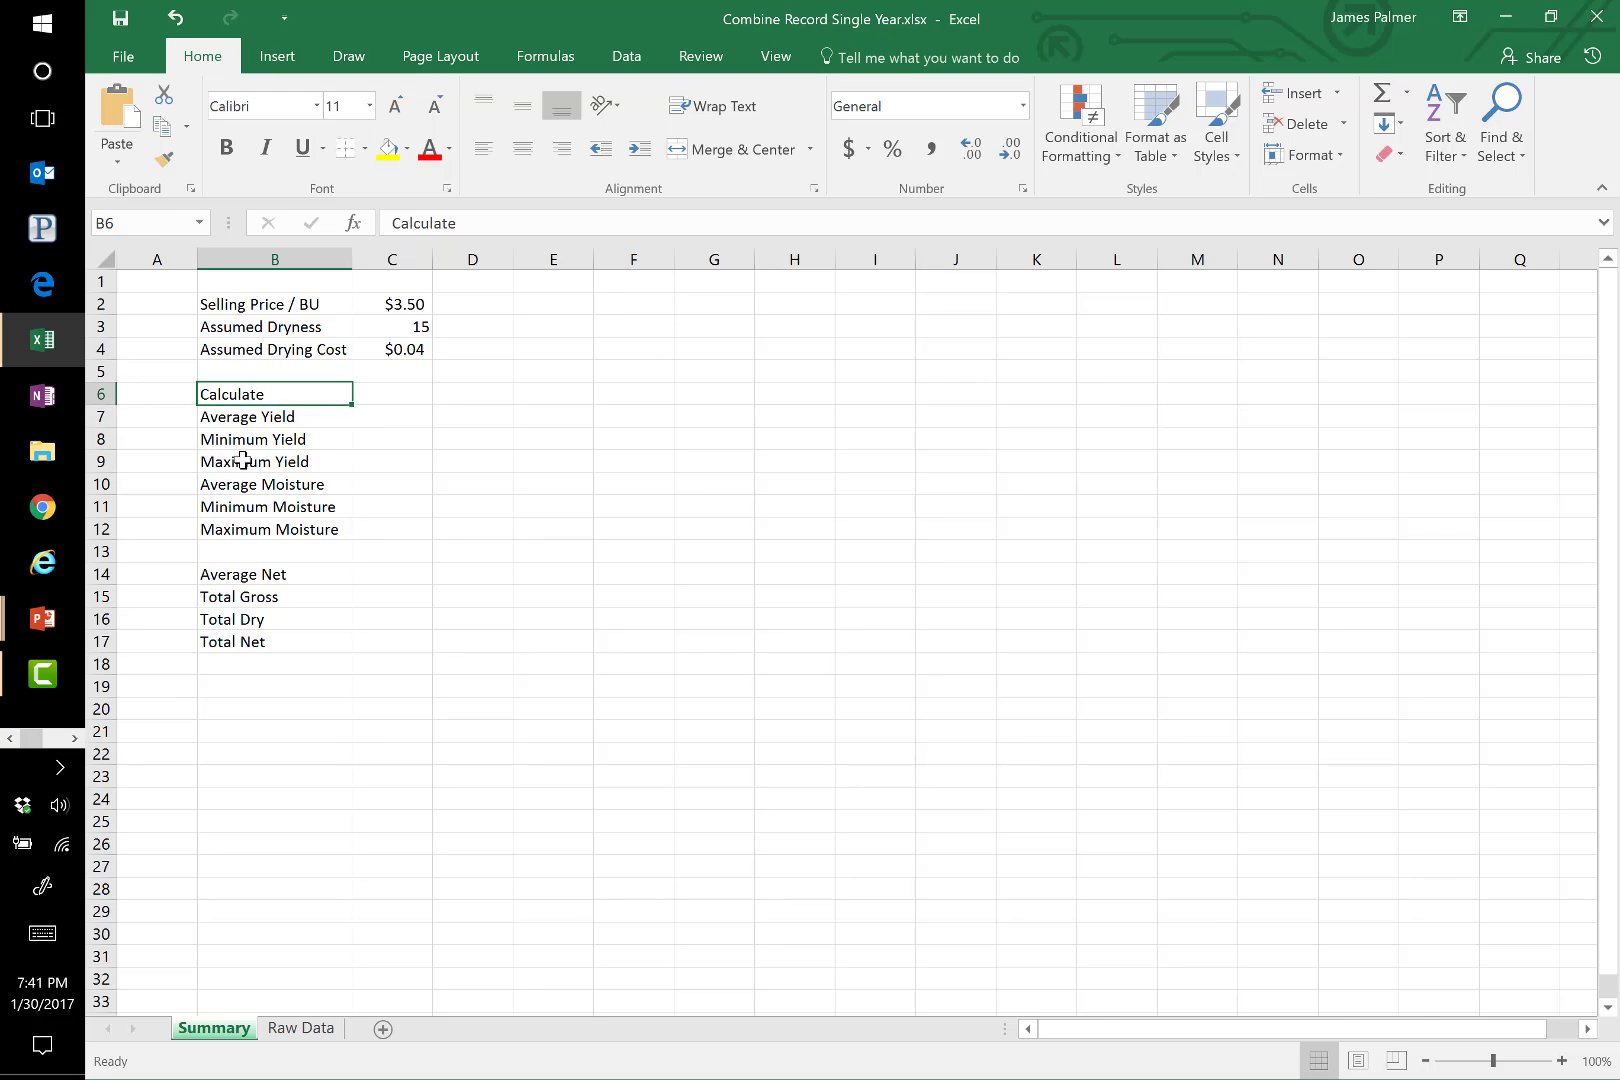
drag(243, 461, 238, 647)
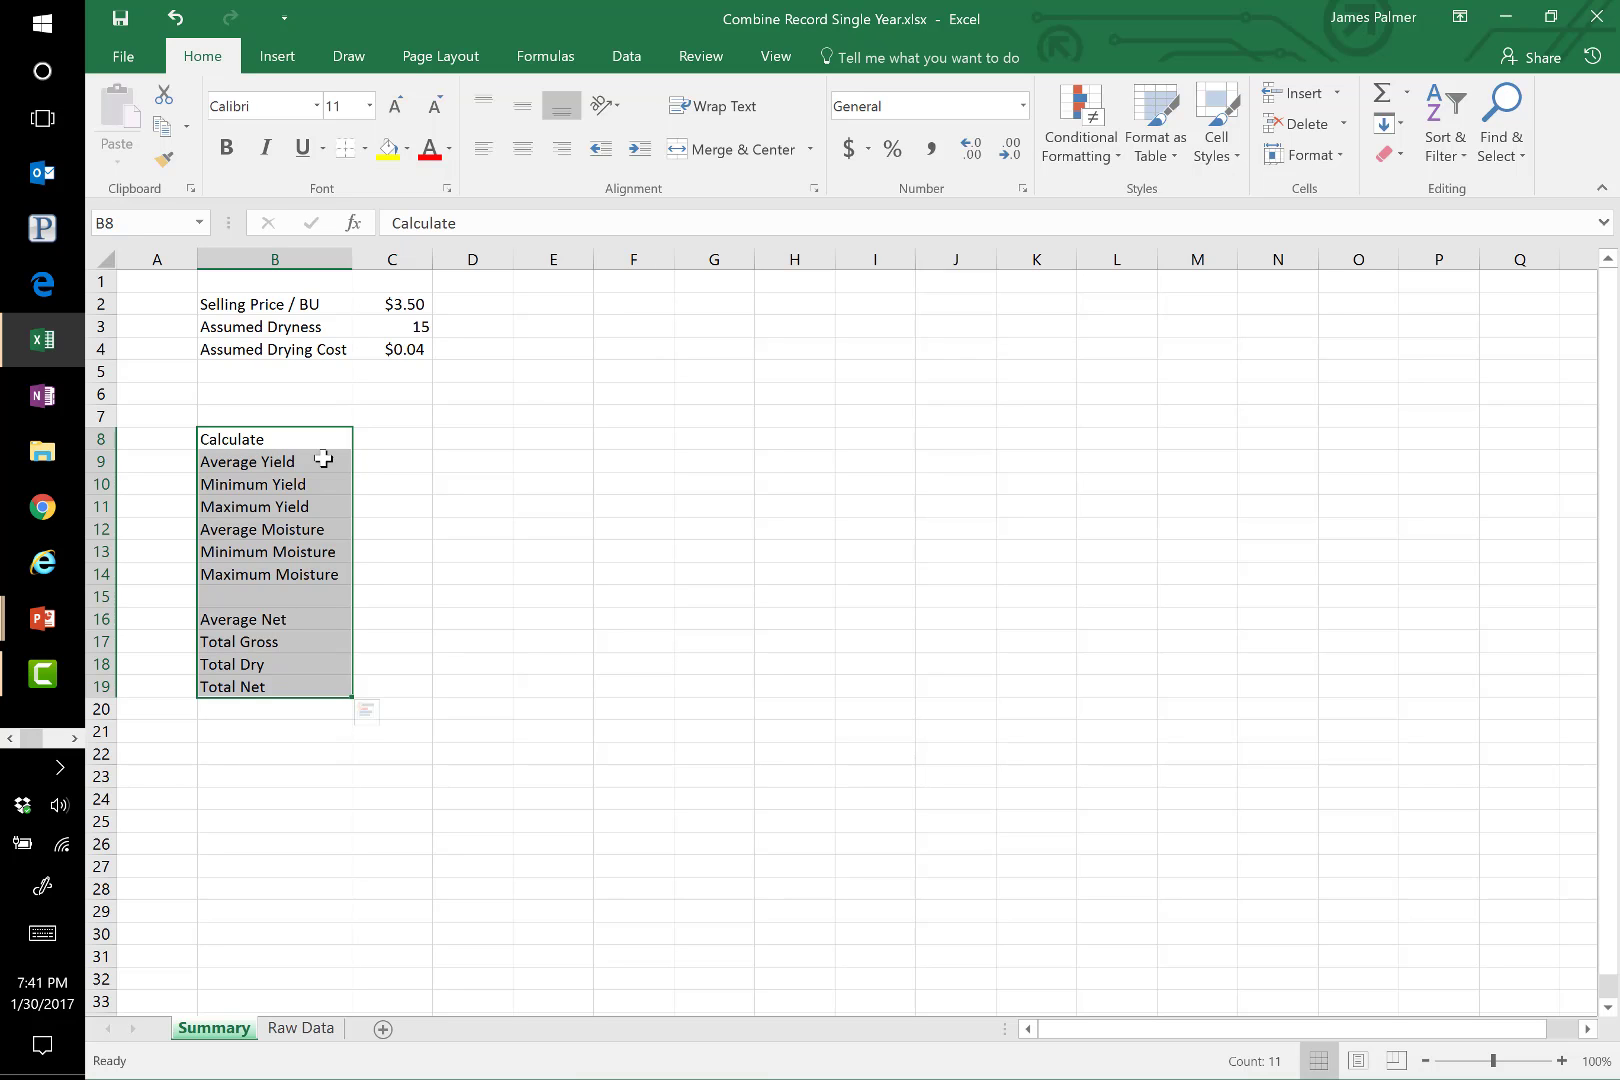
drag(322, 437, 365, 960)
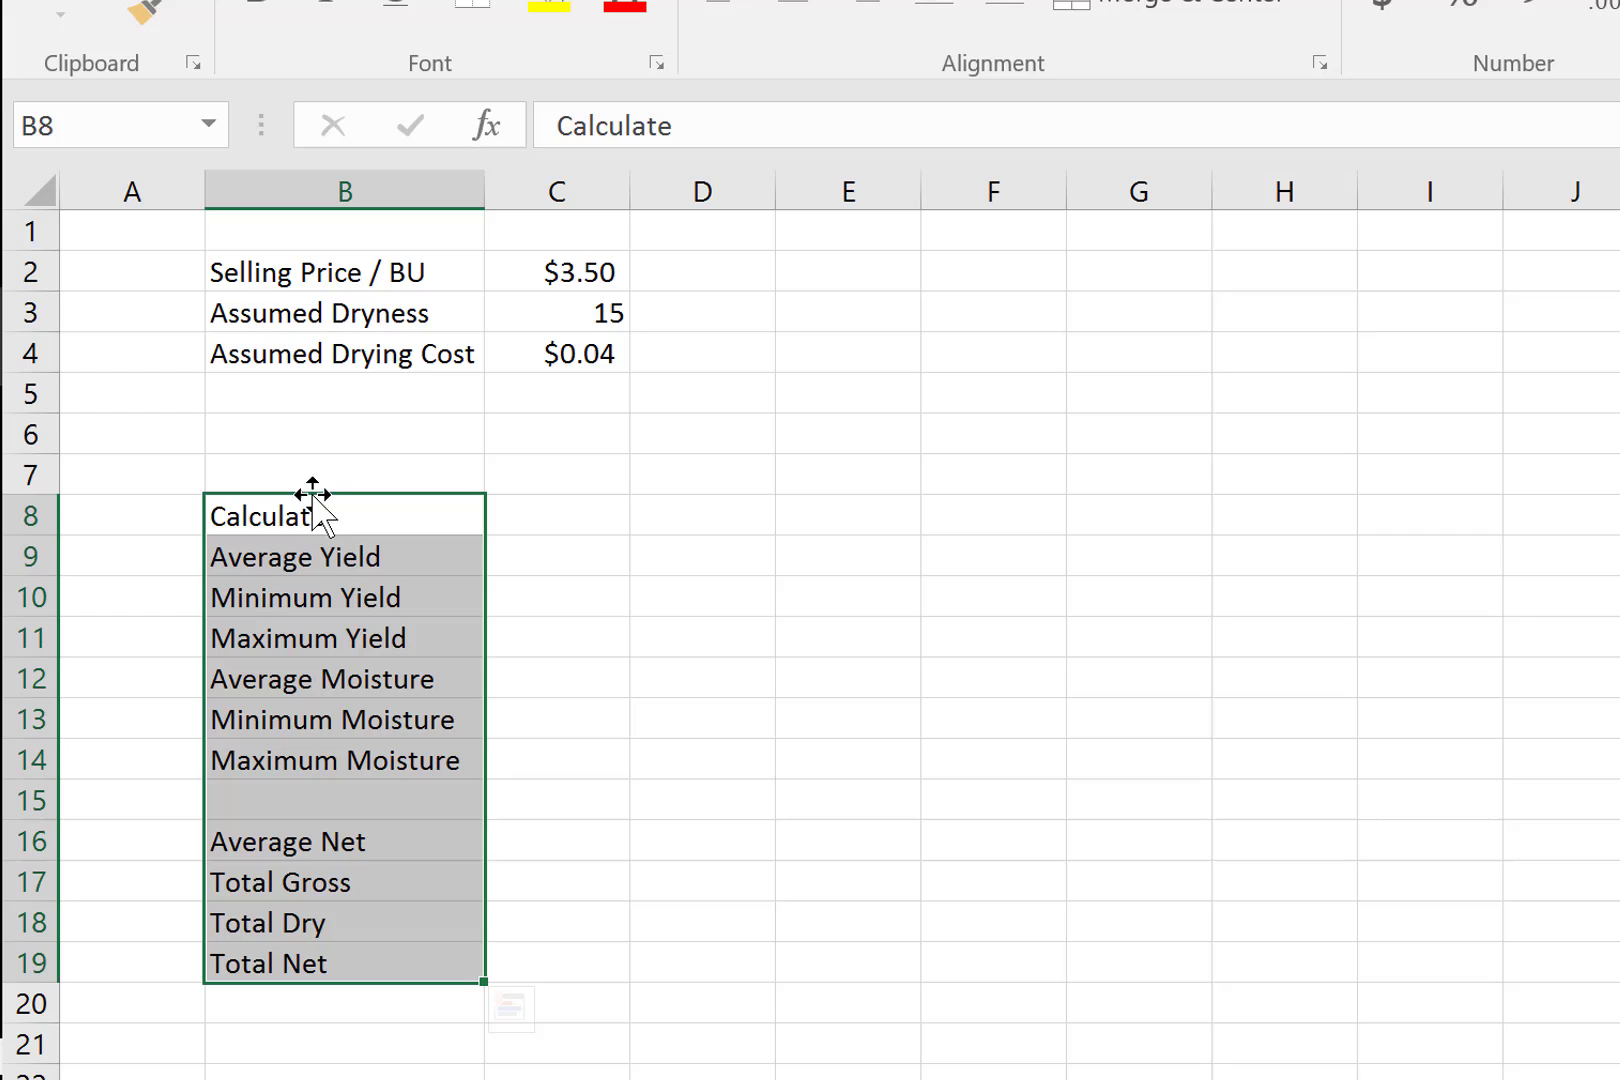
drag(312, 494, 308, 426)
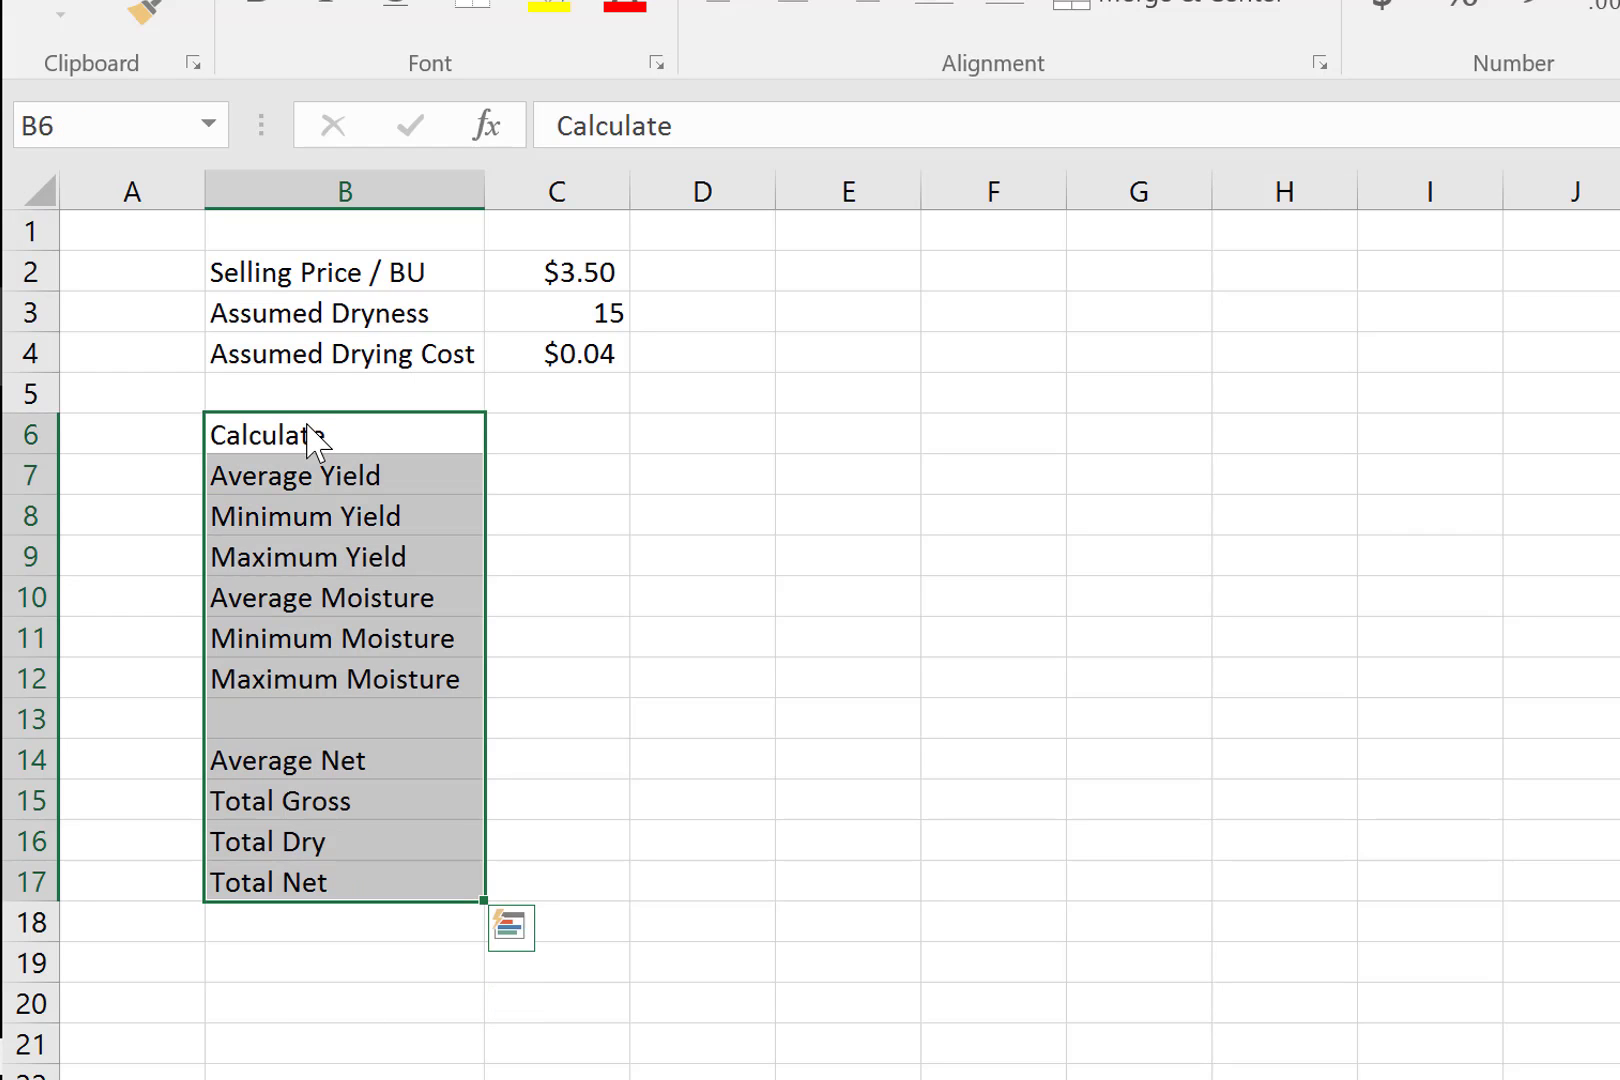
click(545, 432)
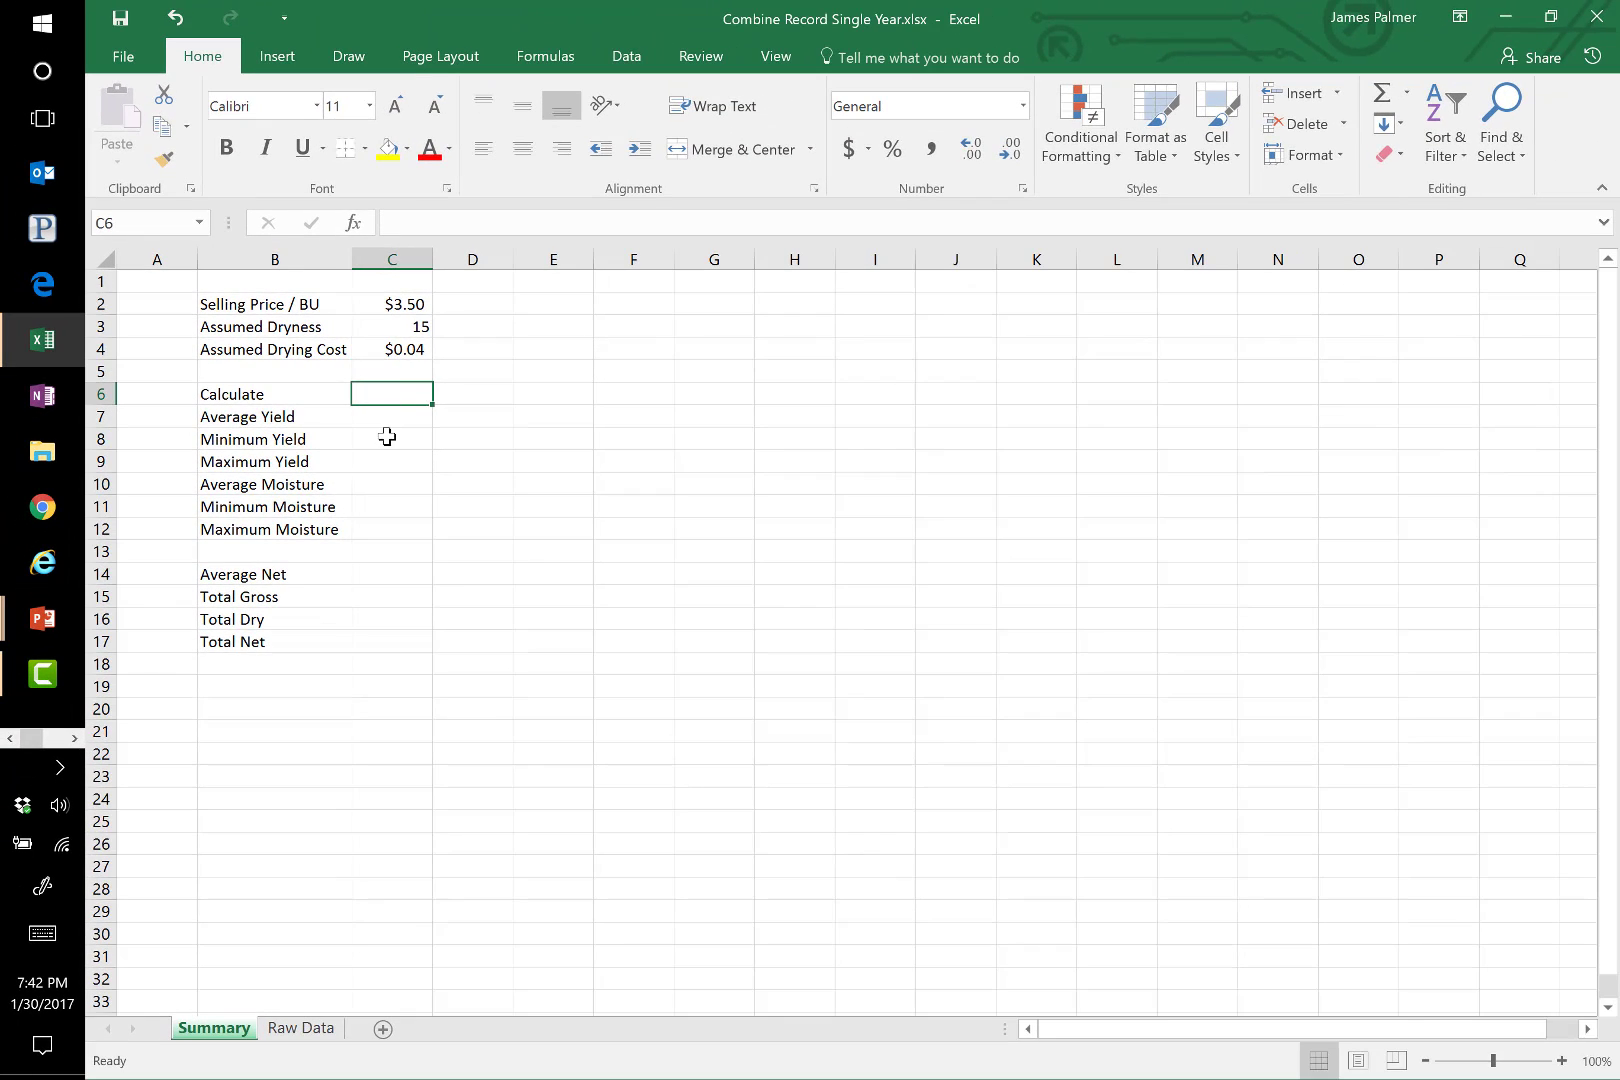
click(548, 498)
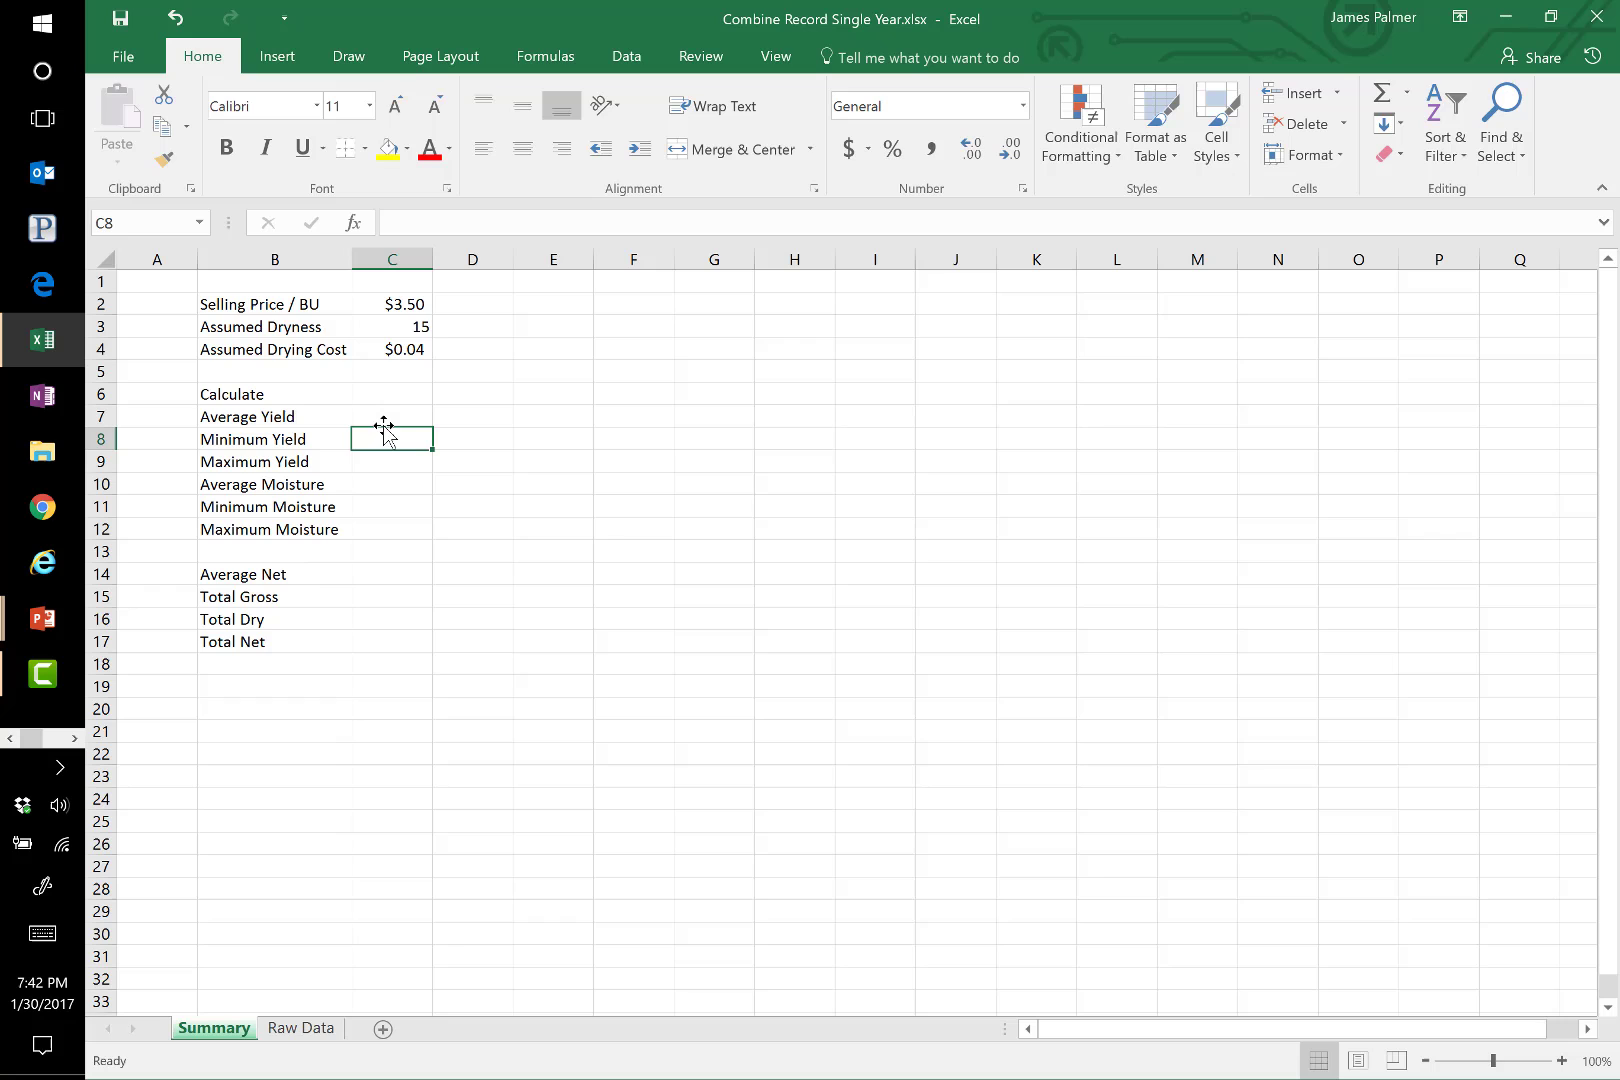
click(374, 415)
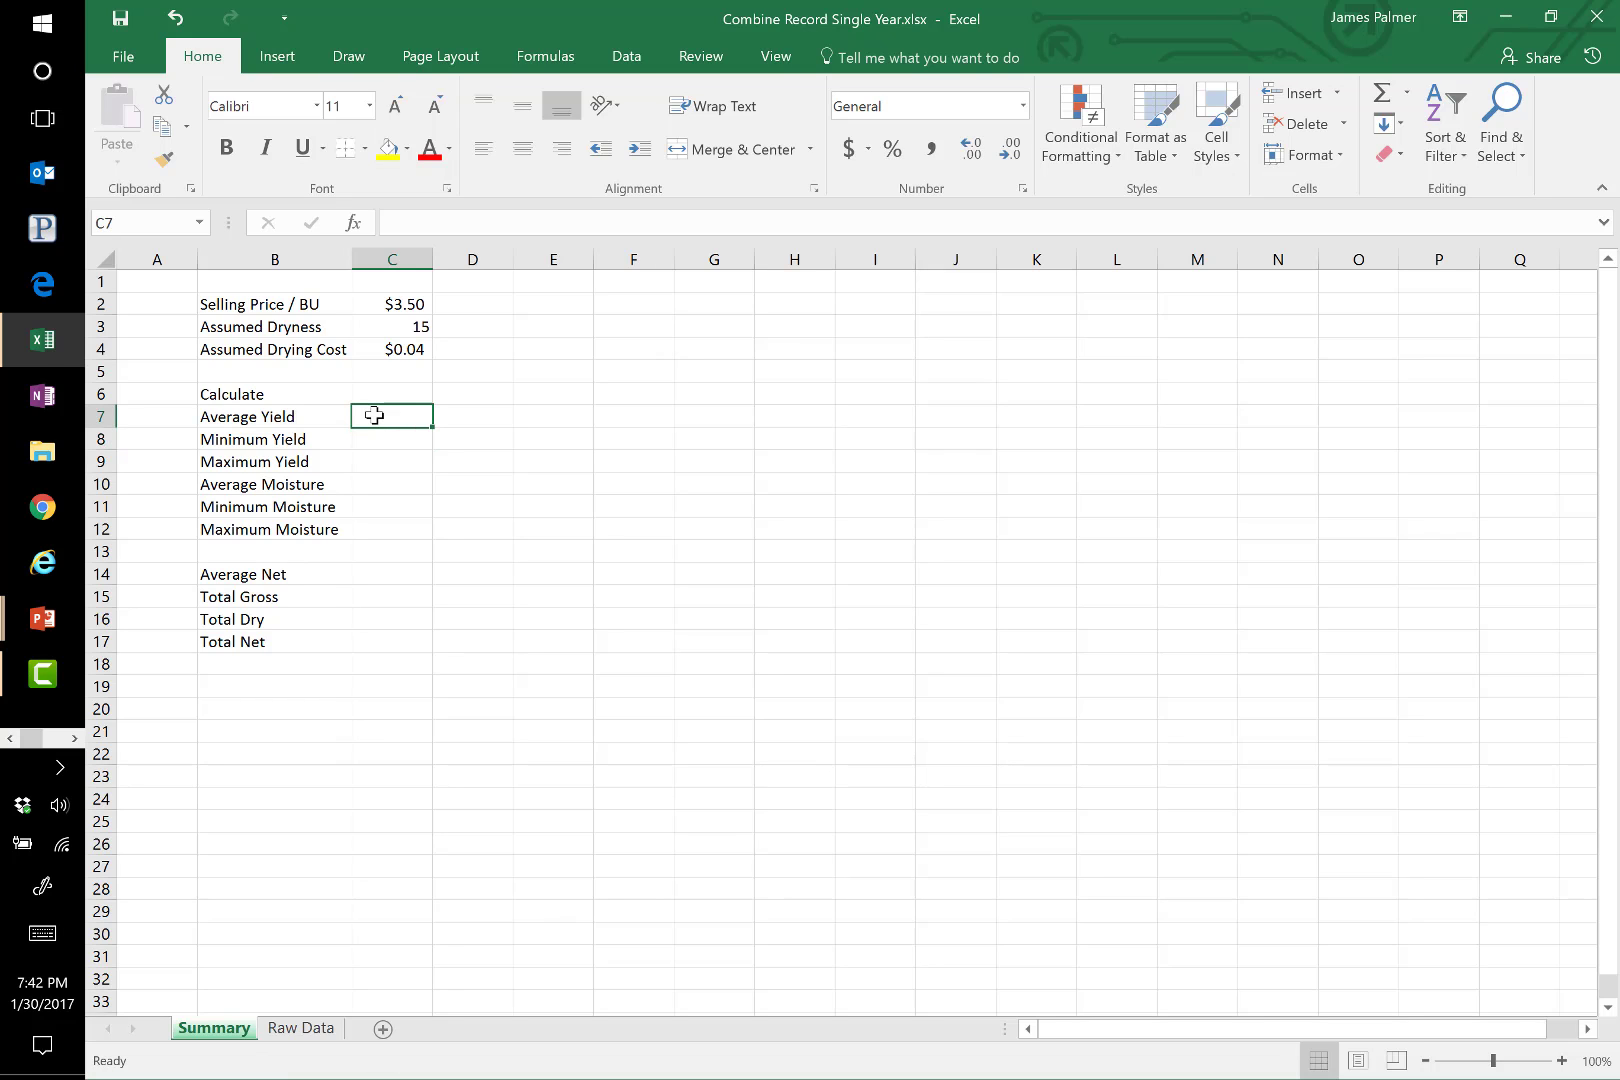
key(alt+Tab)
key(alt+Tab)
key(alt+Tab)
Browse the Logical, Financial and Math & Trig function lists, then open the AutoSum list
click(541, 60)
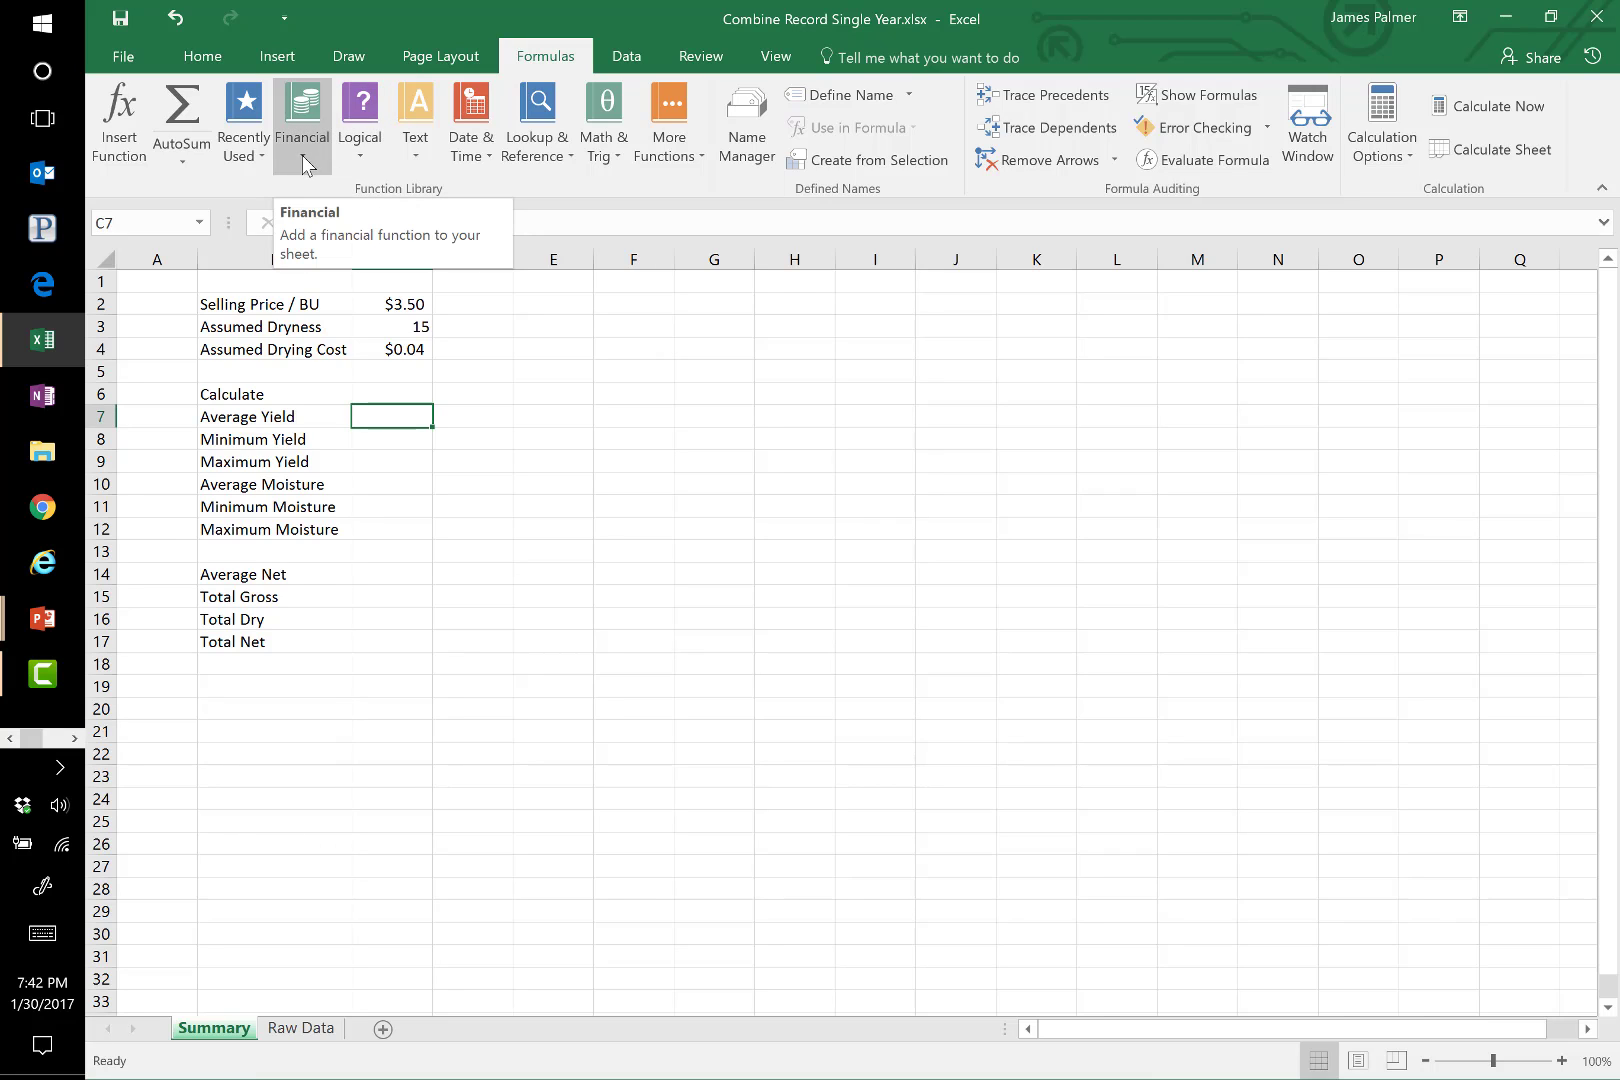
click(351, 158)
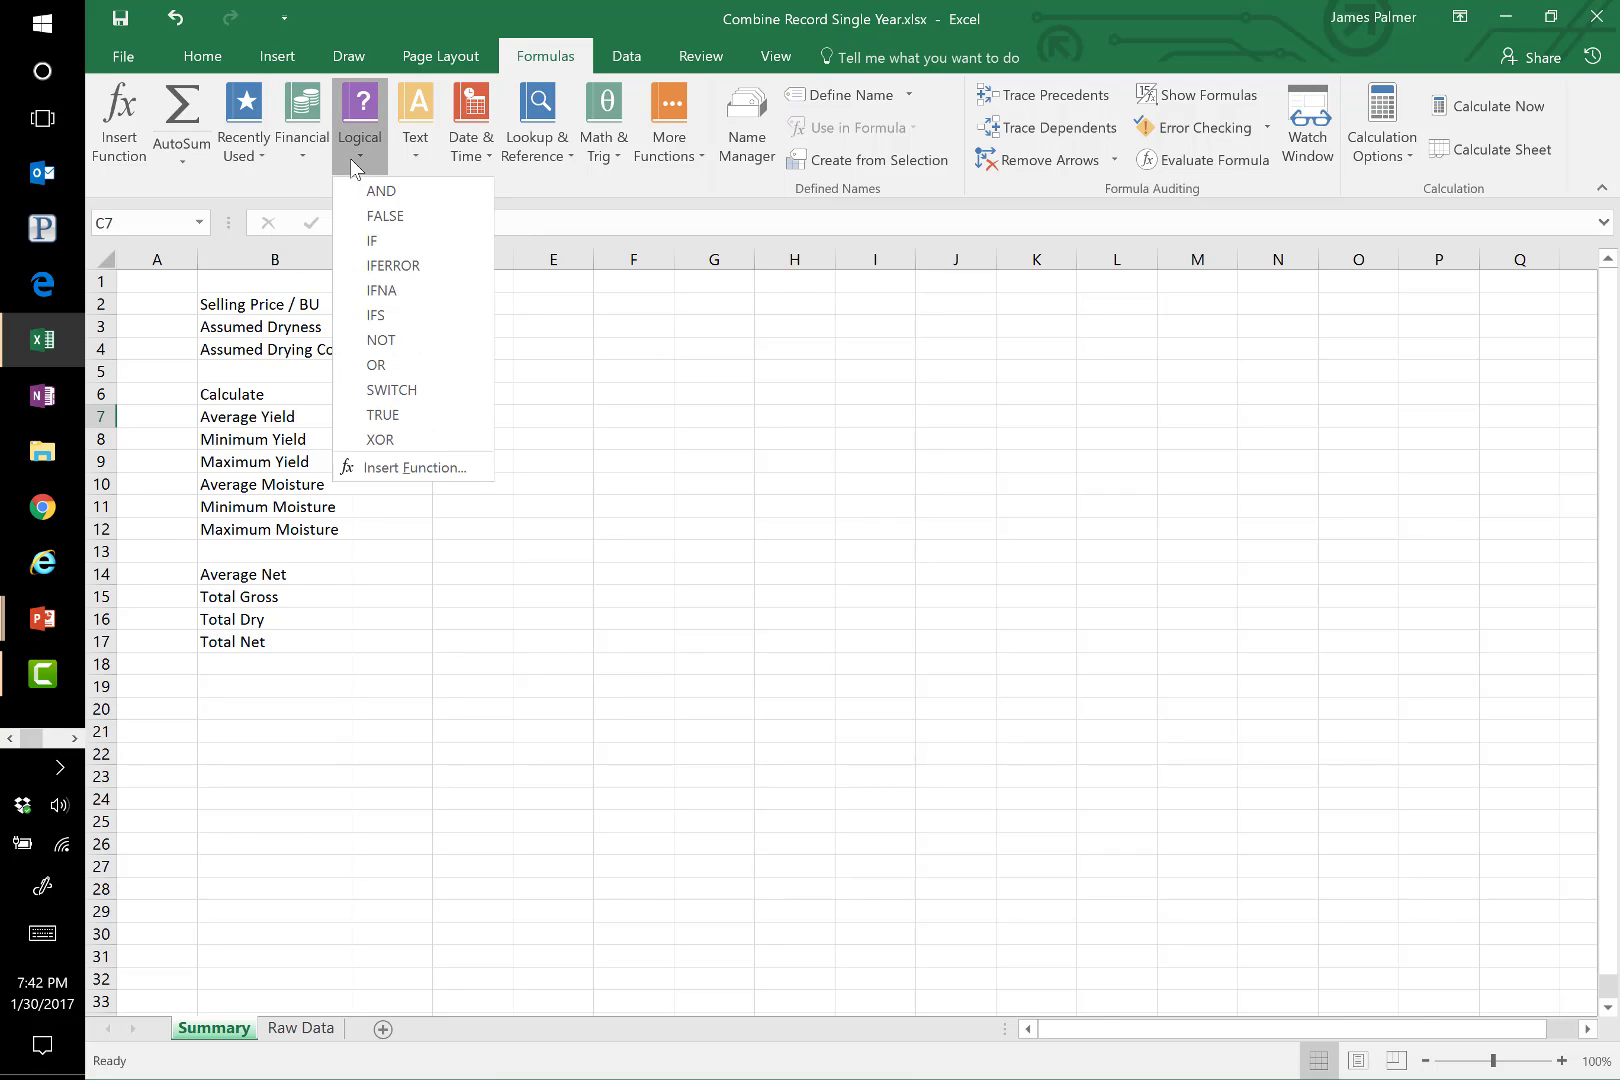
click(297, 153)
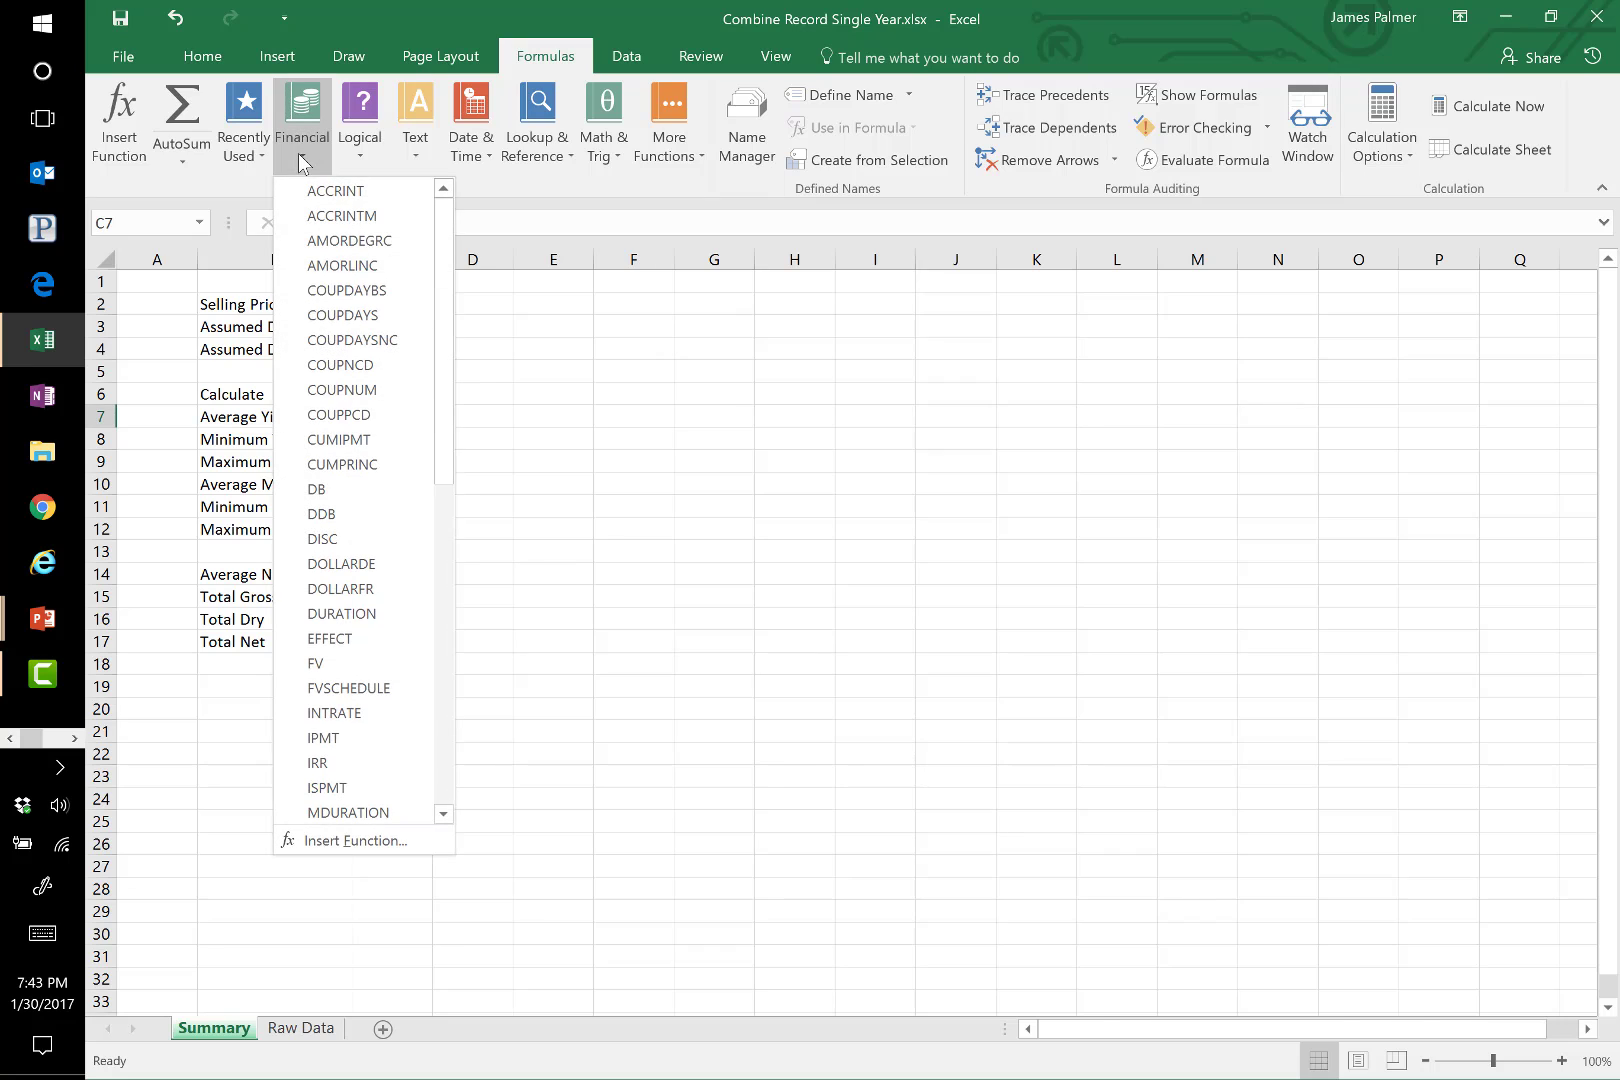
click(625, 145)
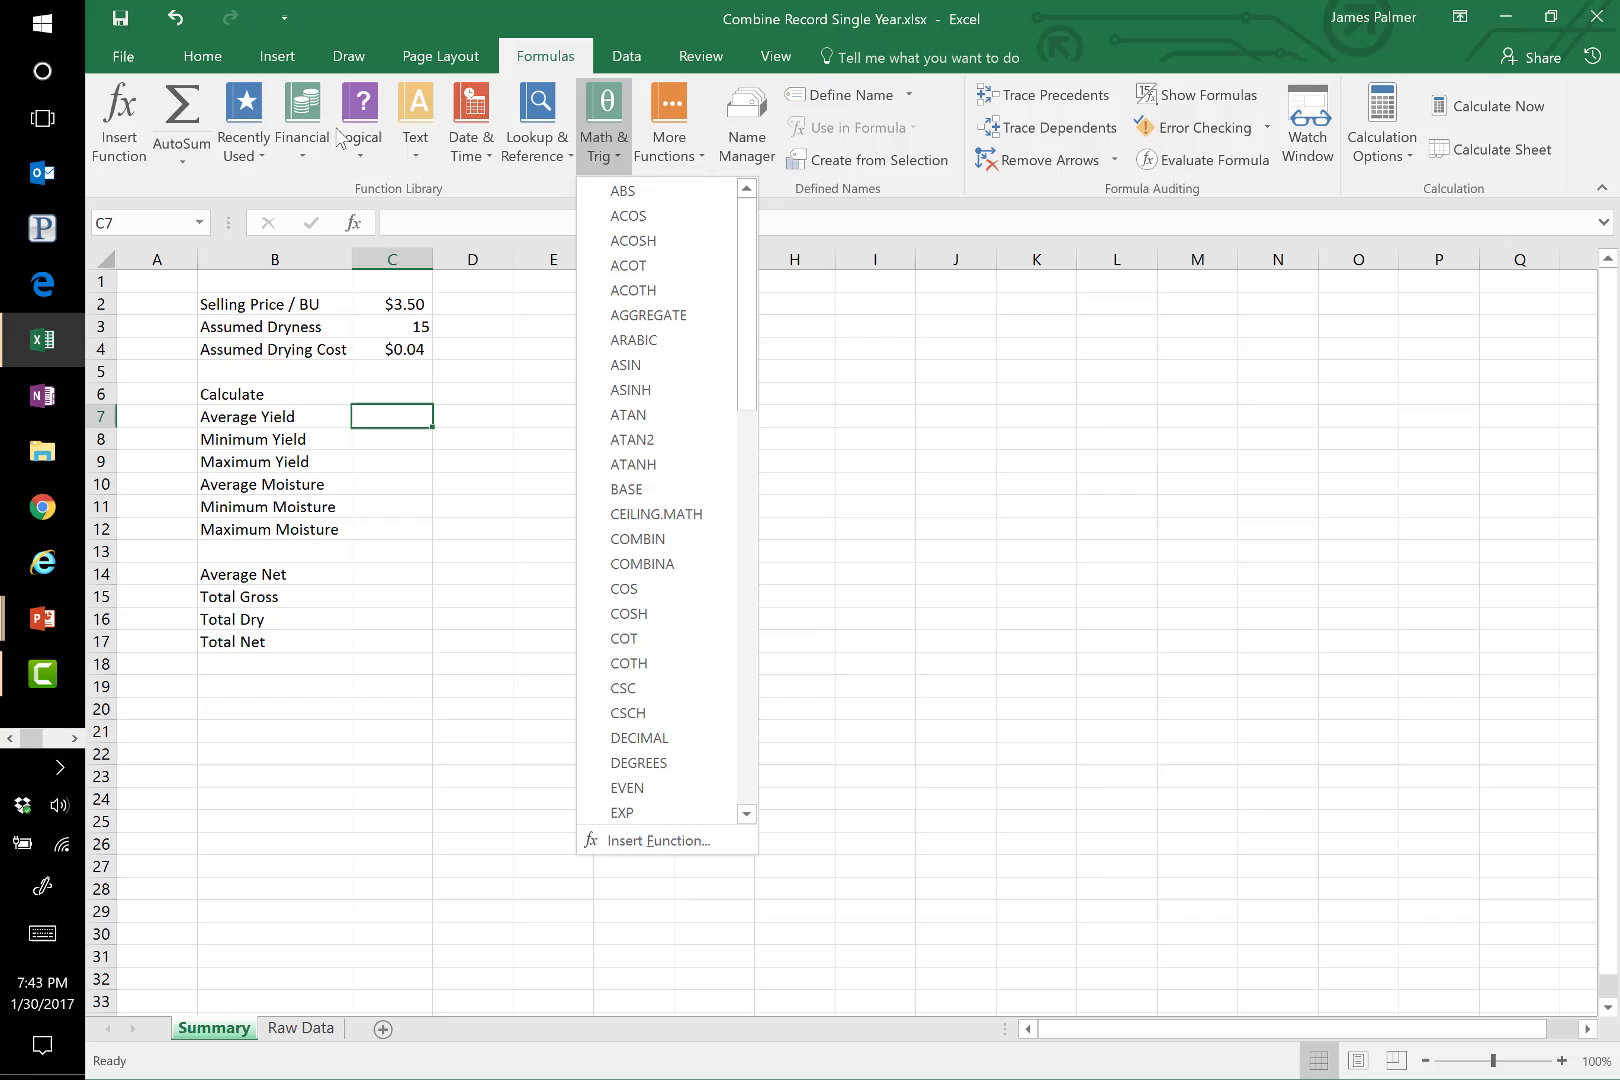
key(Escape)
click(182, 165)
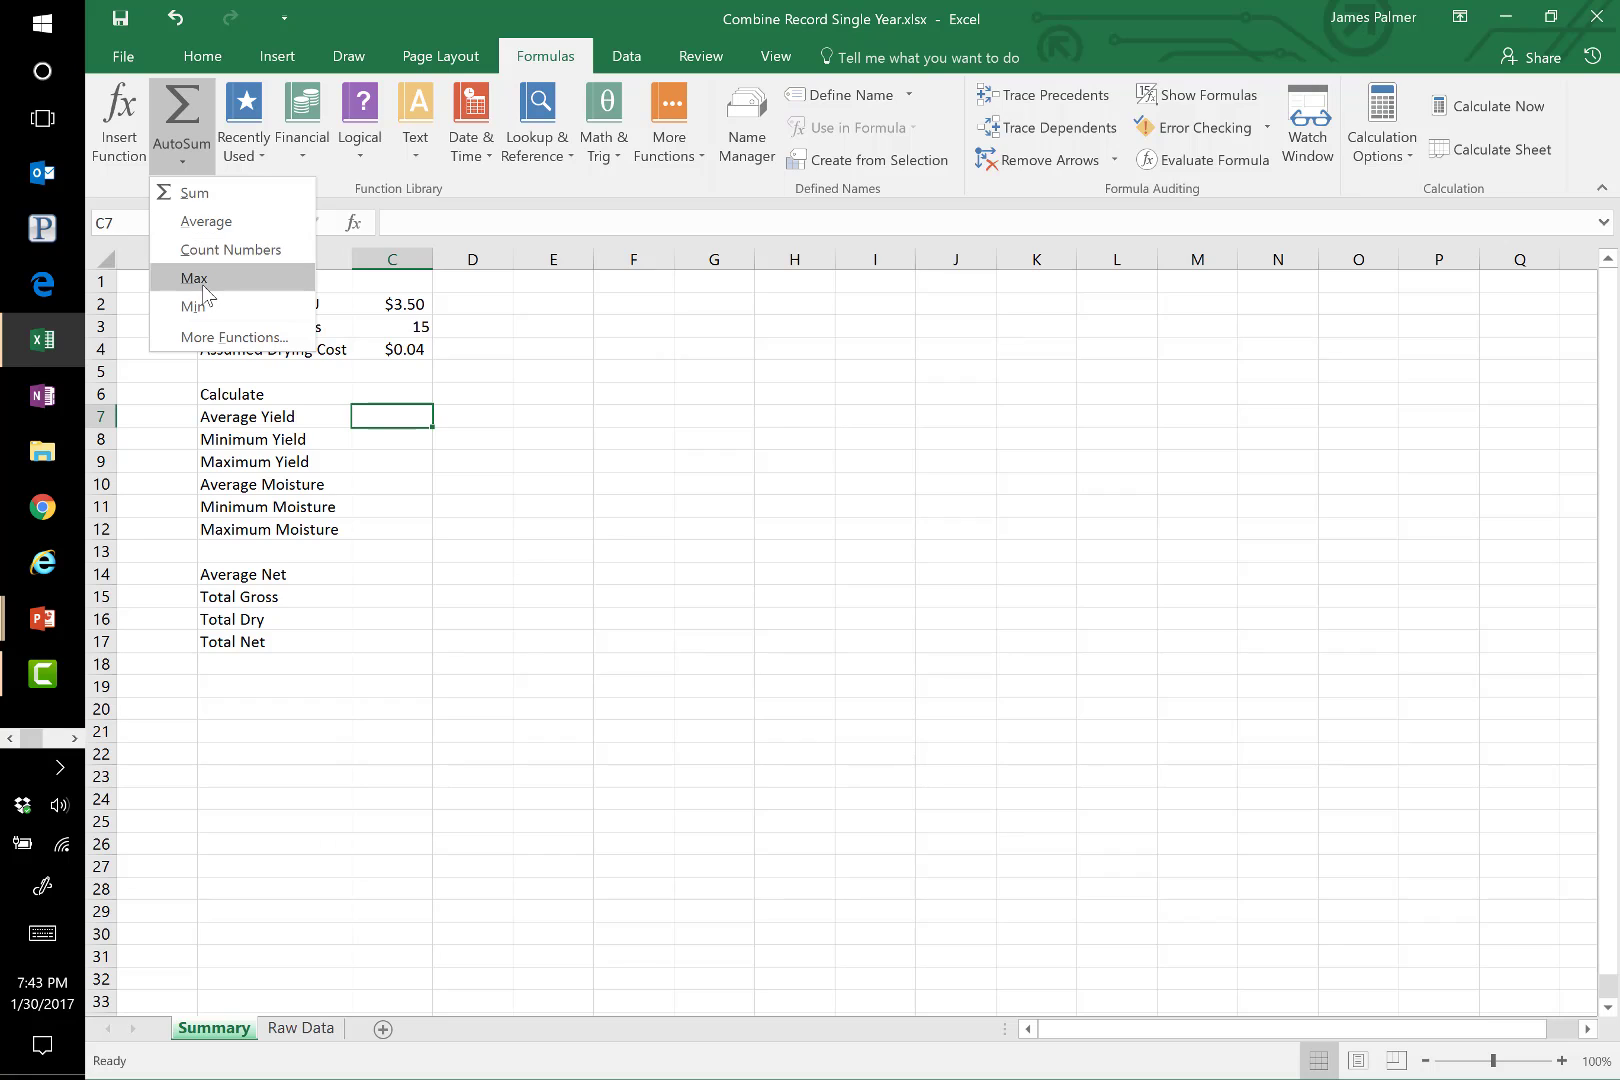
Insert a draft =AVERAGE(C2:C6) into C7, then erase it, leaving C7 empty
click(204, 221)
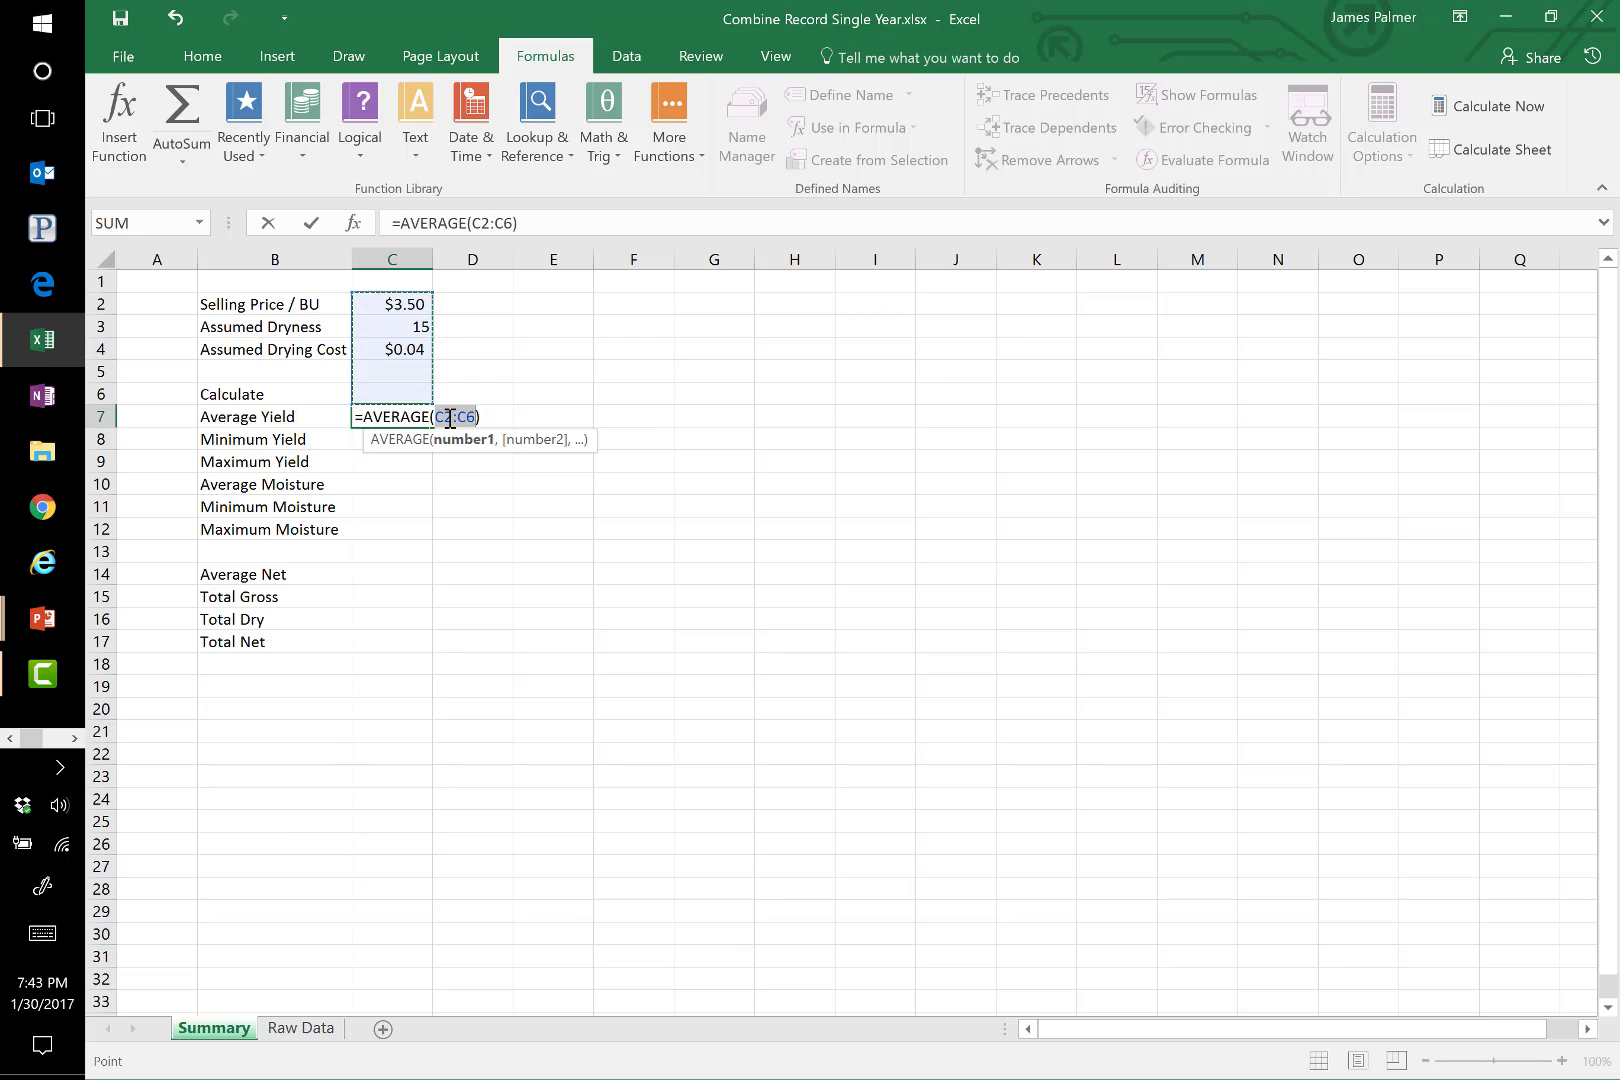
key(BackSpace)
key(BackSpace)
key(BackSpace)
key(BackSpace)
key(BackSpace)
key(BackSpace)
key(BackSpace)
key(BackSpace)
key(BackSpace)
key(BackSpace)
key(BackSpace)
key(BackSpace)
key(BackSpace)
key(BackSpace)
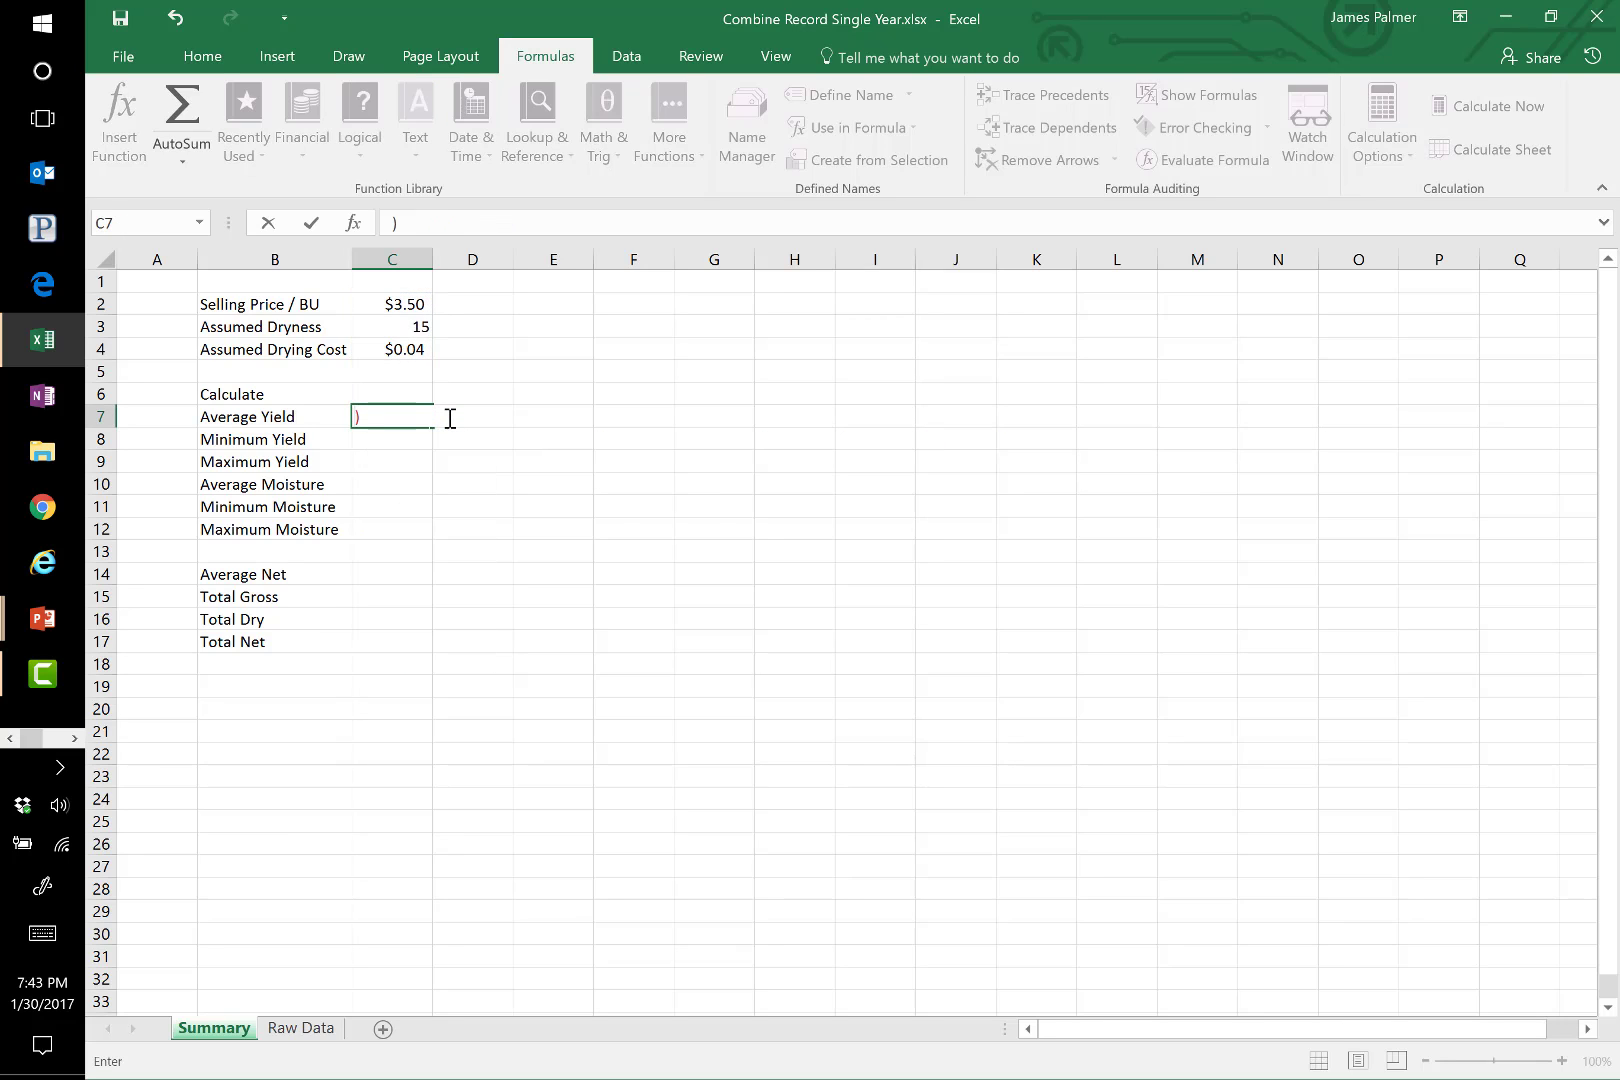
key(Delete)
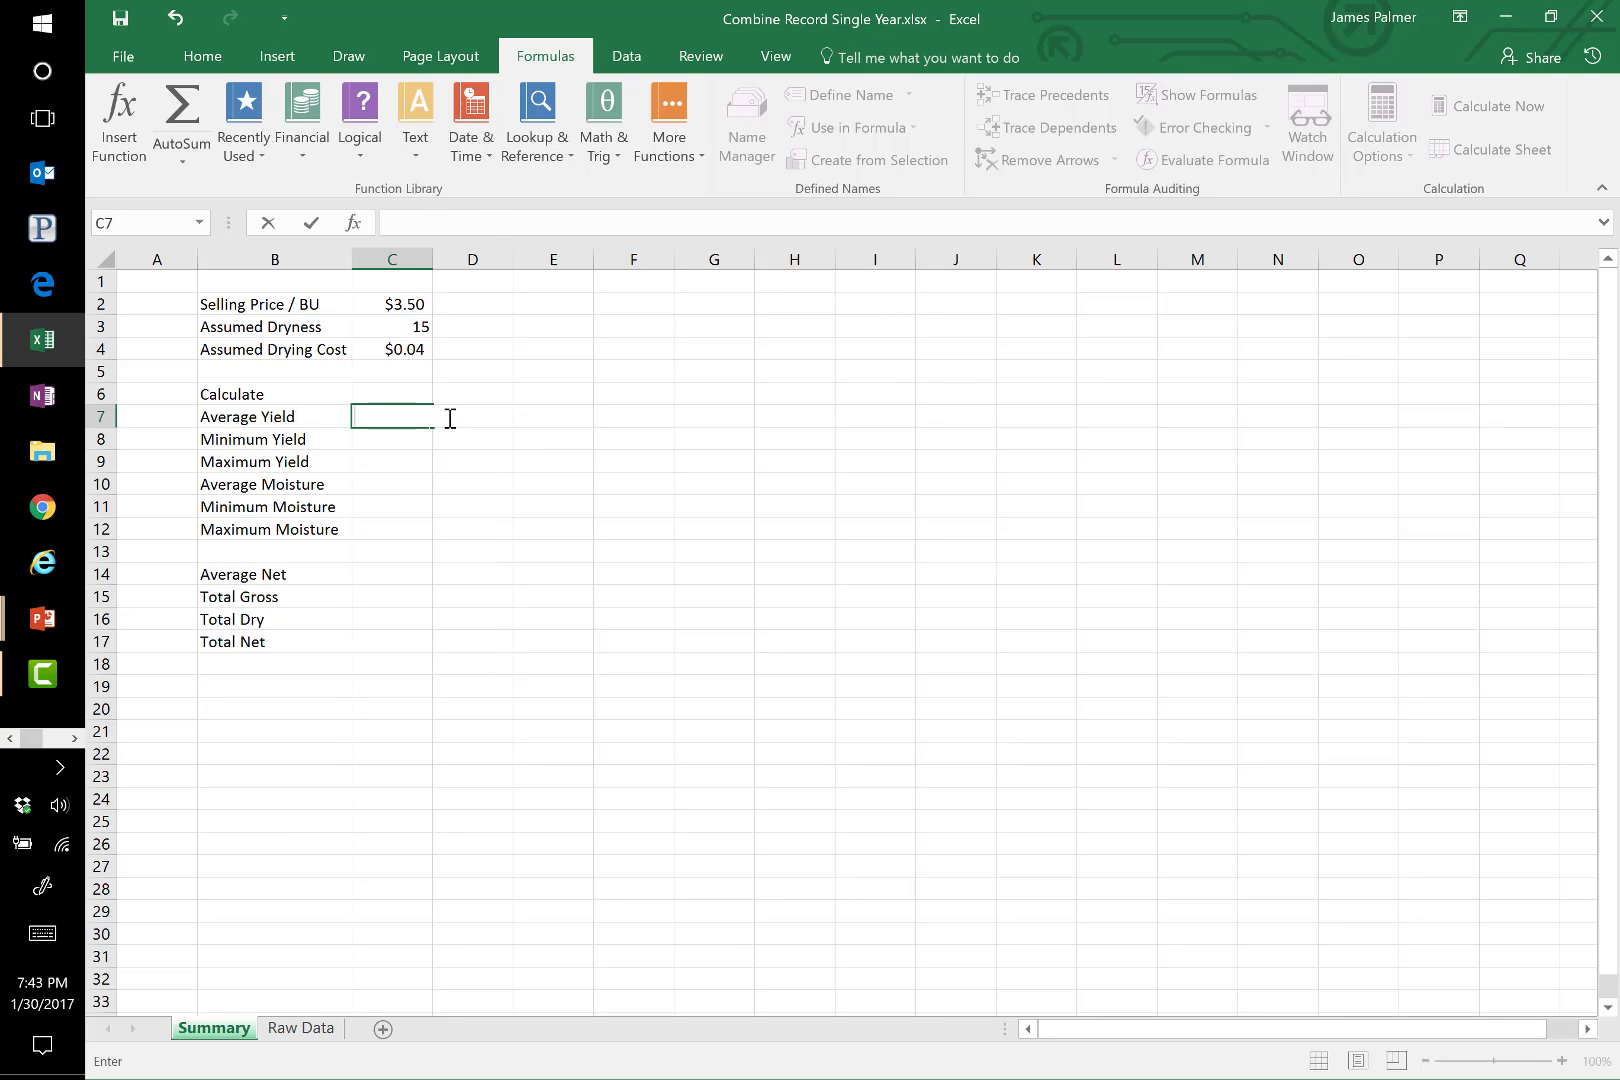
Search functions for 'average', insert AVERAGE into C7 and clear its suggested C2:C6 argument
click(132, 111)
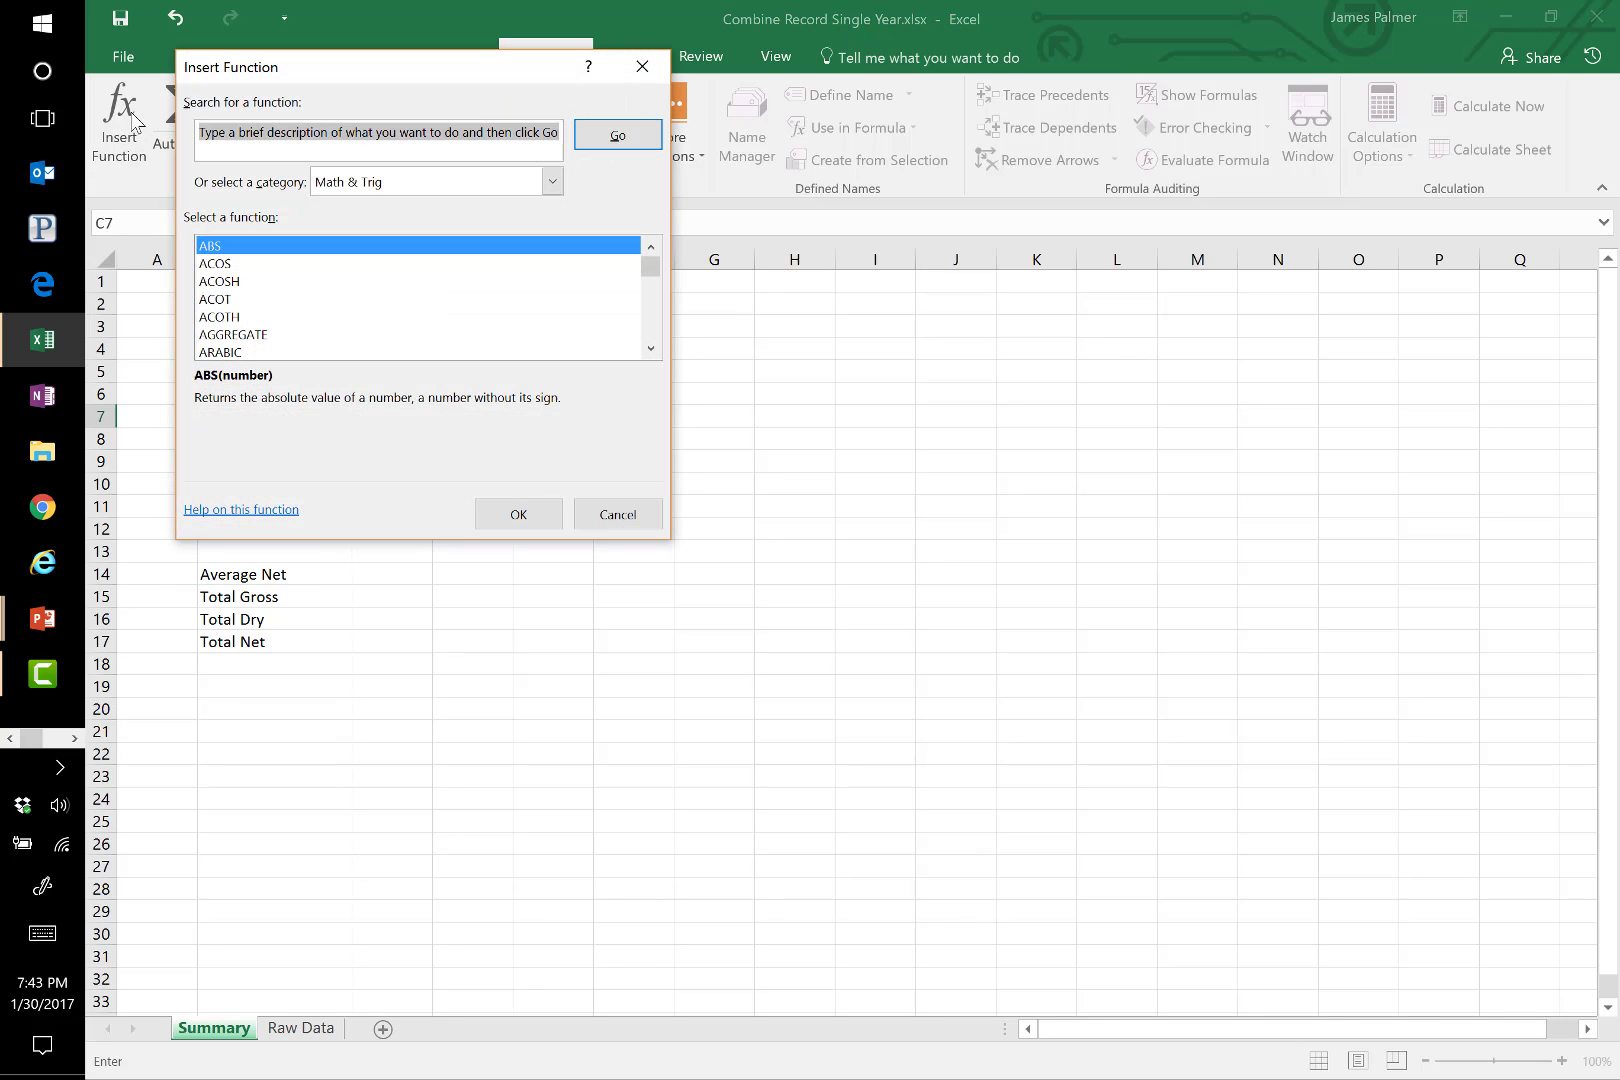
text(average)
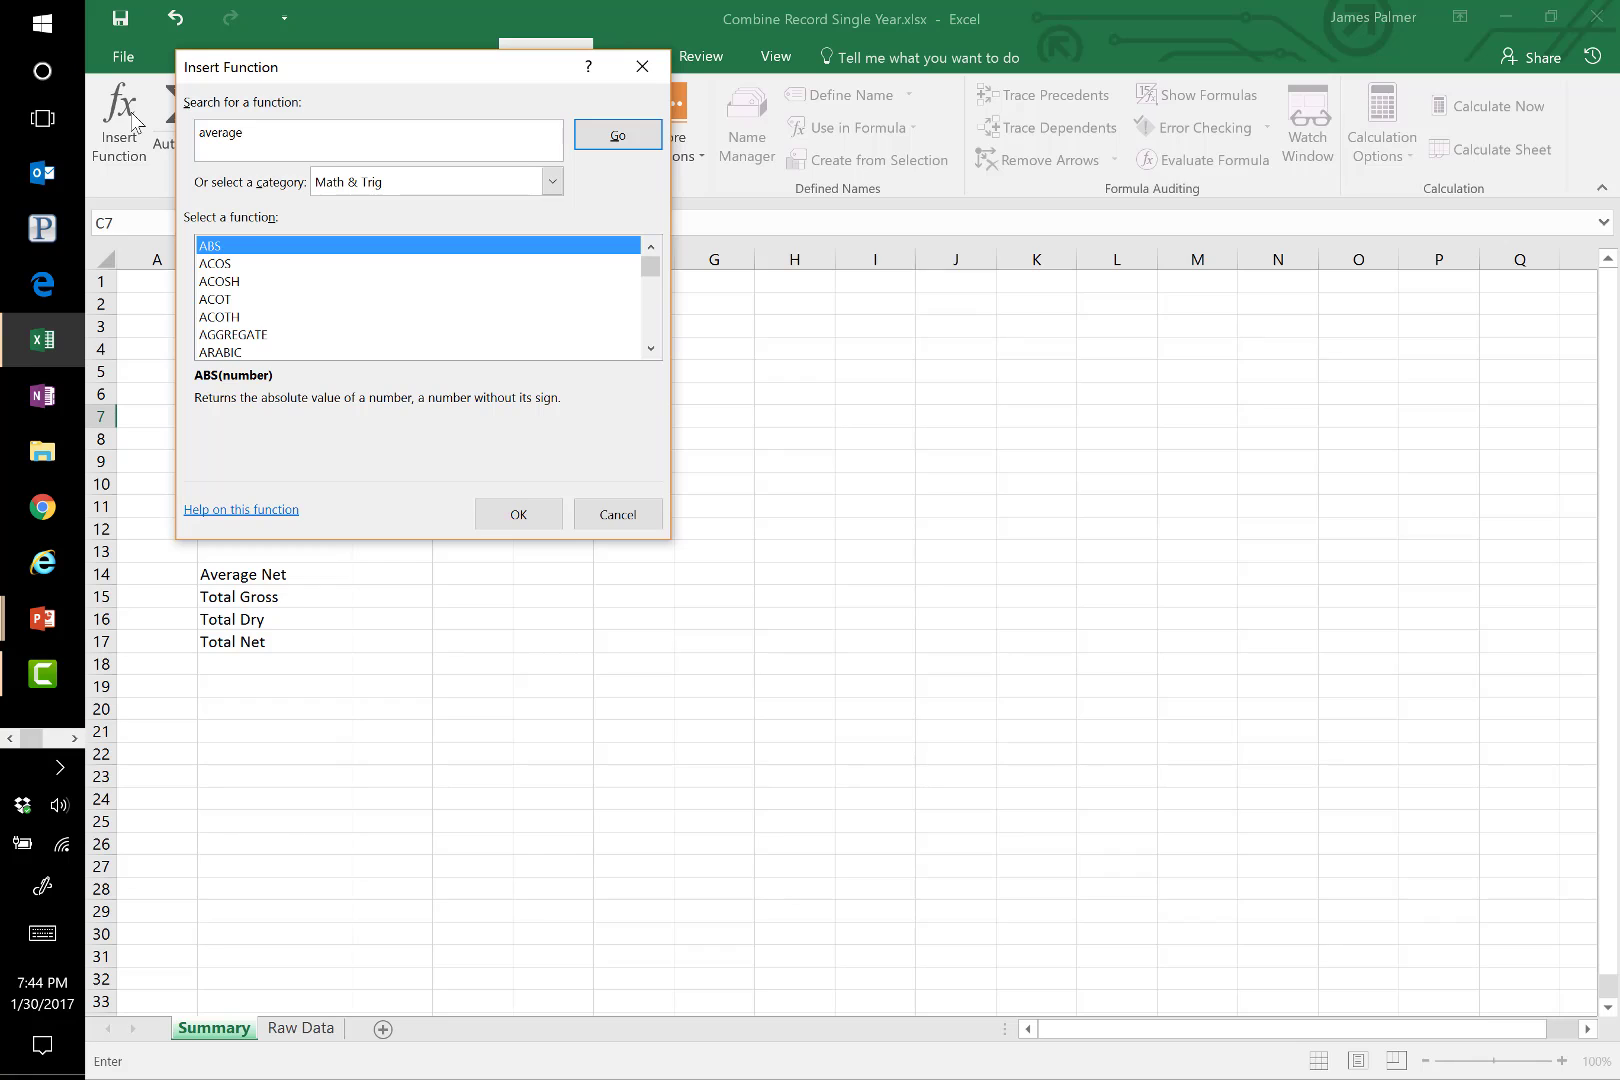
key(Tab)
key(Return)
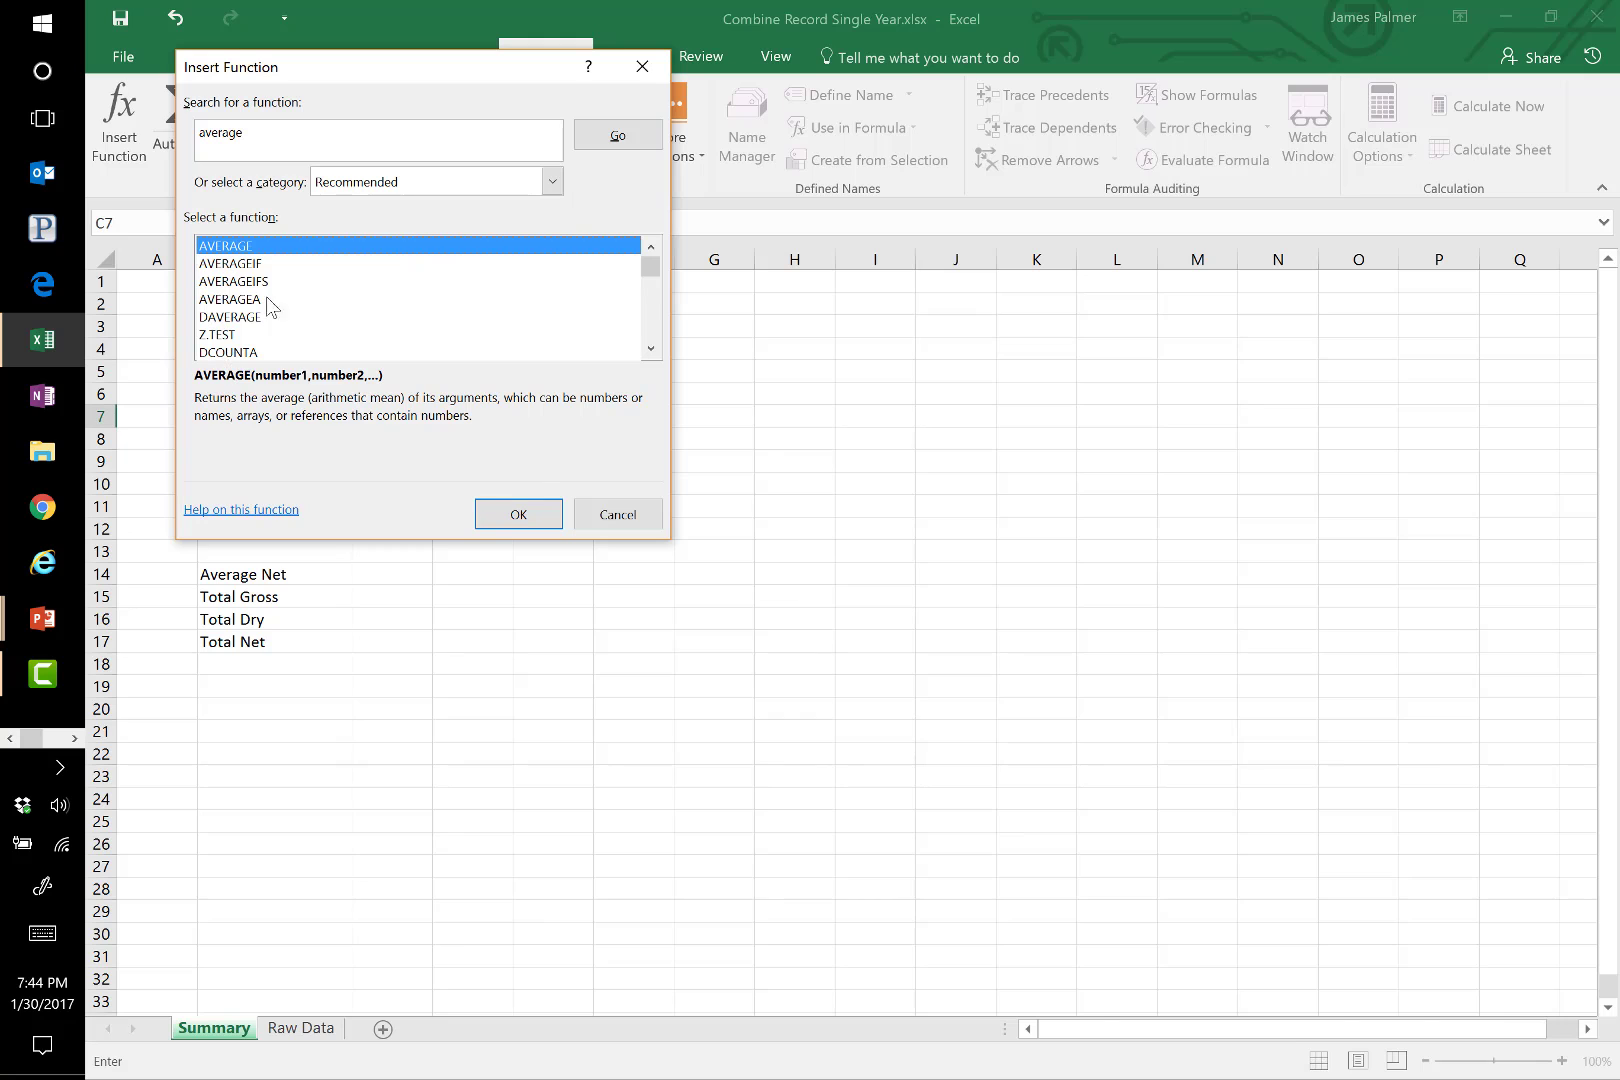
click(513, 524)
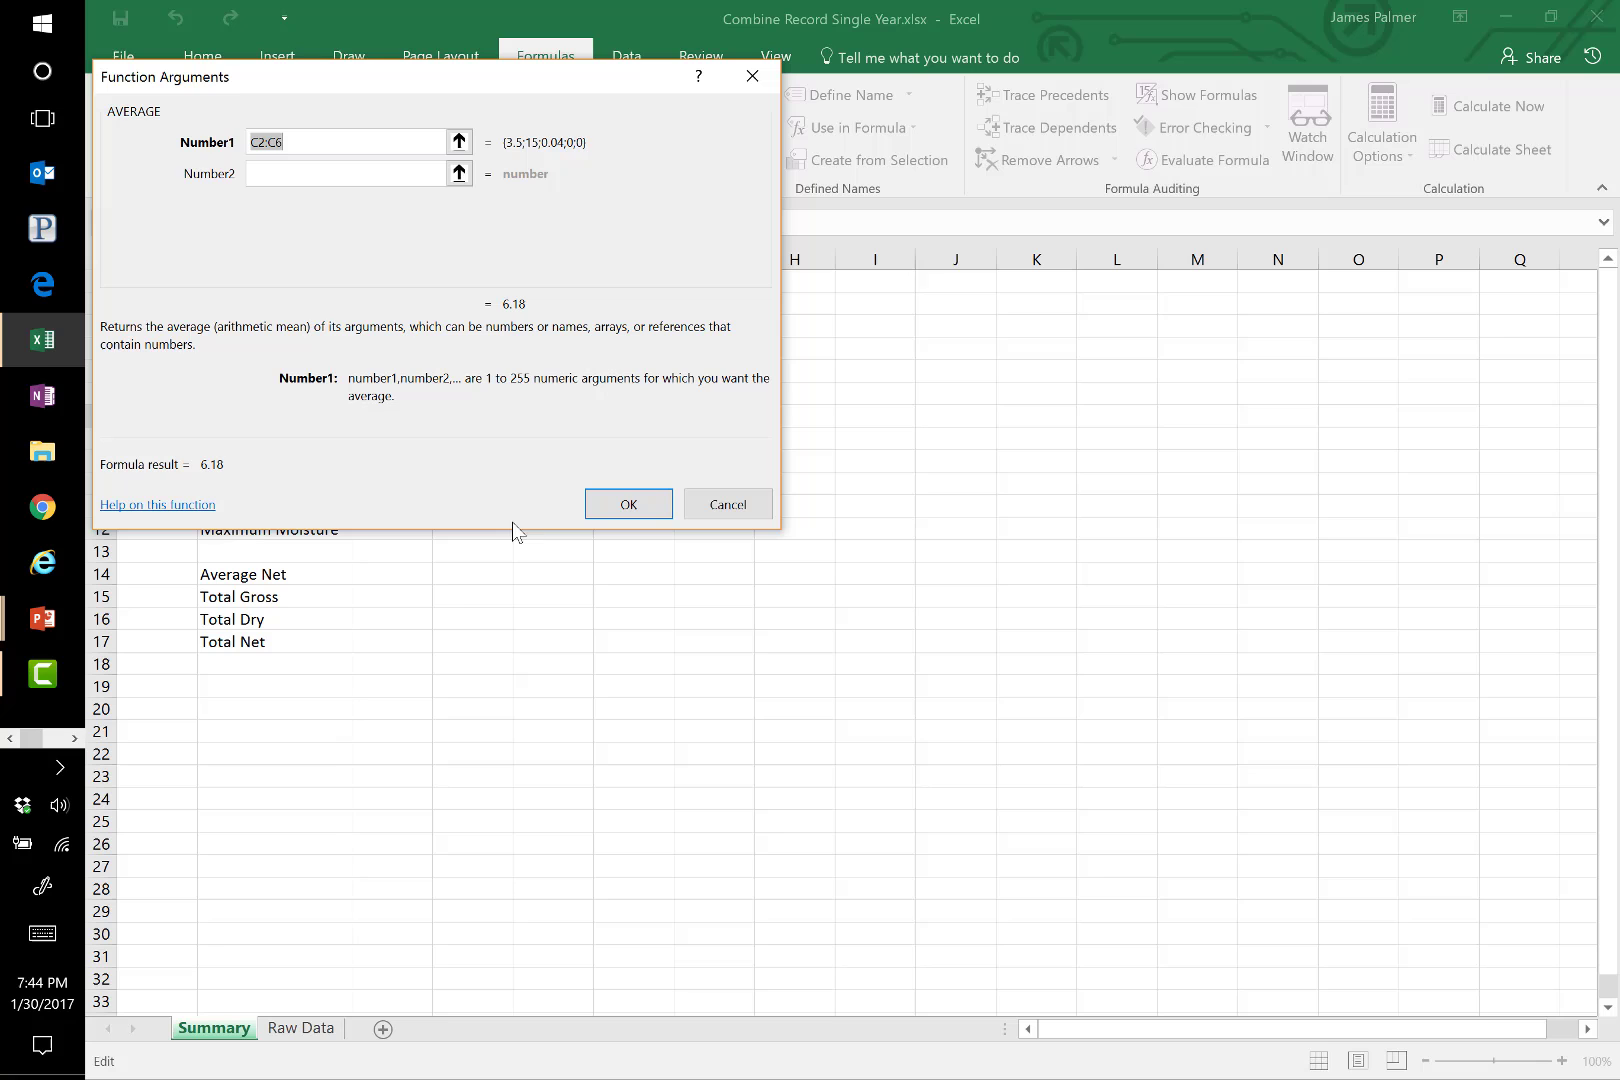
drag(268, 88, 1030, 25)
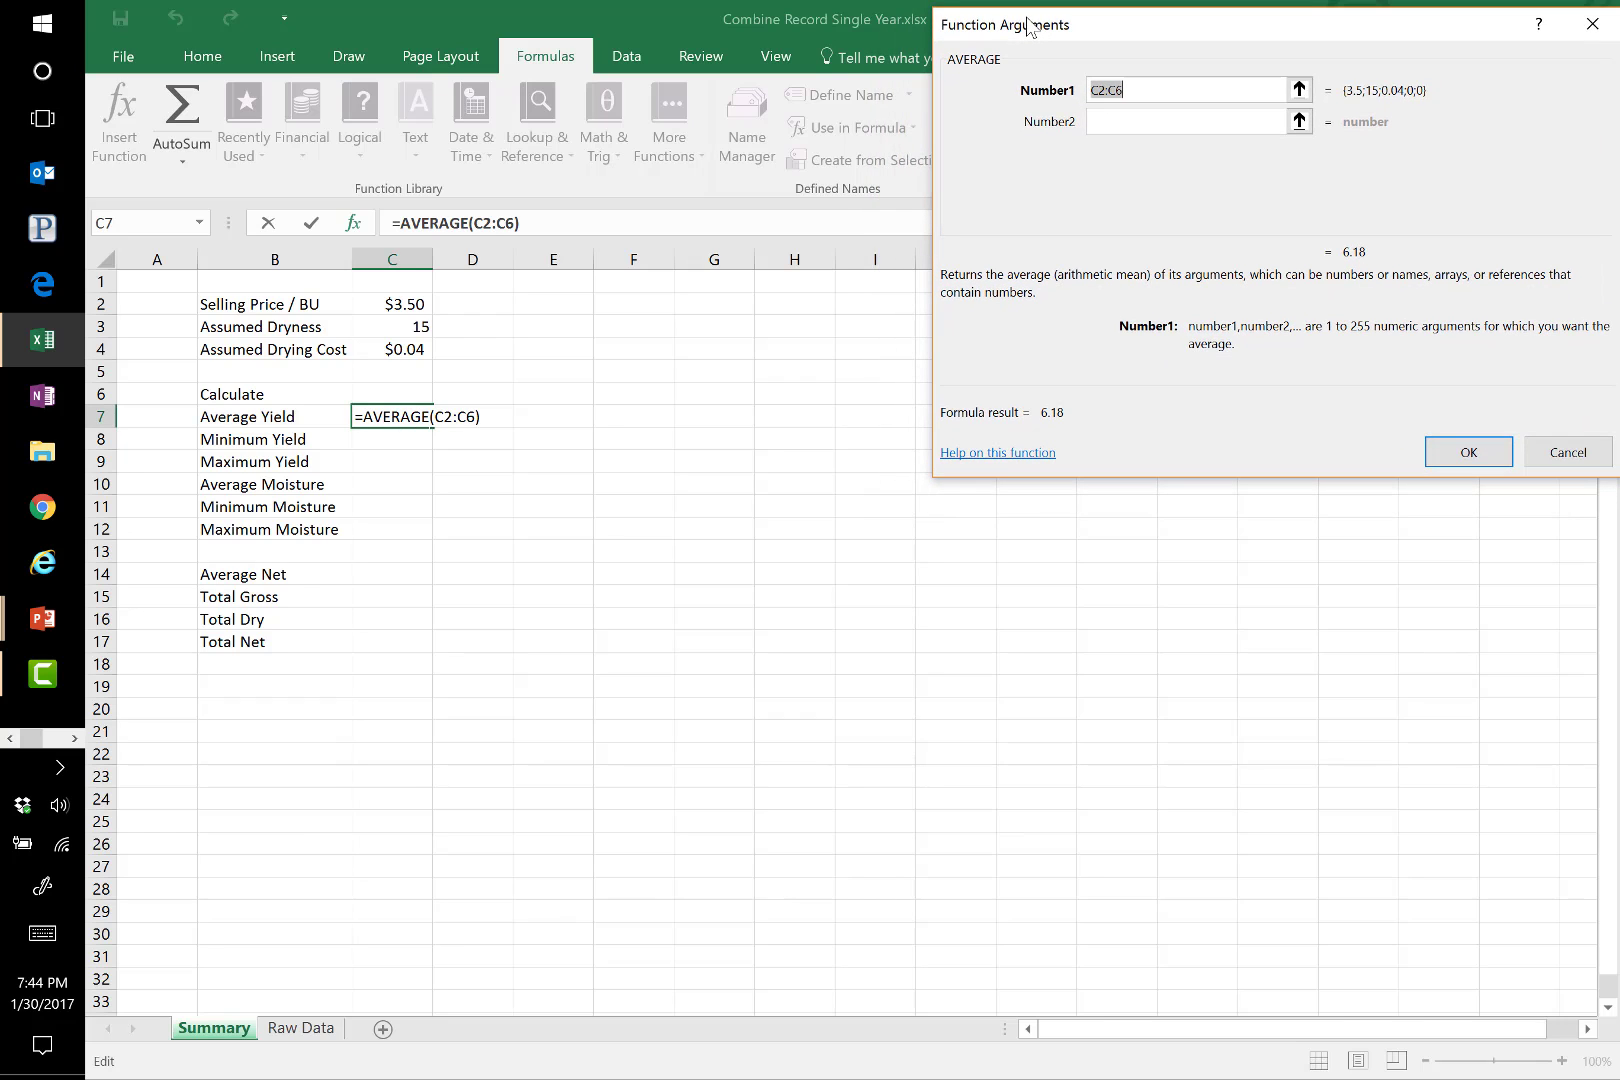
key(BackSpace)
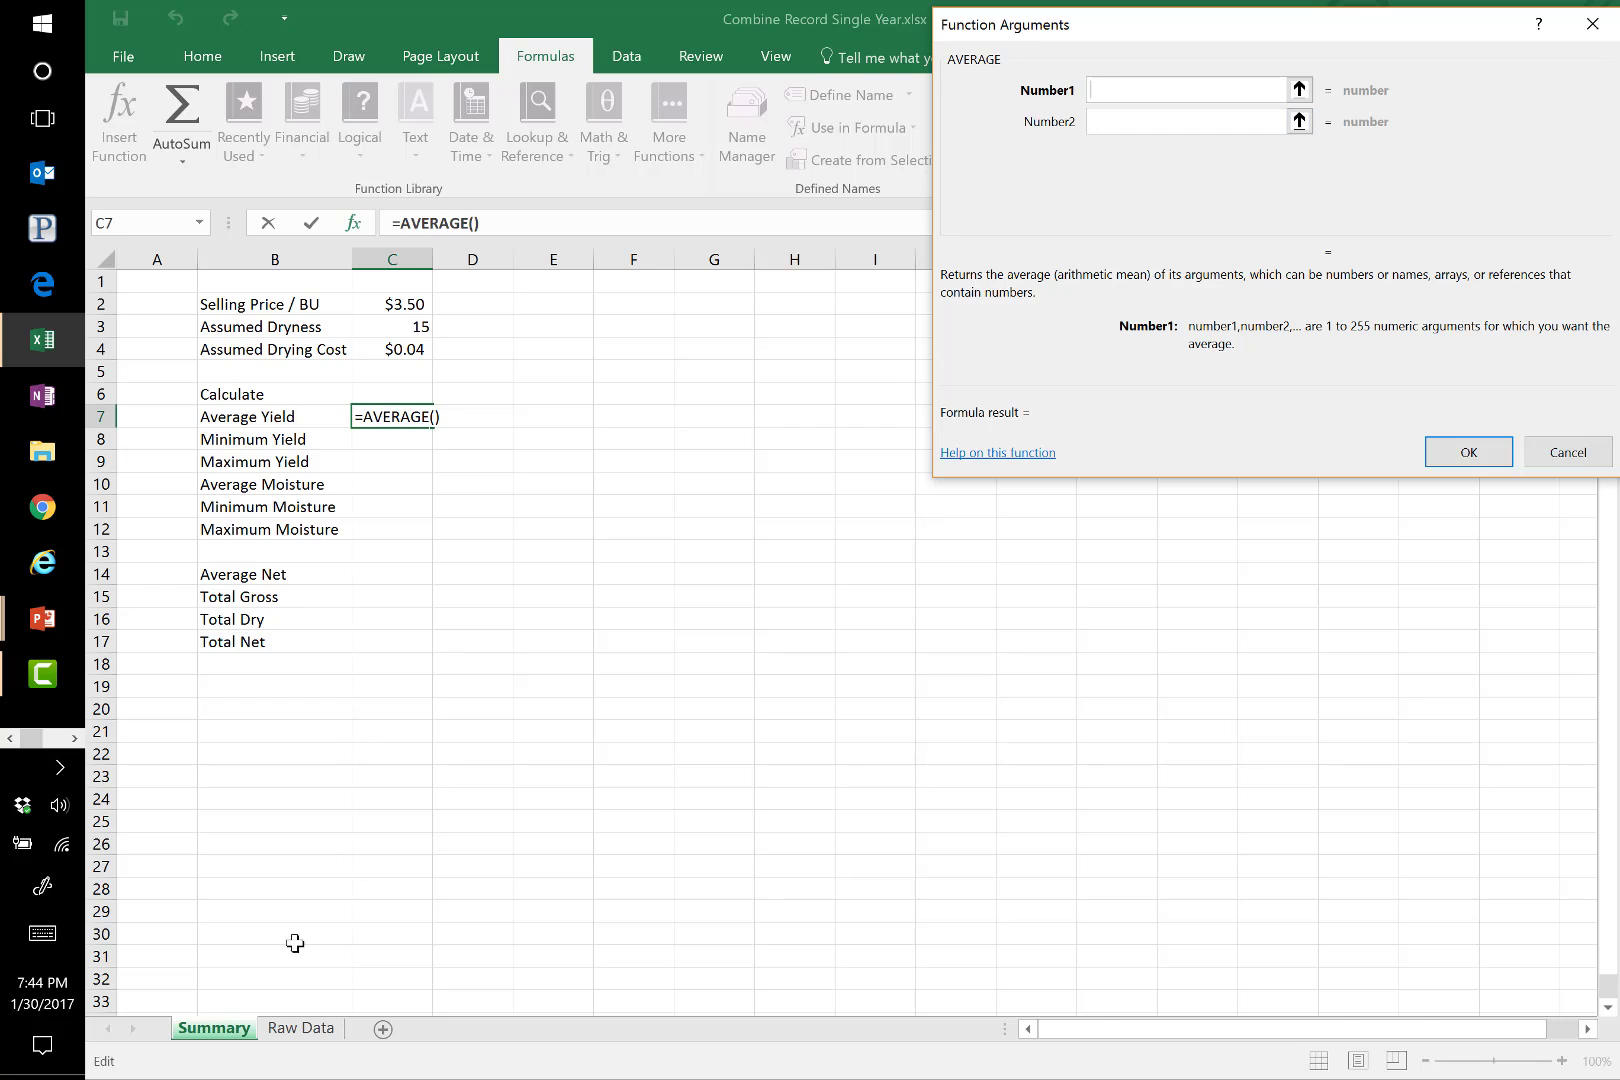
Point the AVERAGE argument at Raw Data, selecting the Yield values from D8 downward
click(311, 1031)
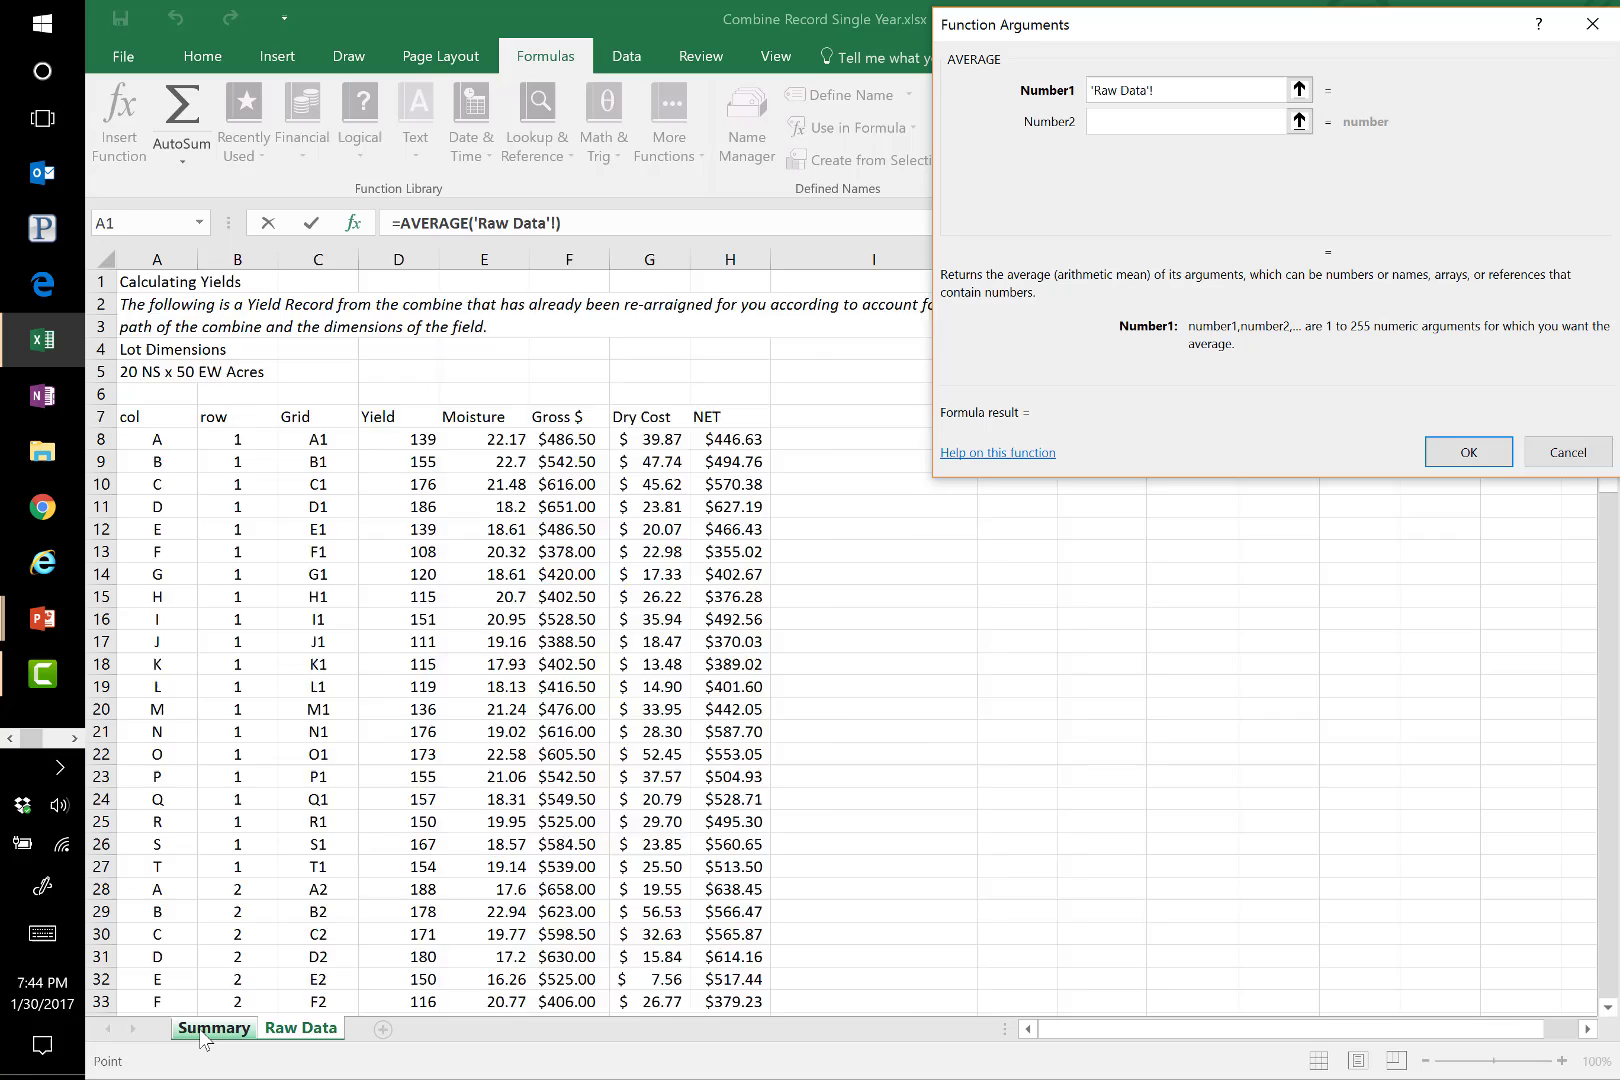
click(207, 1030)
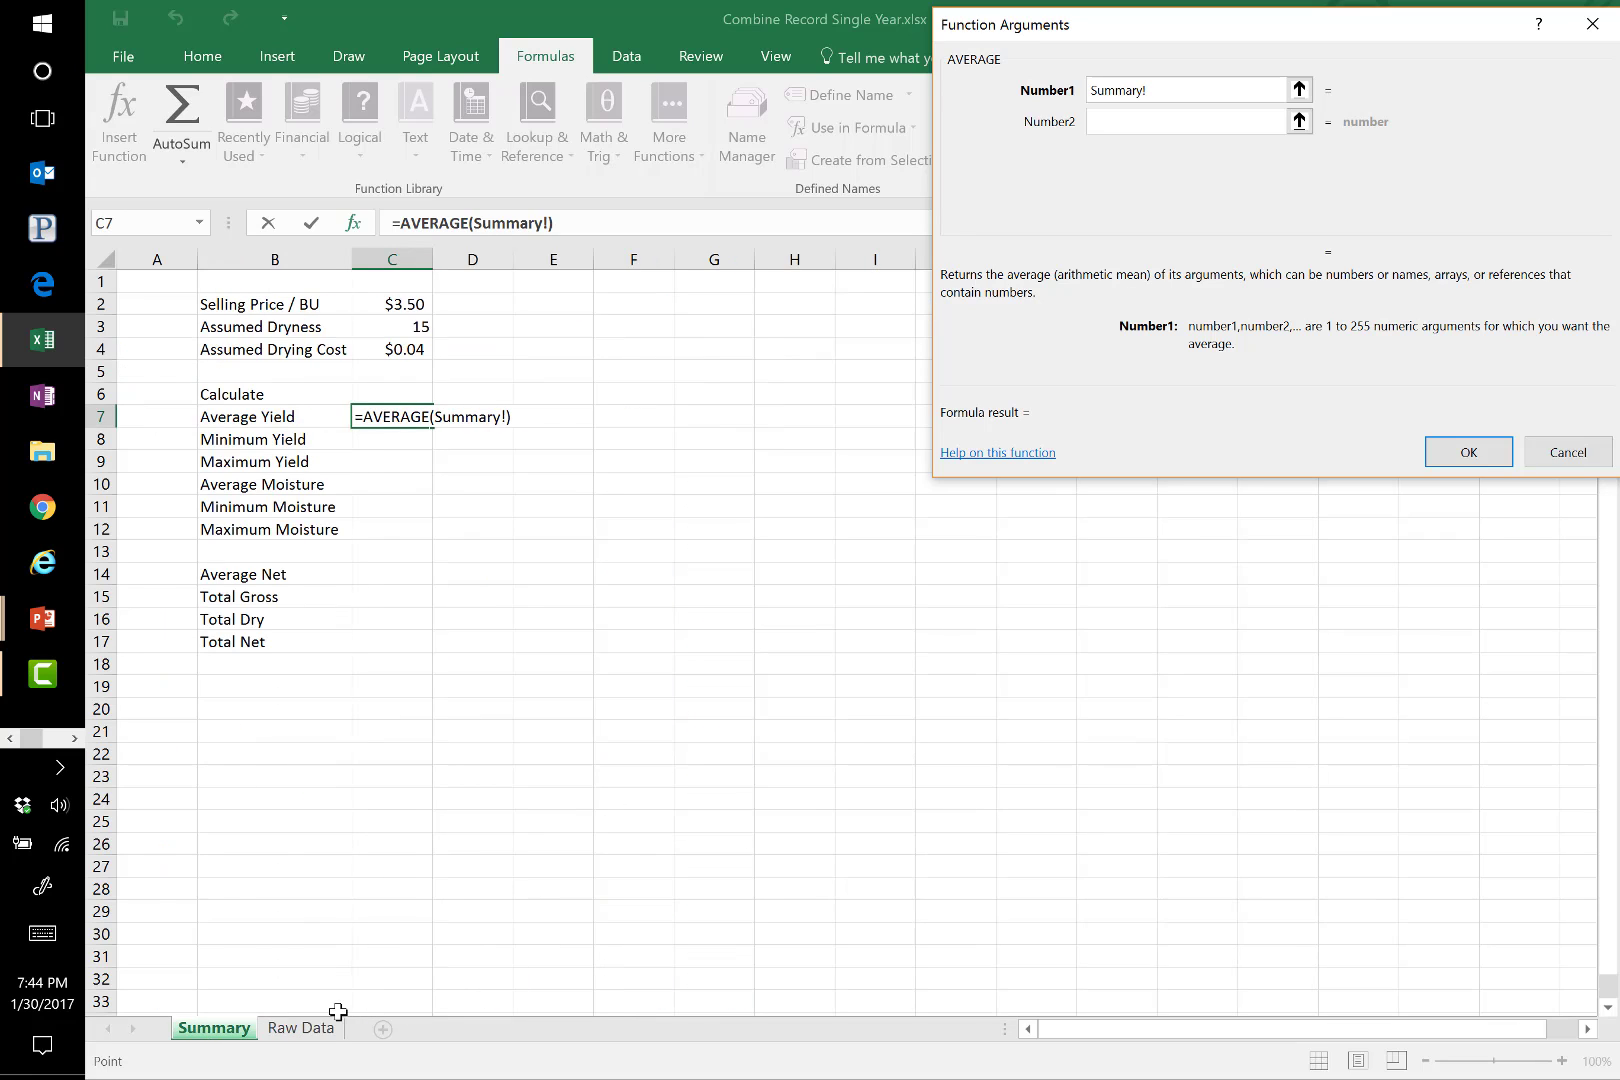
click(312, 1030)
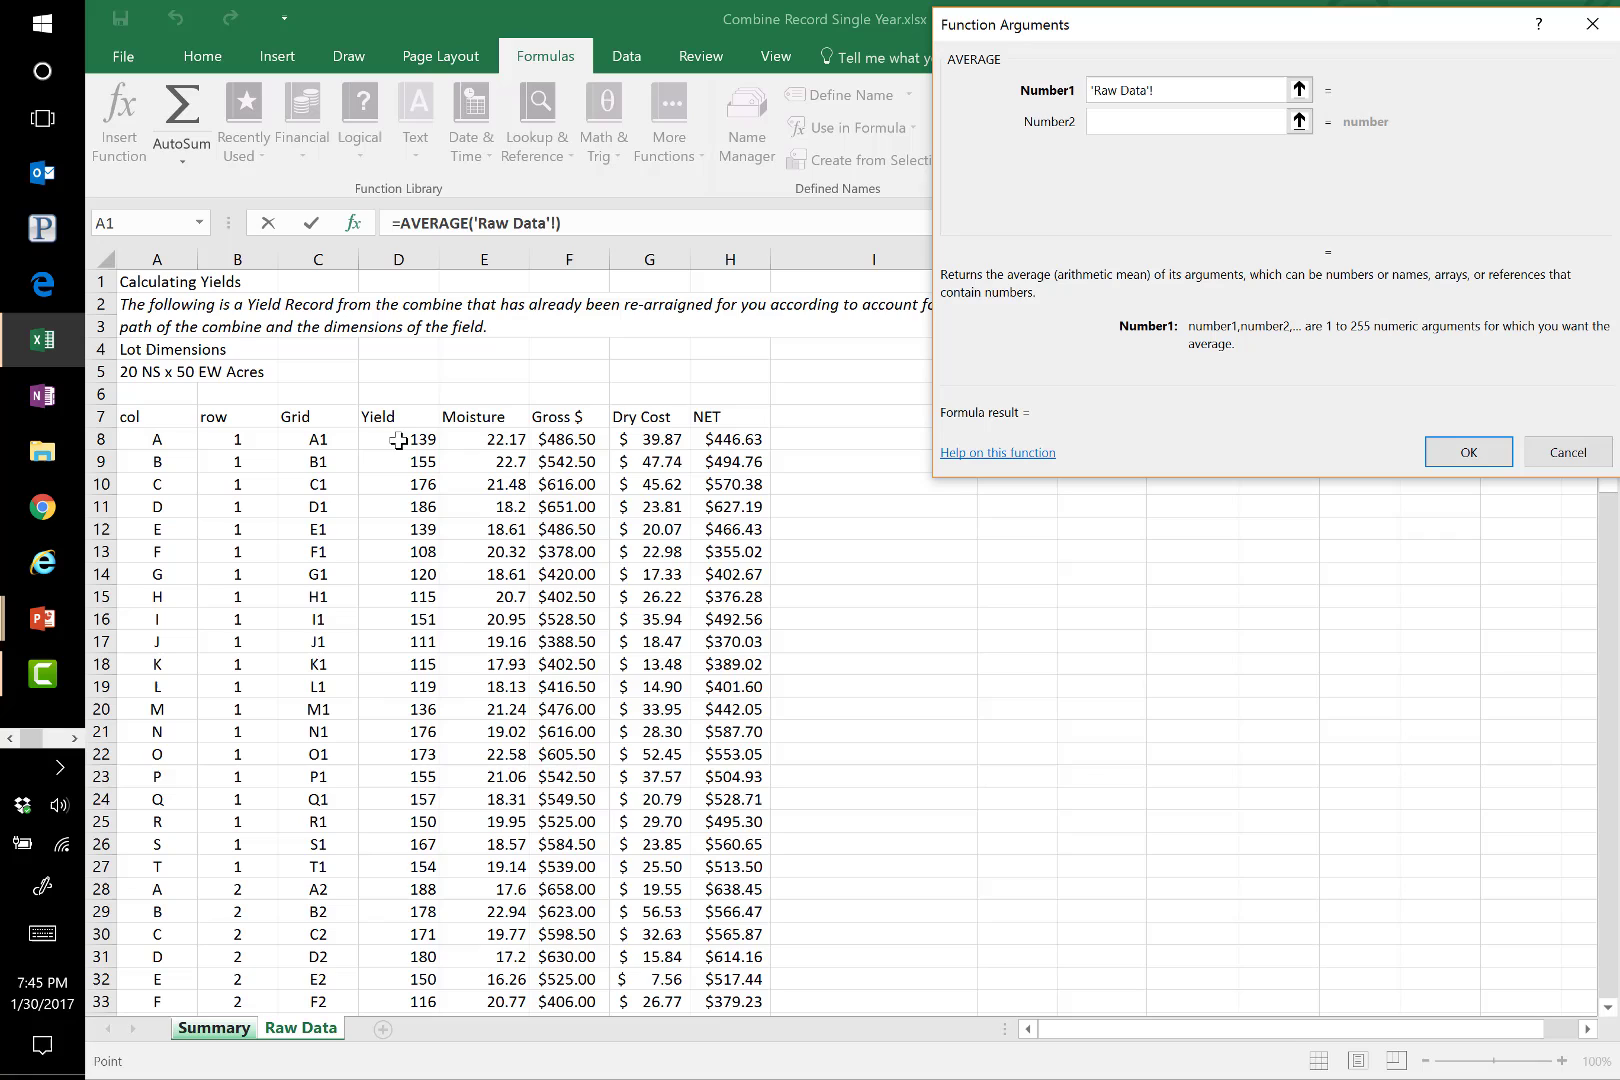
drag(398, 440, 378, 926)
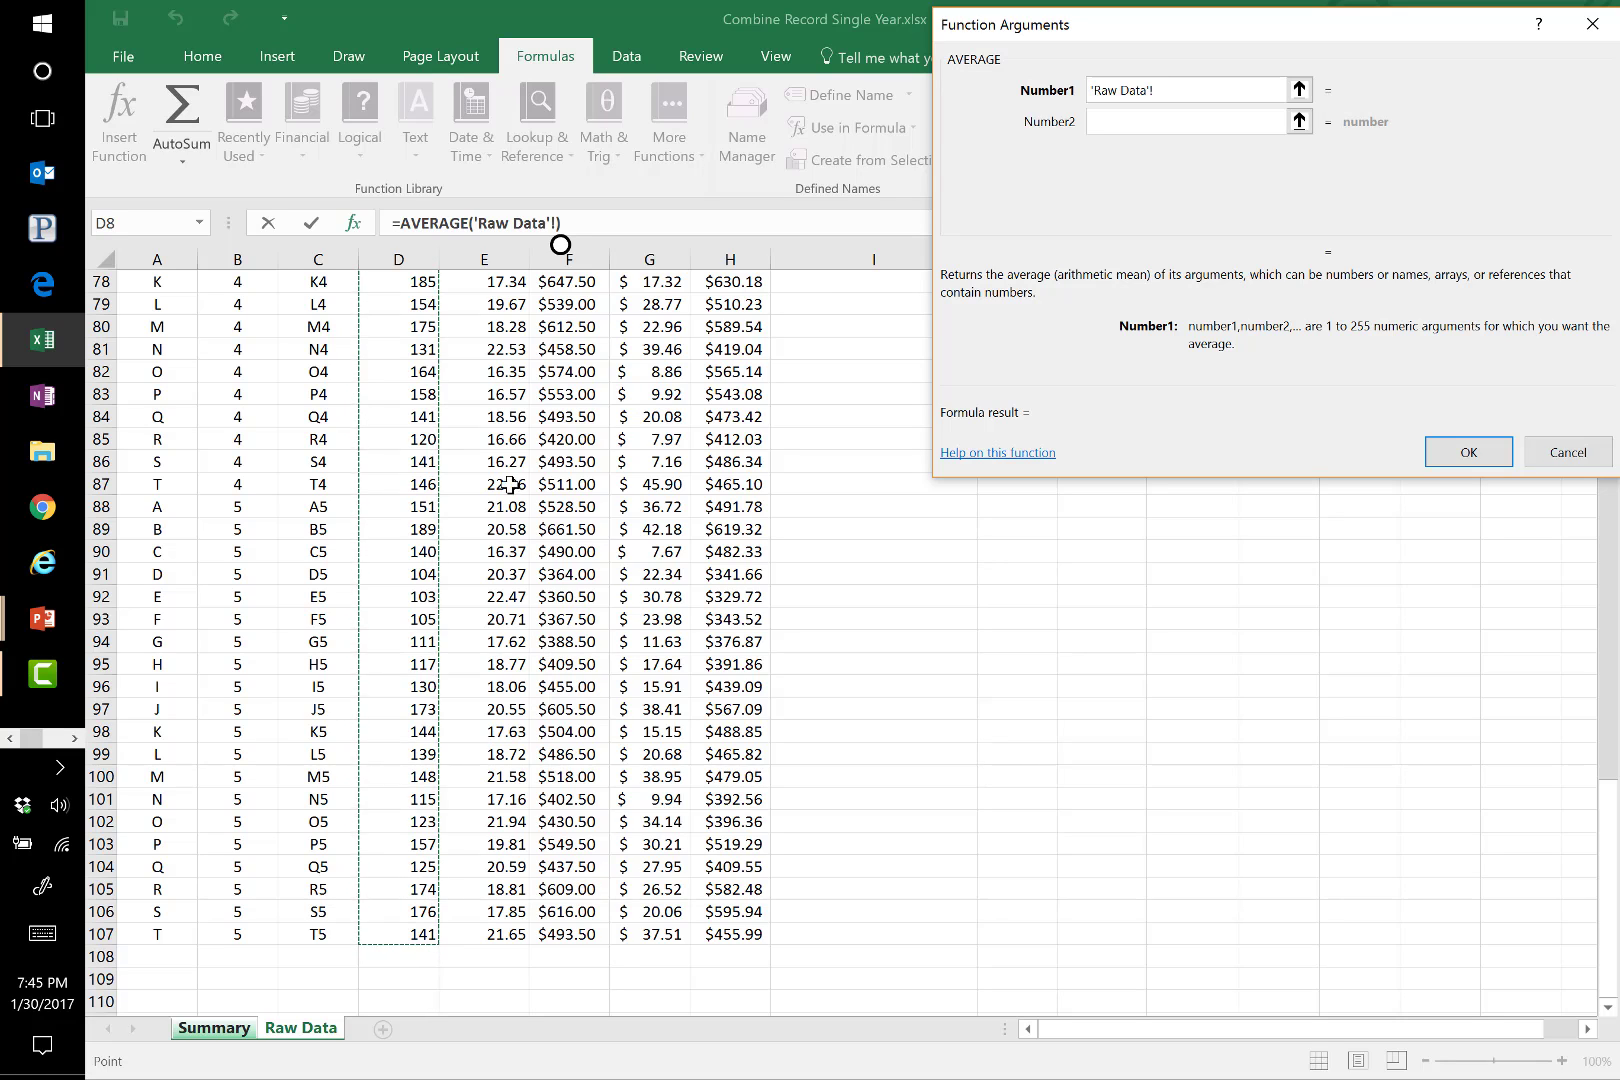
Set Number1 to 'Raw Data'!D8:D107 and confirm, giving Average Yield 146.74
click(399, 927)
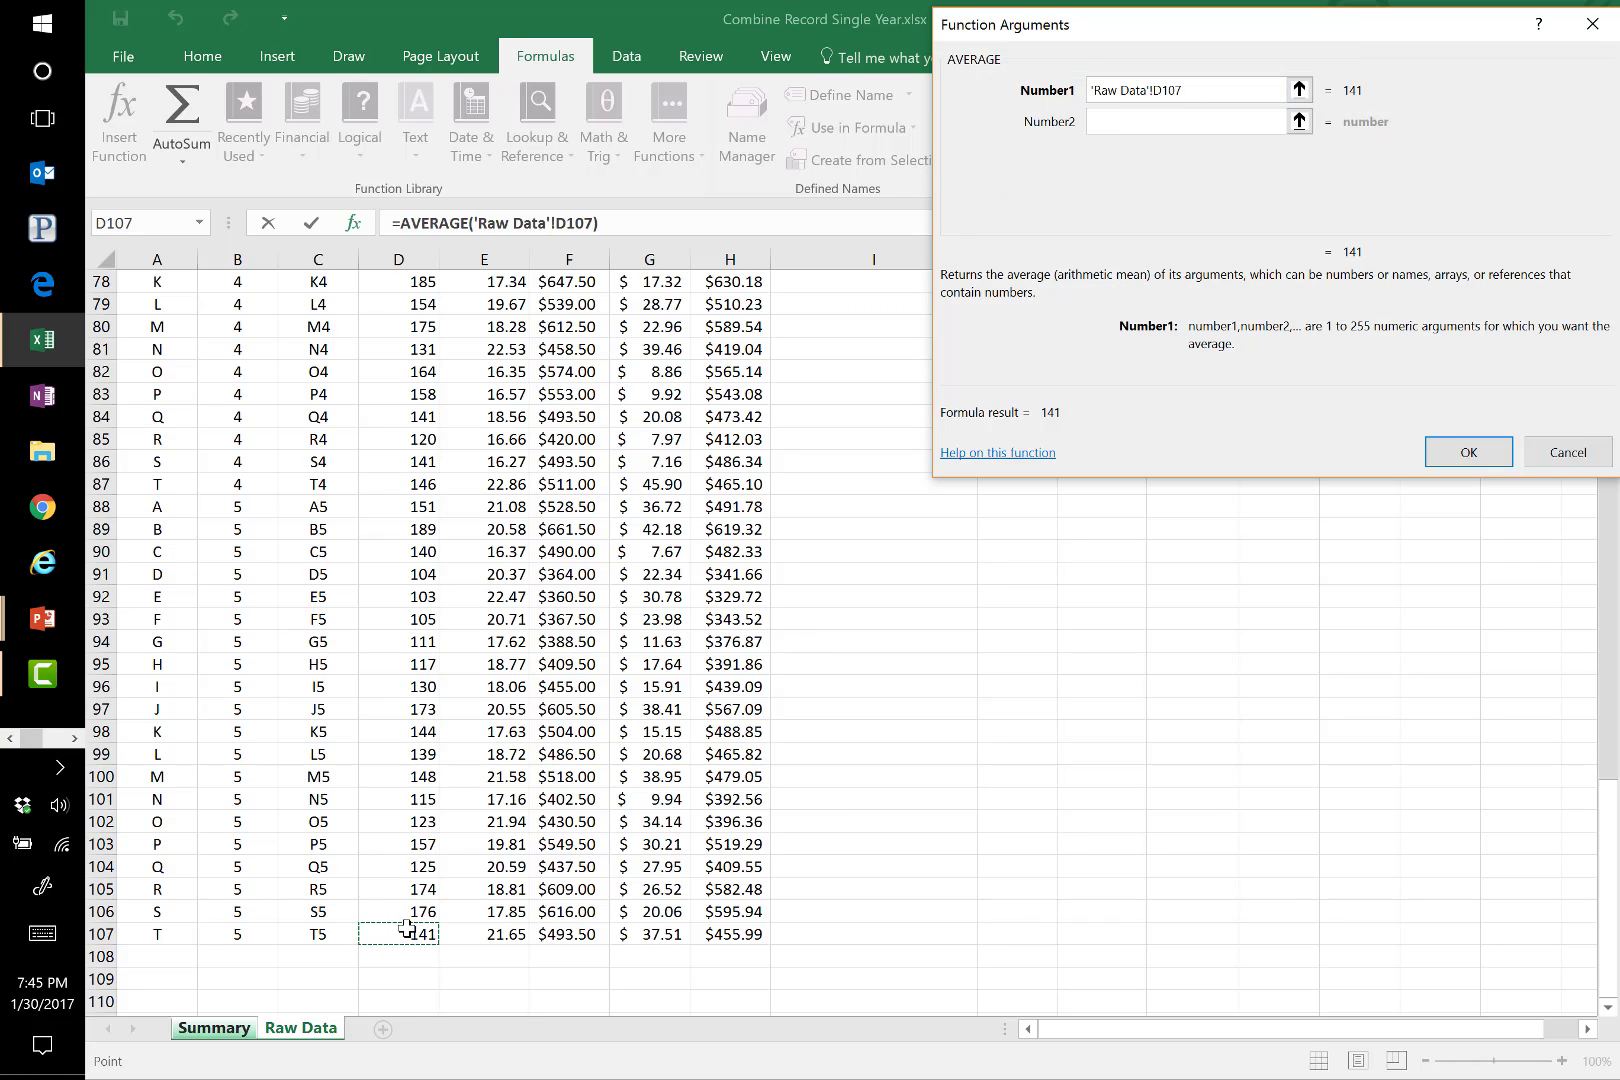
drag(404, 935, 400, 356)
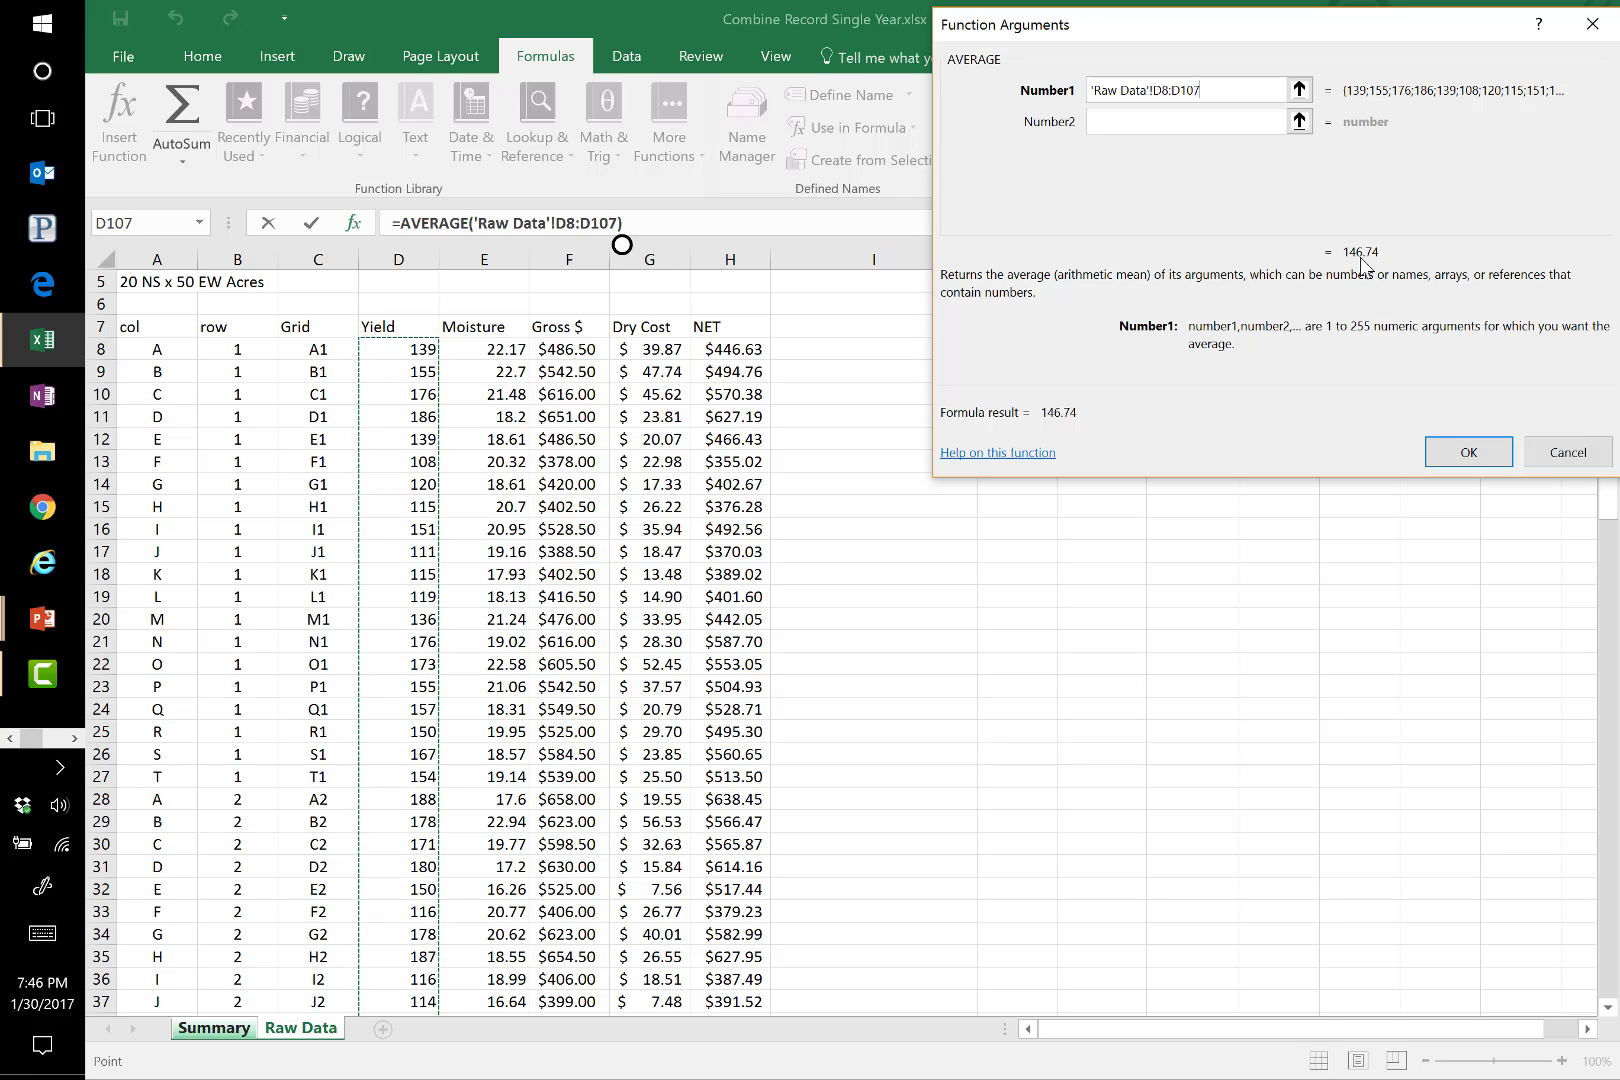
click(1462, 450)
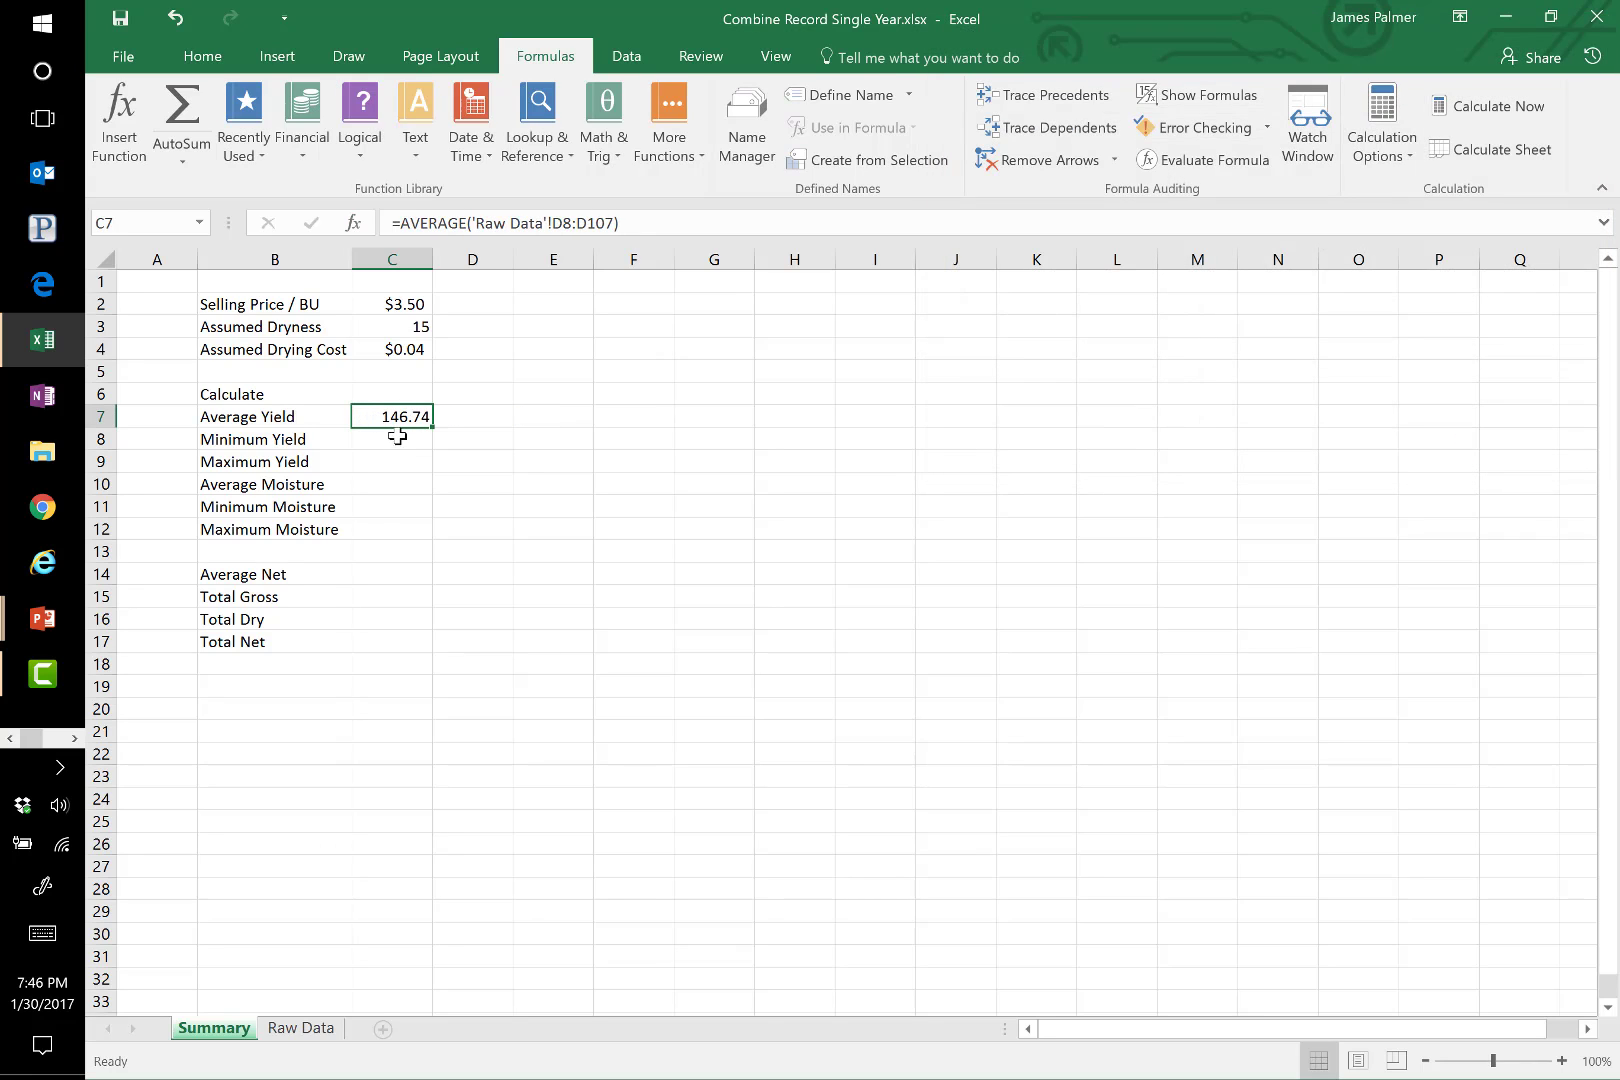
For C8, search the function list for 'minimum' and select MIN
click(397, 436)
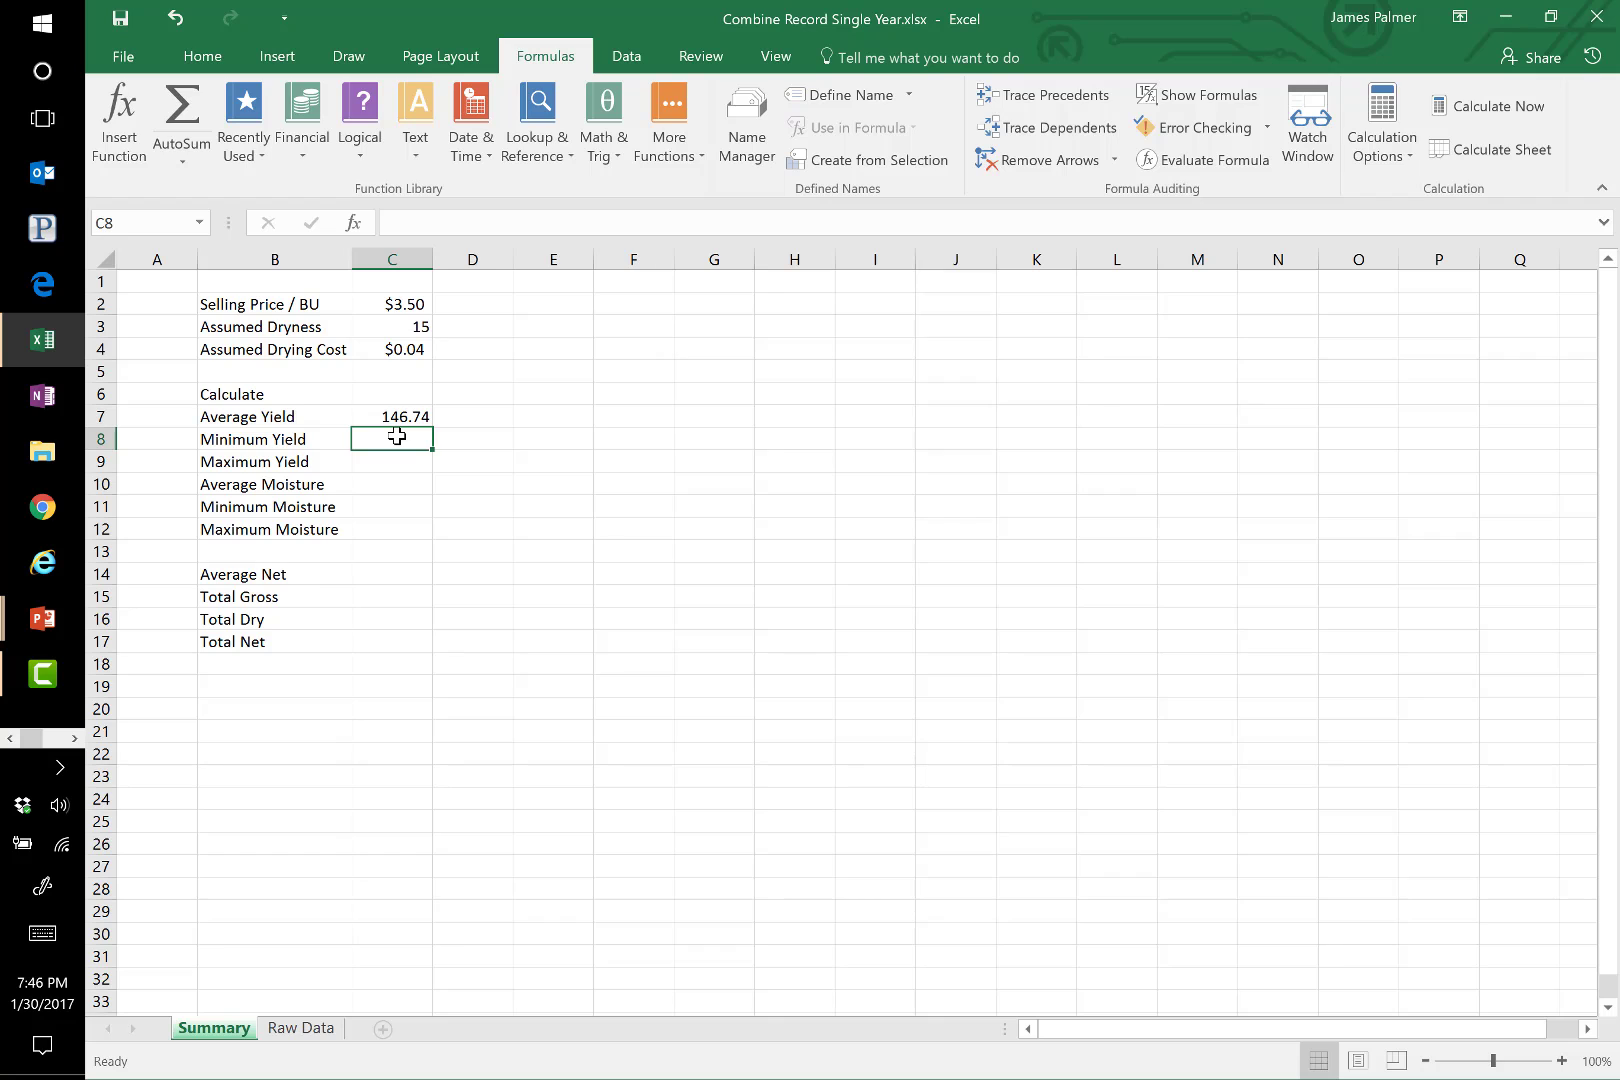
click(105, 162)
text(minum)
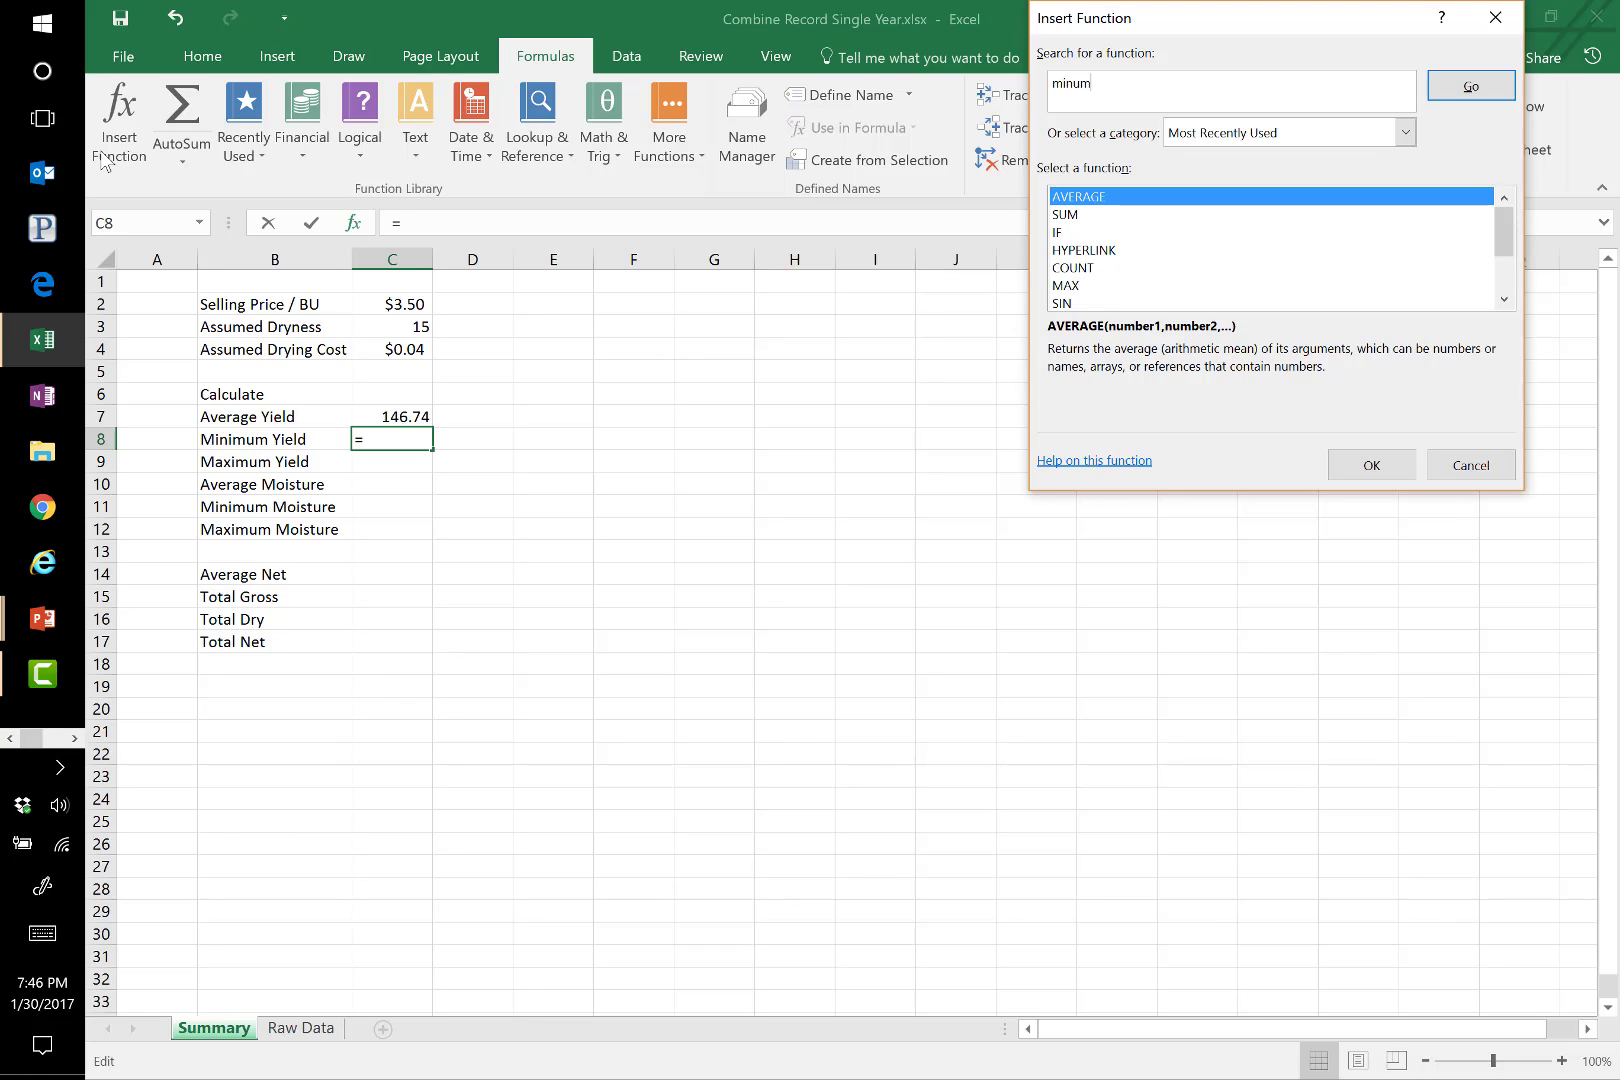
key(BackSpace)
key(BackSpace)
text(imum)
key(Return)
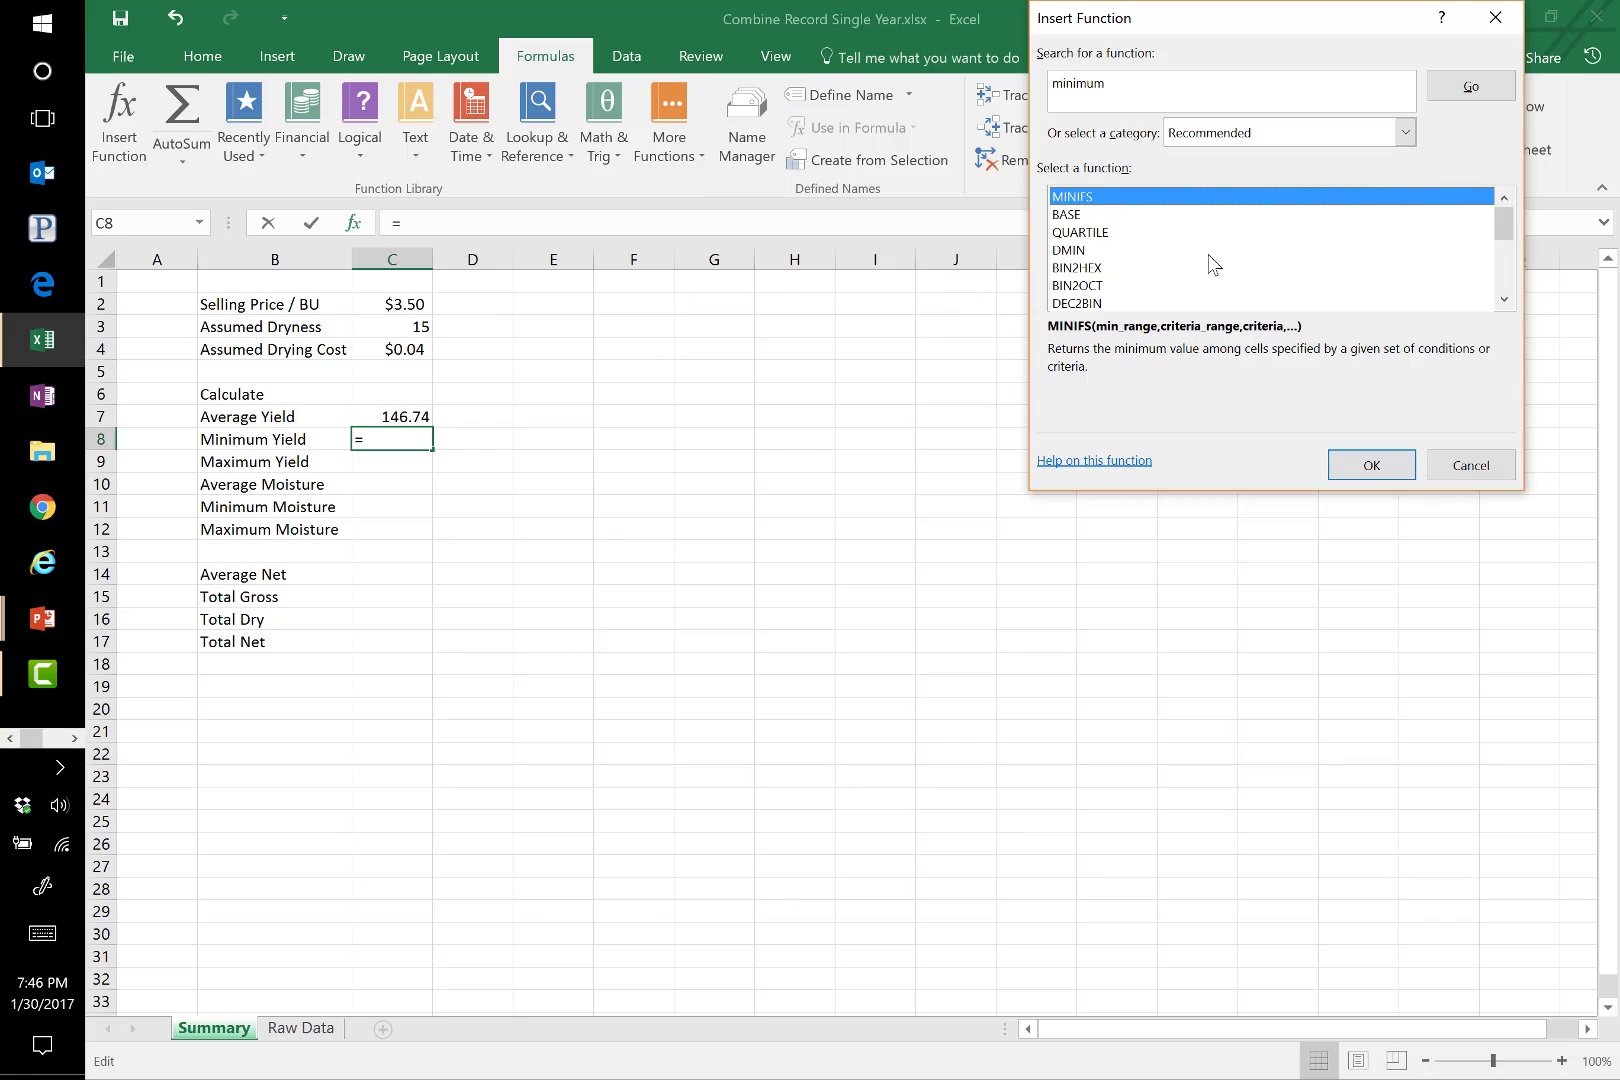
drag(1497, 219, 1497, 267)
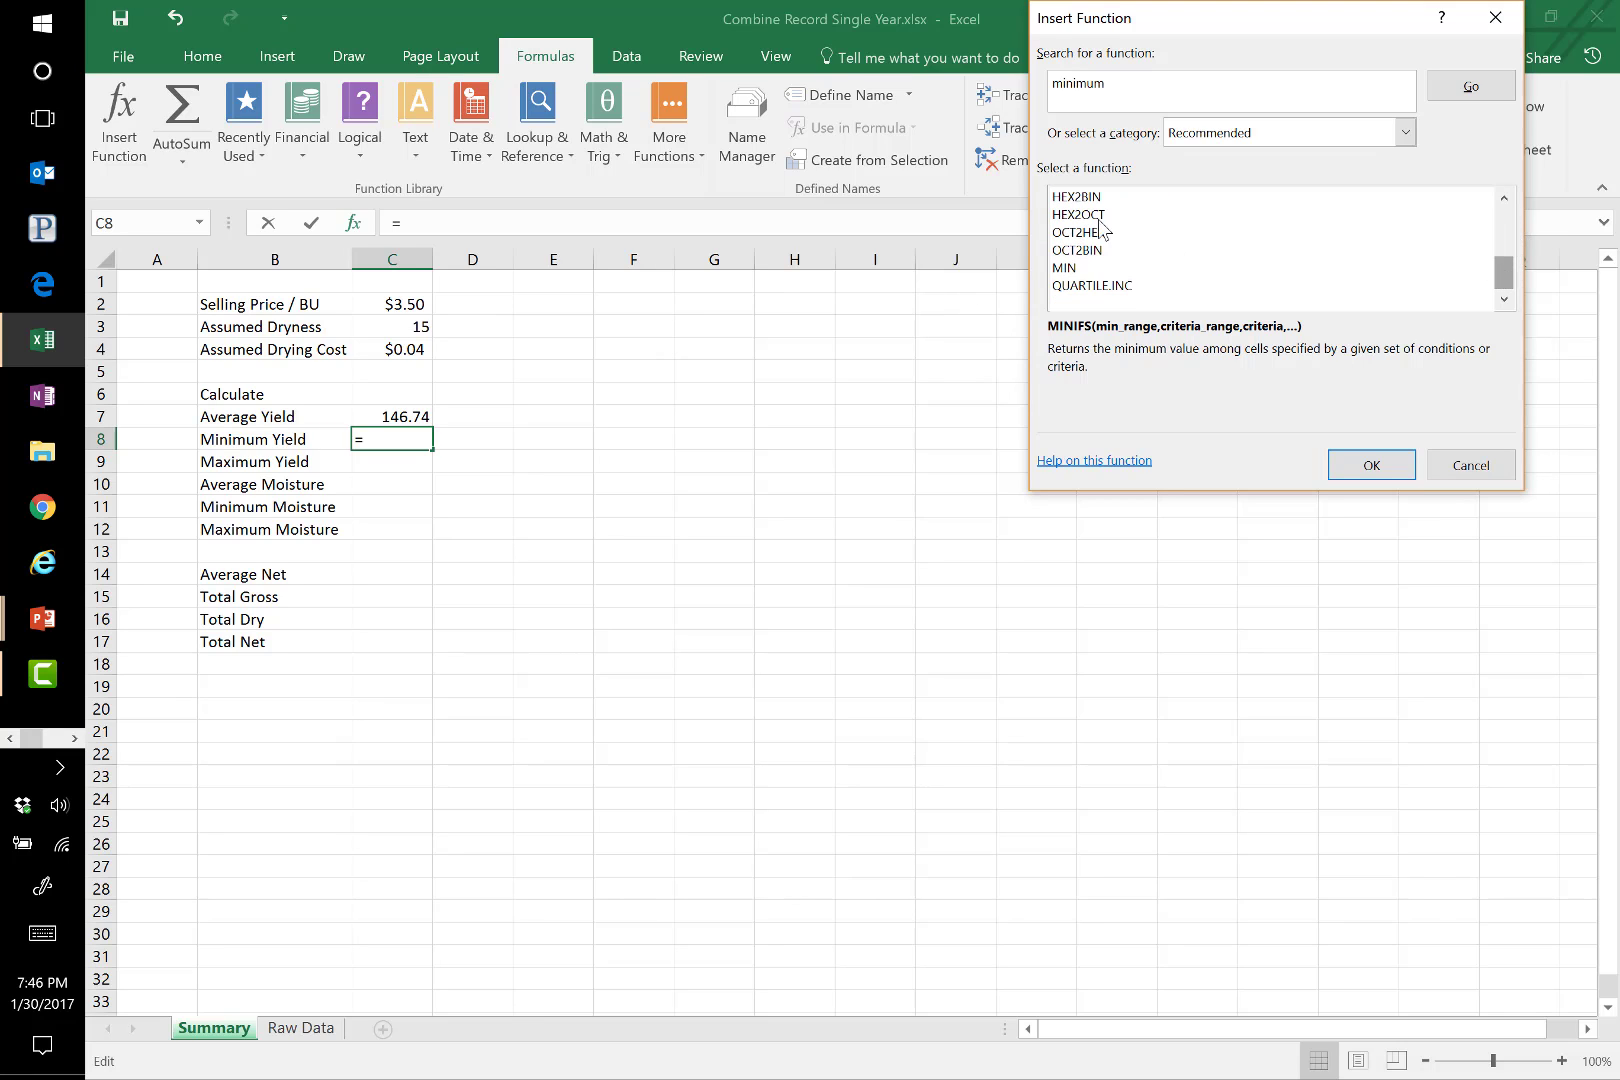
click(1064, 268)
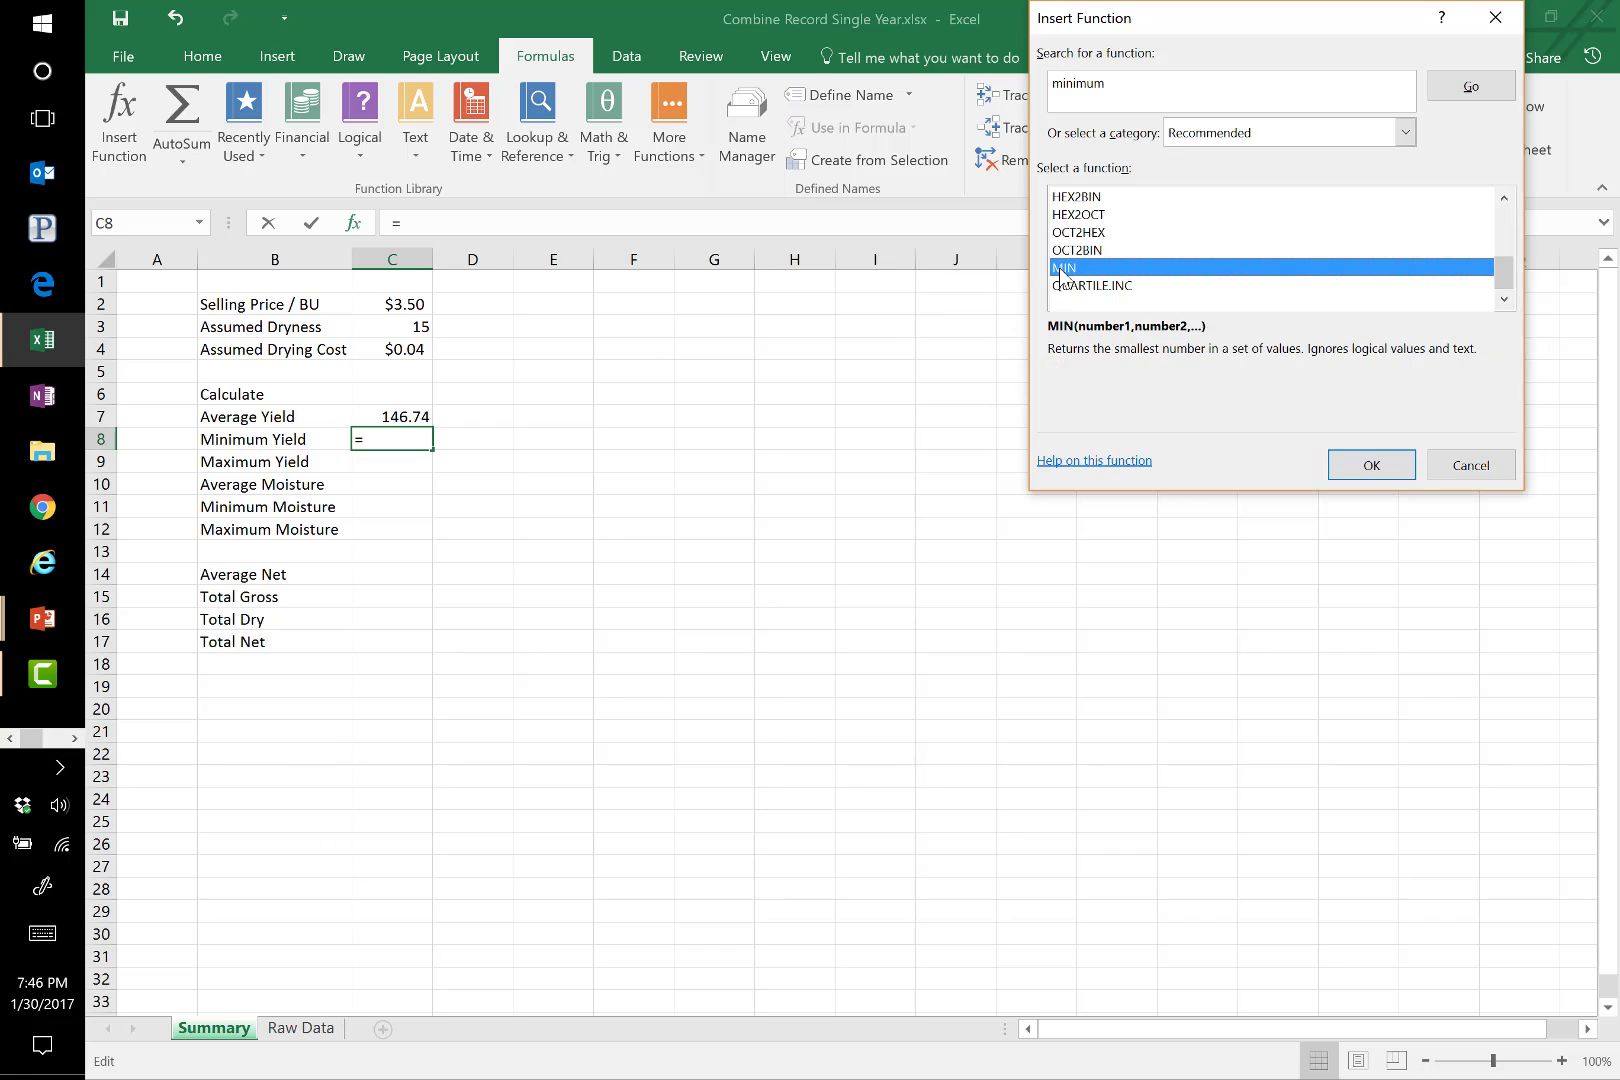
Accept MIN with range 'Raw Data'!D8:D107 in C8, giving Minimum Yield 103
click(1360, 473)
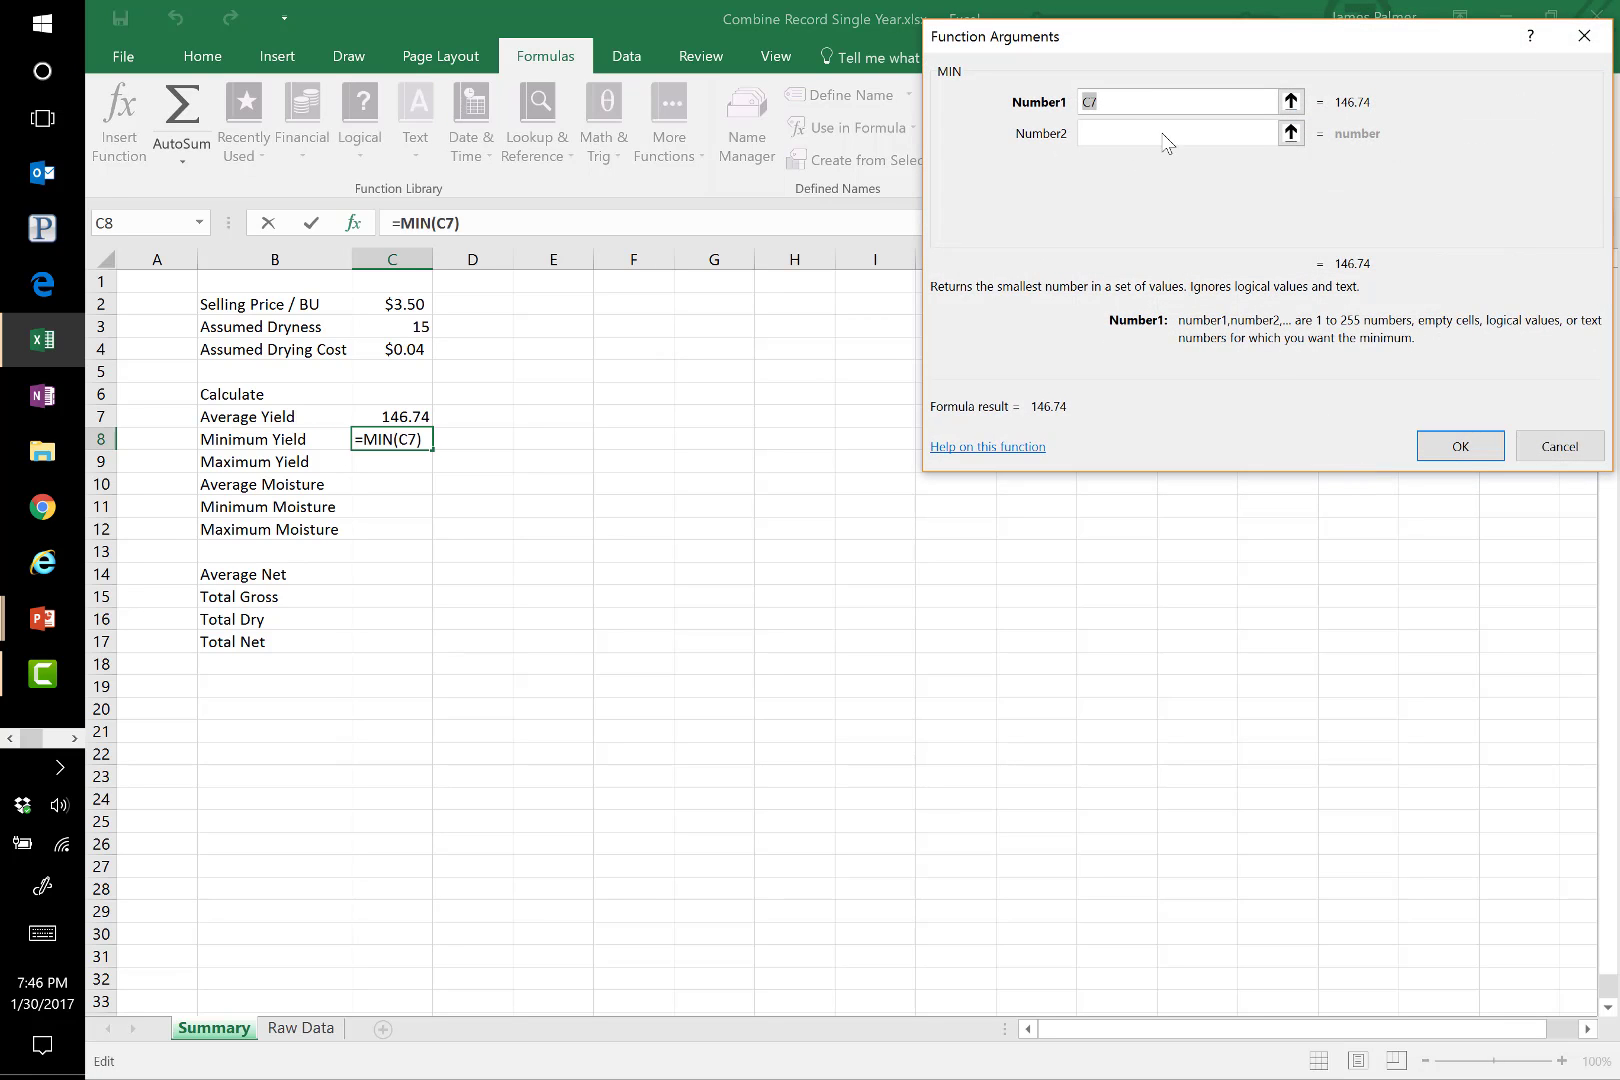
key(BackSpace)
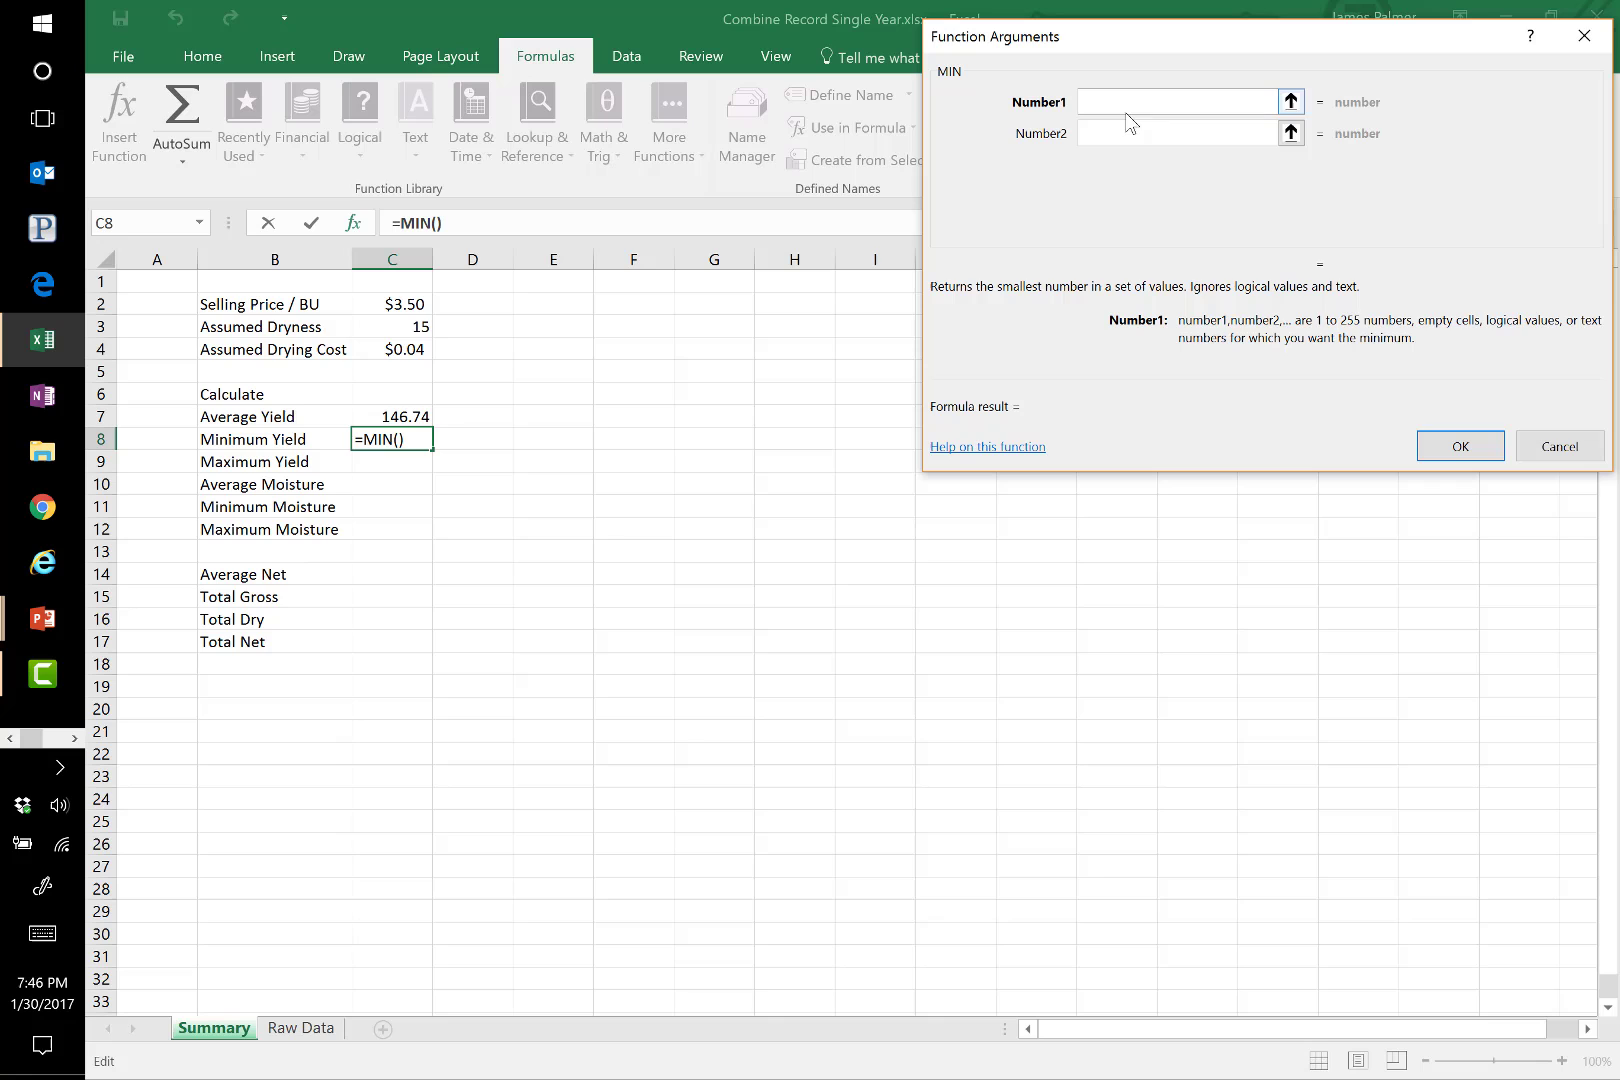
click(300, 1028)
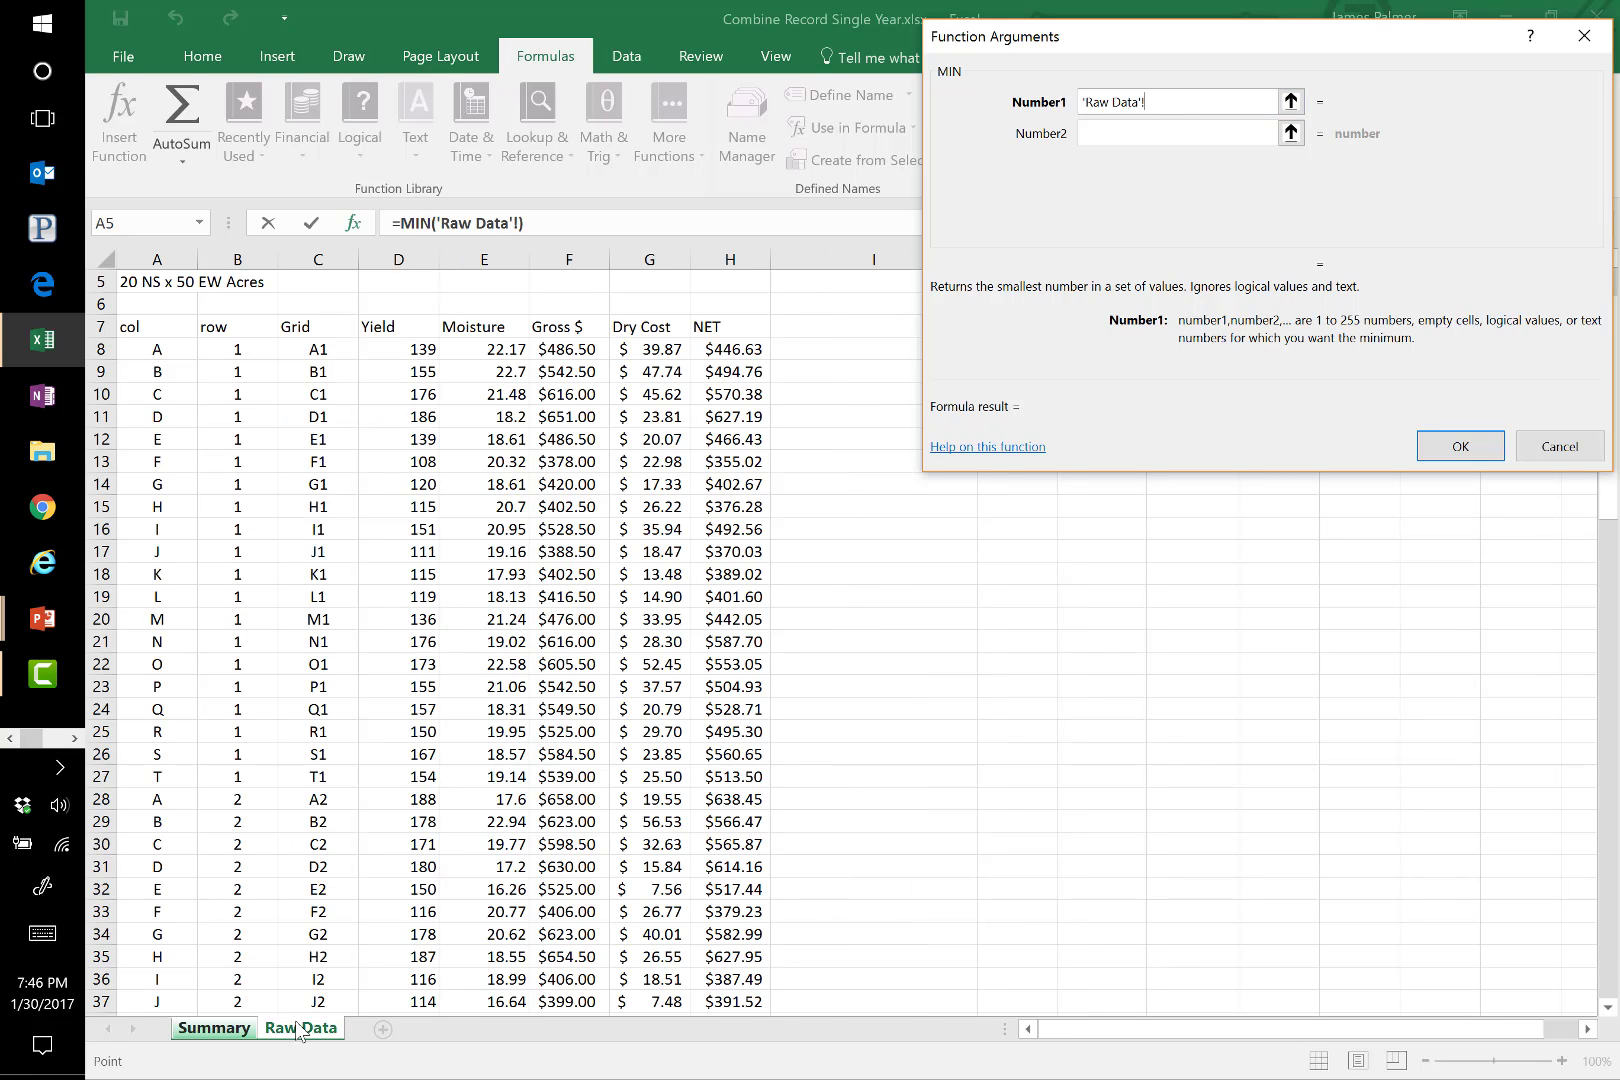
click(412, 350)
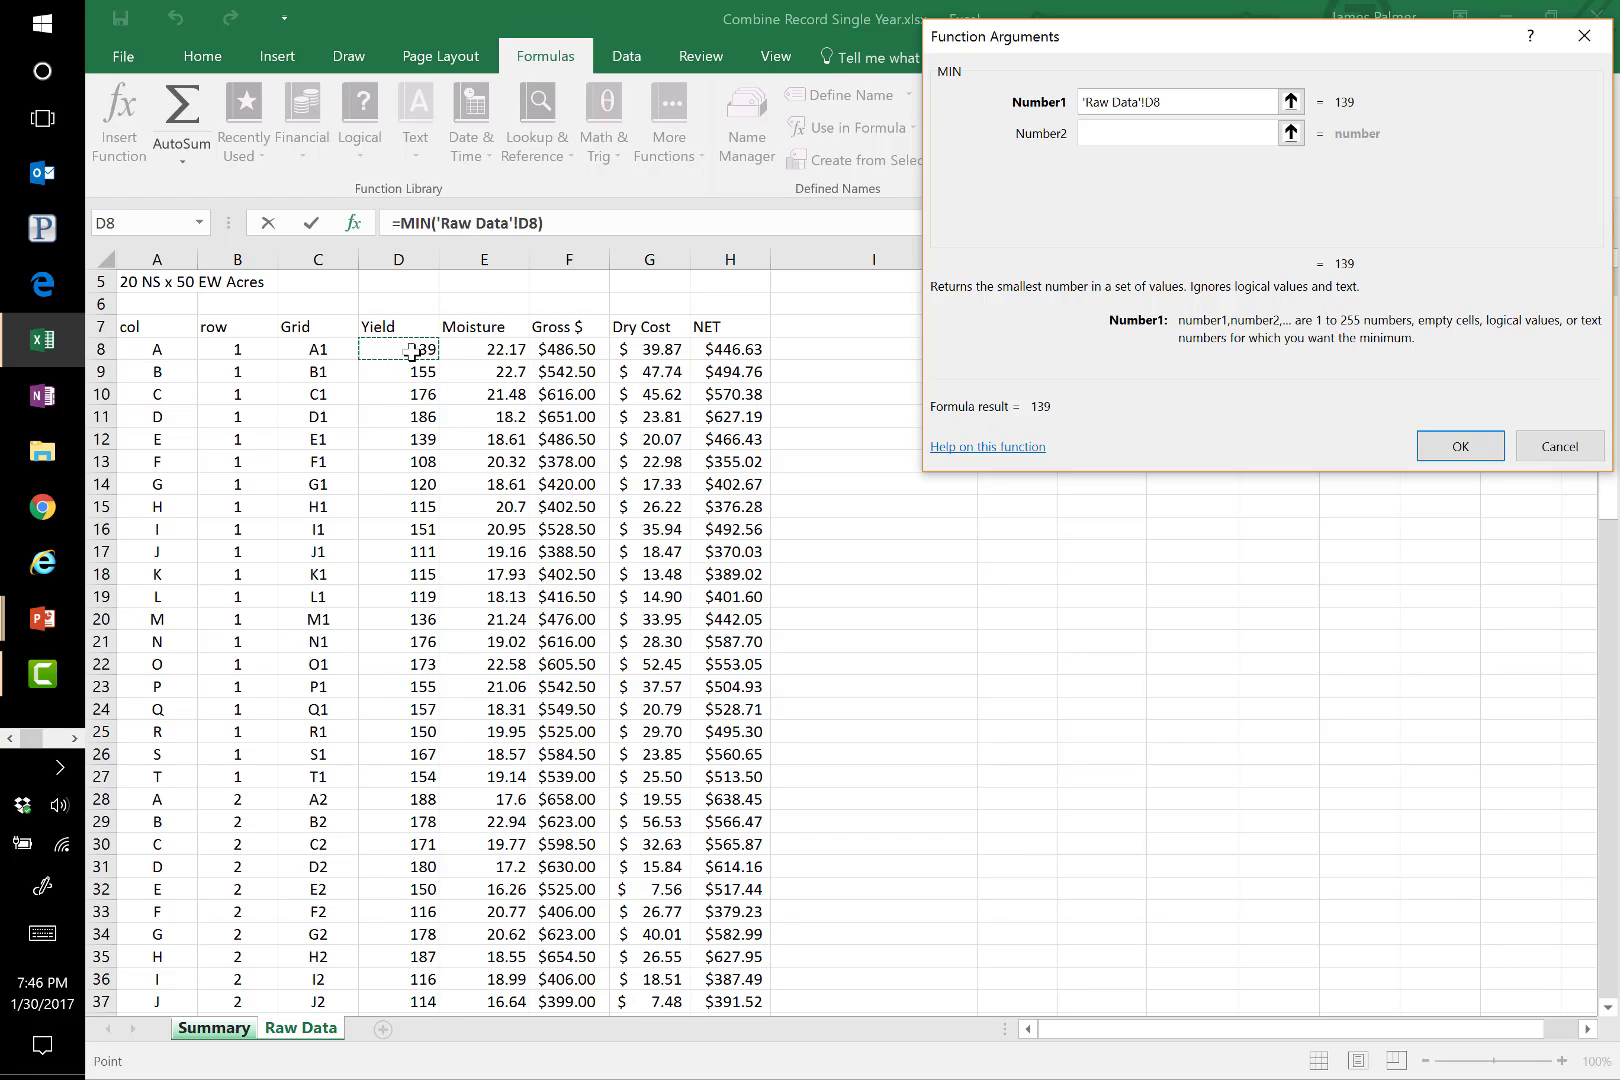
key(shift+Down)
key(shift+Down)
key(shift+Down)
key(shift+Down)
key(shift+Down)
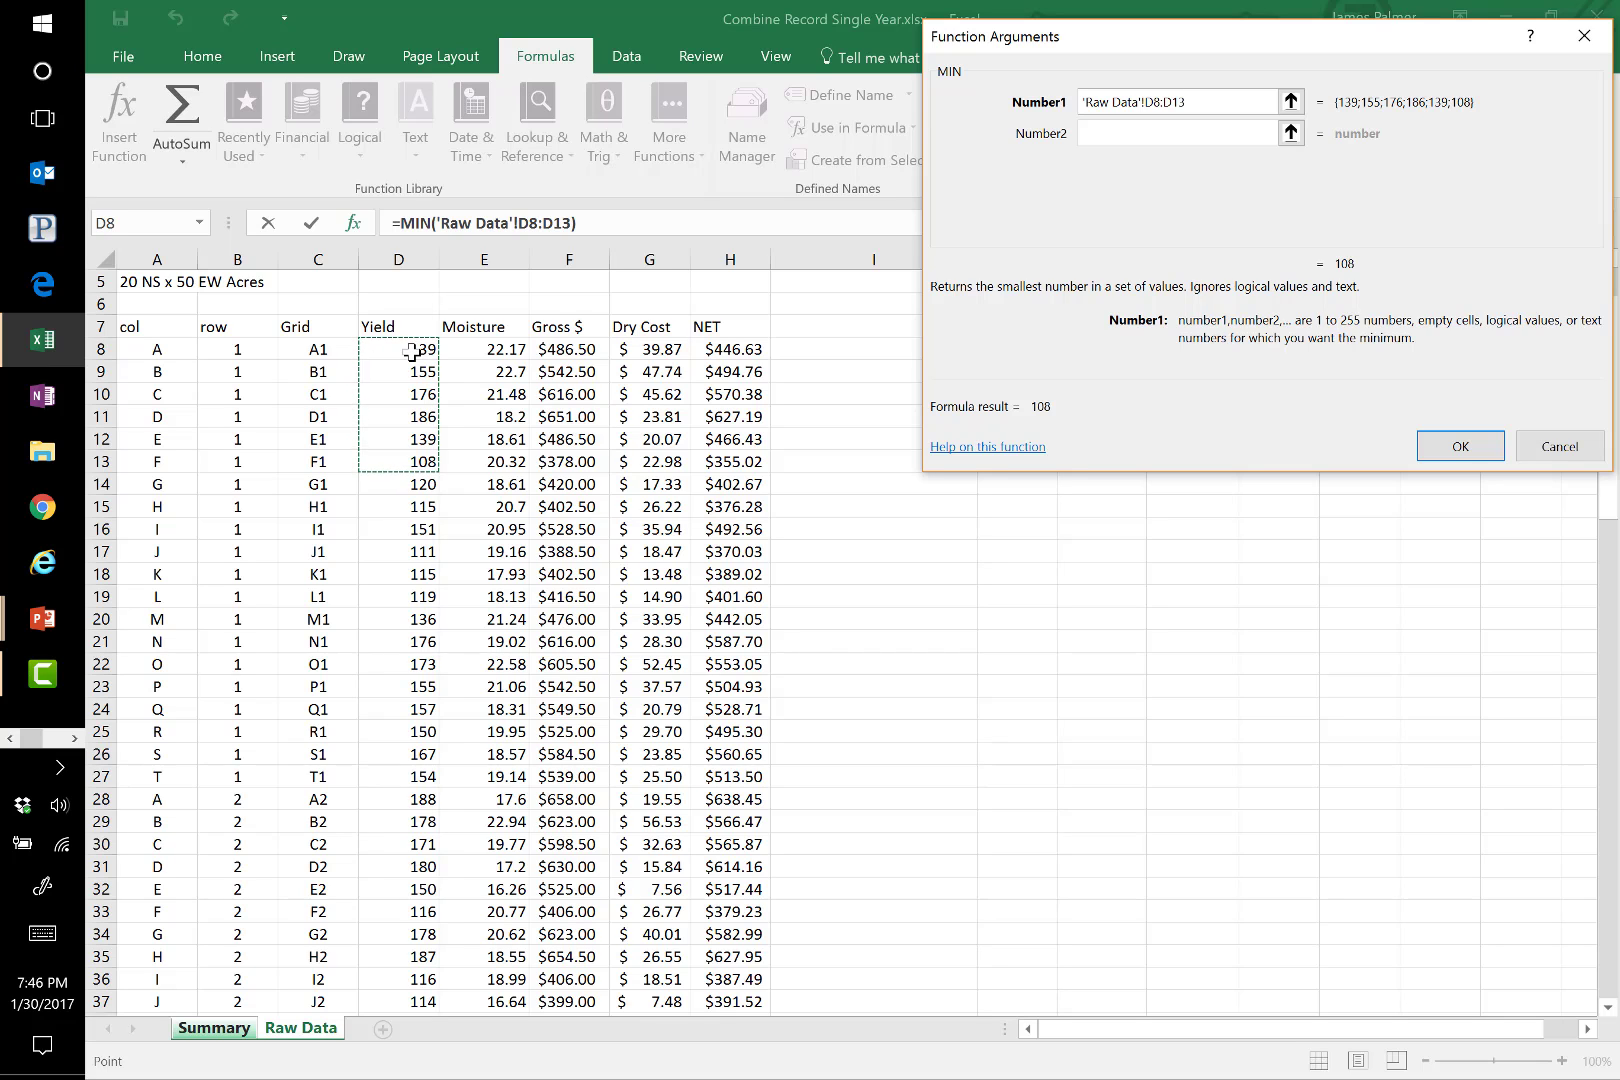
key(ctrl+shift+Down)
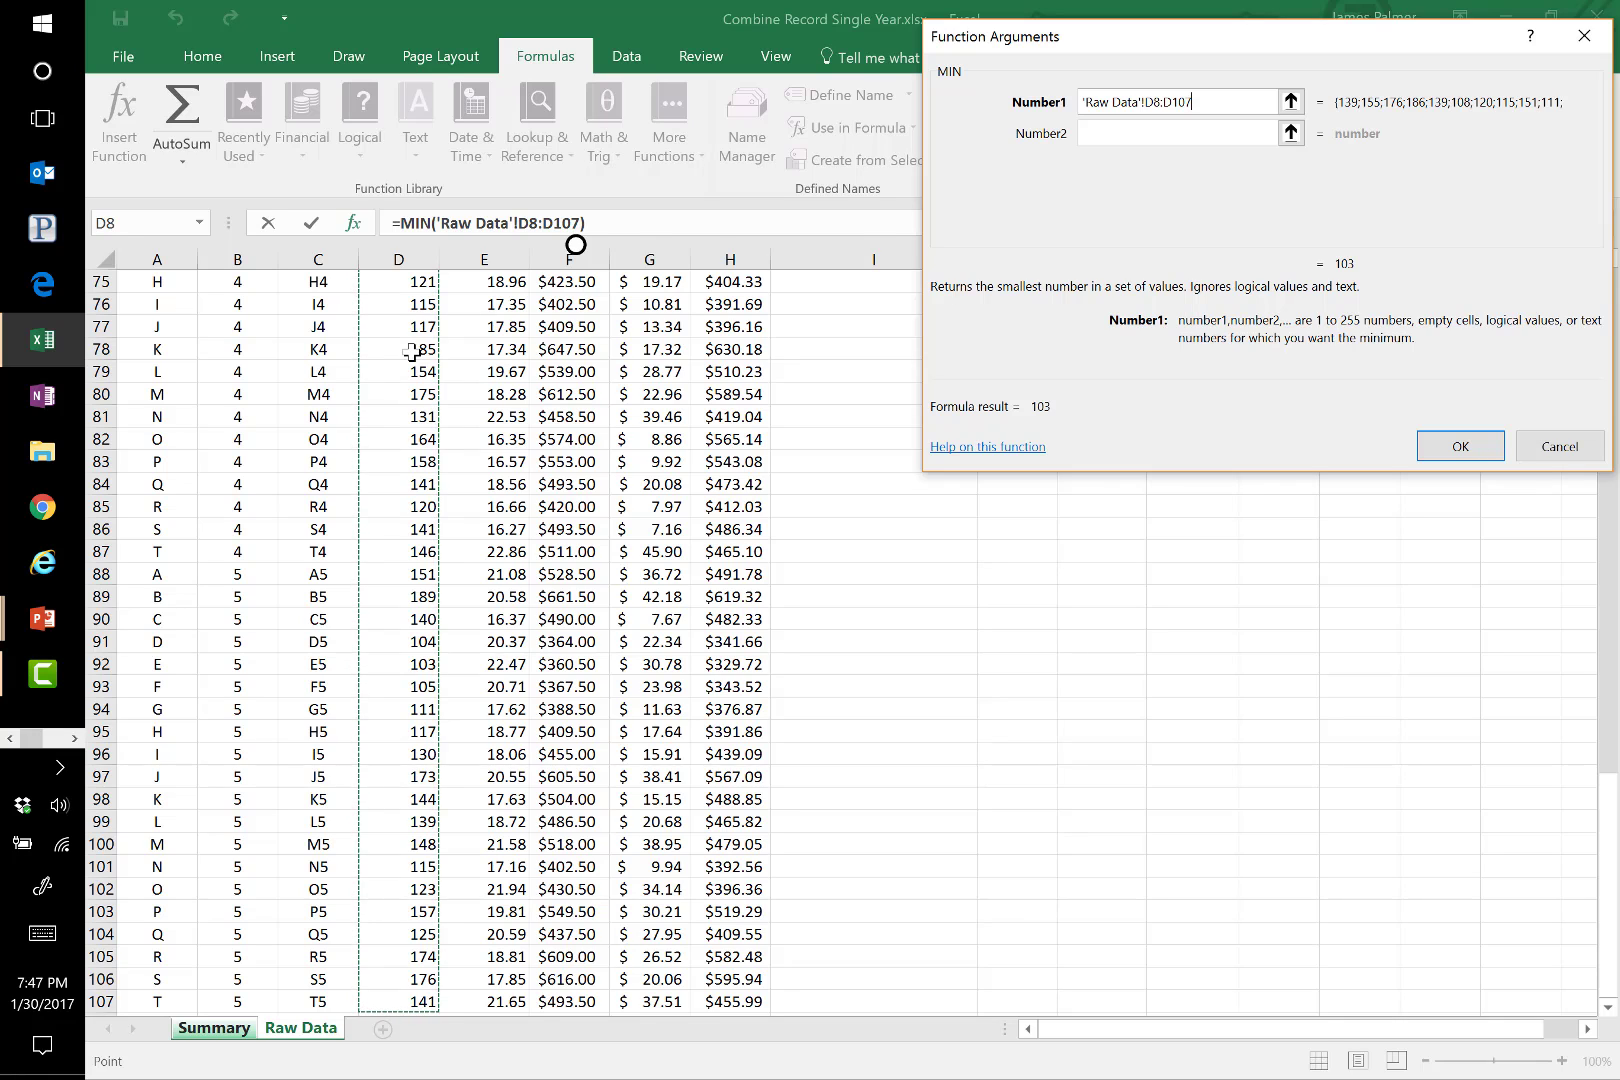
click(1157, 137)
click(1444, 446)
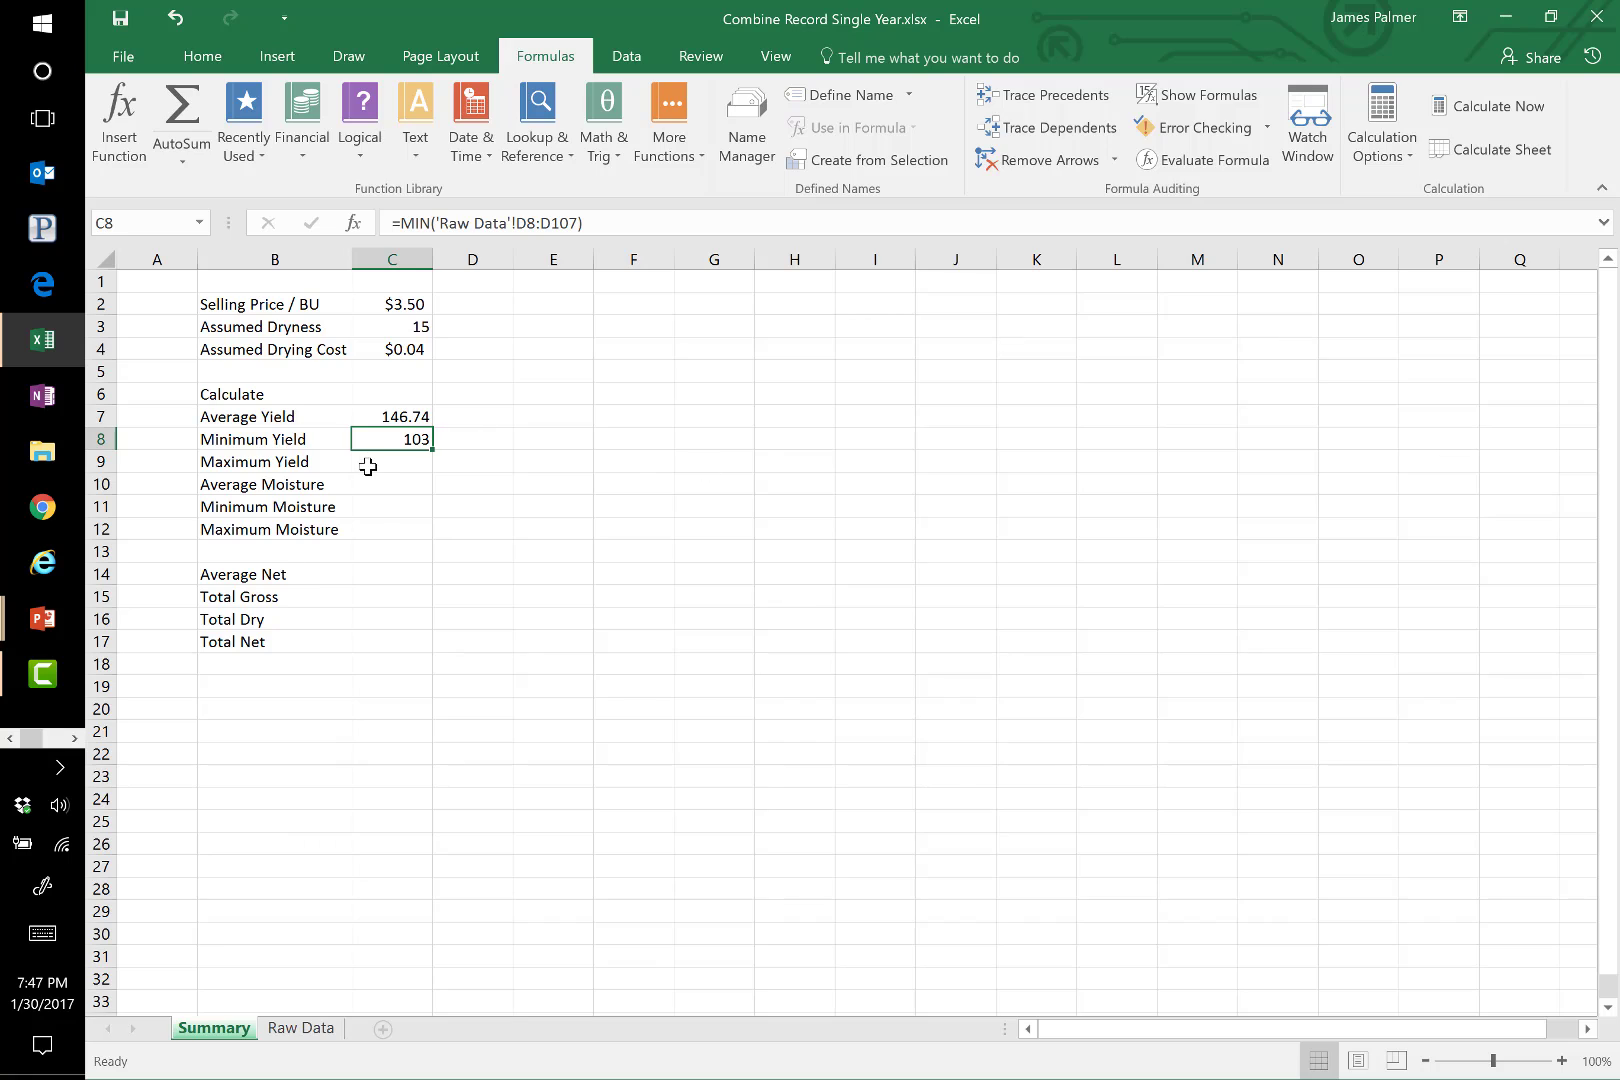
click(369, 462)
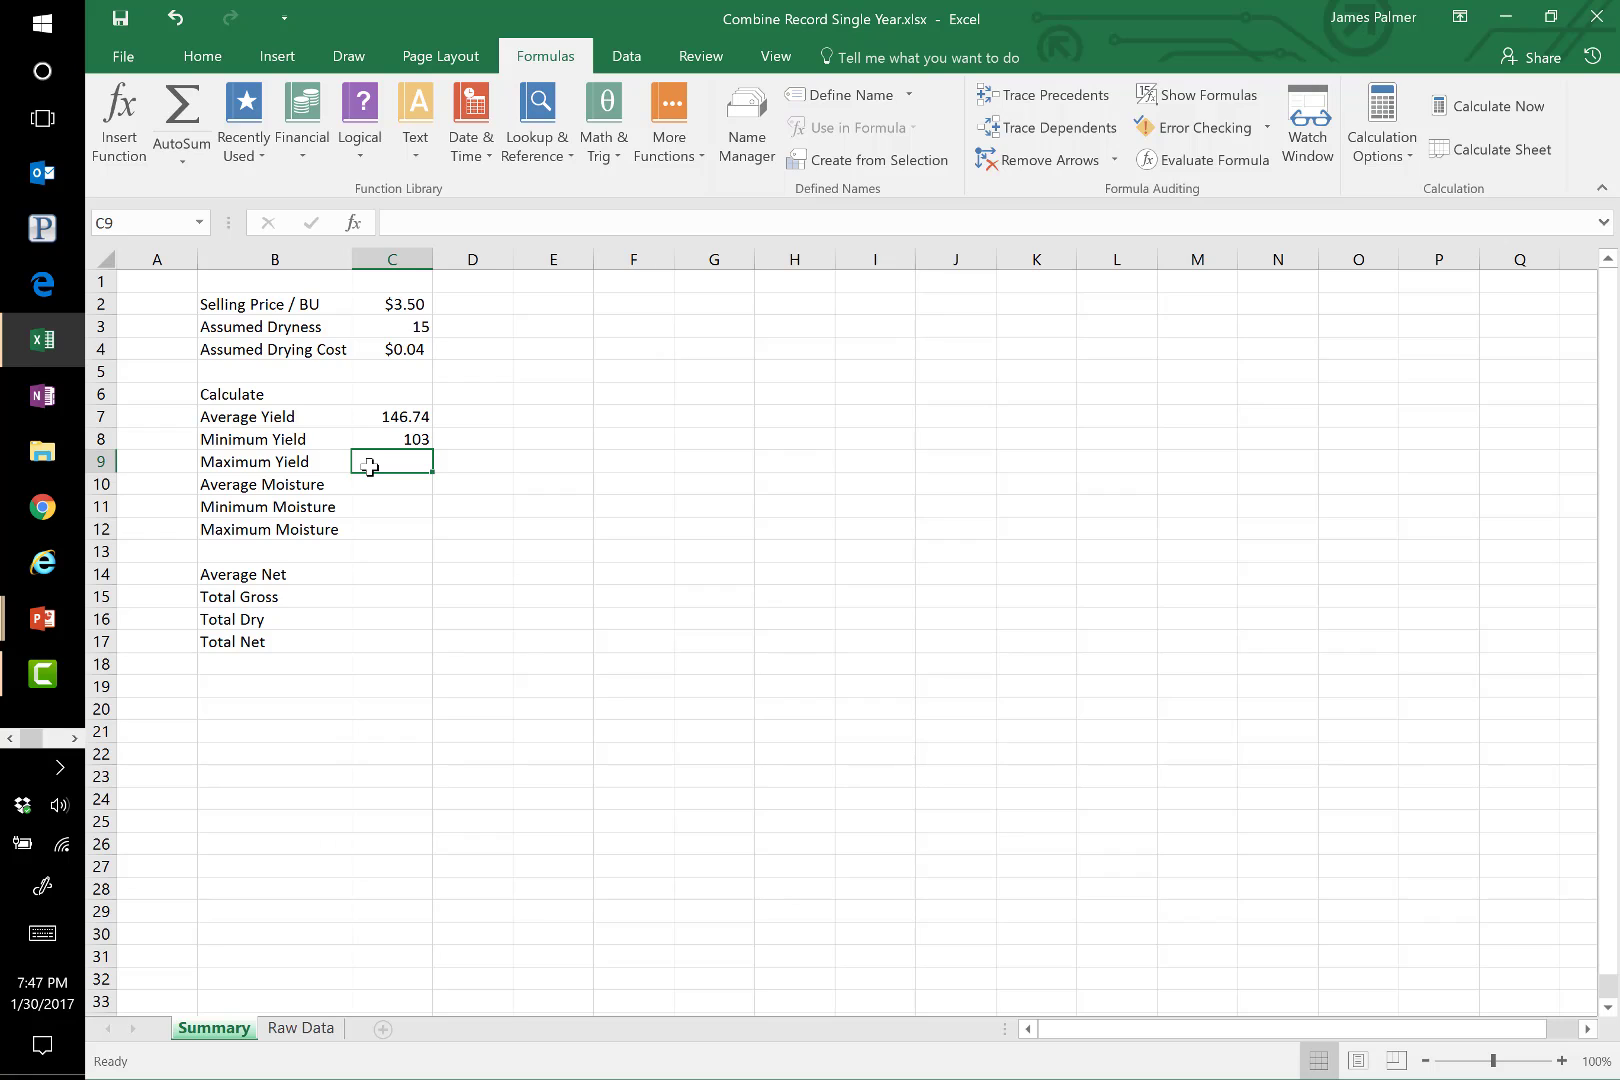
click(424, 440)
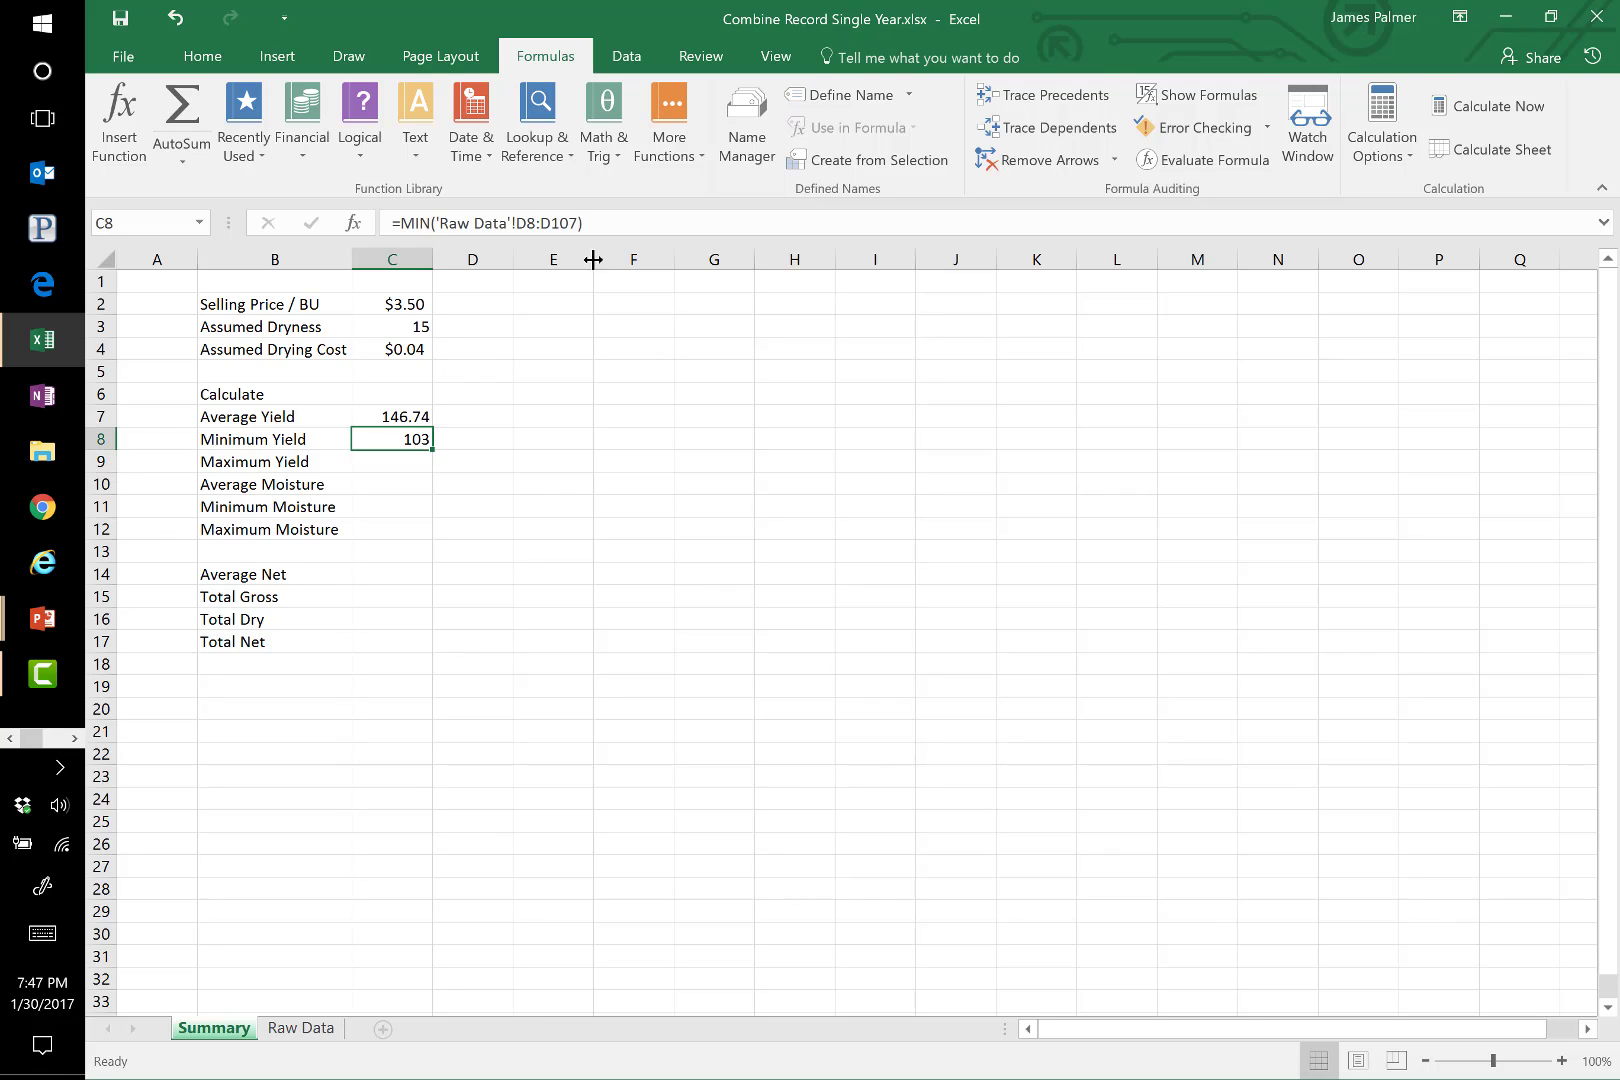
drag(611, 223, 434, 222)
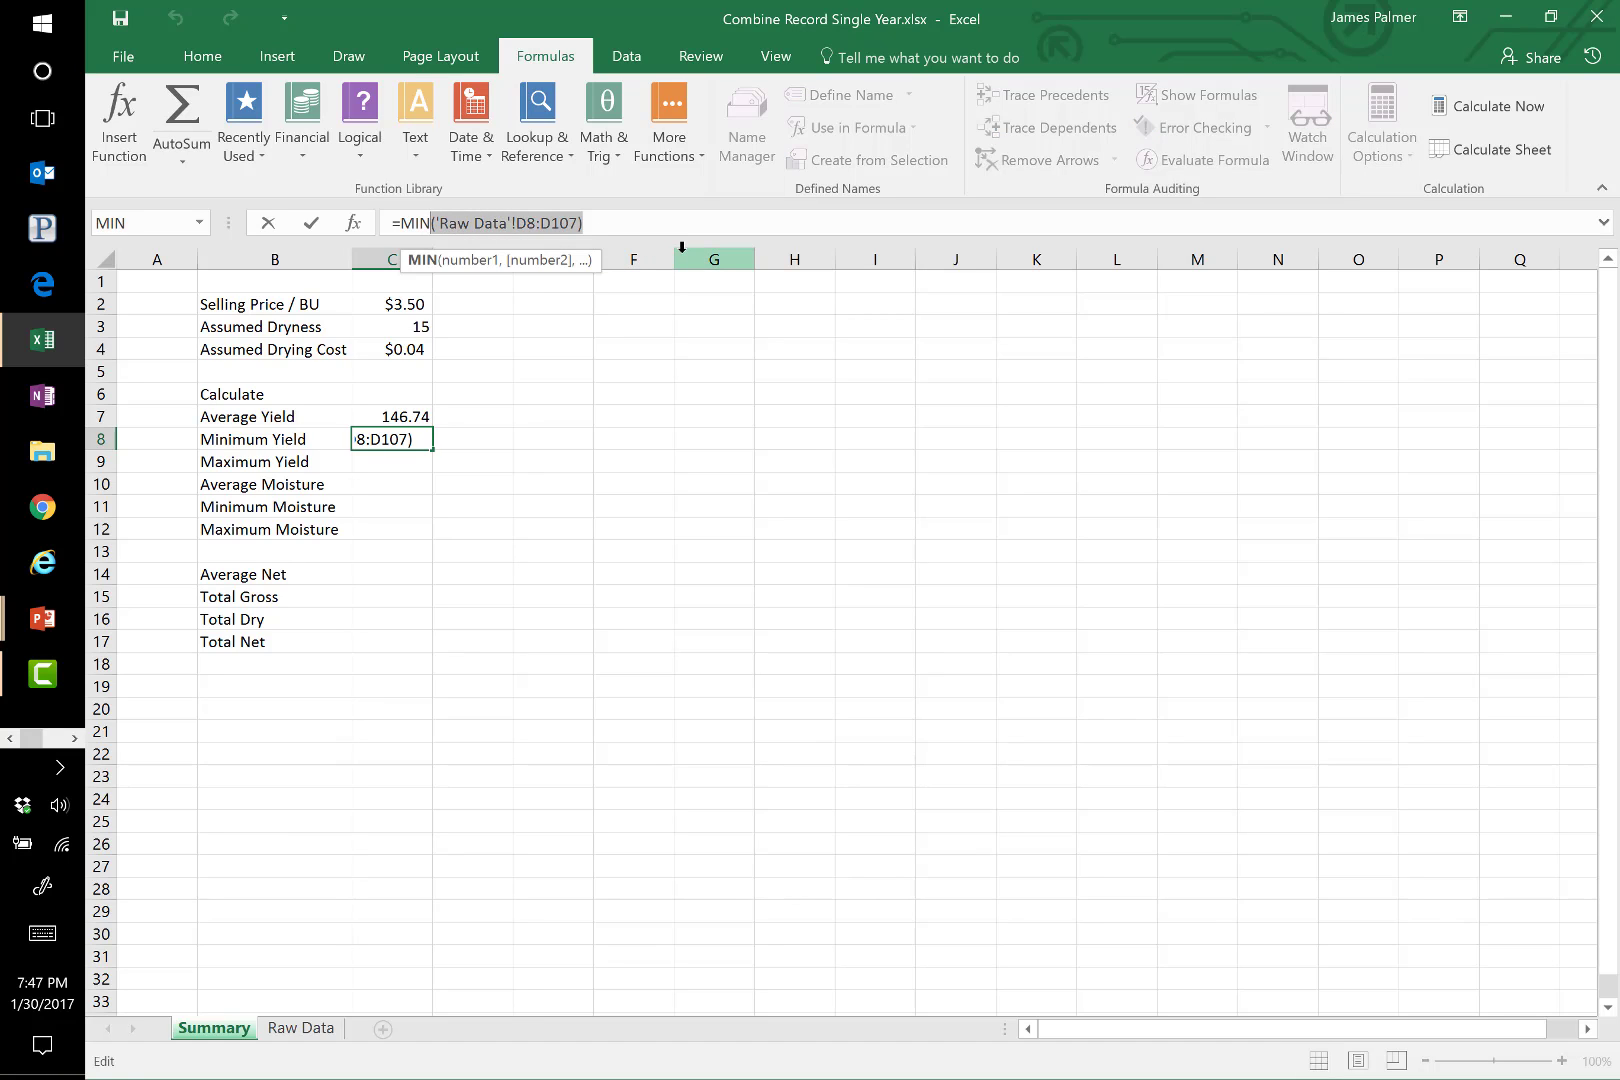
key(Escape)
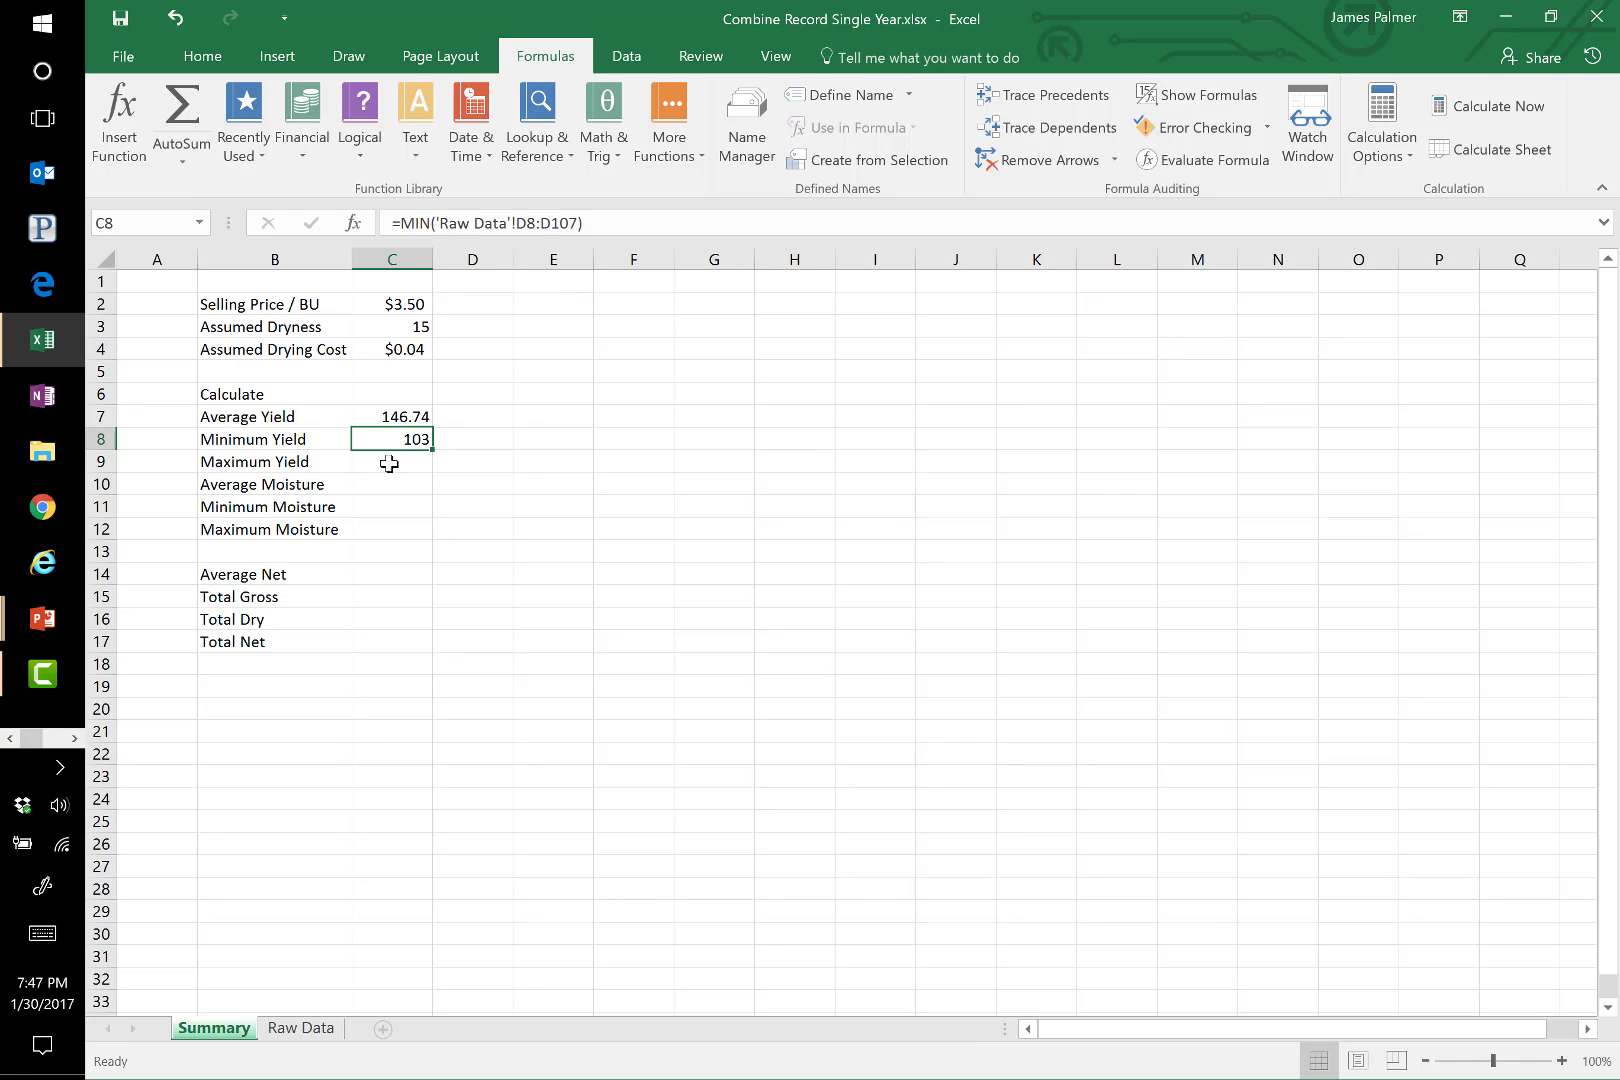
click(592, 224)
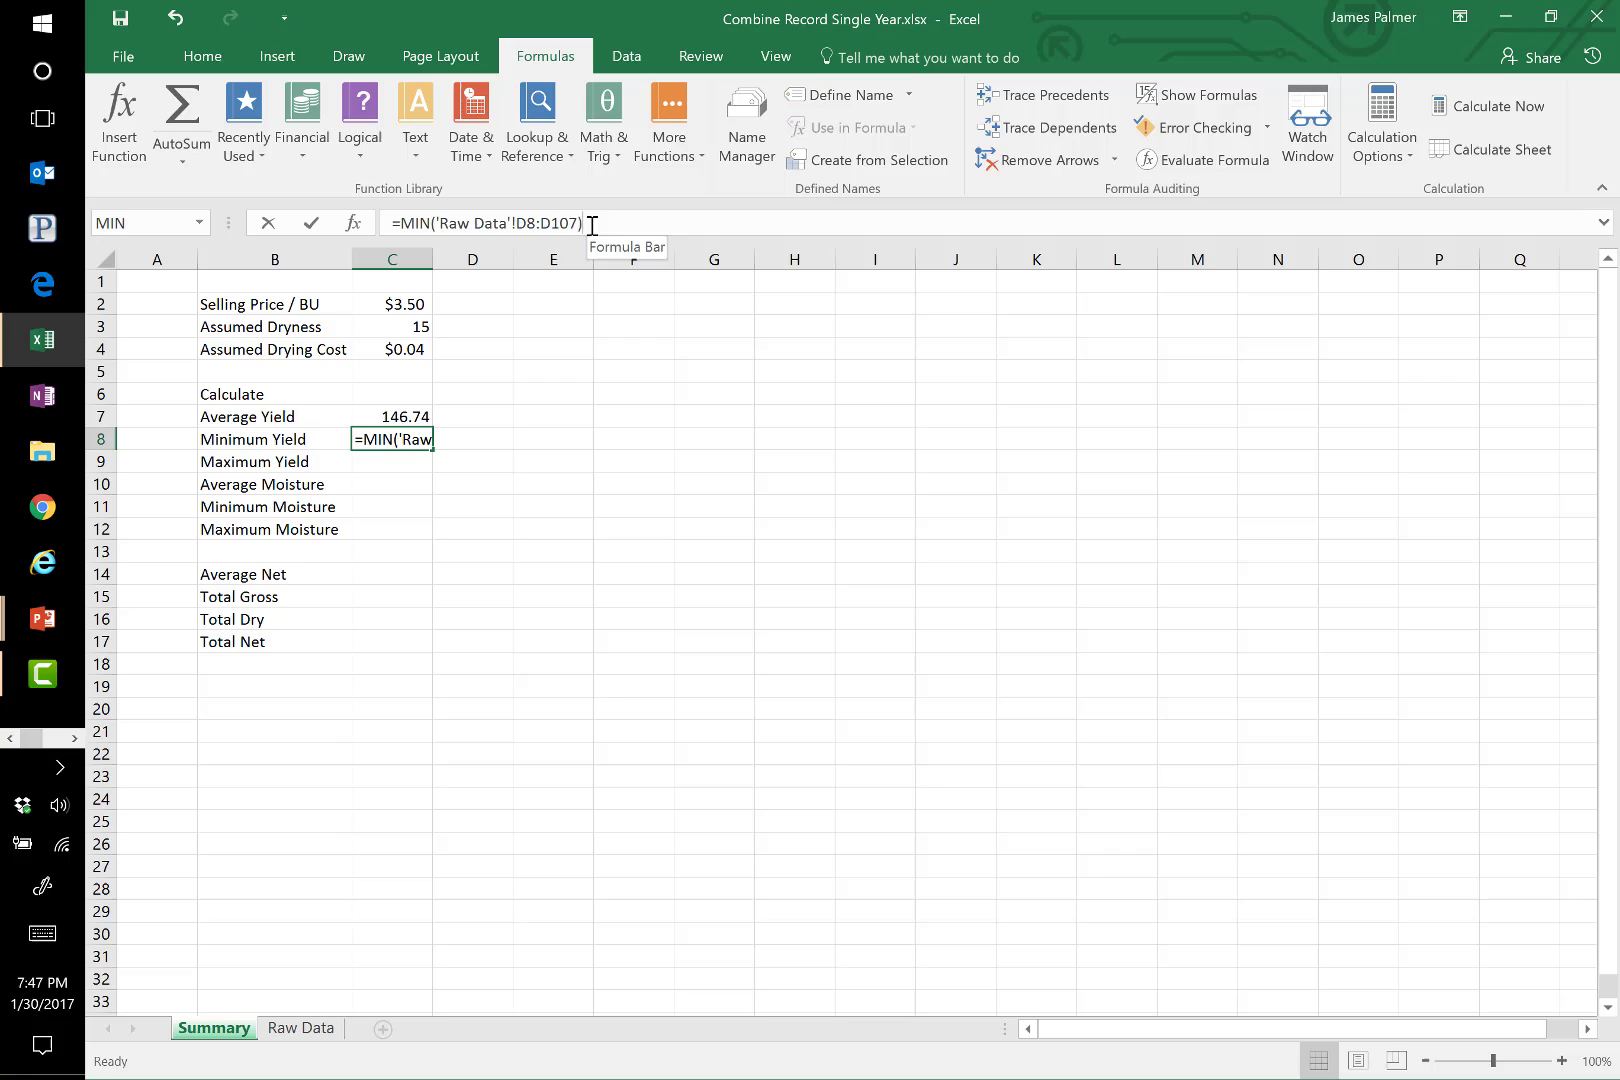
drag(592, 224, 430, 223)
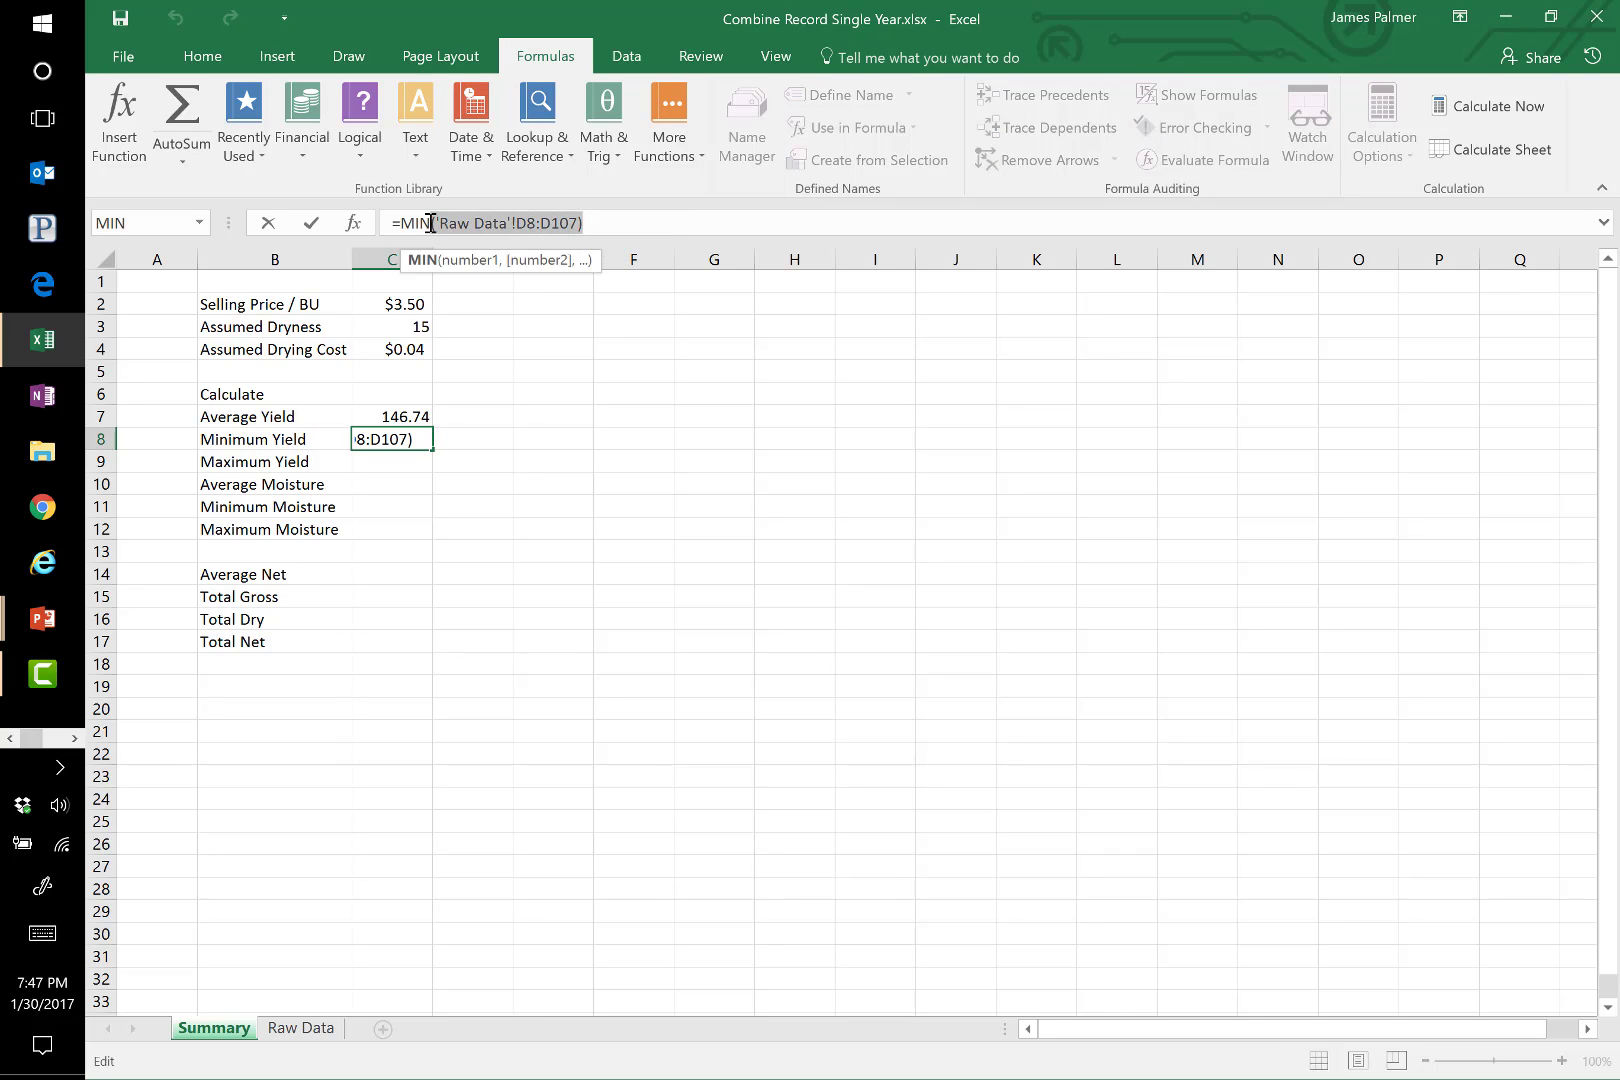
click(712, 394)
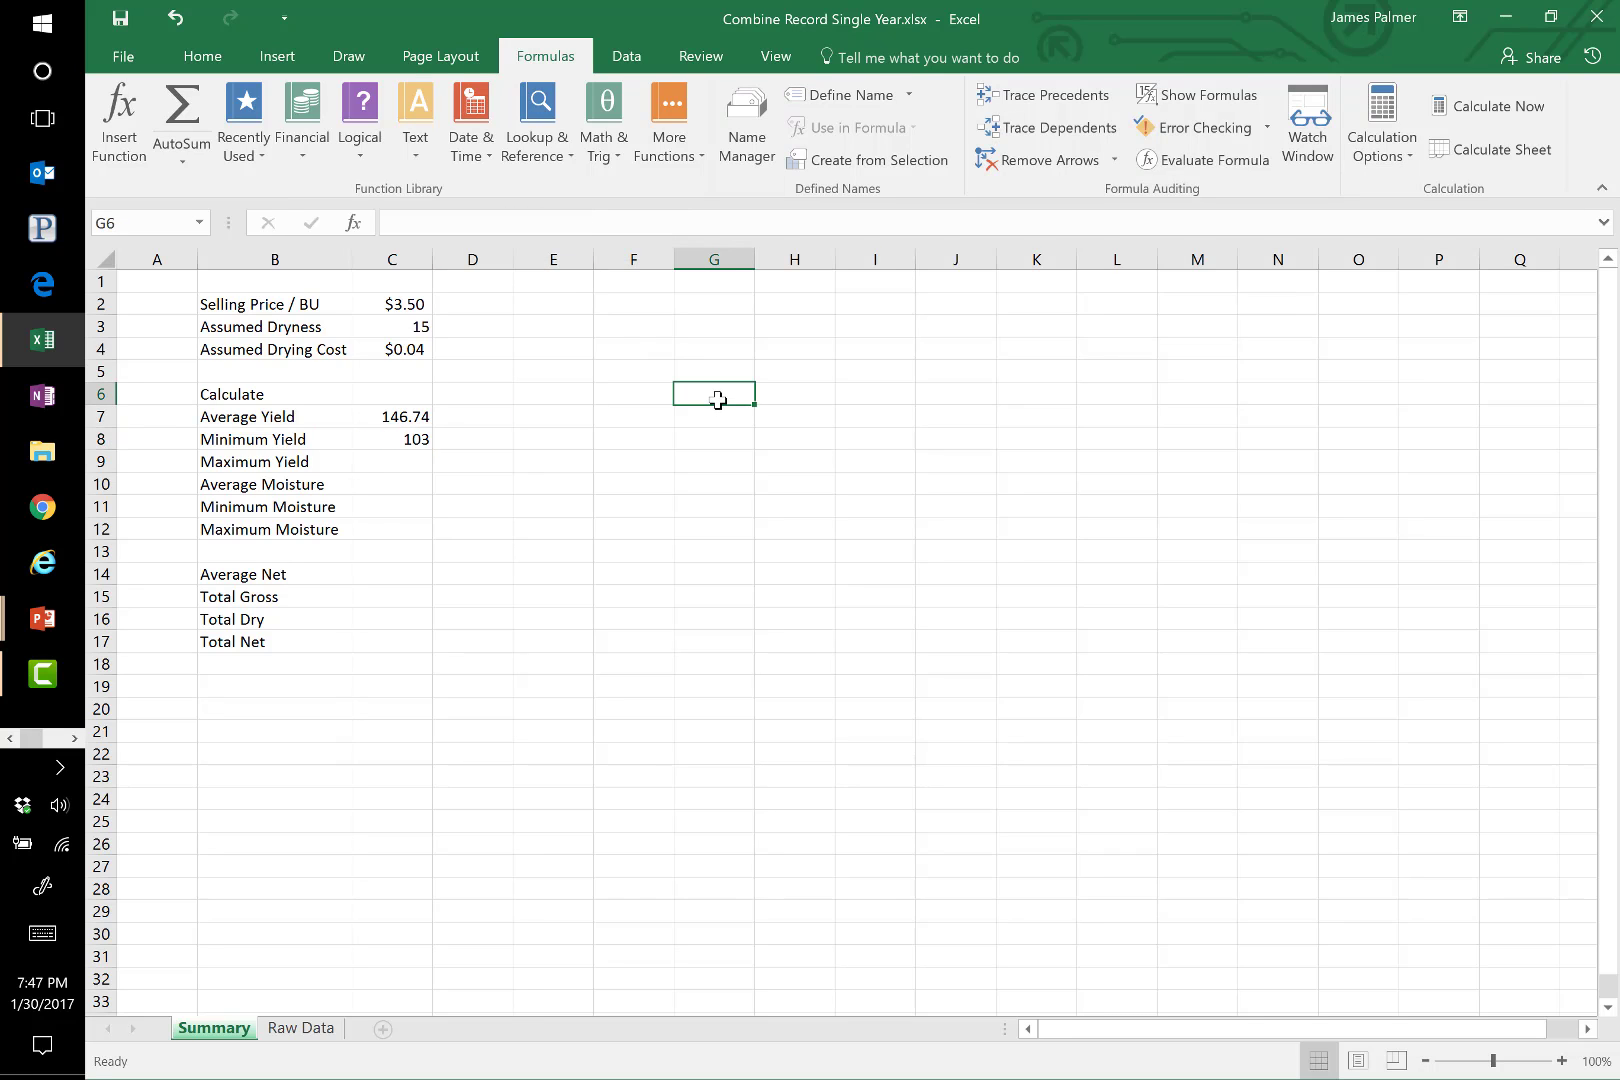
click(405, 446)
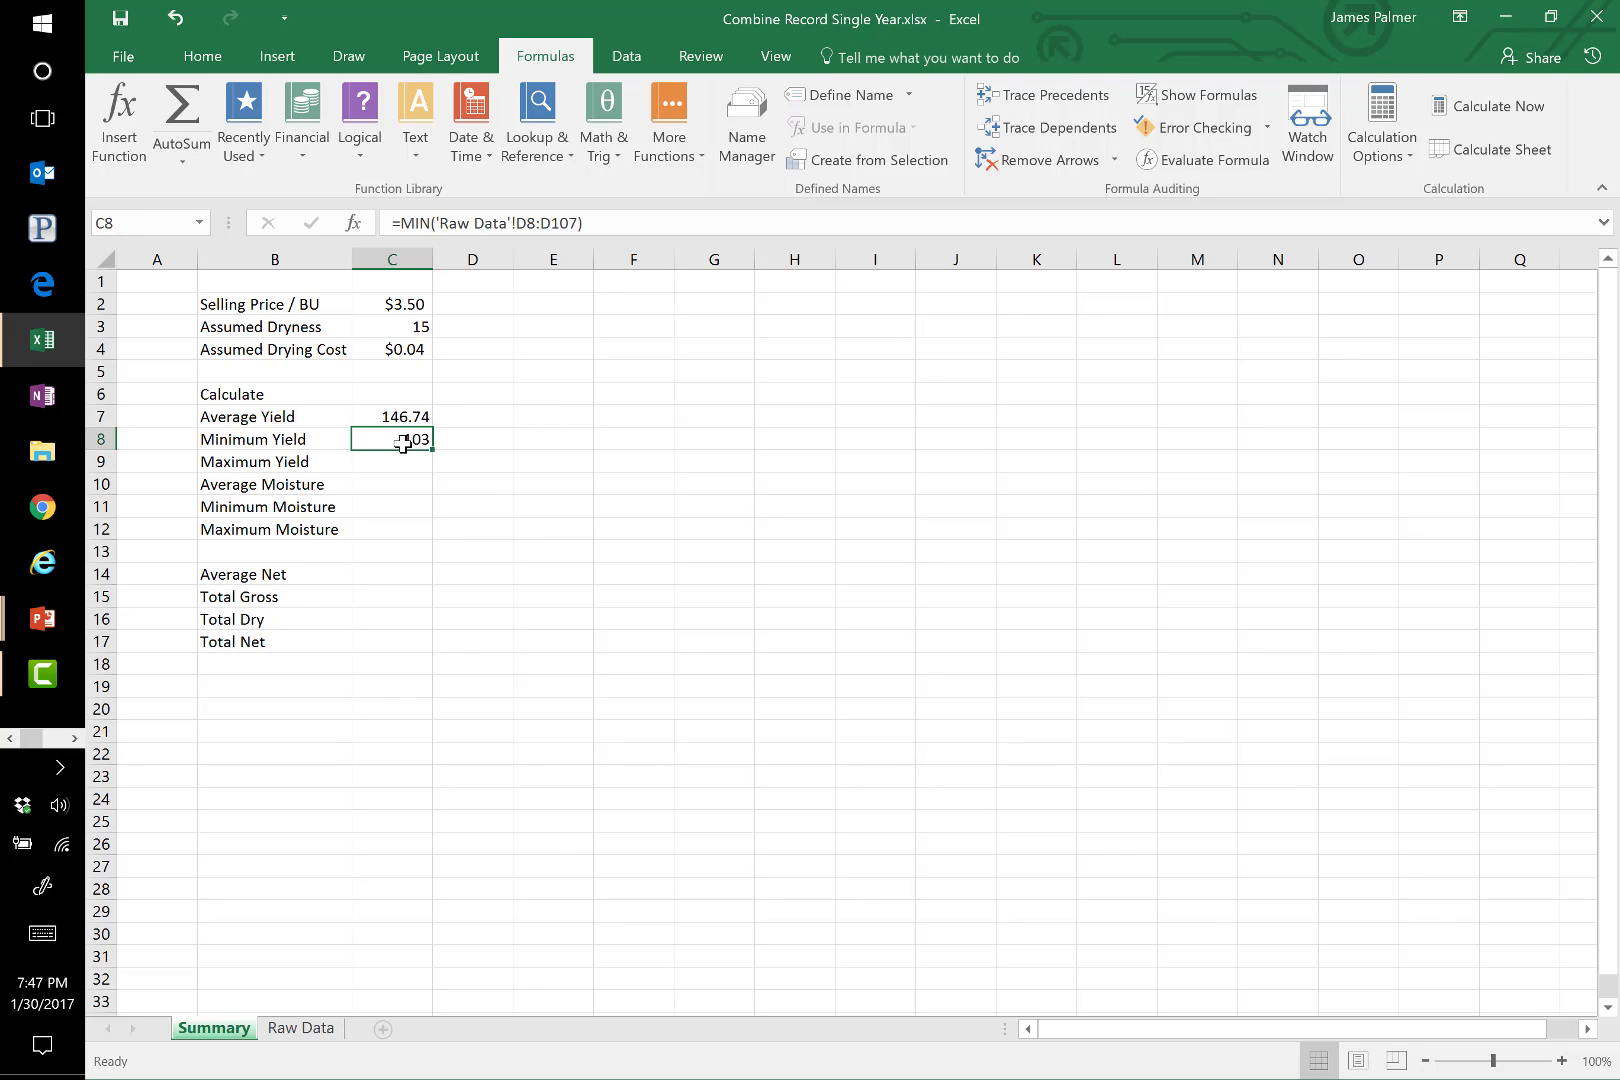
click(390, 460)
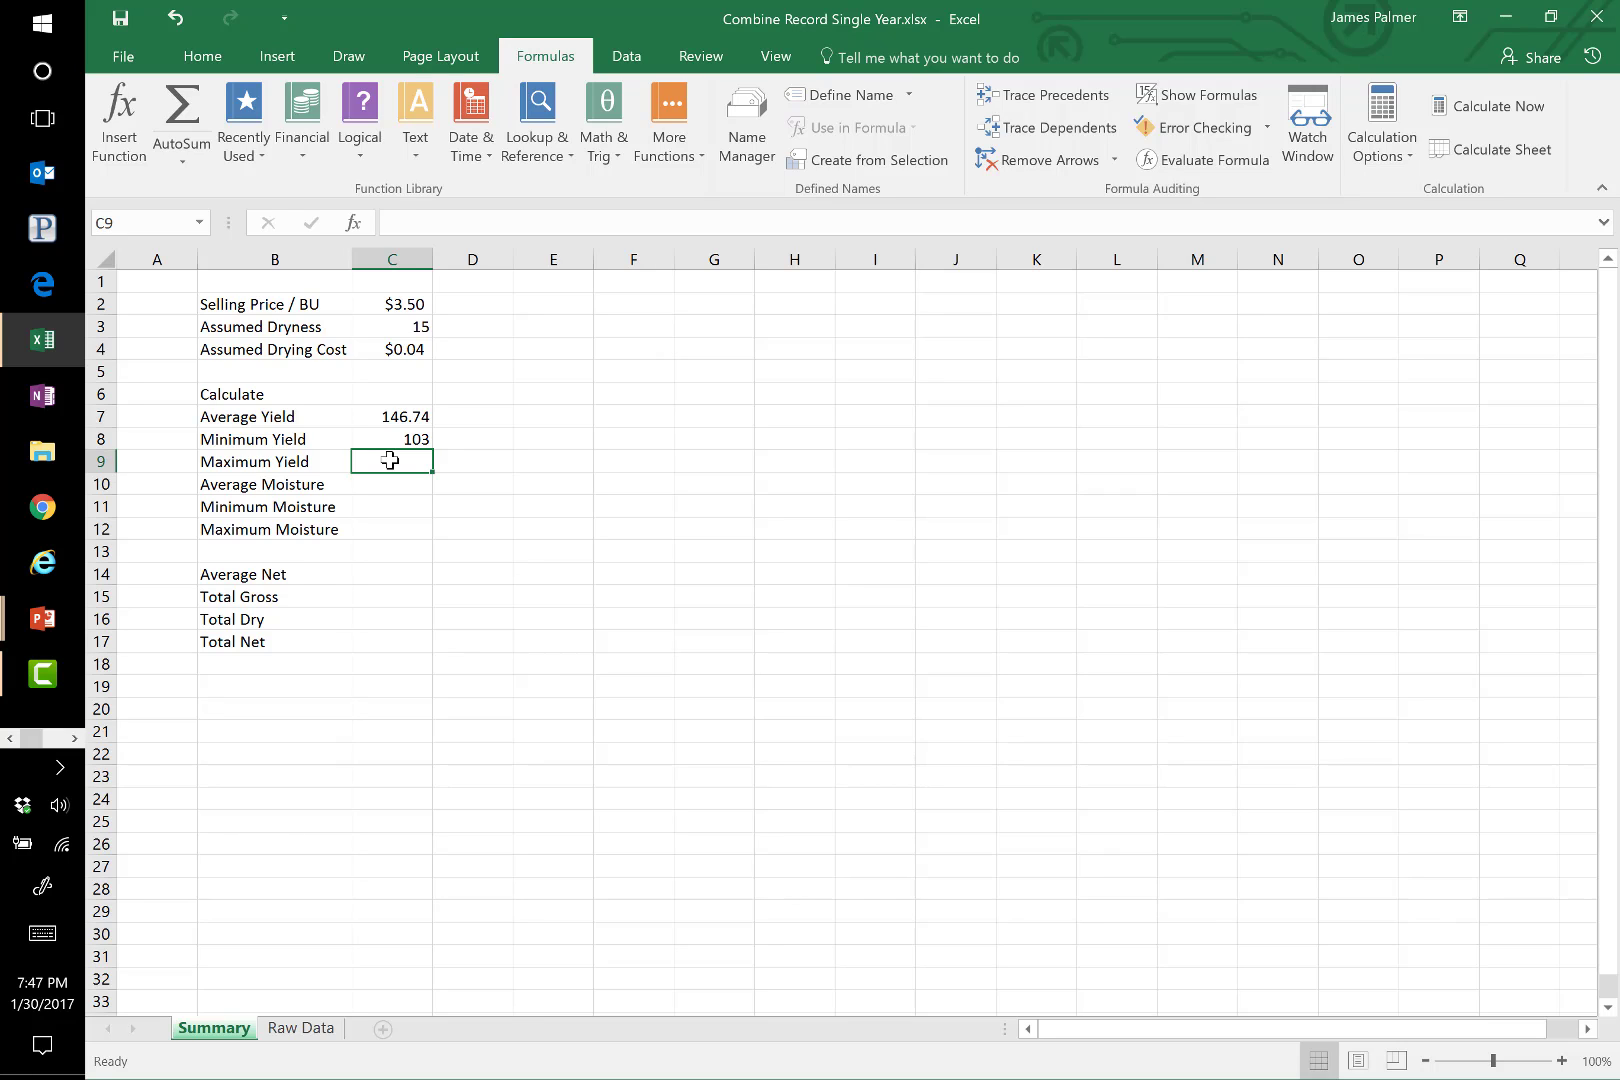
Enter =MAX('Raw Data'!D8:D107) in C9, giving Maximum Yield 189
text(=)
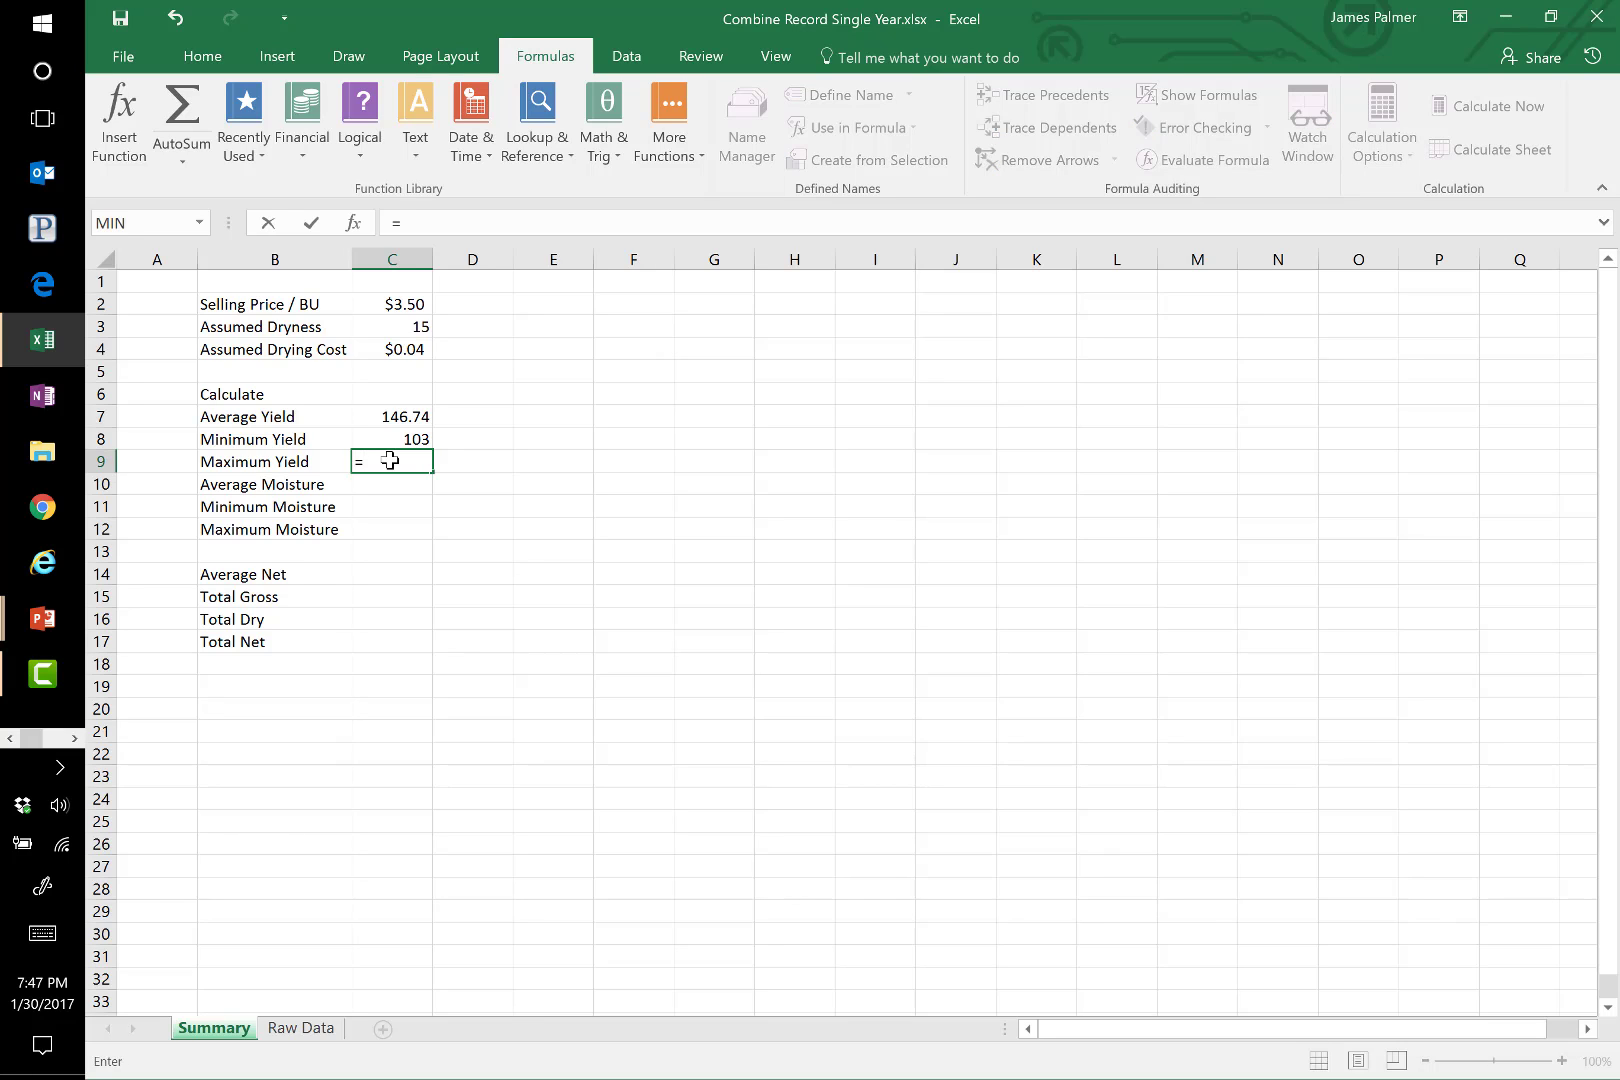
text(max)
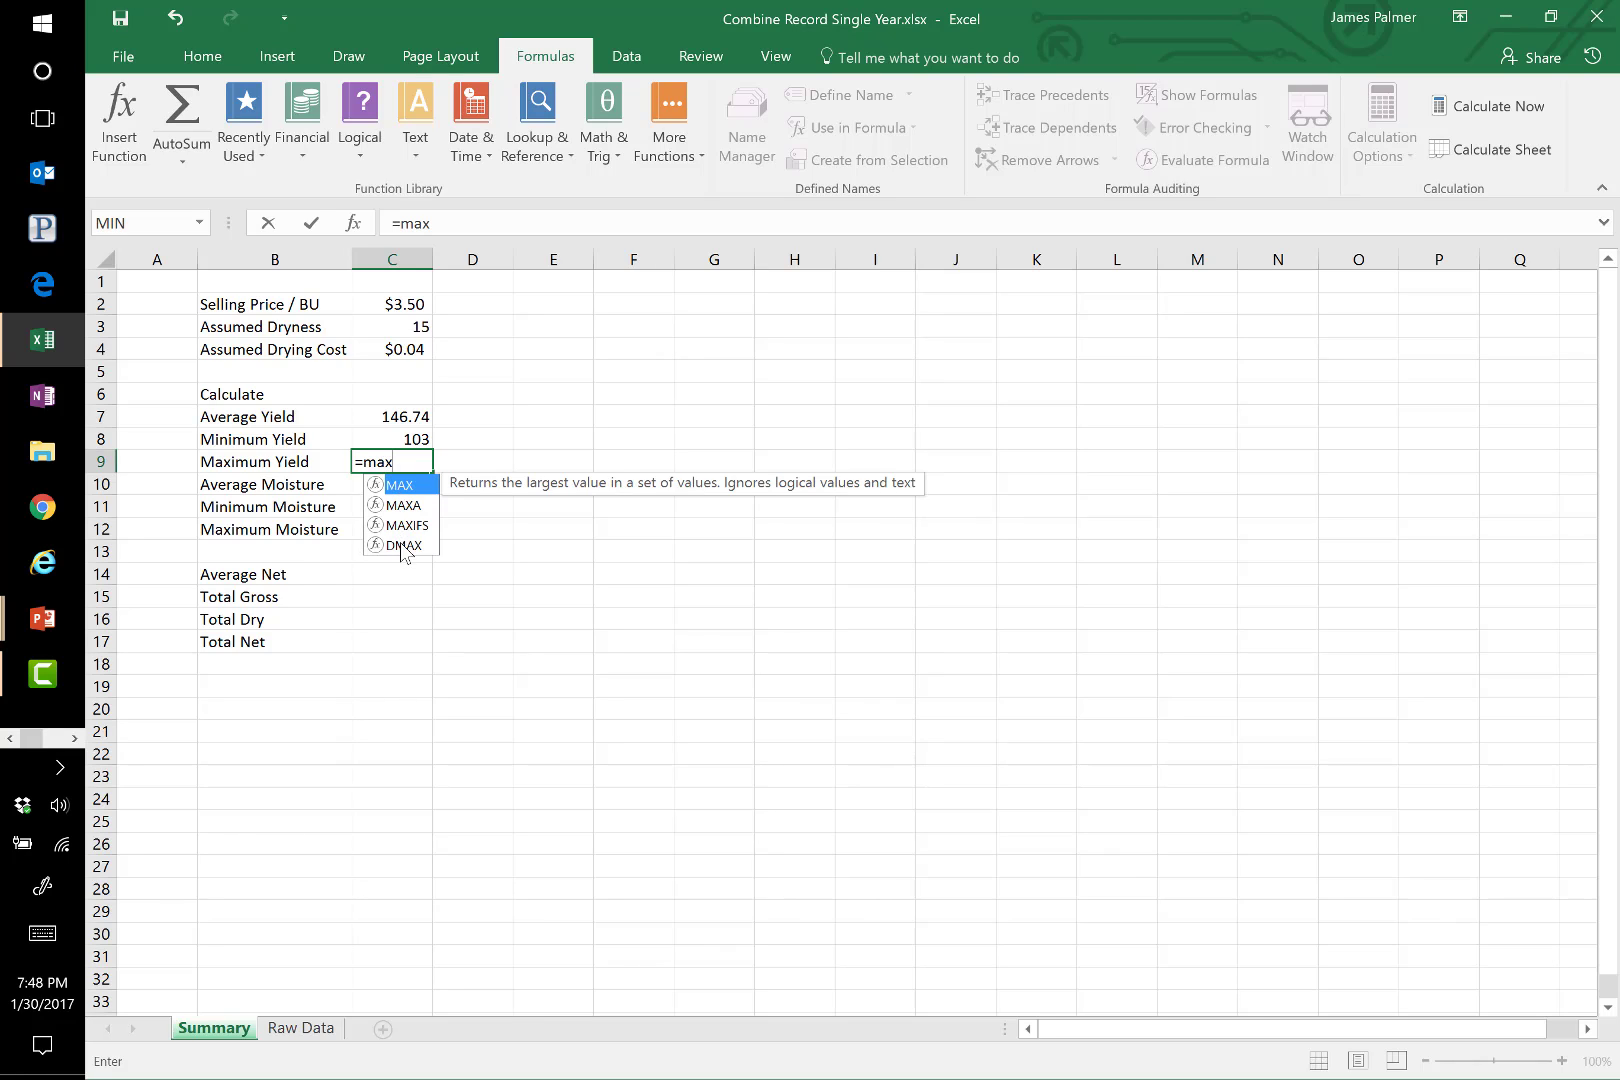
double_click(397, 487)
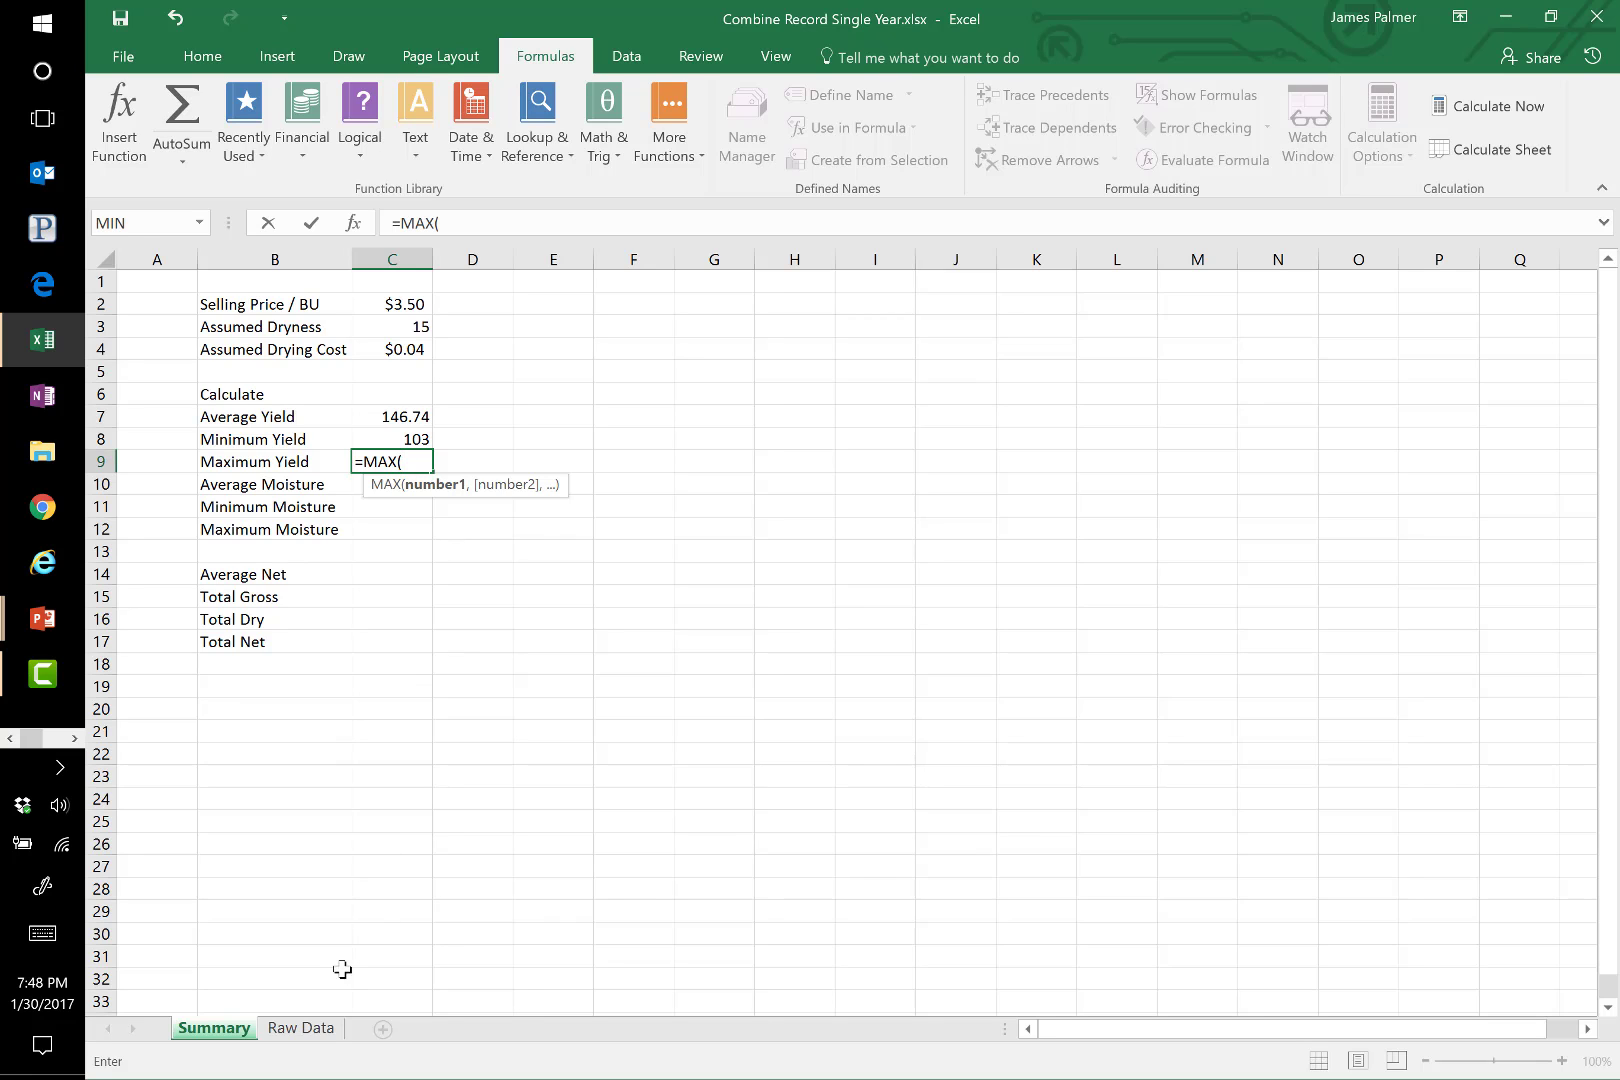
click(318, 1038)
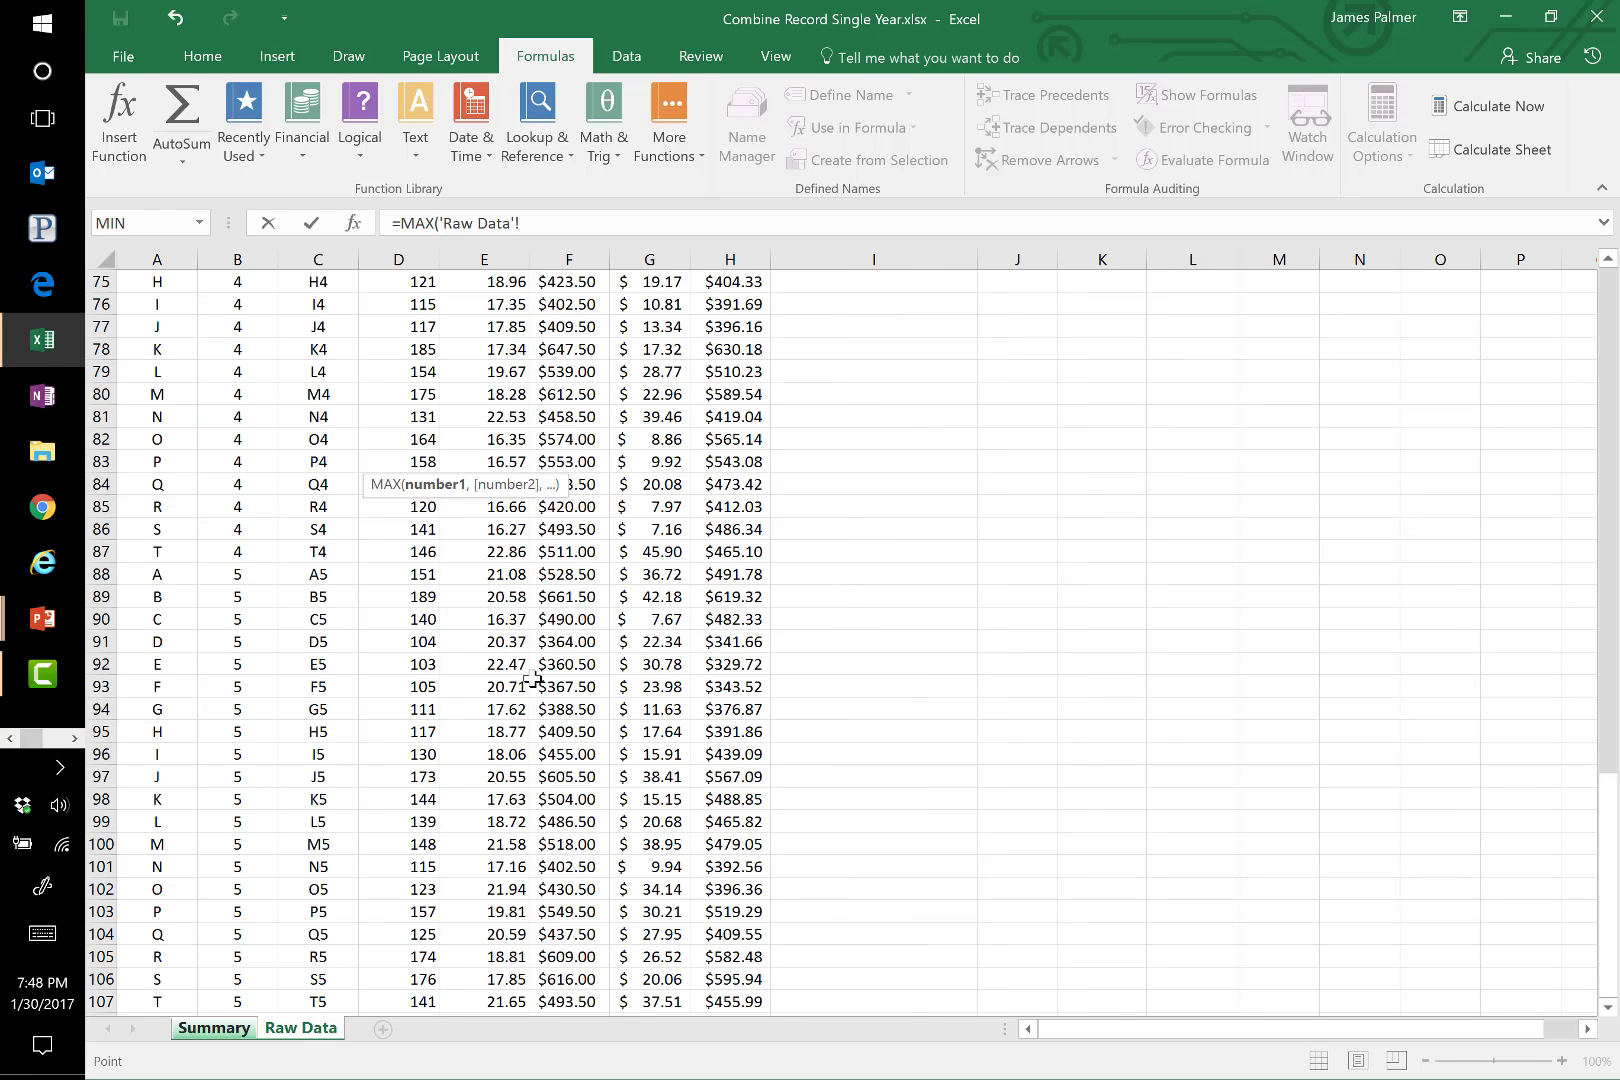
drag(1616, 840, 1612, 326)
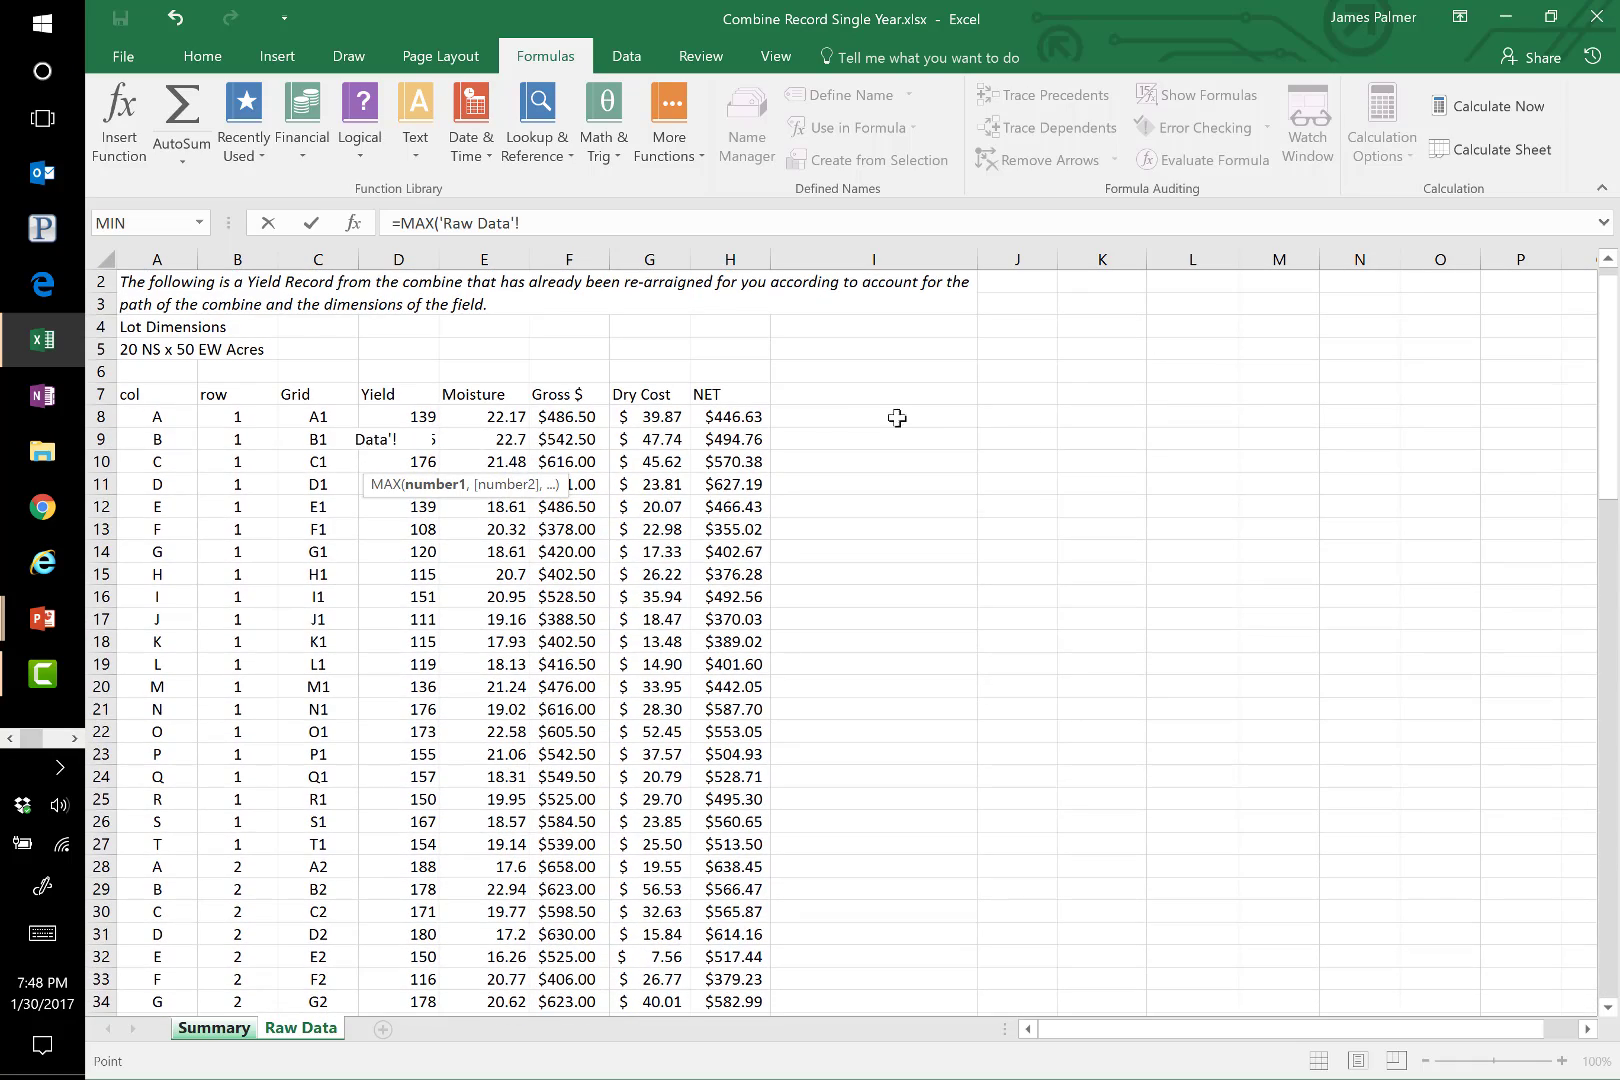
drag(416, 417, 418, 960)
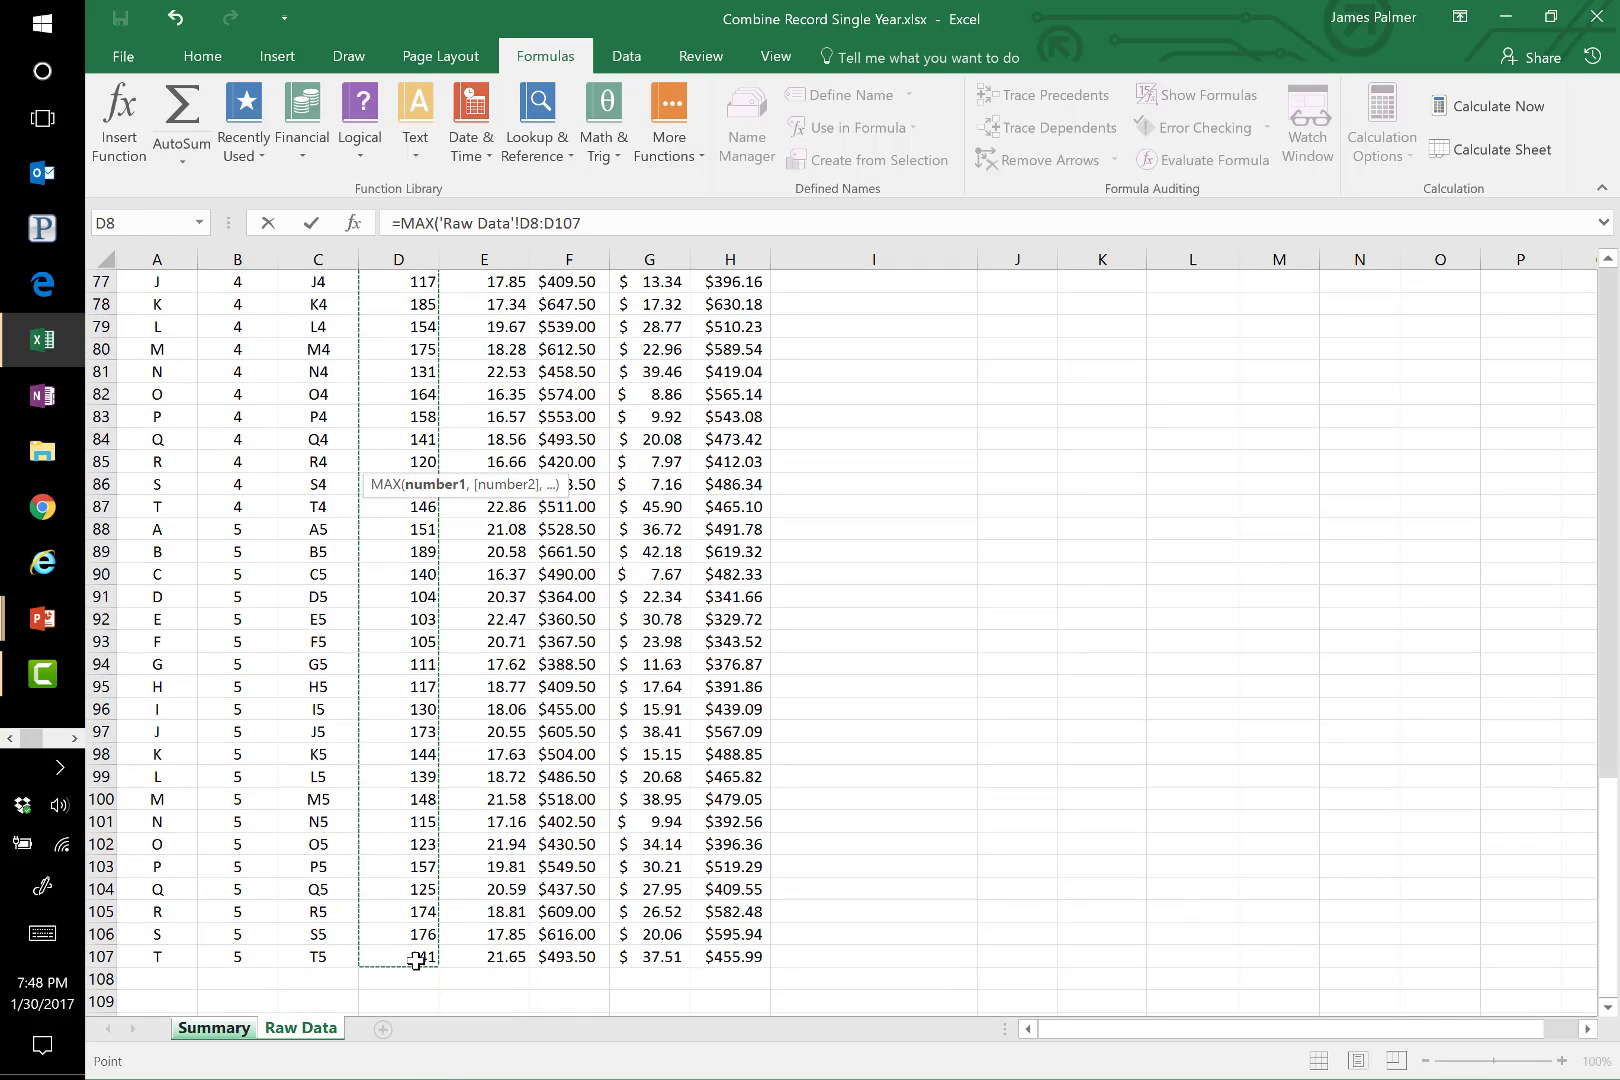
text())
key(Return)
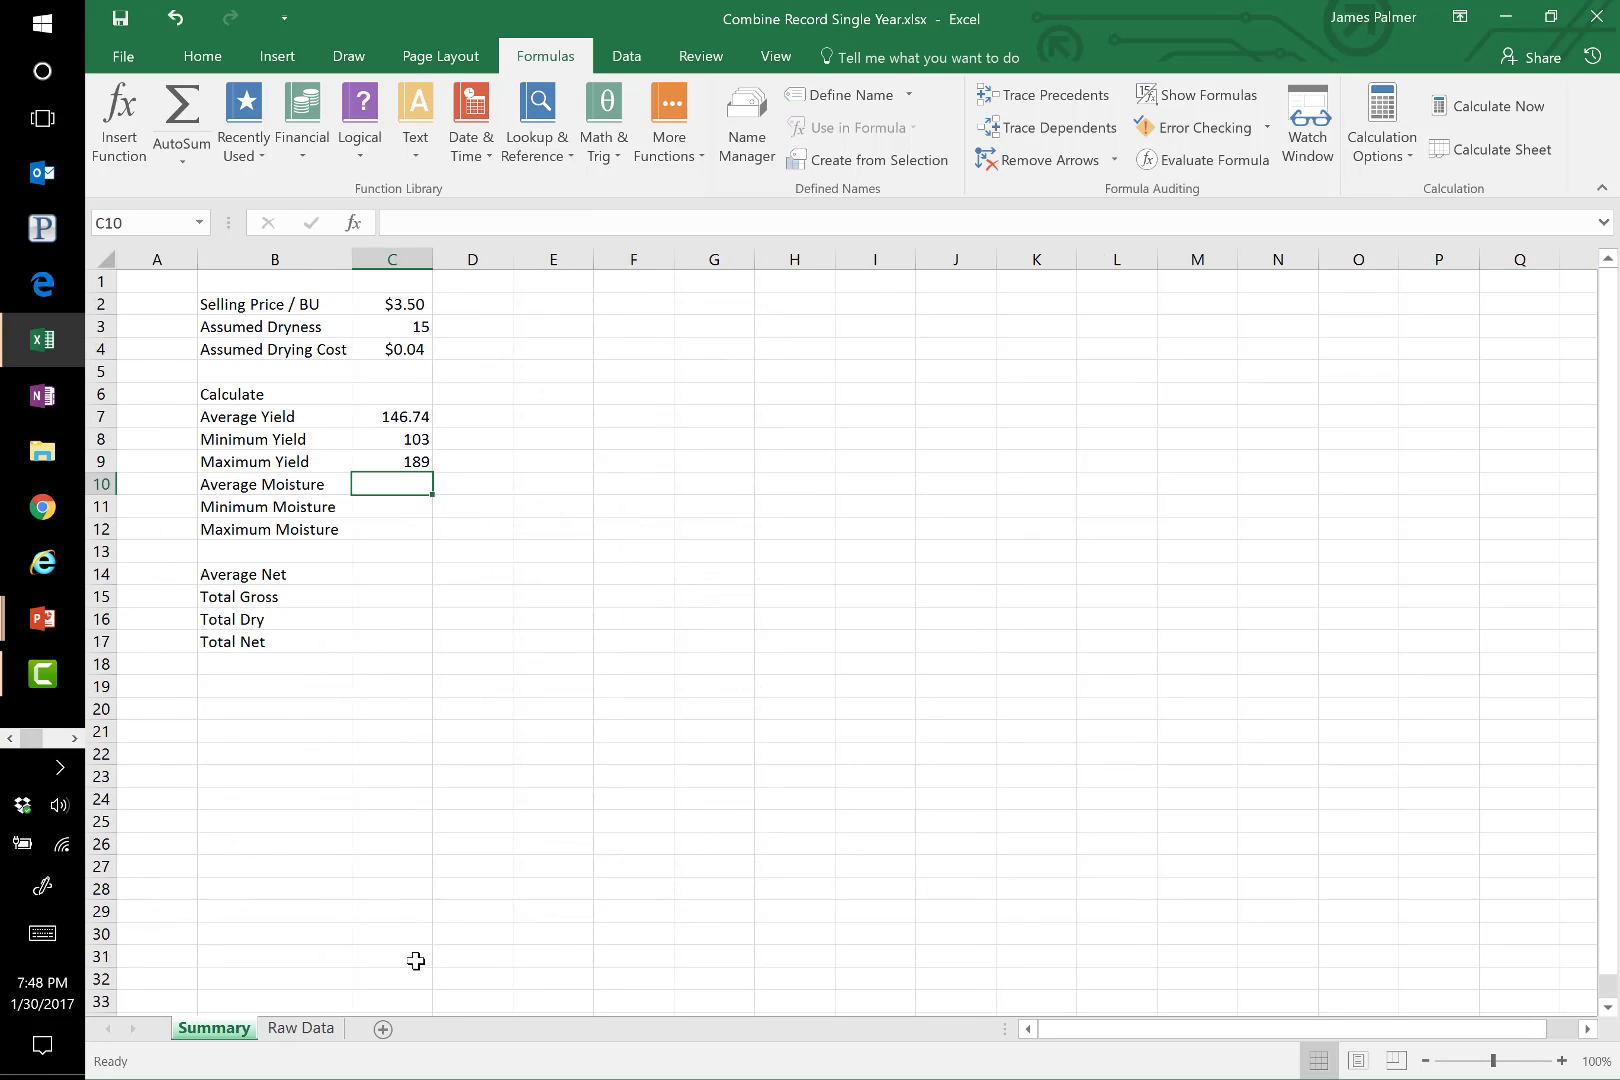
Enter =AVERAGE('Raw Data'!E8:E107) in C10 via AutoSum, giving Average Moisture 19.4961
click(183, 162)
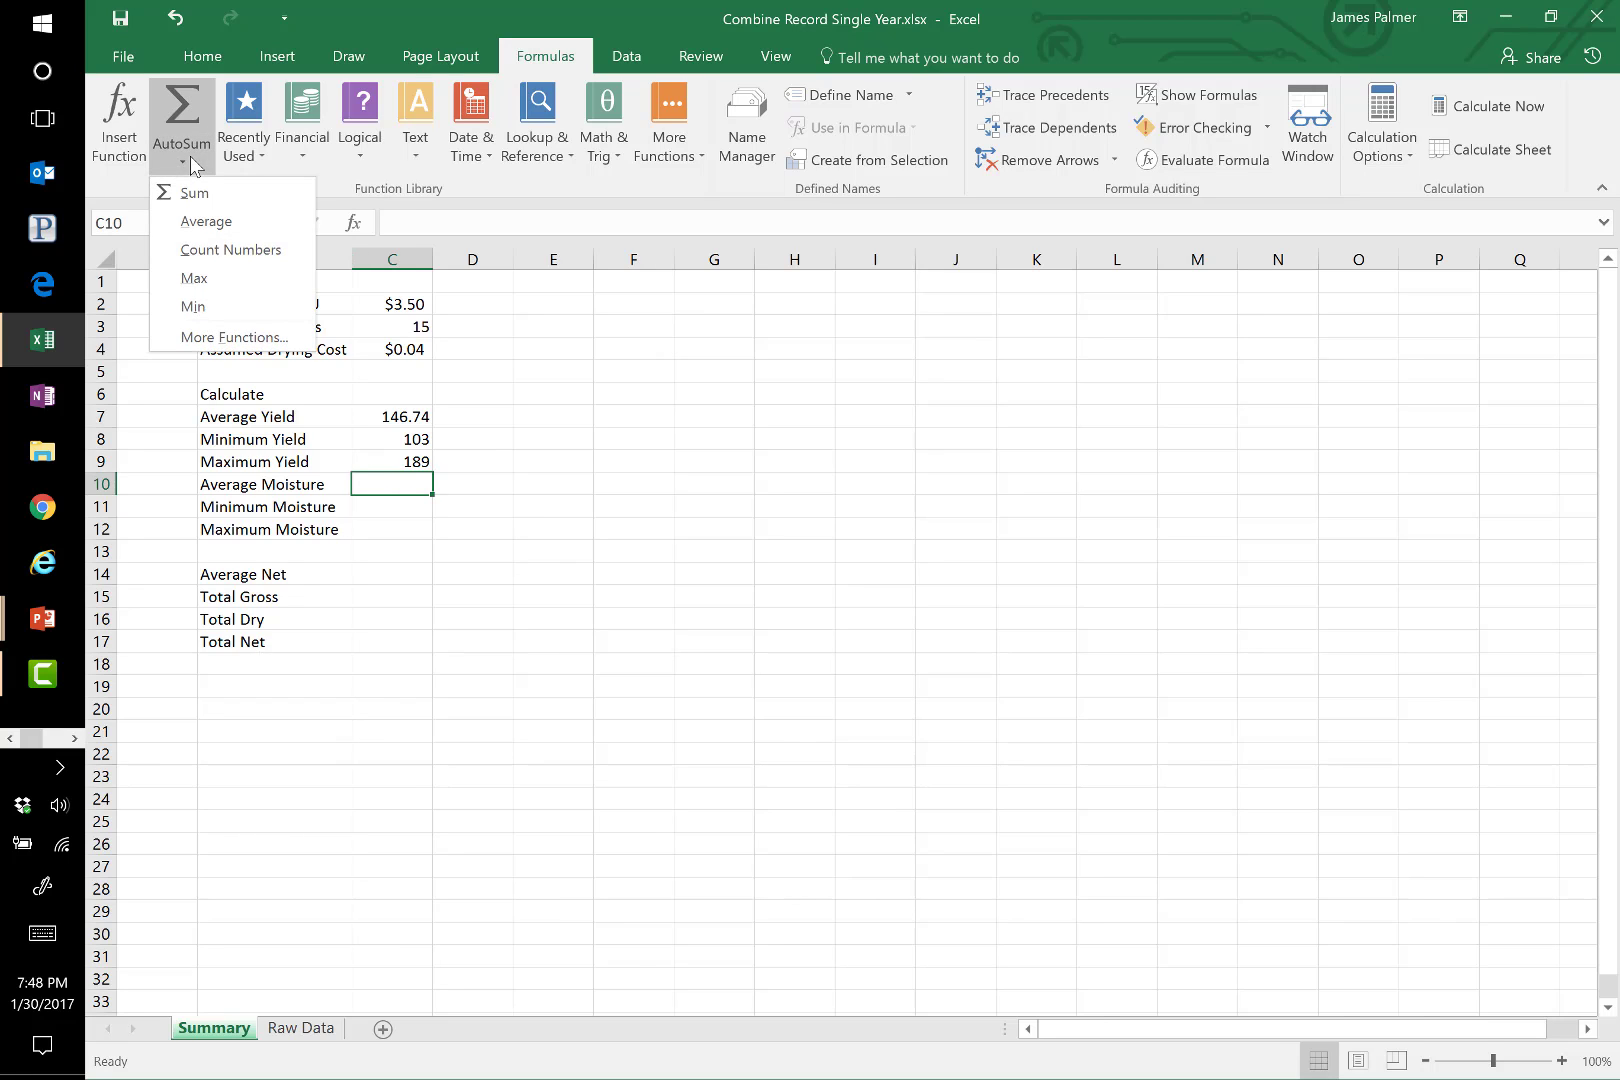
click(206, 222)
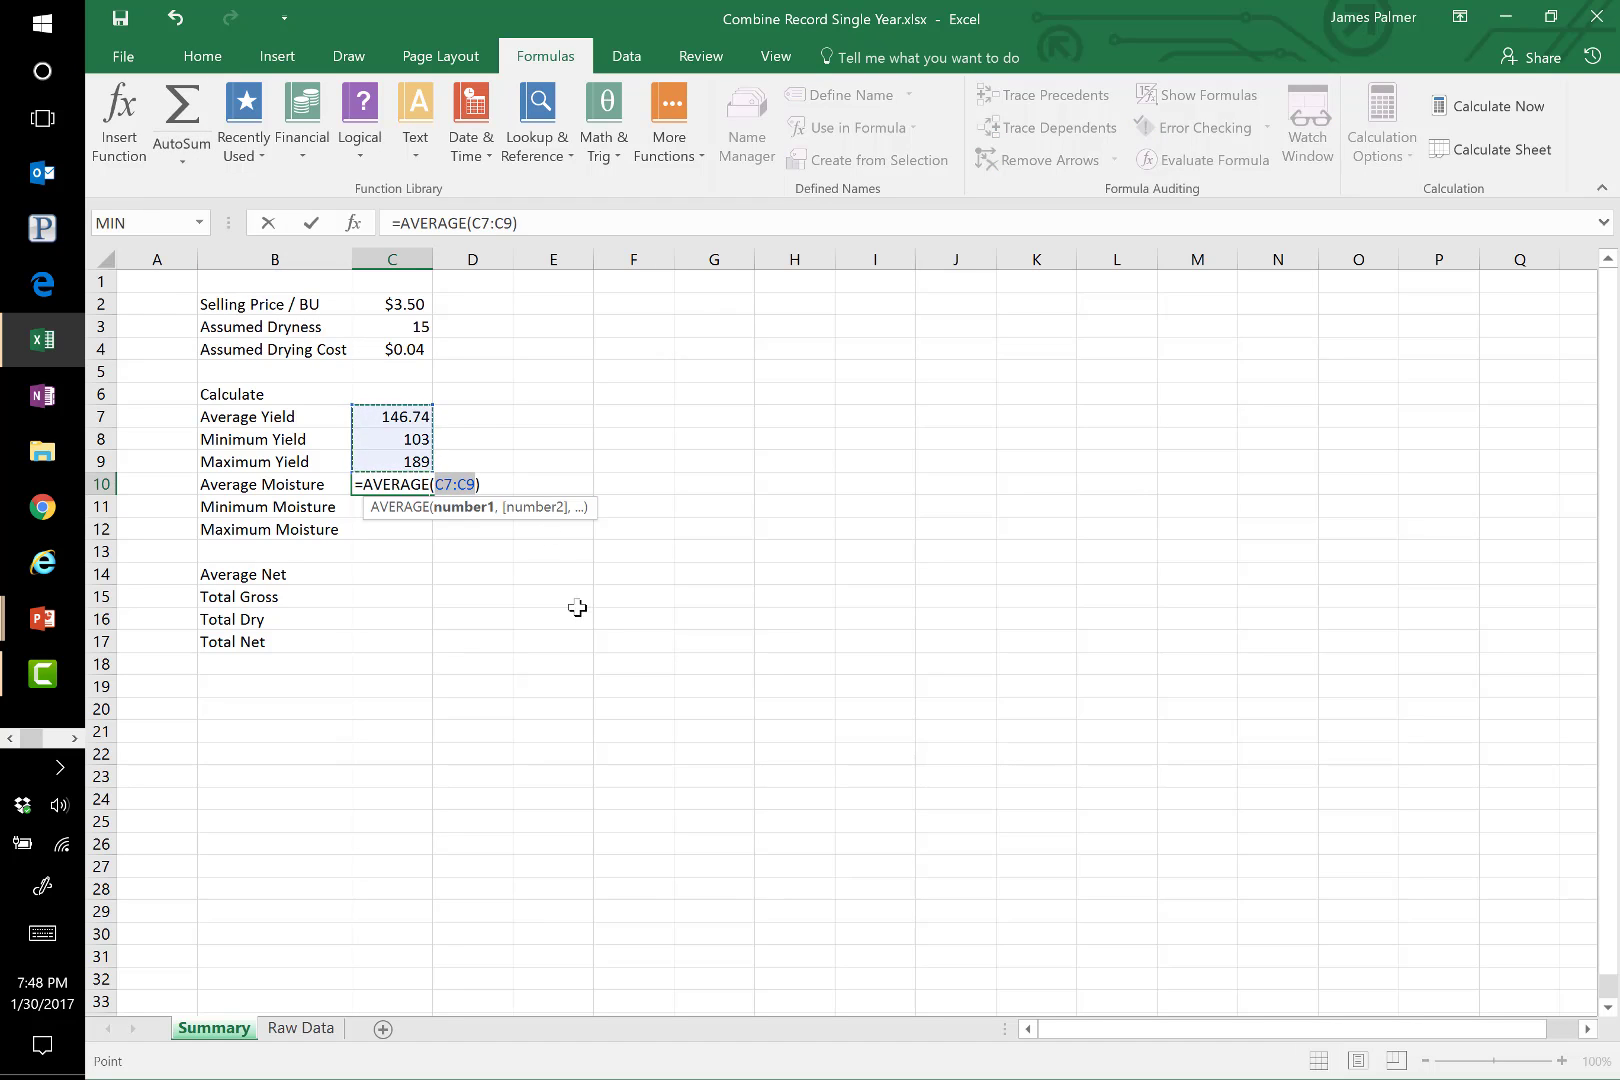
click(302, 1029)
drag(1583, 861, 1597, 303)
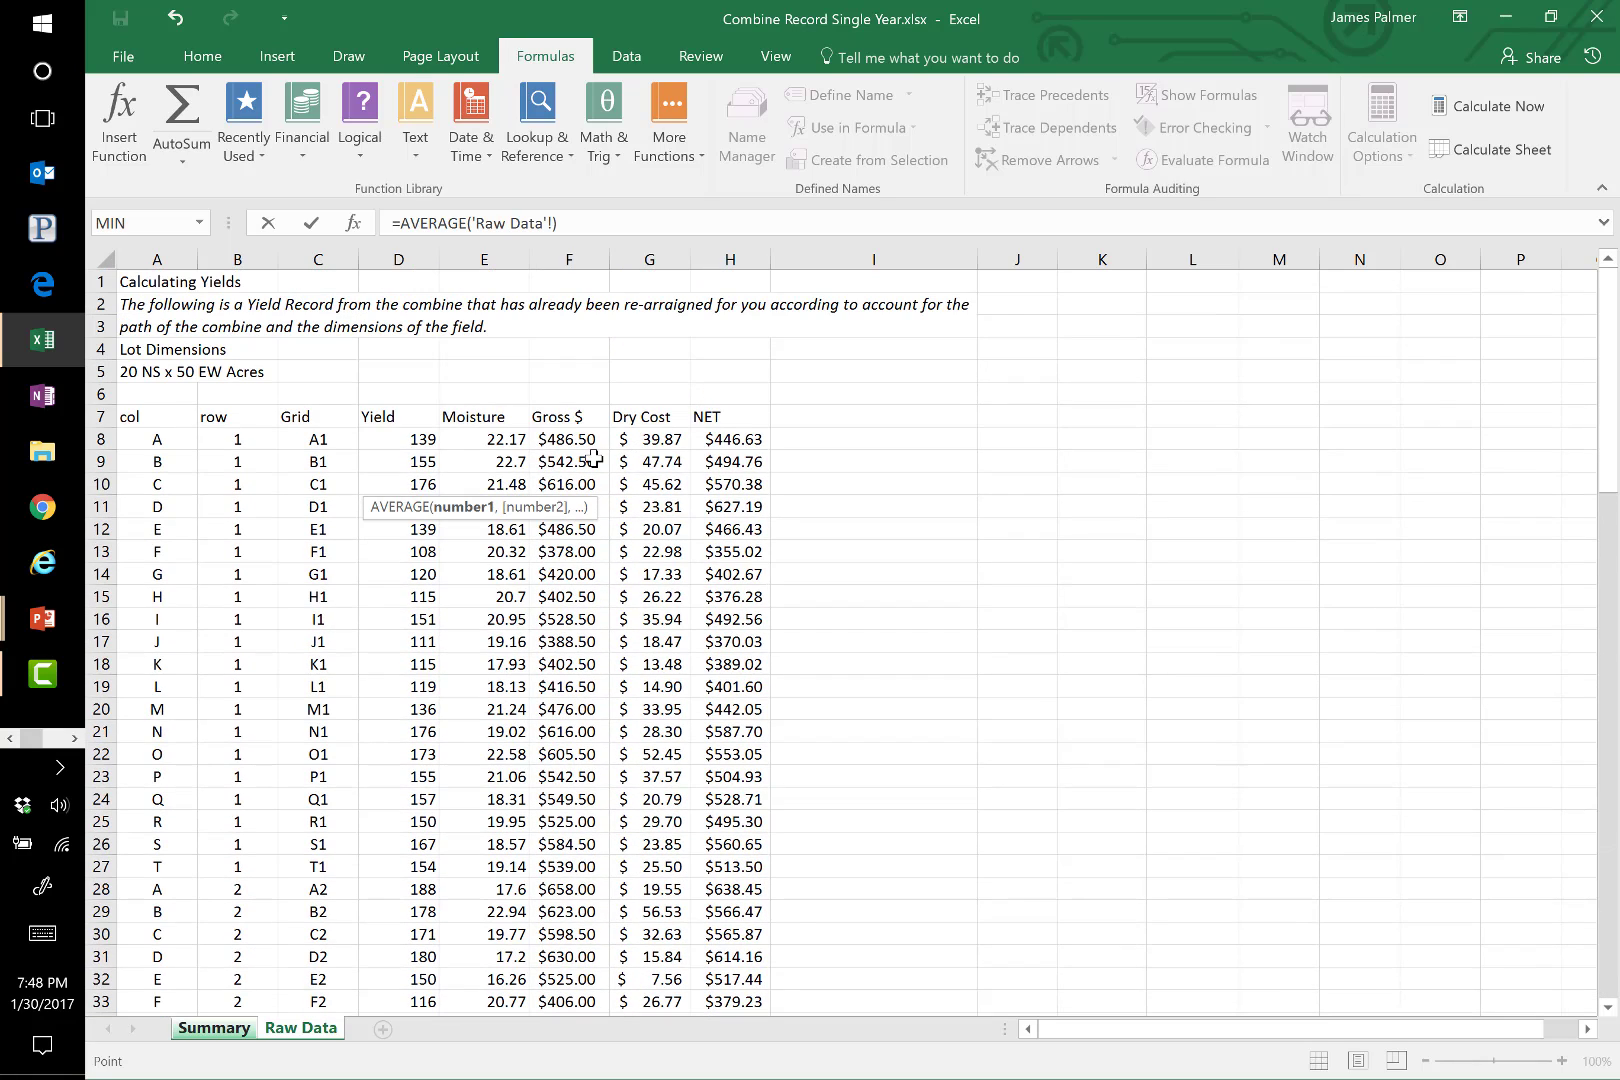
drag(484, 440, 484, 962)
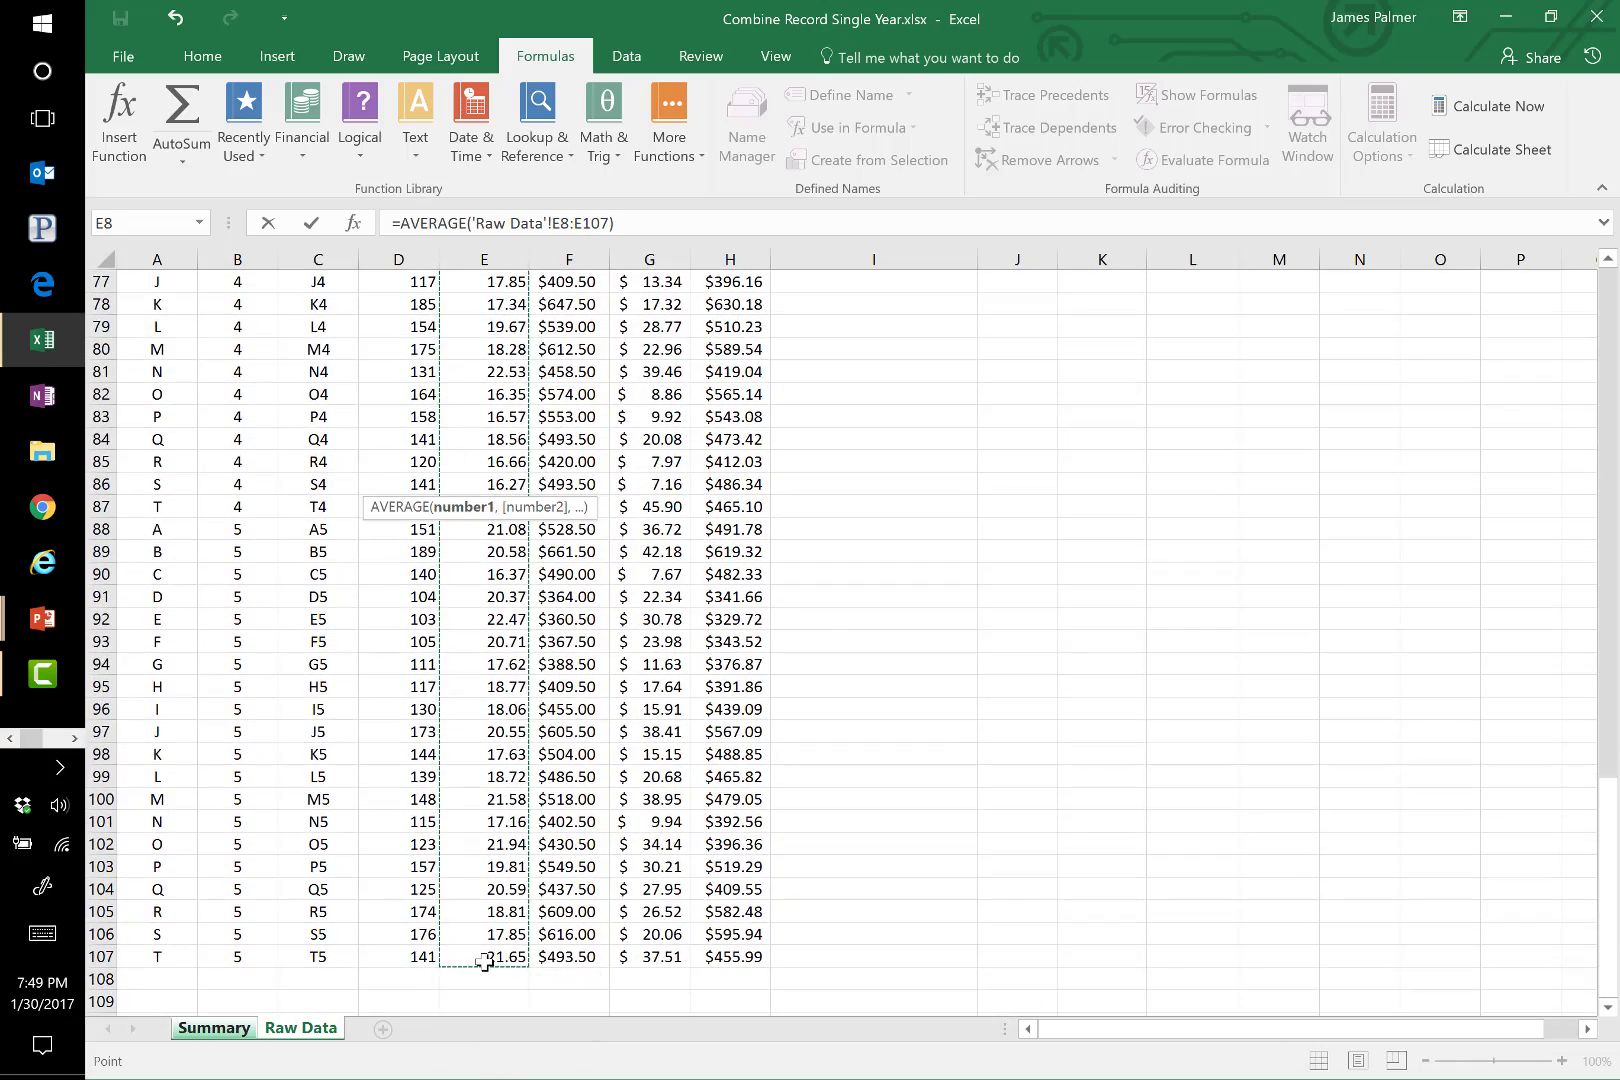
key(Return)
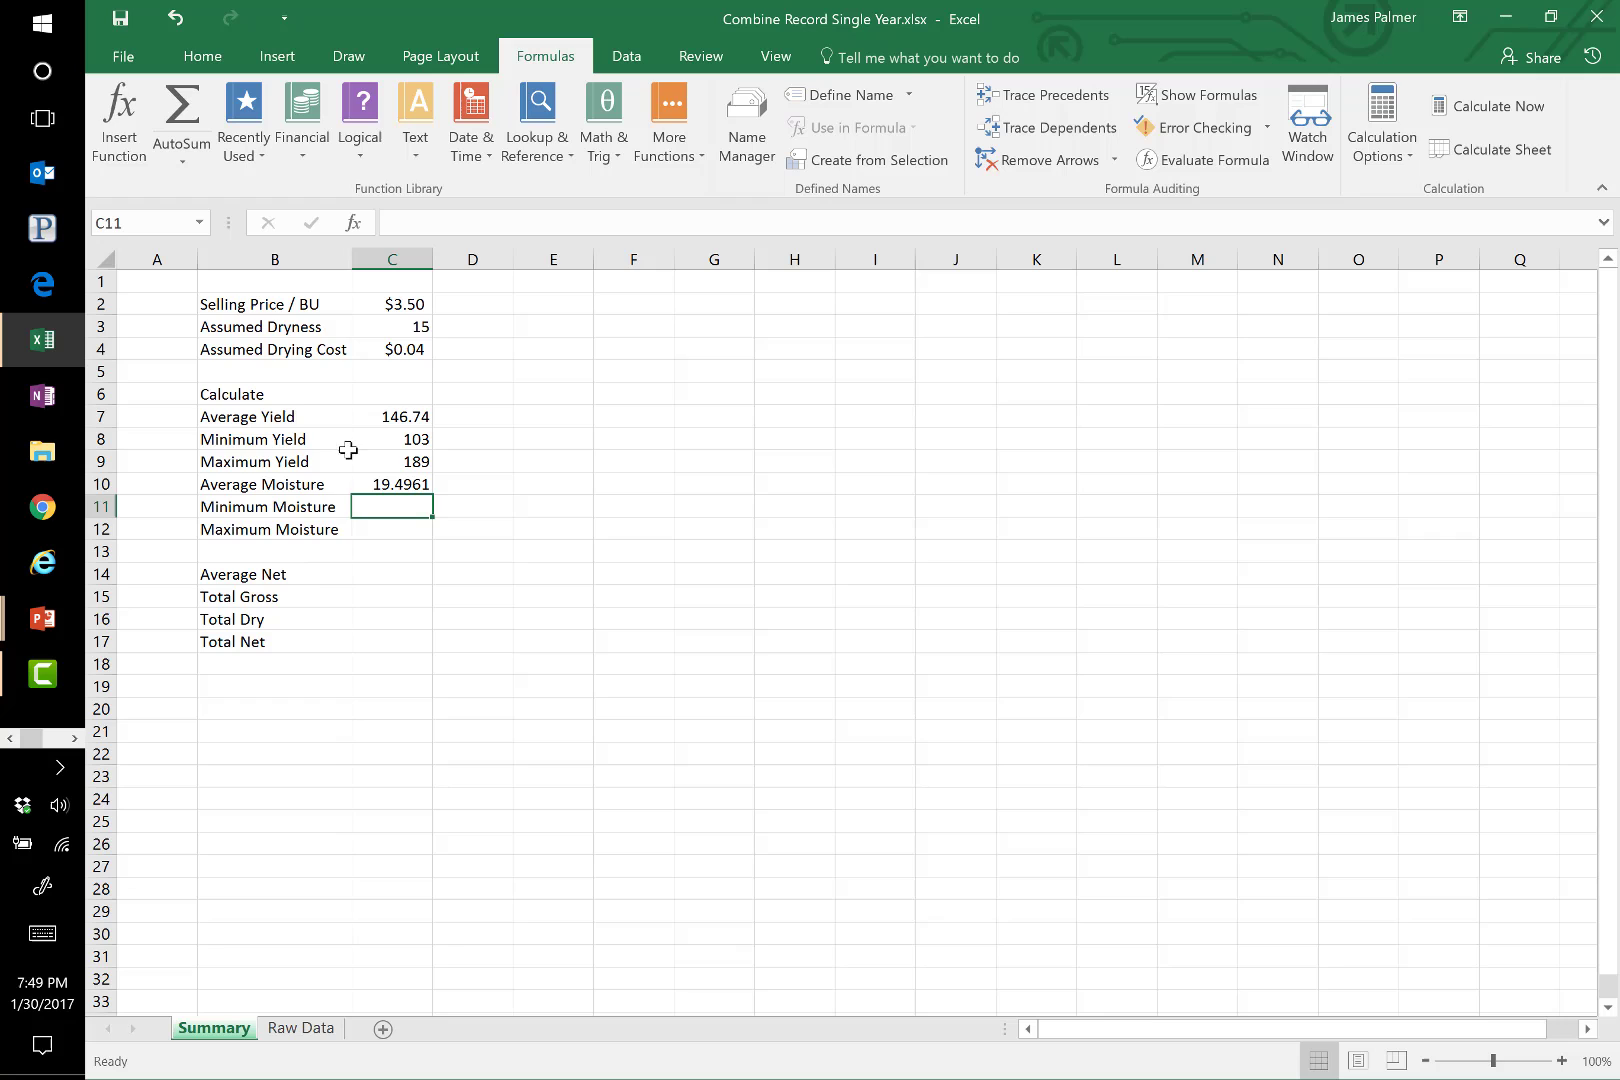
Start a MIN function for Minimum Moisture in C11, clearing the suggested C7:C10 range
click(116, 160)
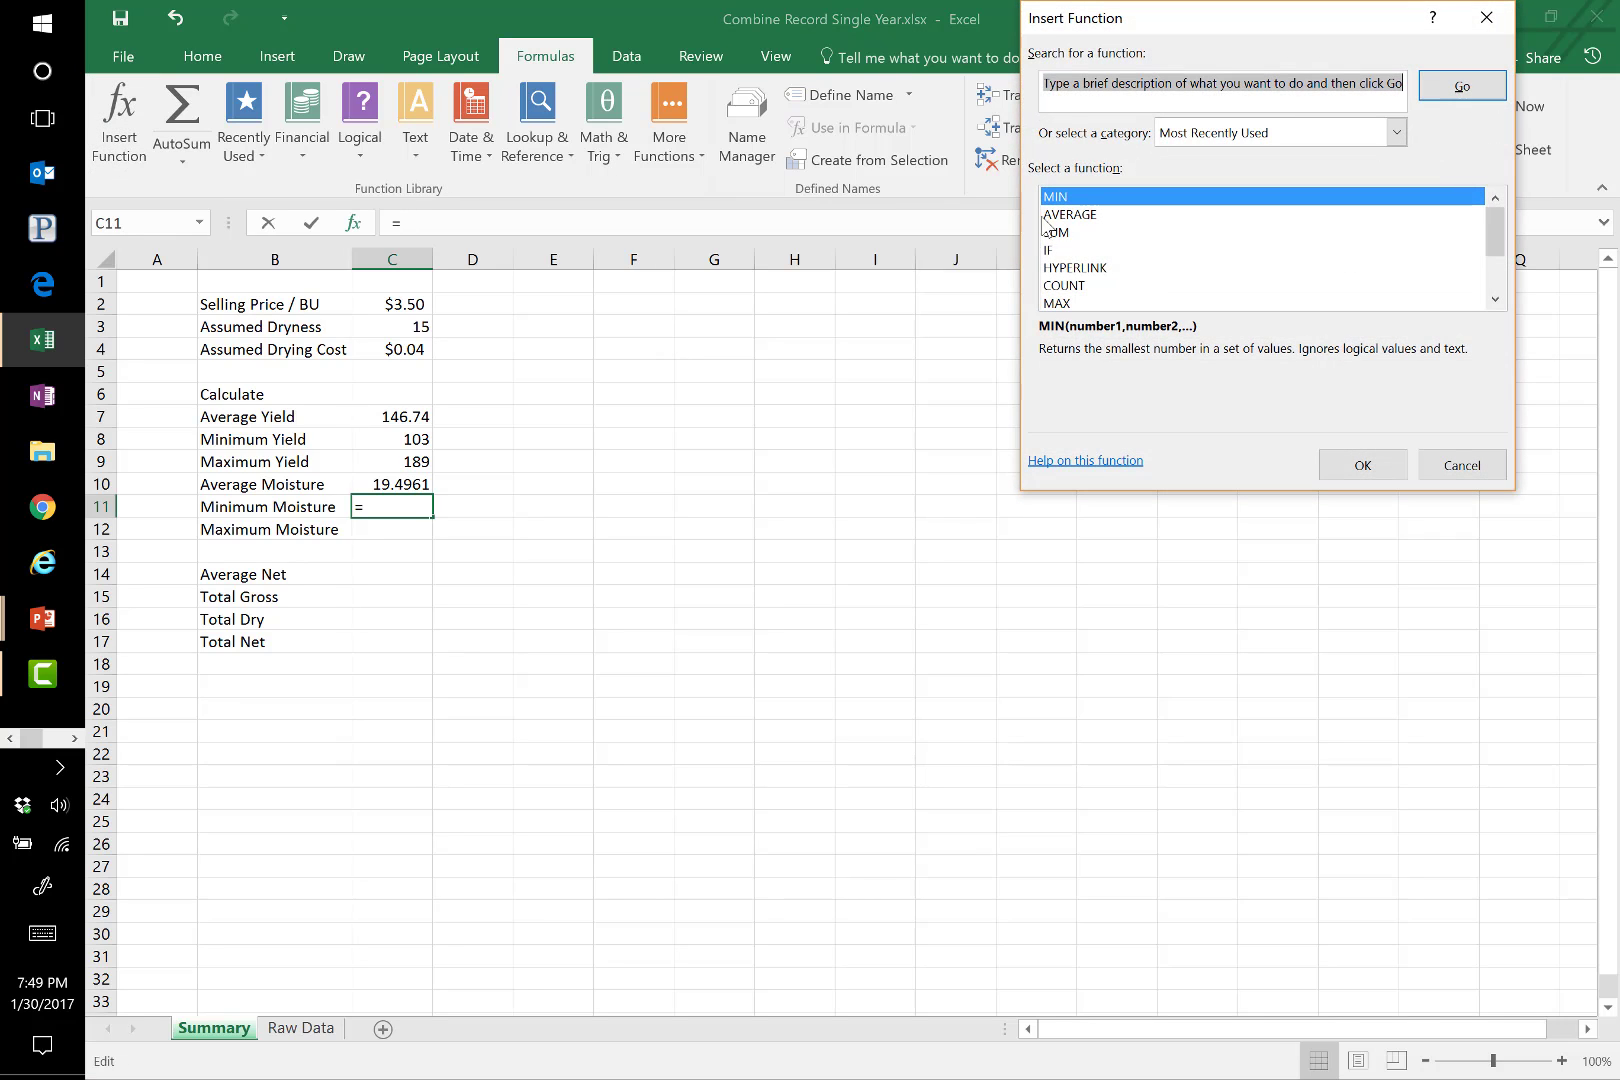
click(1335, 468)
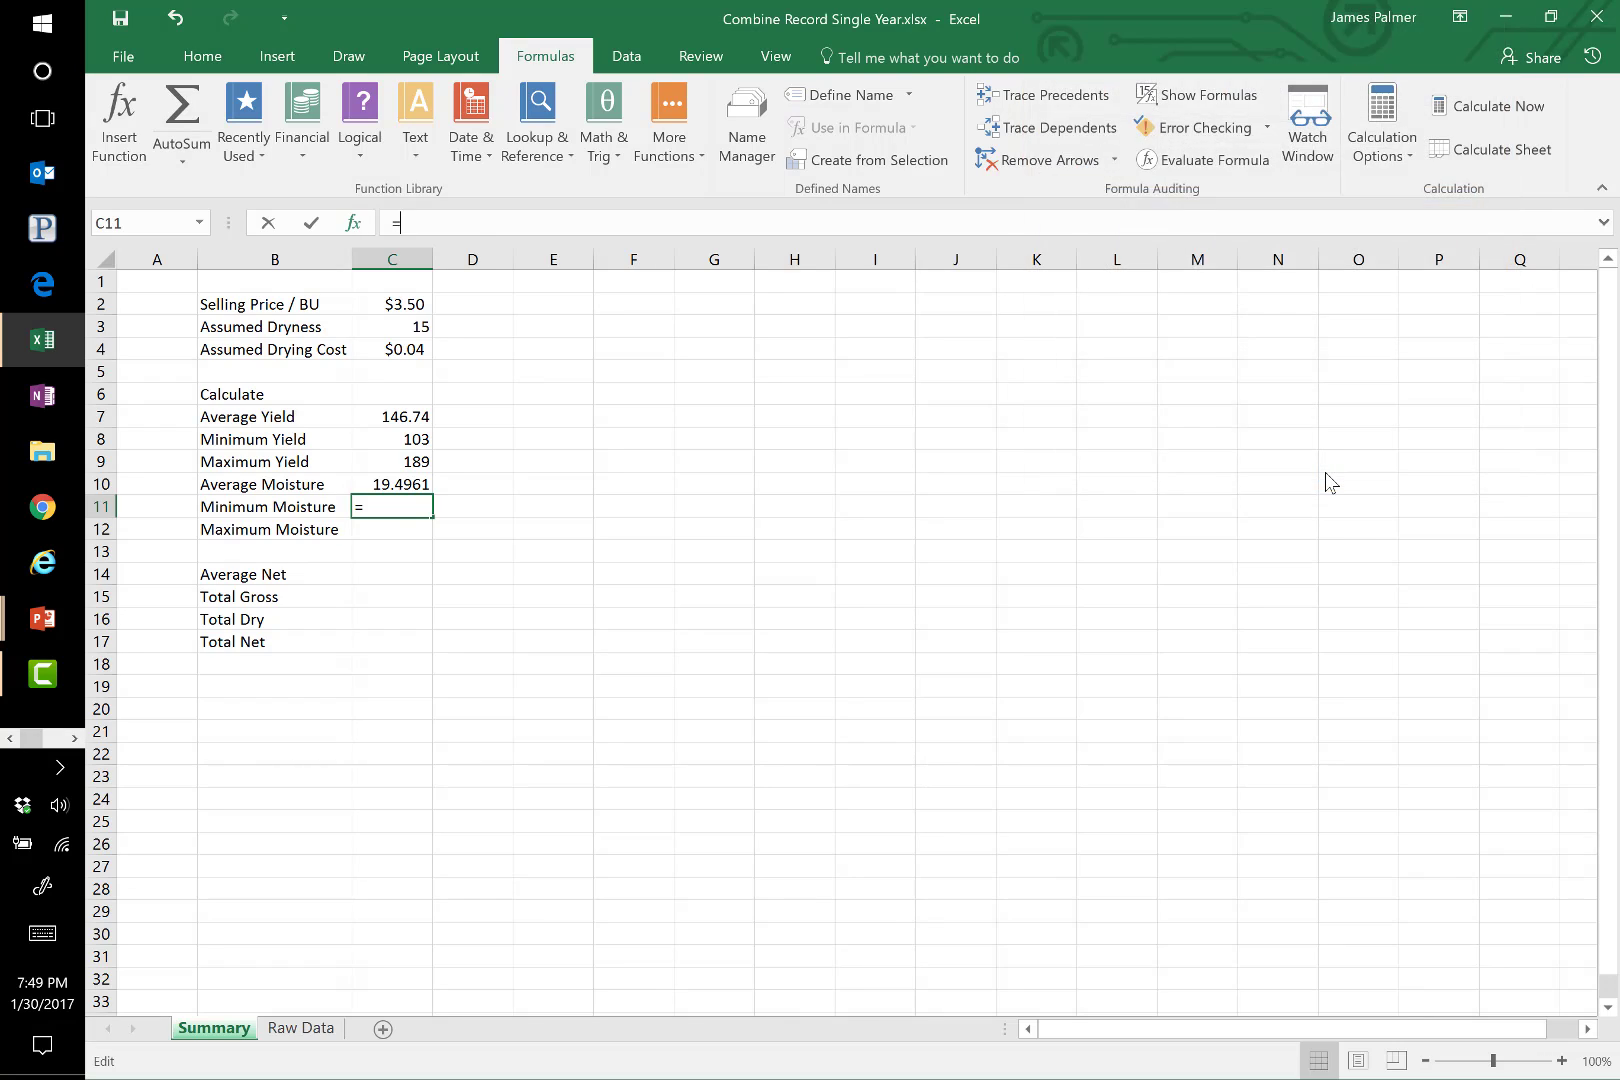
key(BackSpace)
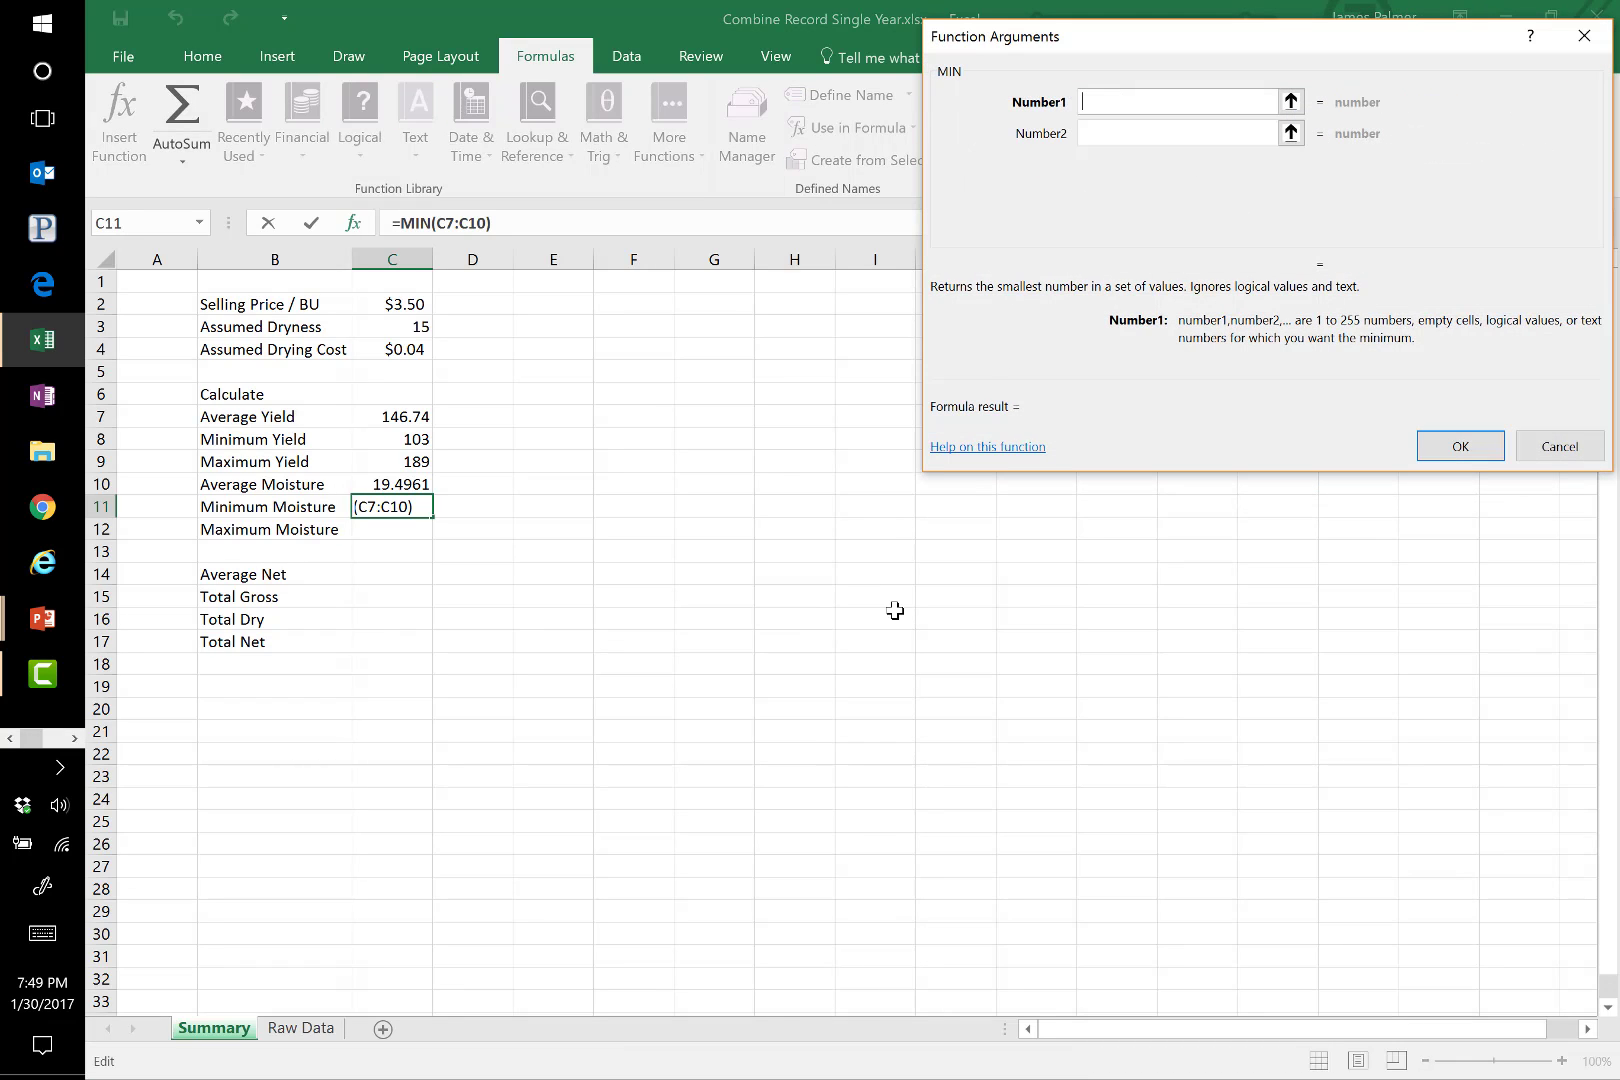
click(303, 1028)
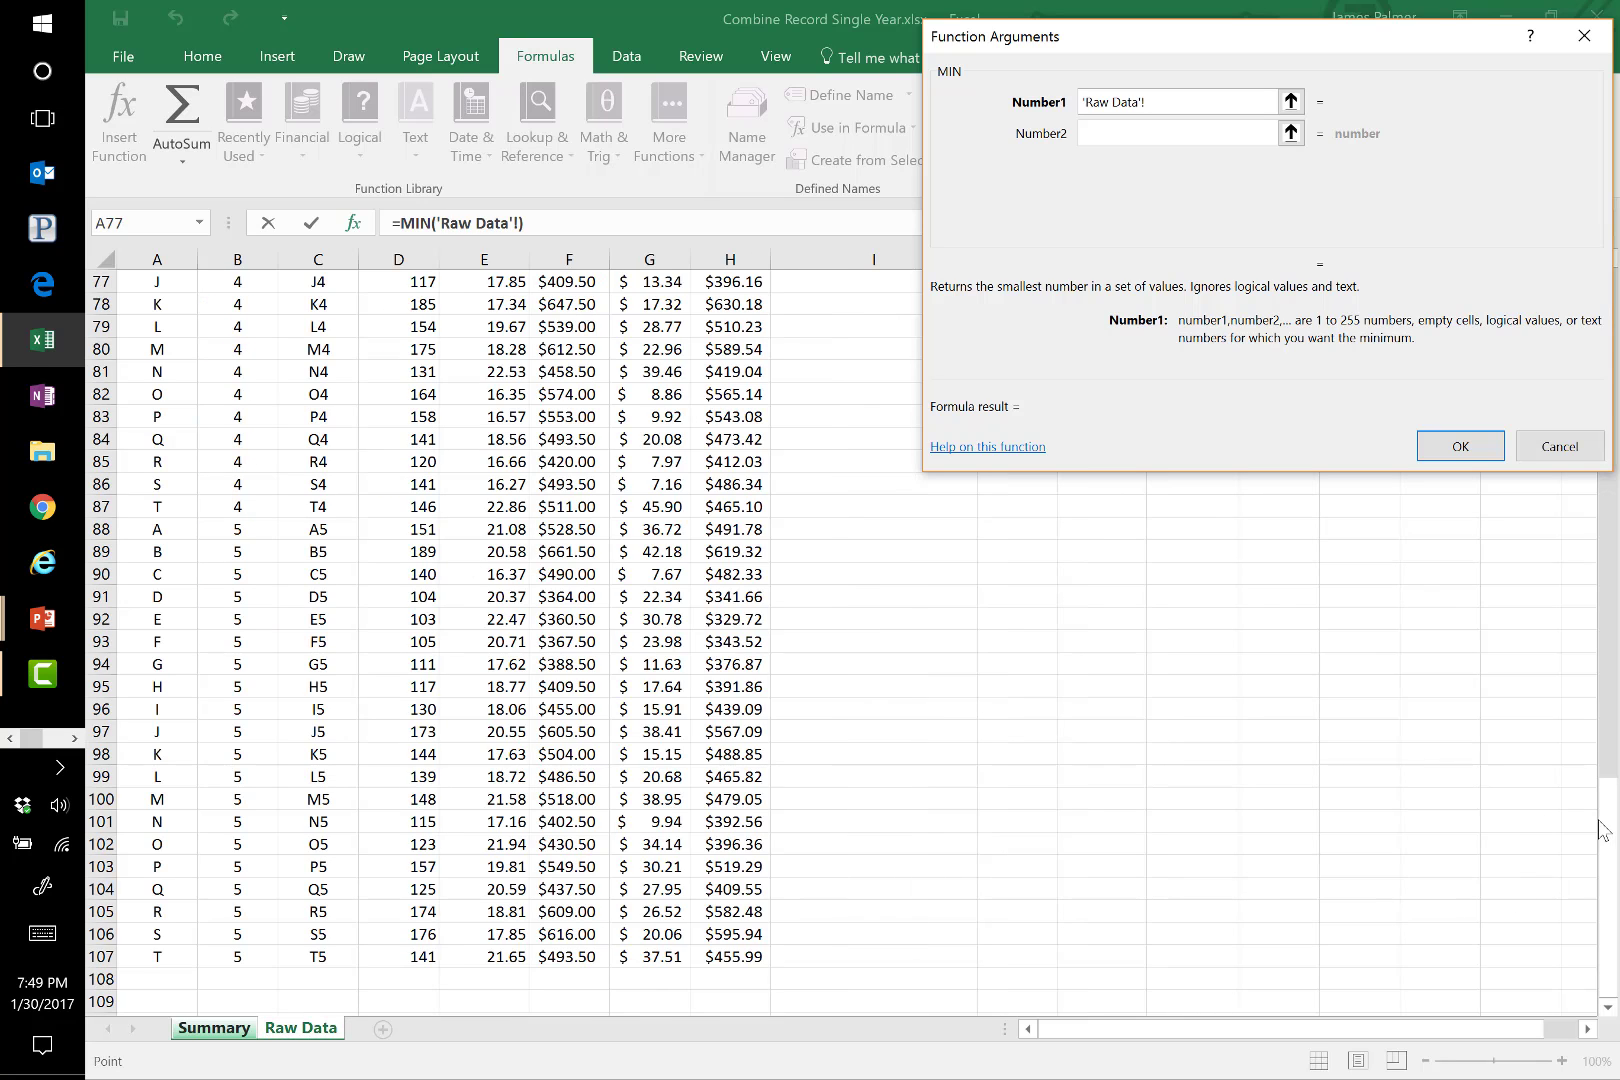
drag(1600, 828, 1597, 288)
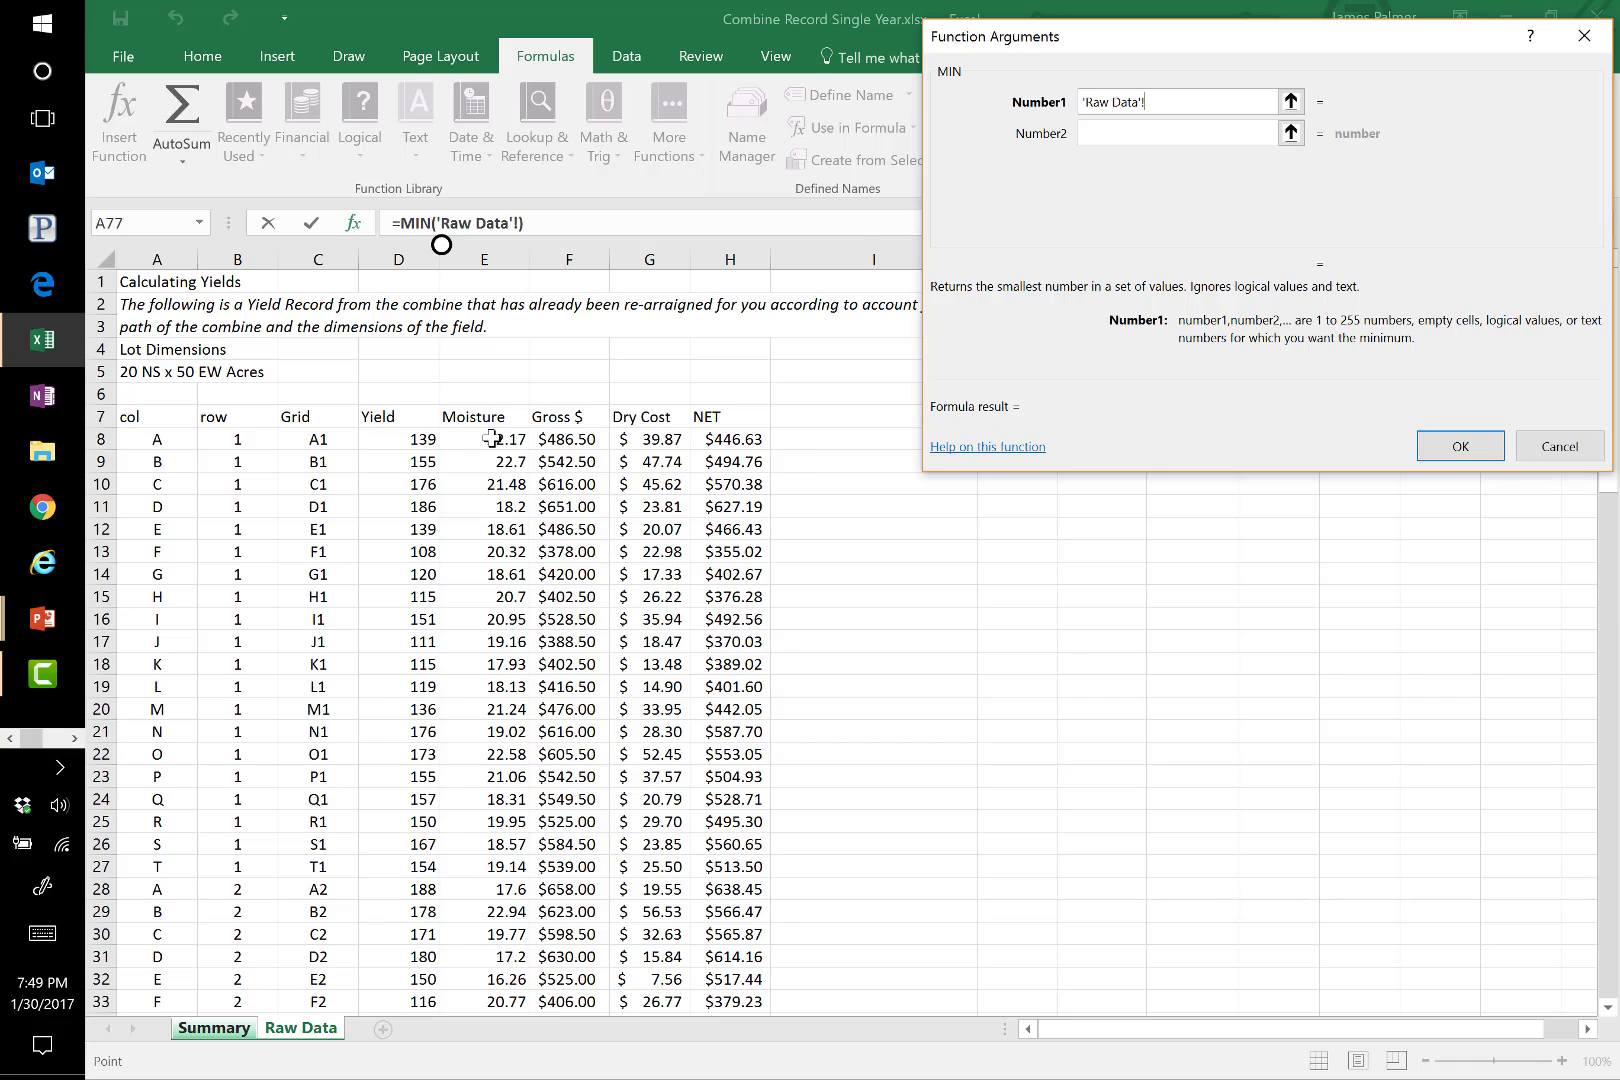
Set the MIN argument to 'Raw Data'!E8:E107, redoing a mistaken first reference
click(1291, 103)
click(483, 440)
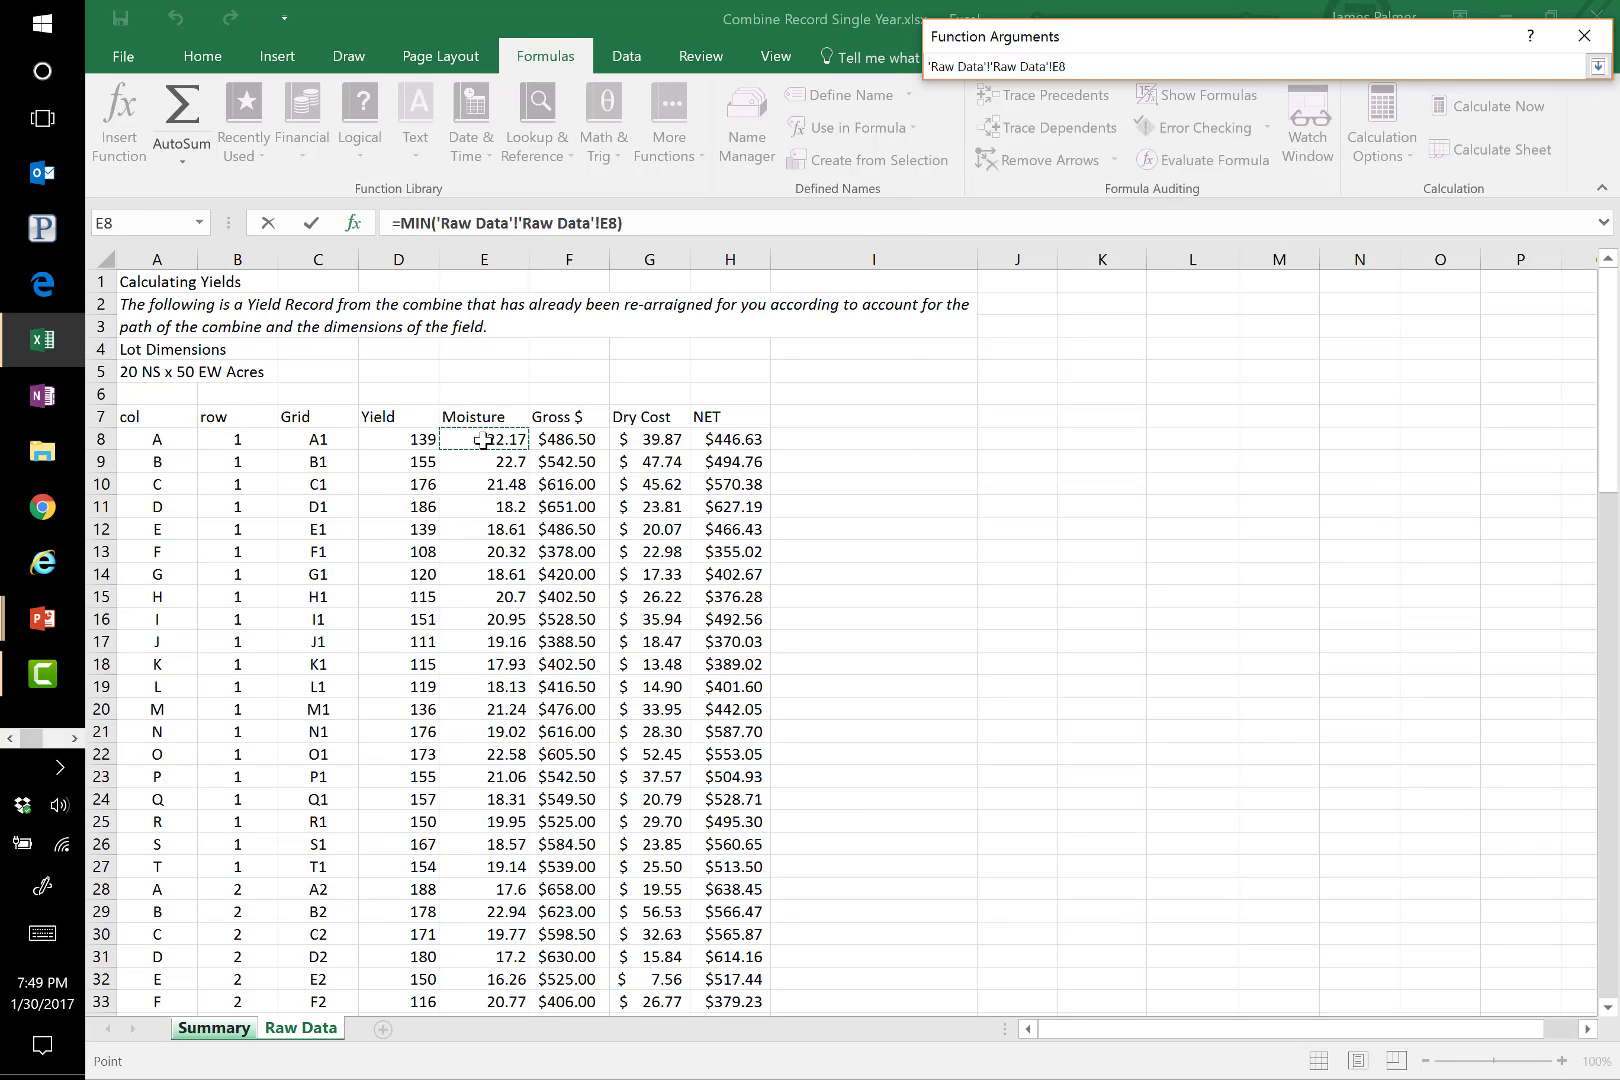
key(shift+Down)
key(ctrl+shift+Down)
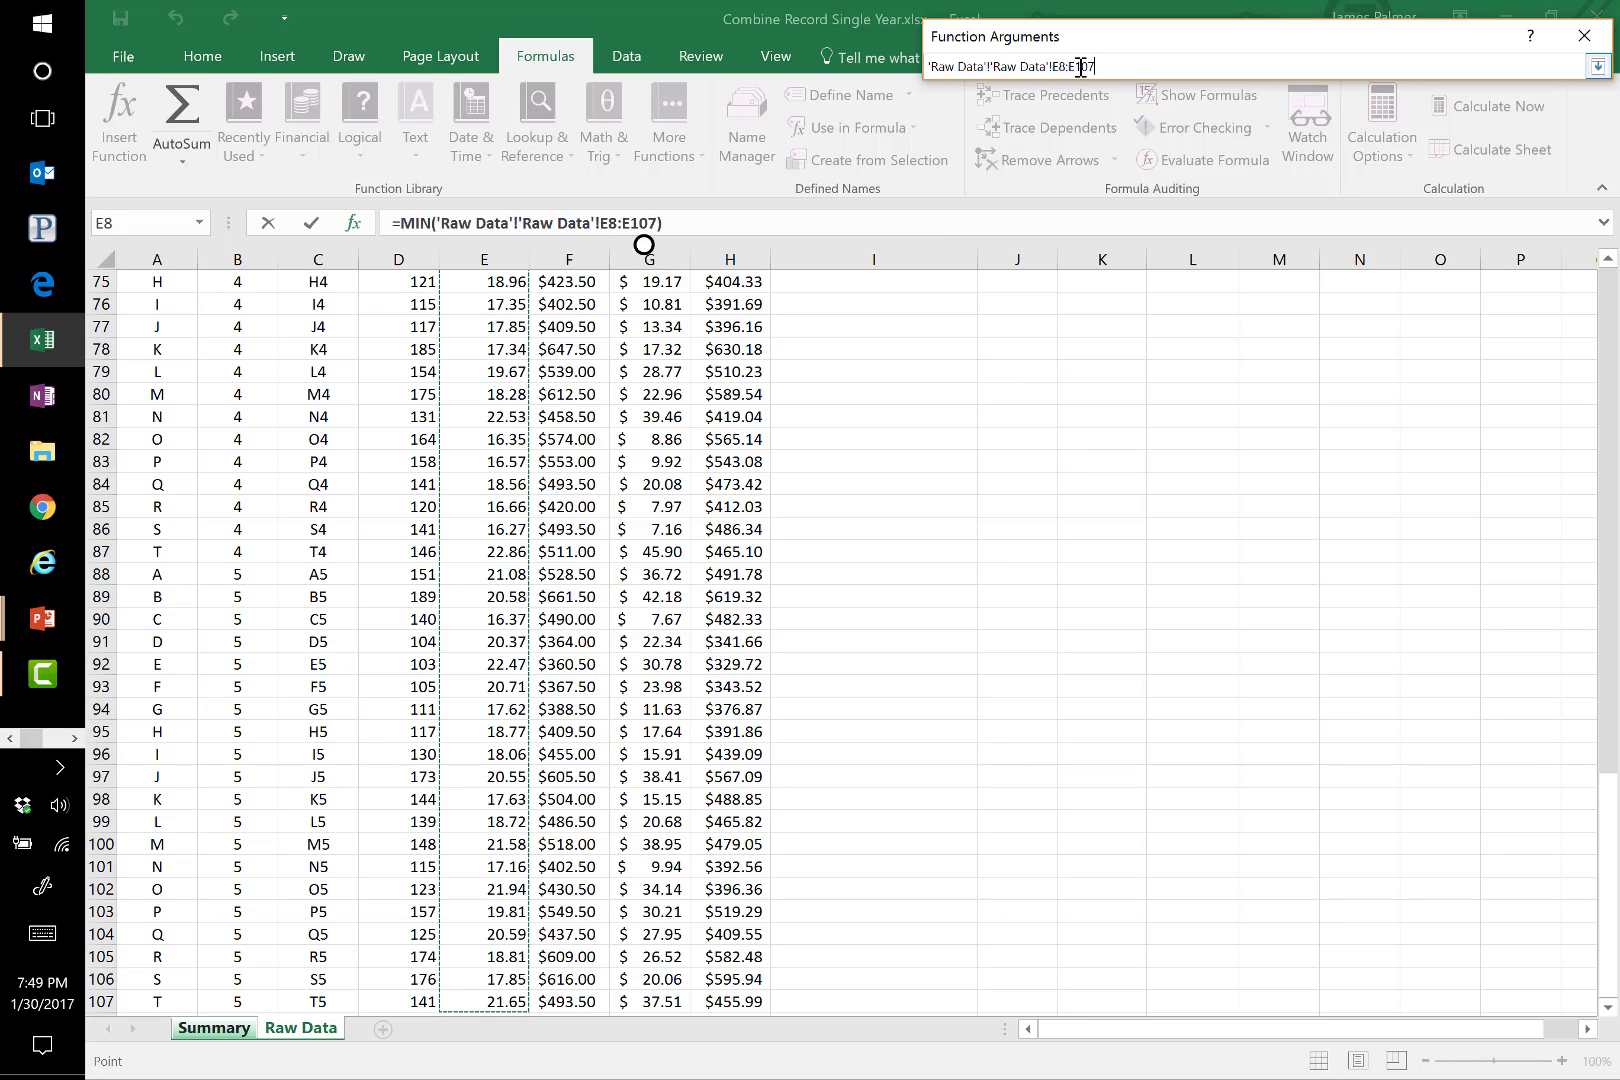
drag(1120, 66, 898, 72)
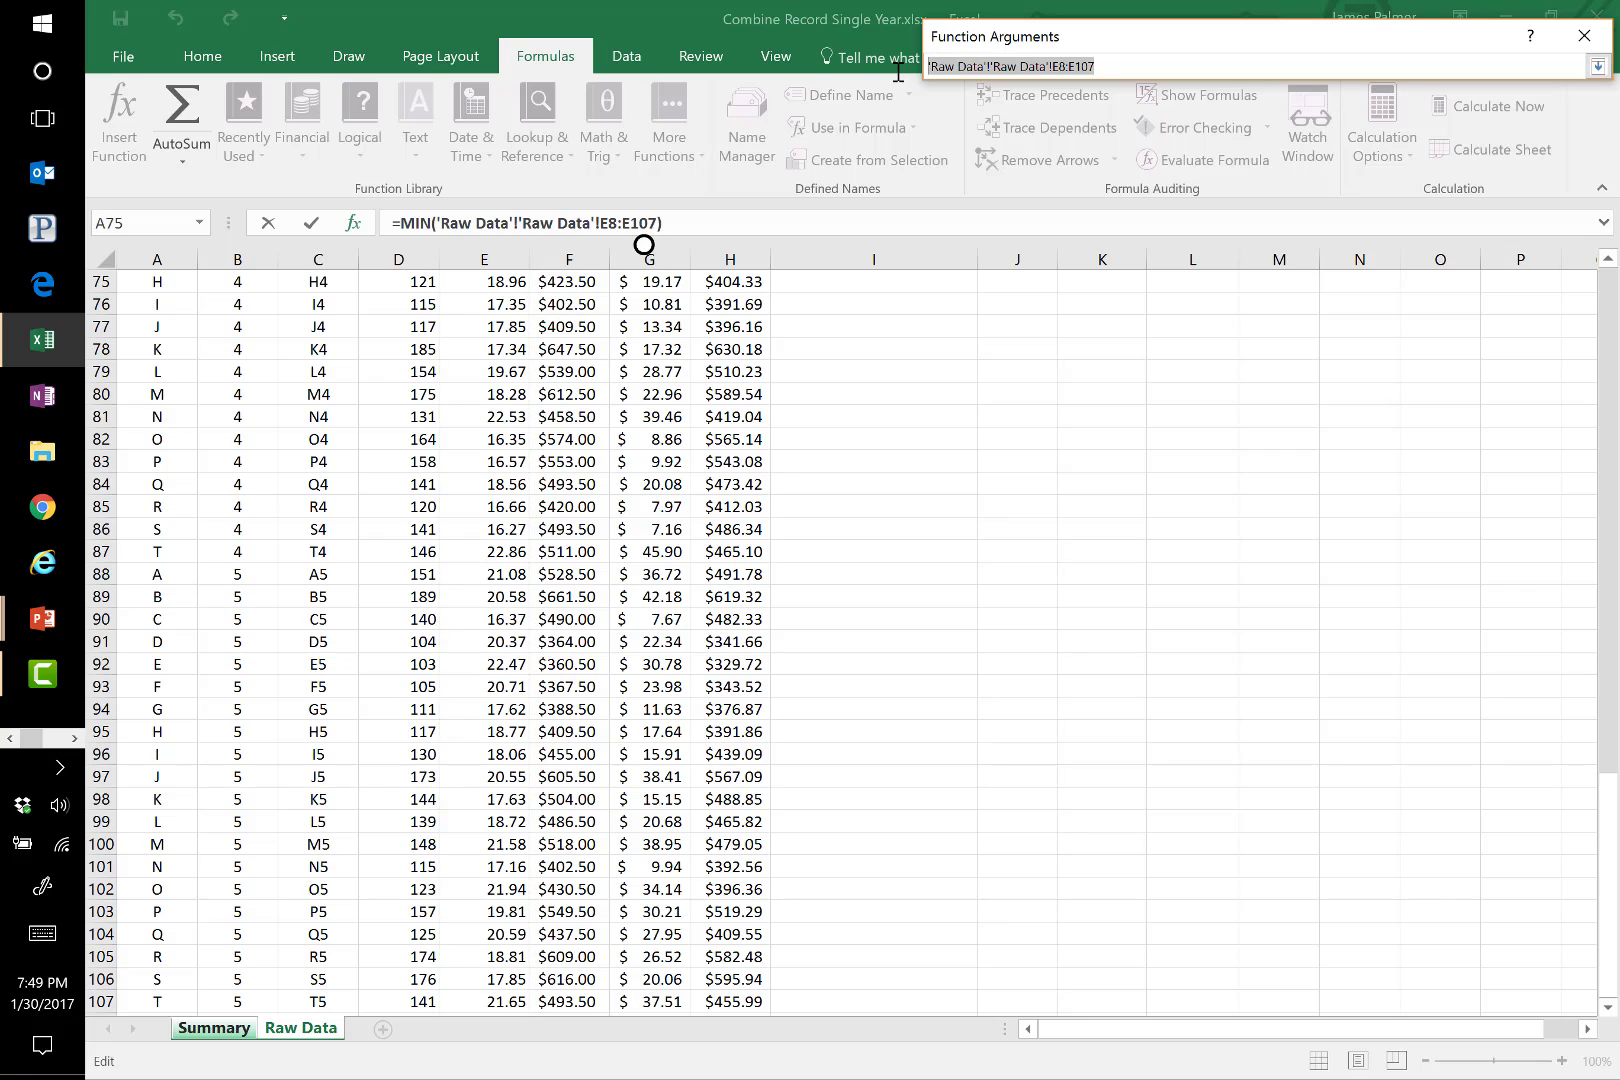
key(BackSpace)
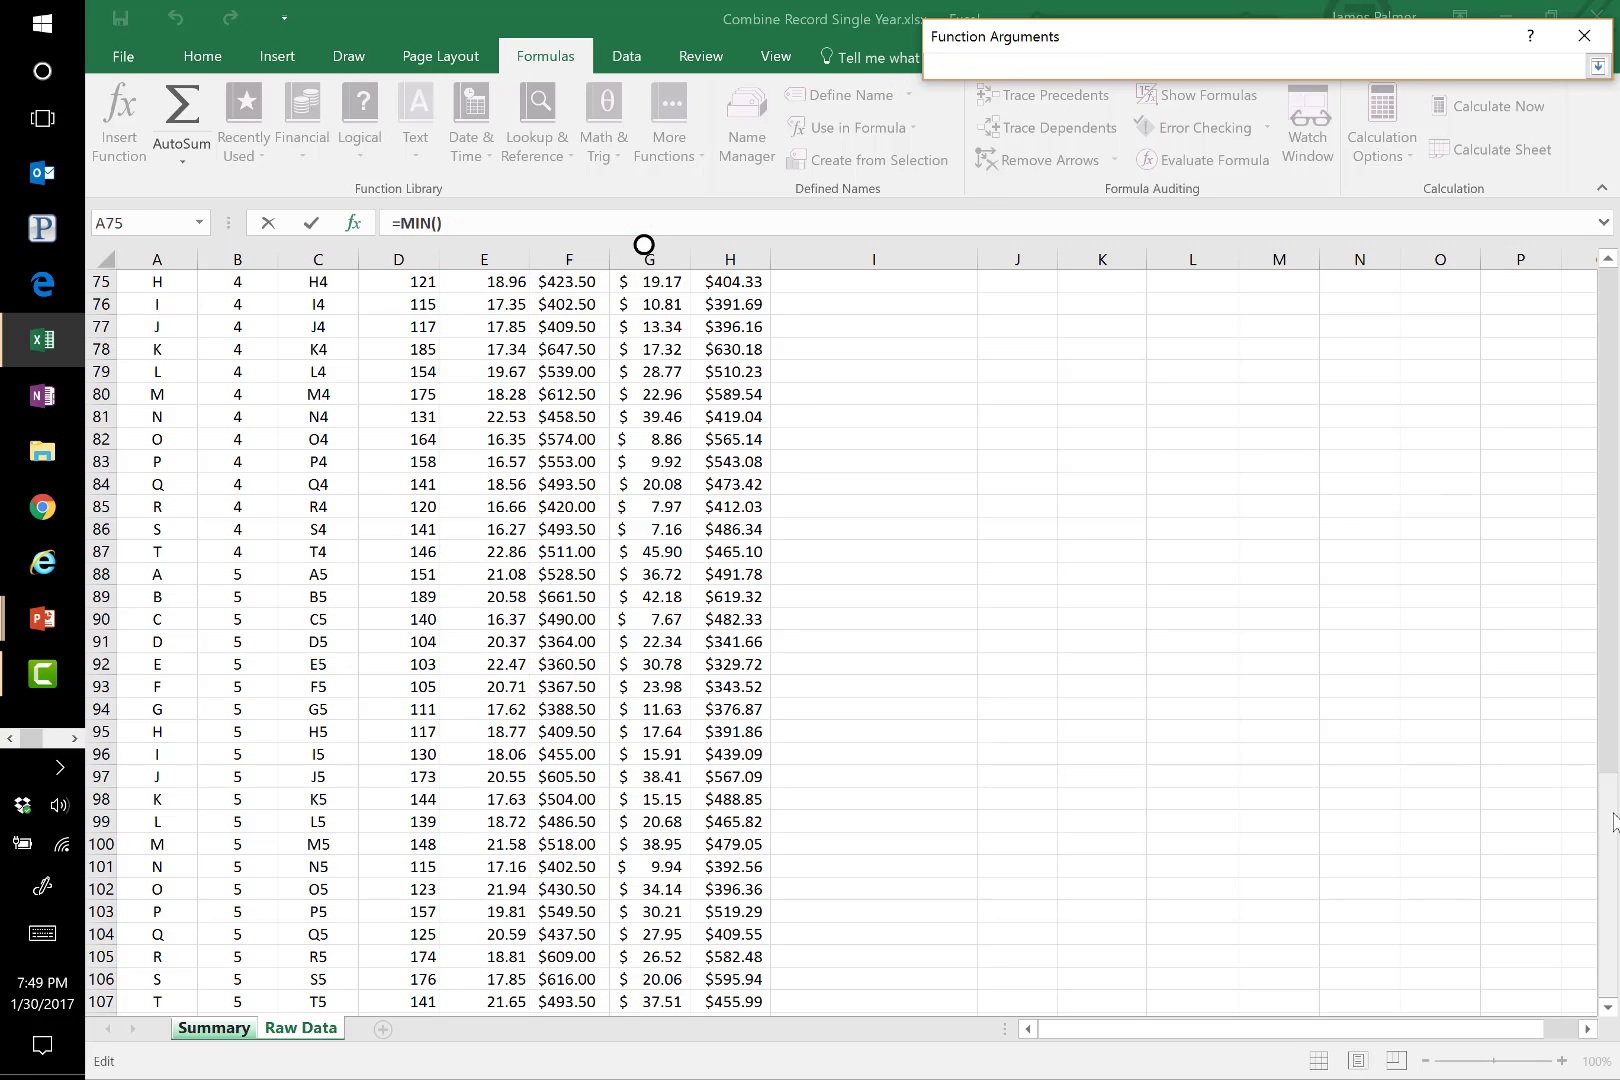
drag(1612, 625, 1614, 305)
click(508, 440)
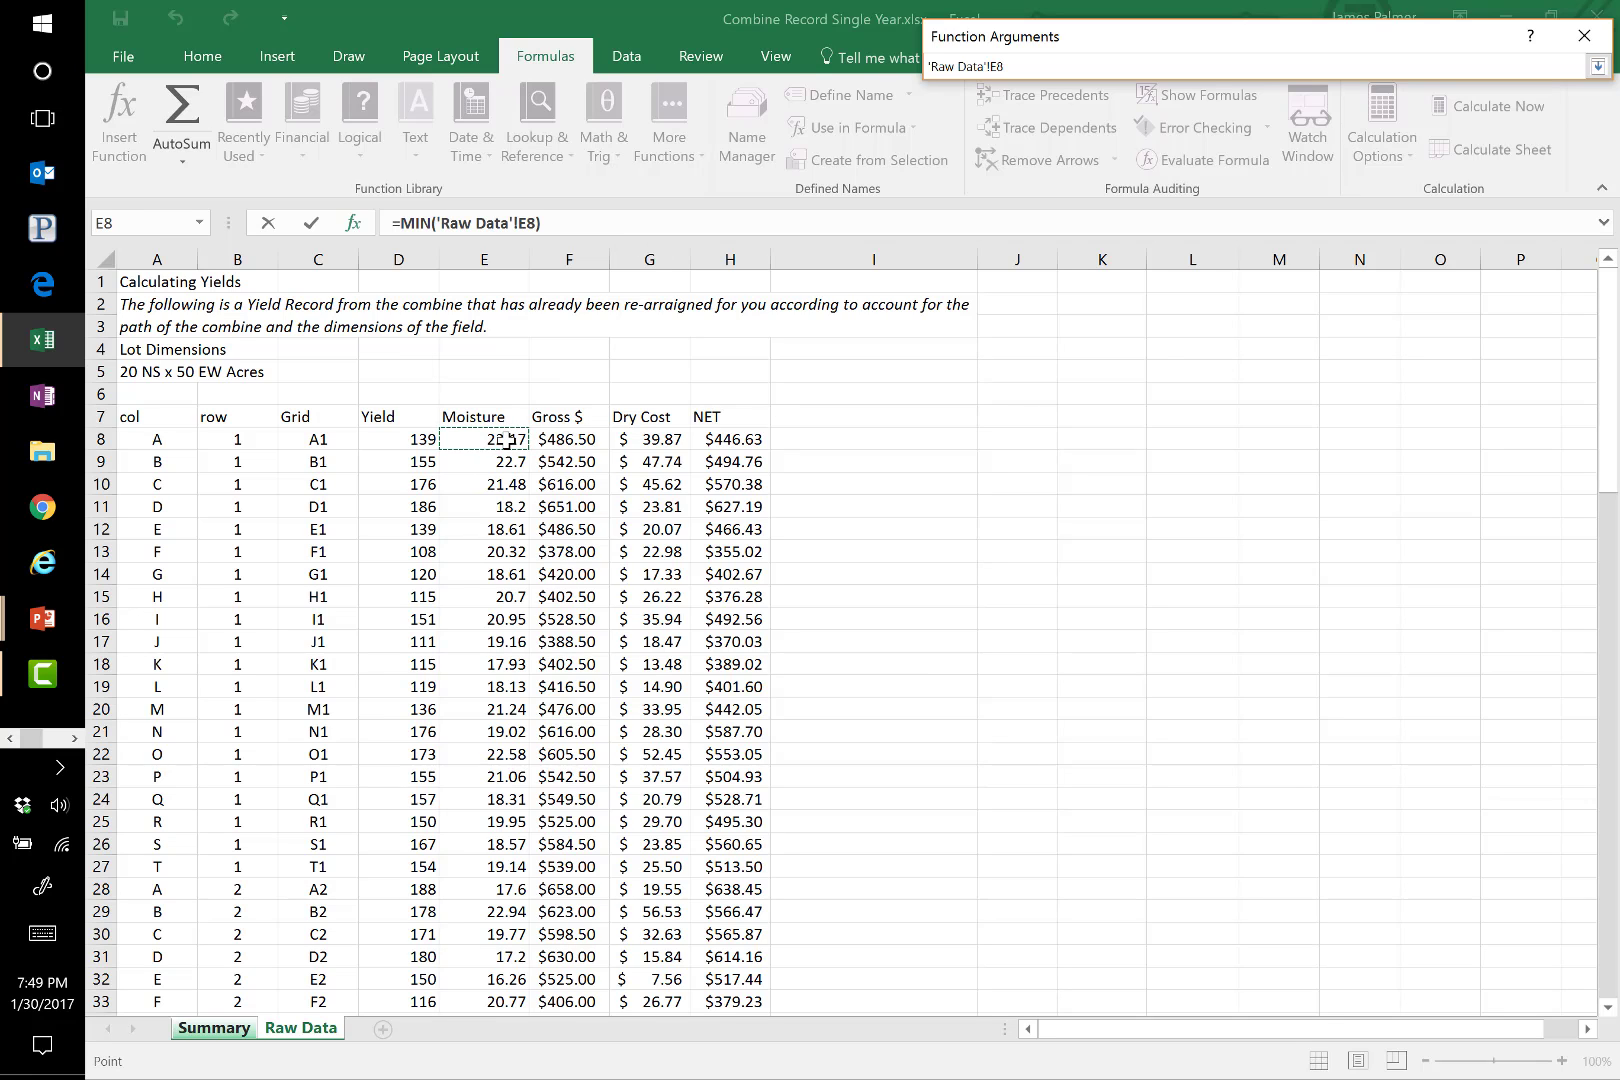
key(ctrl+shift+Down)
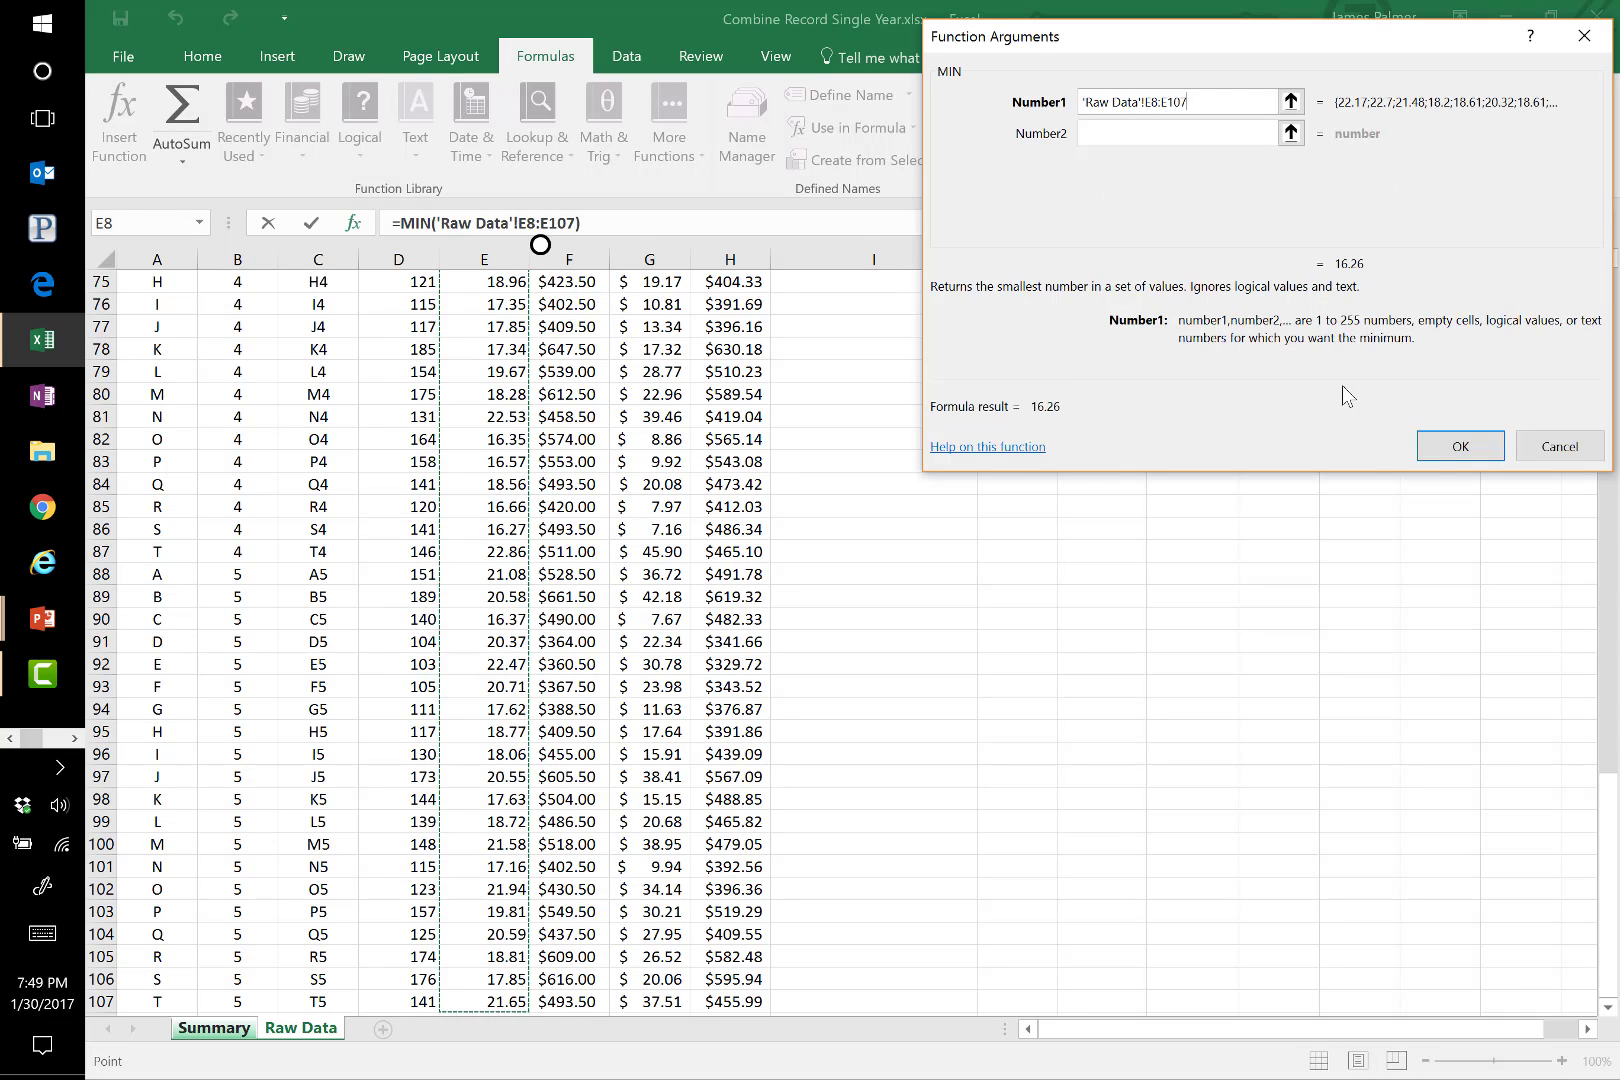
Confirm the MIN formula, then enter =MAX('Raw Data'!E8:E107) in C12
click(1462, 447)
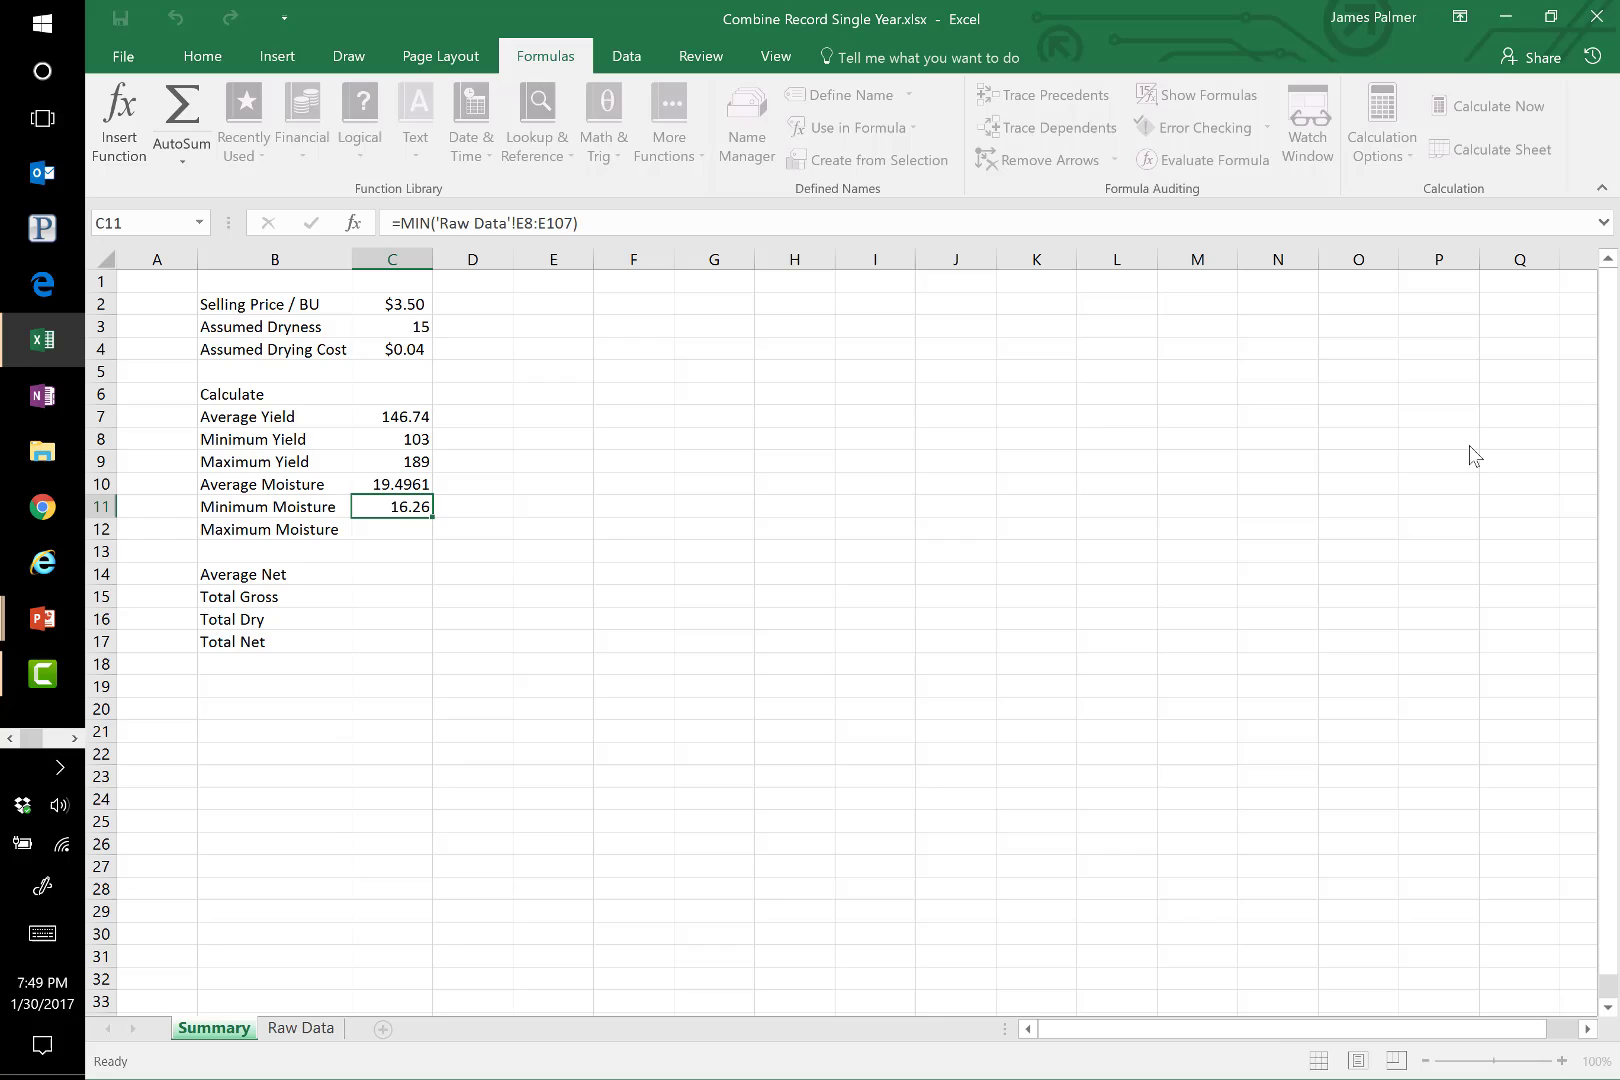
click(391, 524)
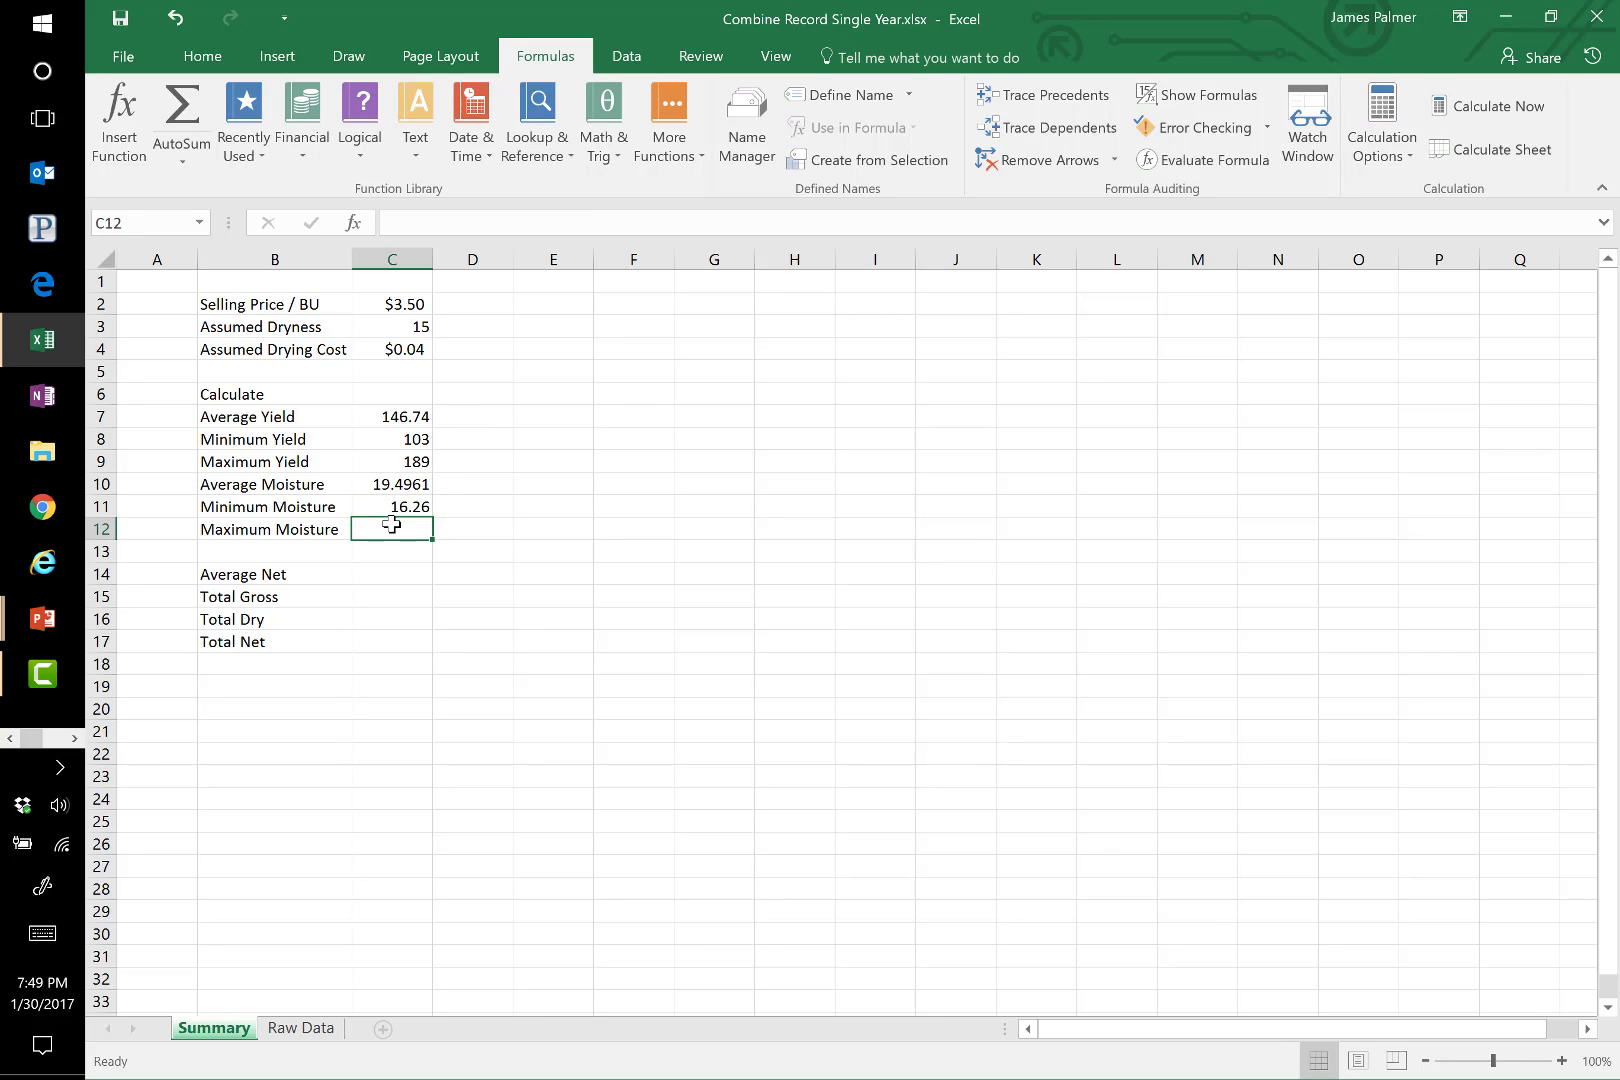
text(=max)
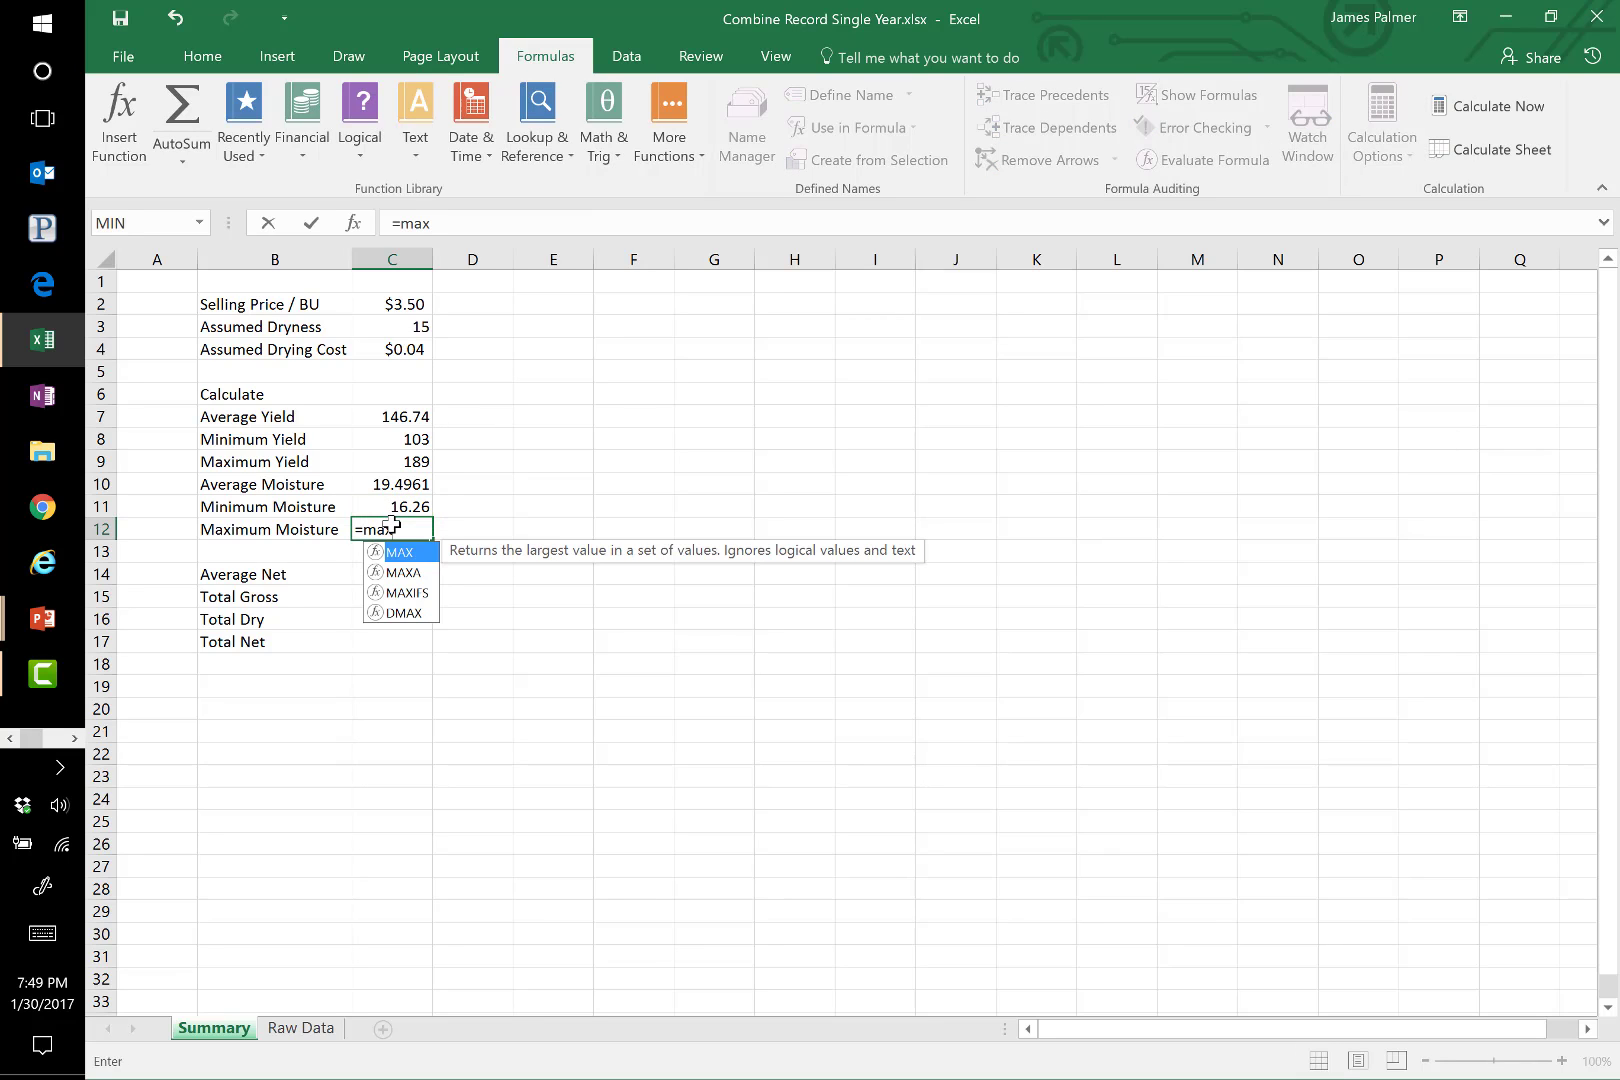
text(()
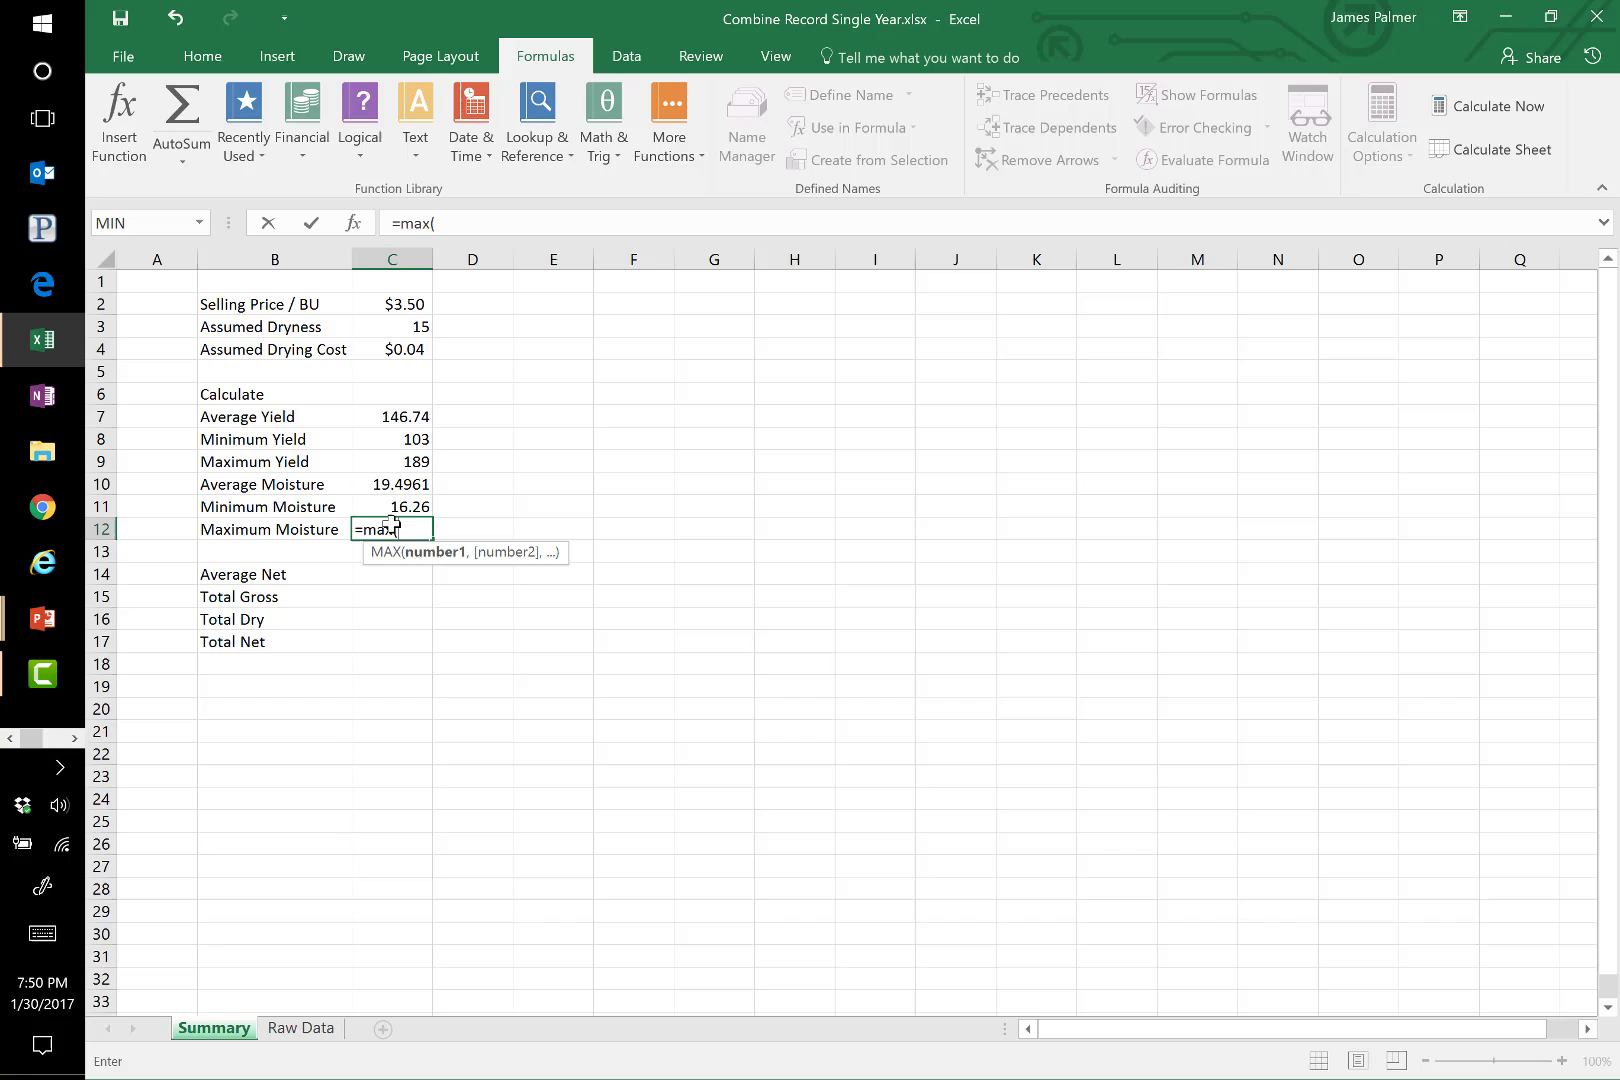
click(312, 1030)
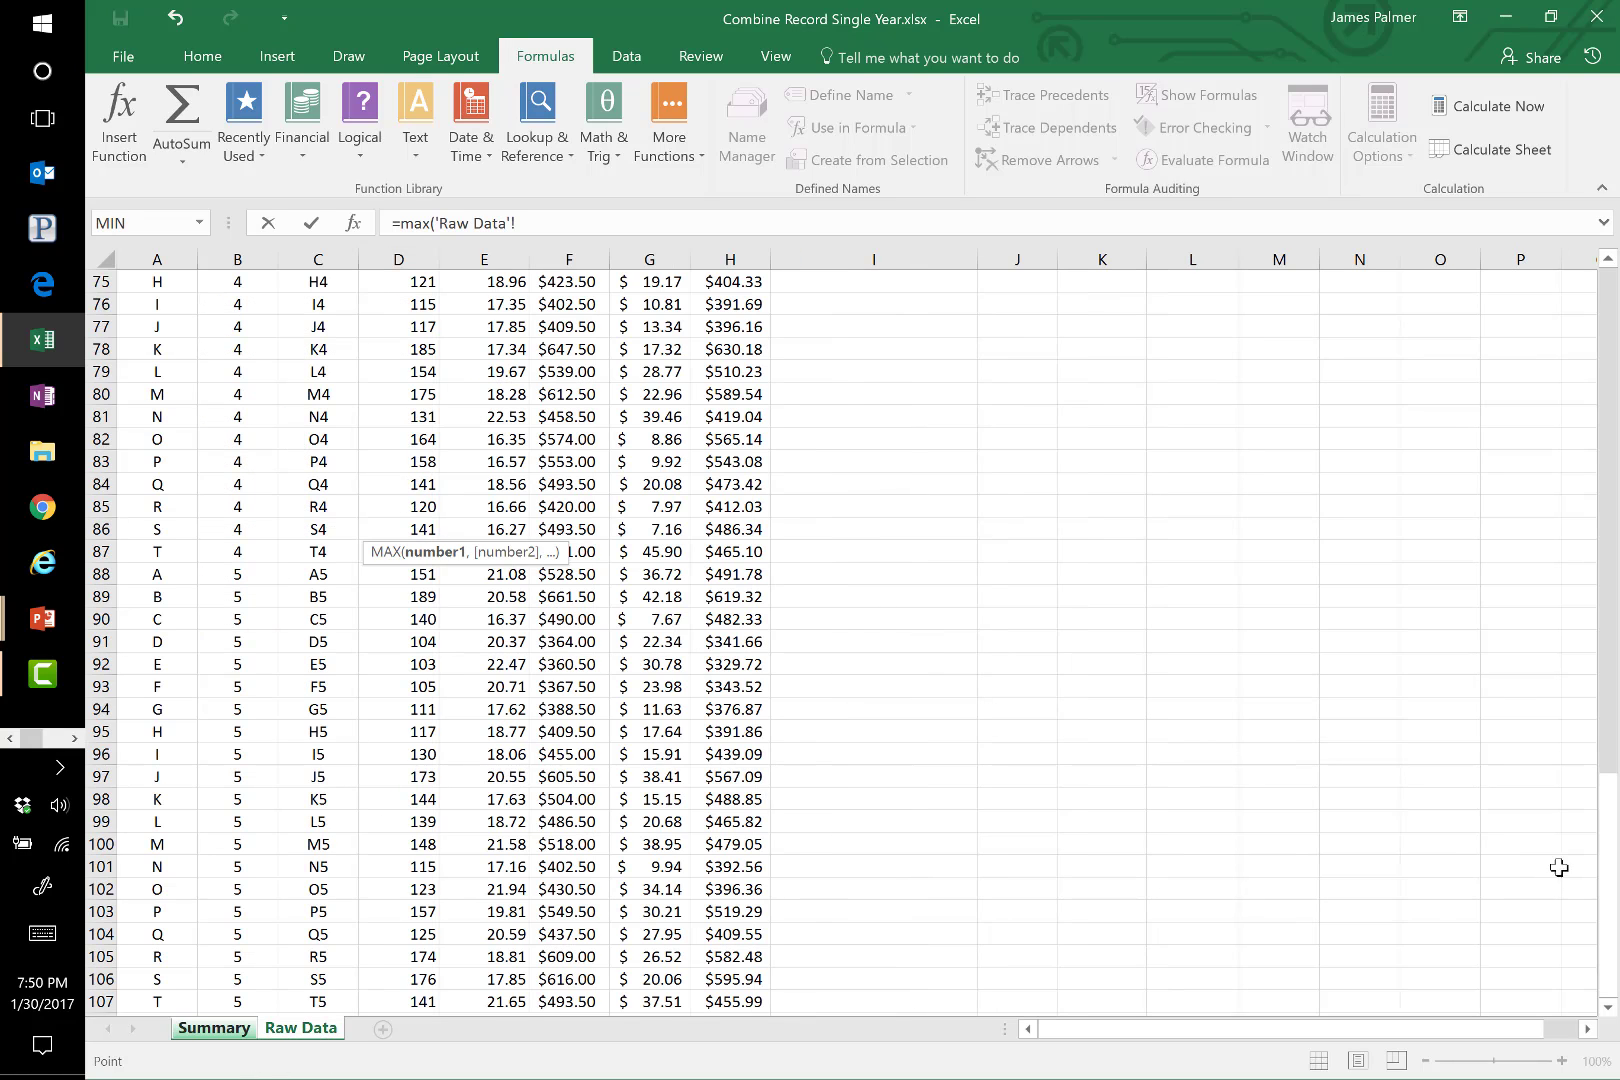
drag(1615, 870, 1612, 300)
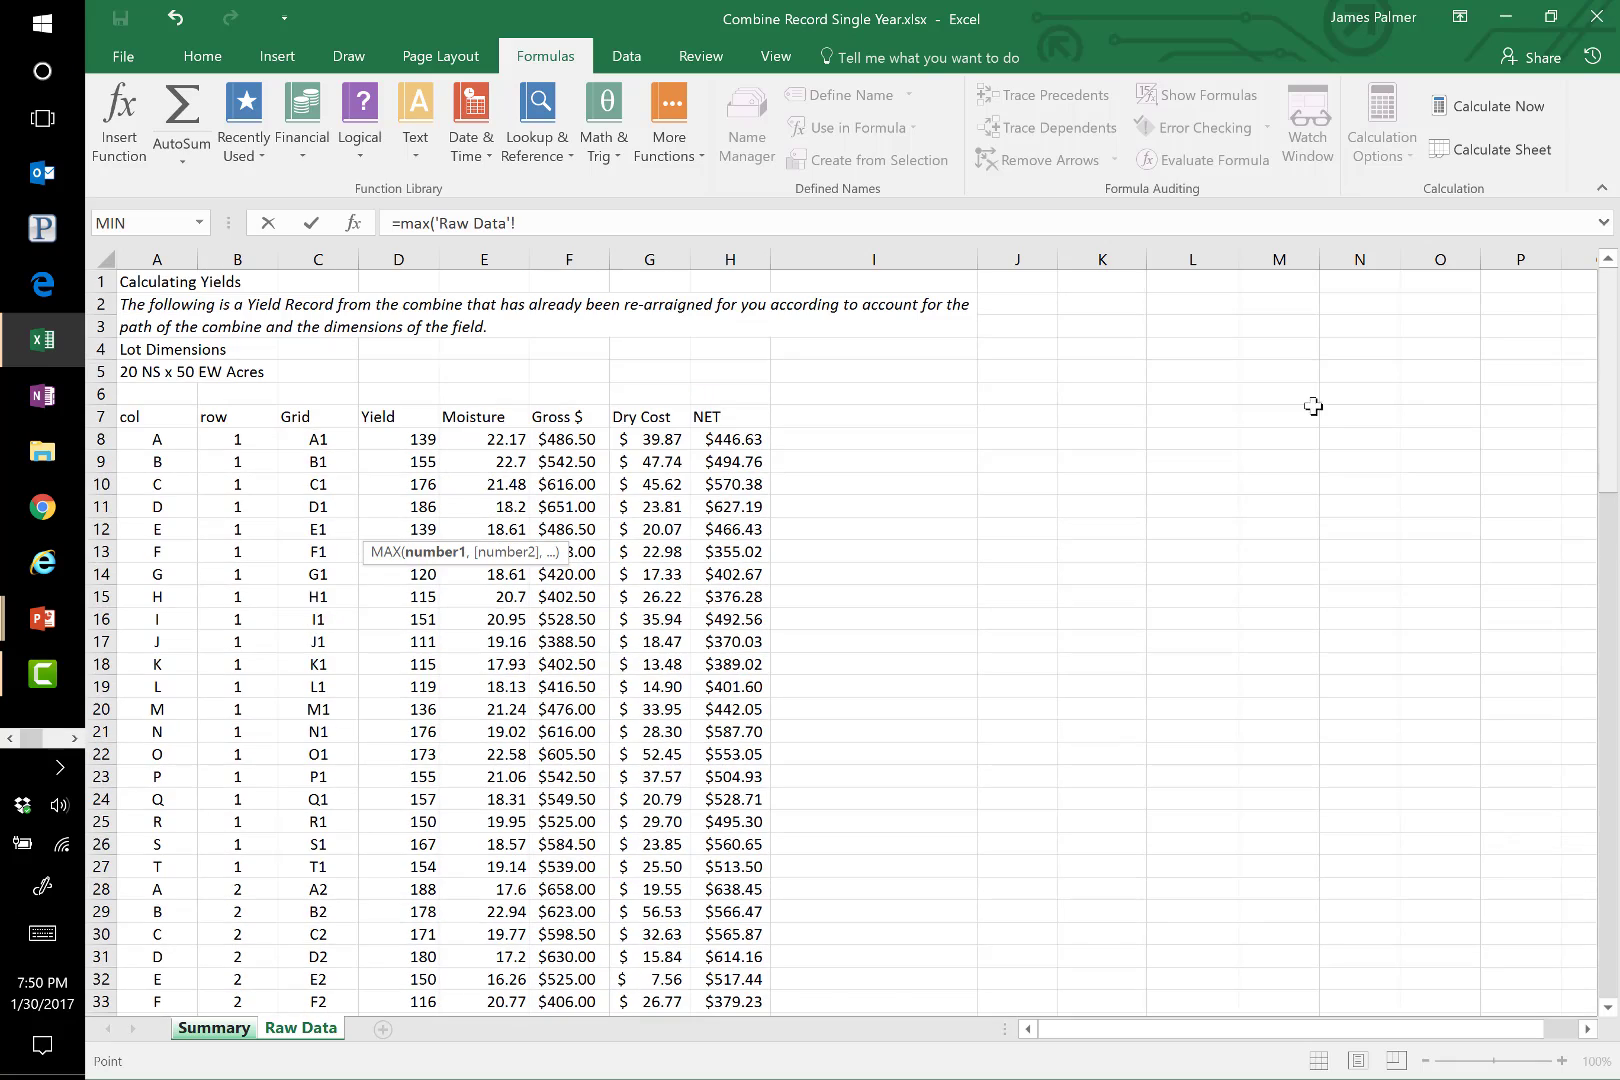
click(501, 439)
key(ctrl+shift+Down)
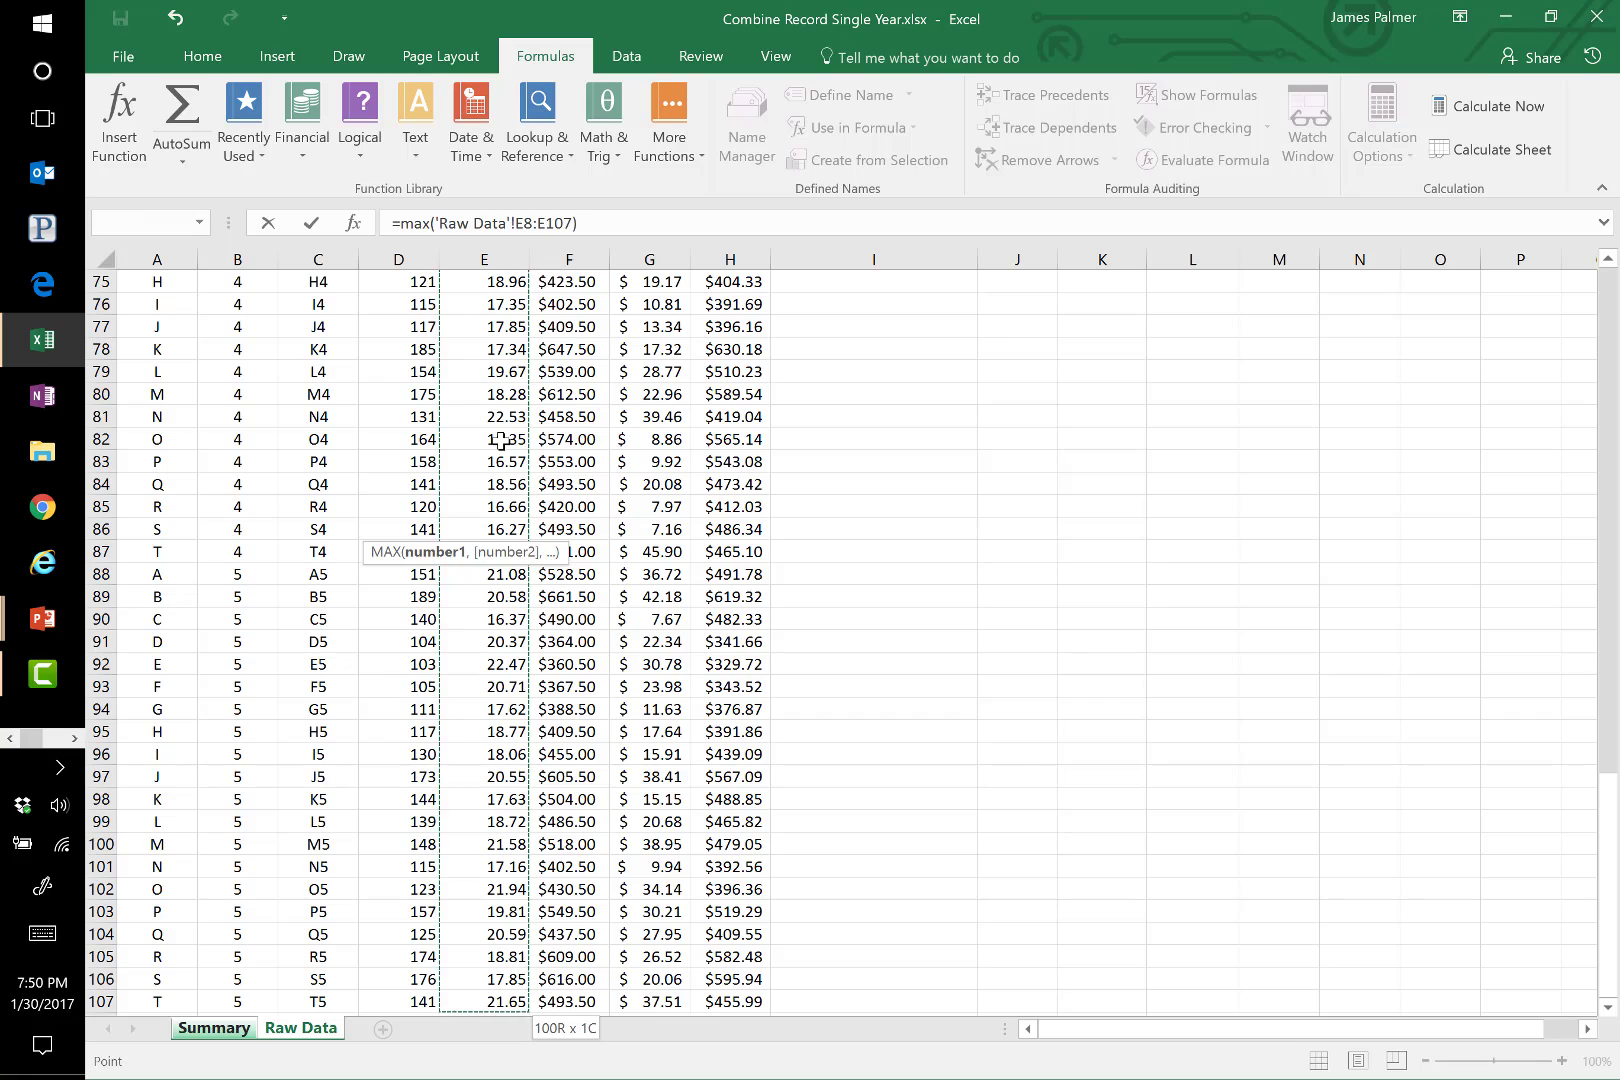
text())
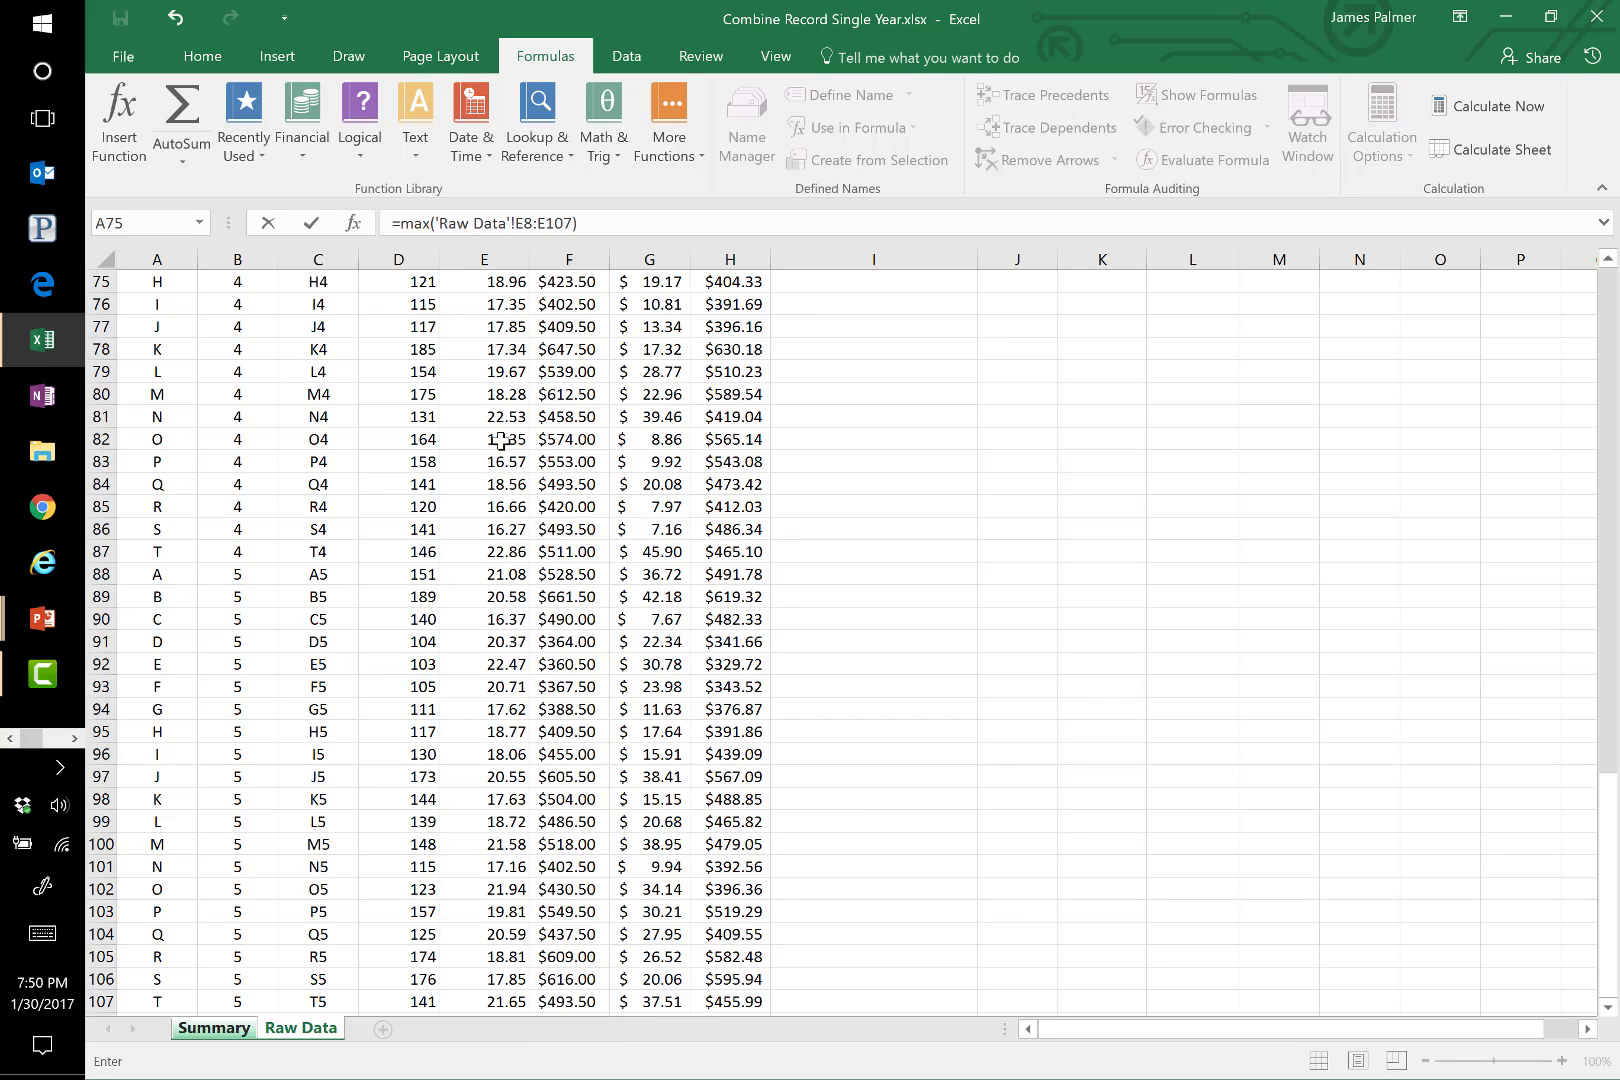
key(Return)
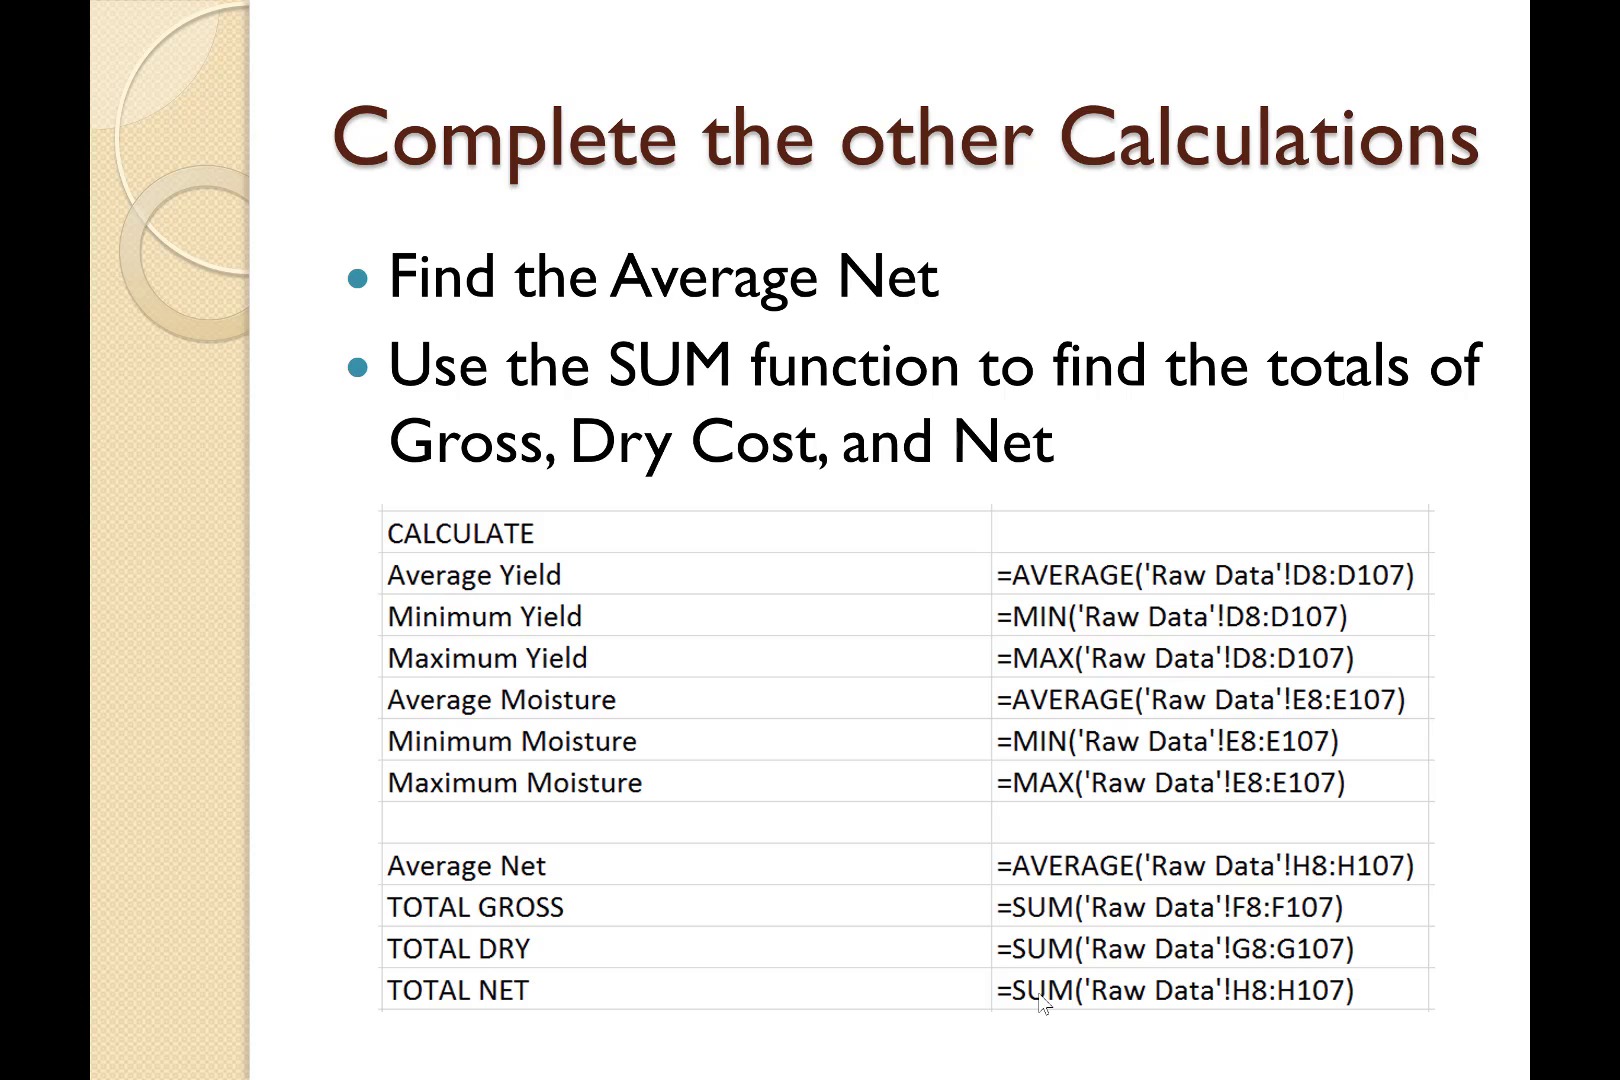
Back in Excel, enter =AVERAGE('Raw Data'!H8:H107) in C14 for Average Net
key(alt+Tab)
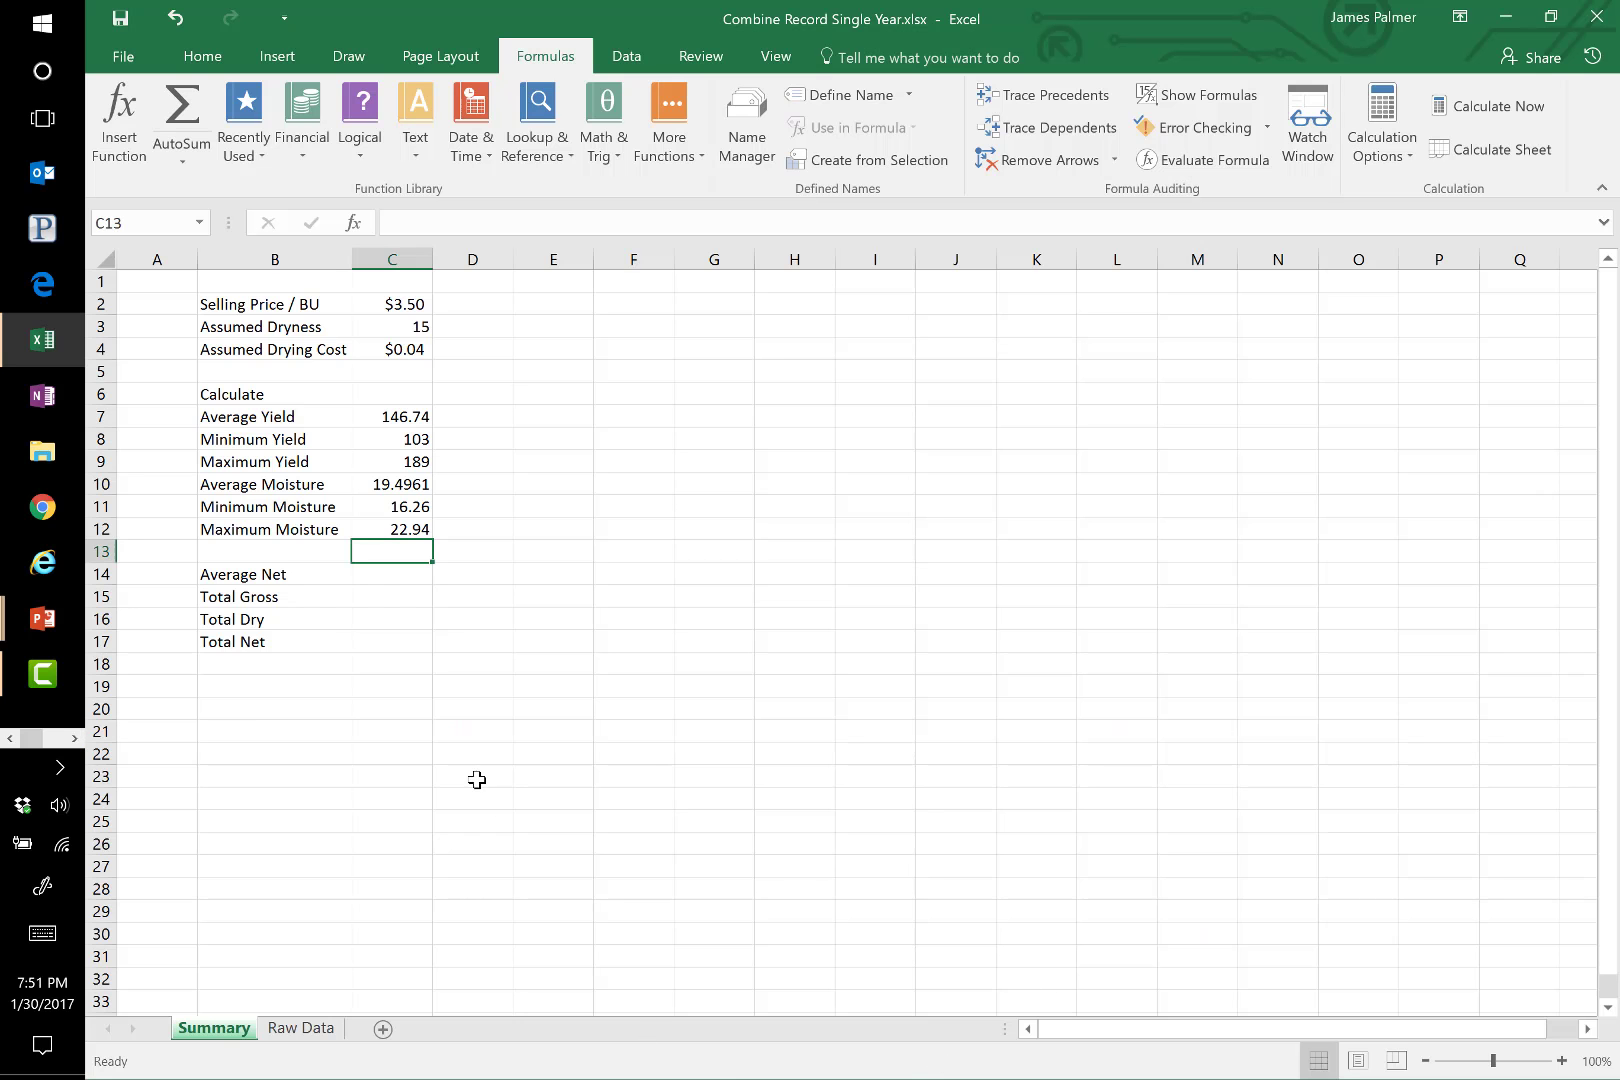
click(395, 573)
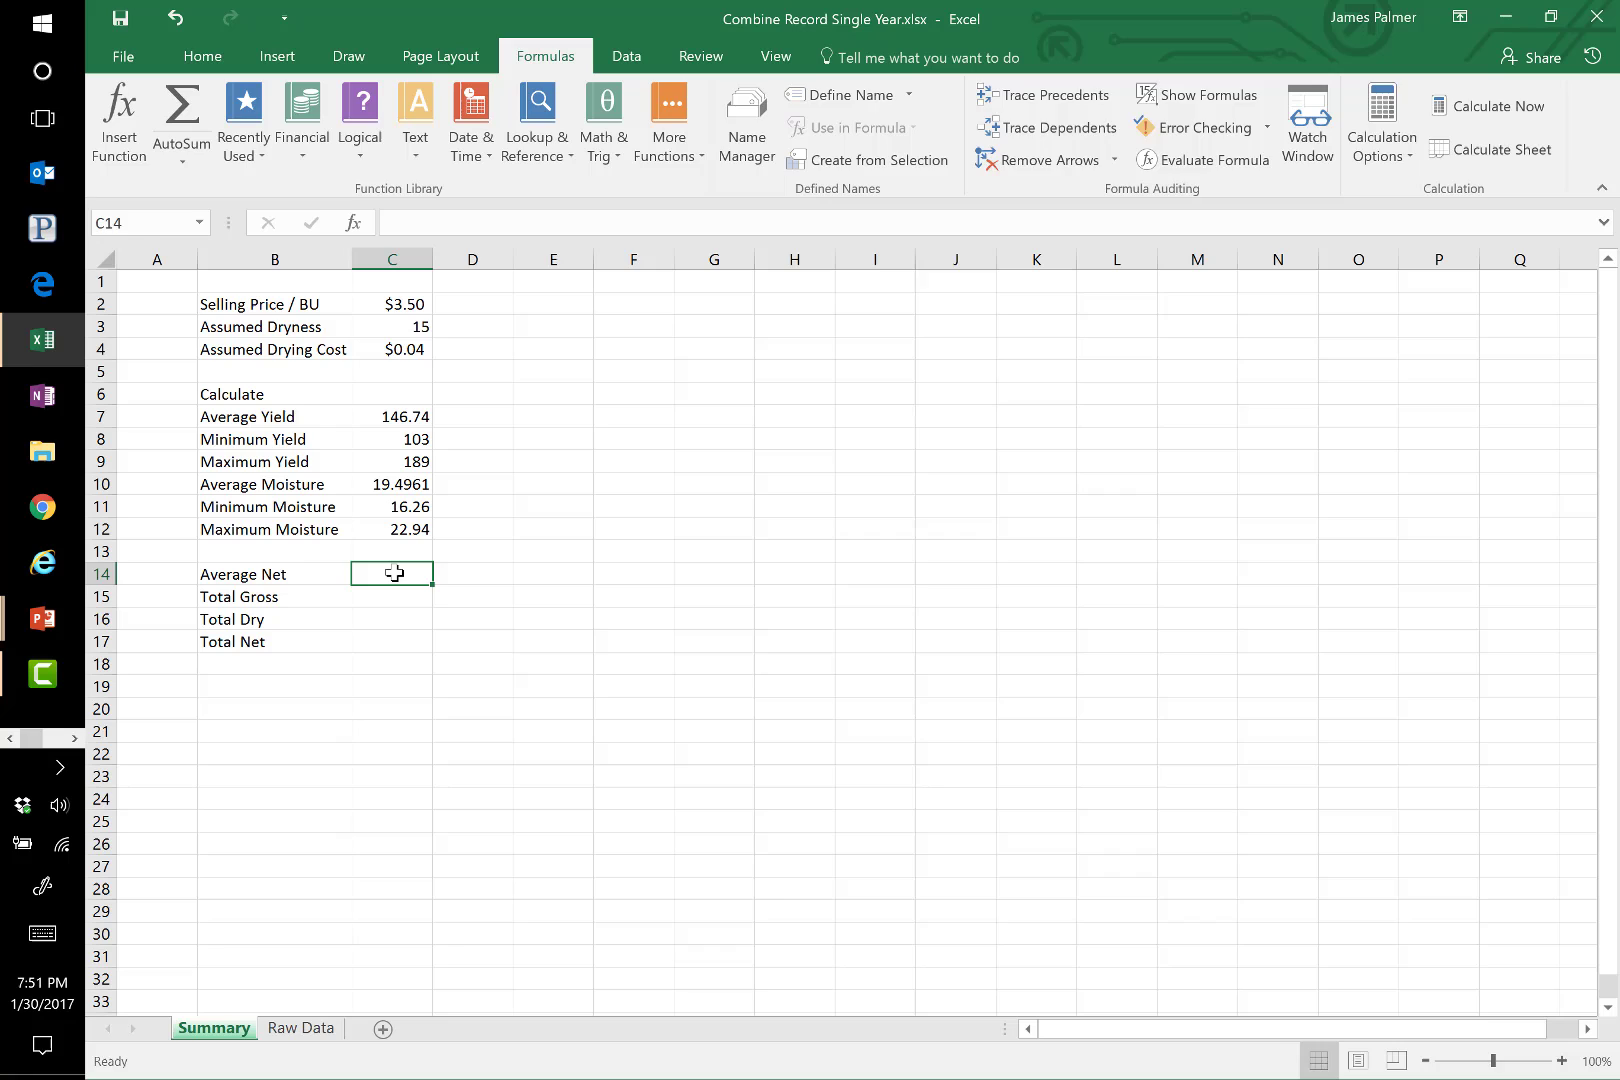
text(=avera)
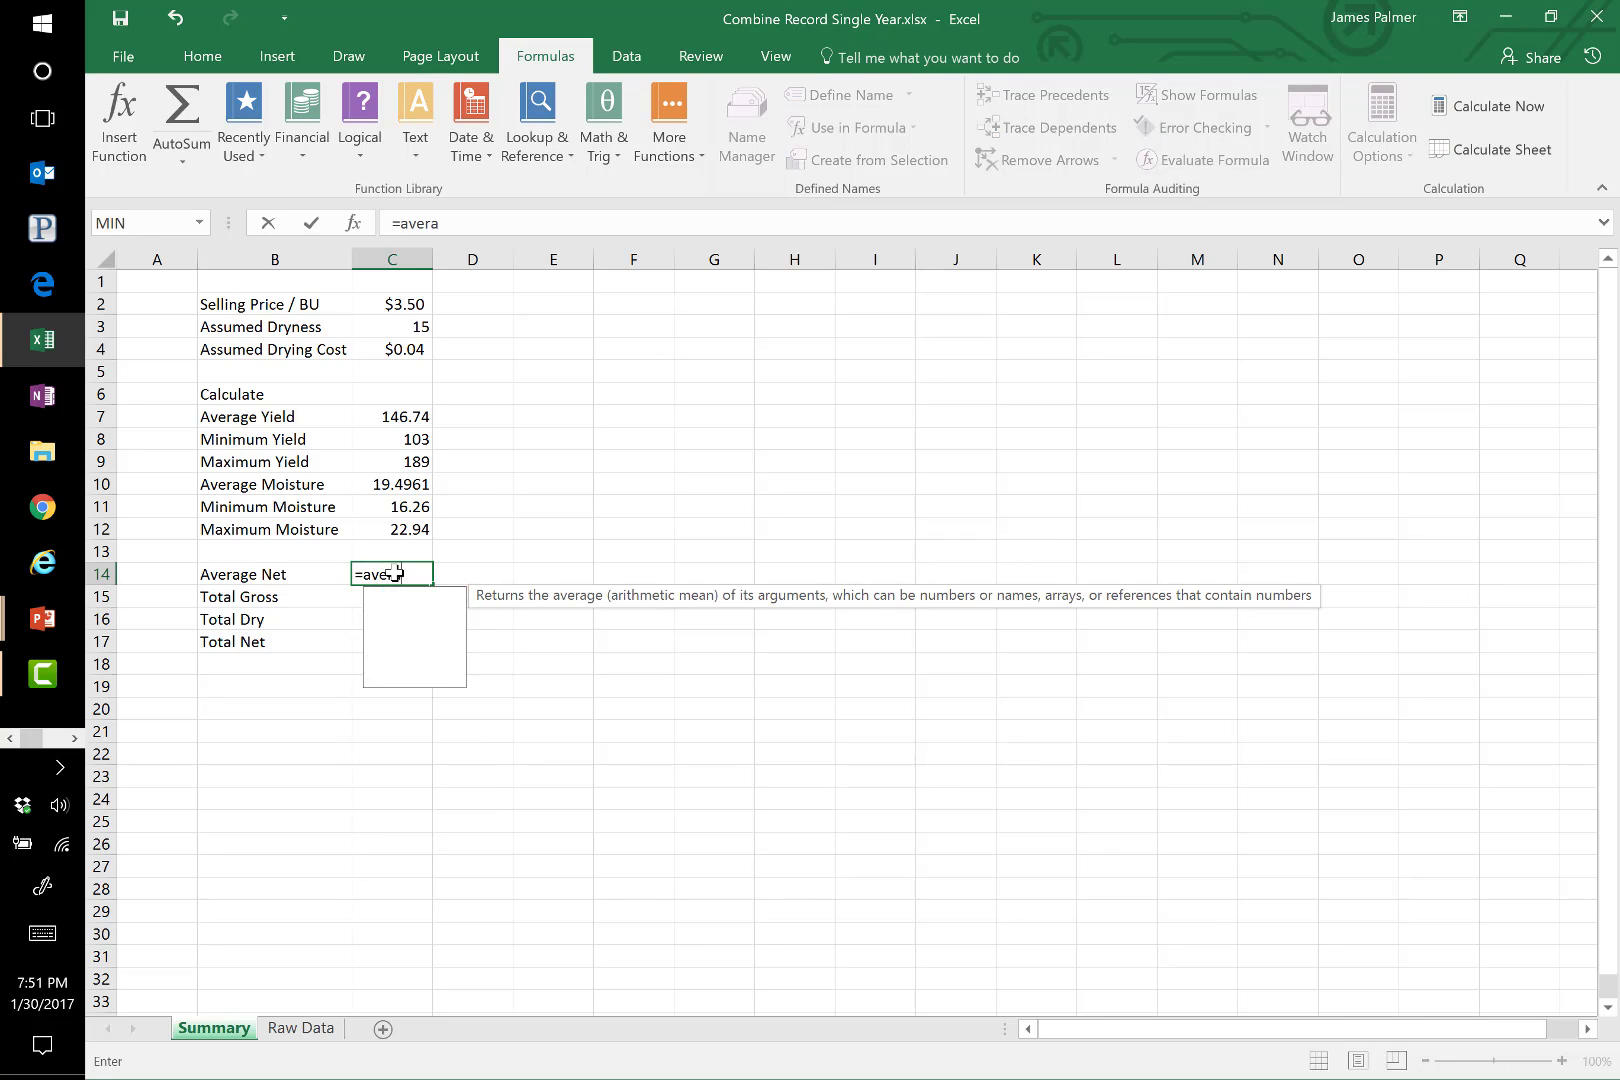
text(ge()
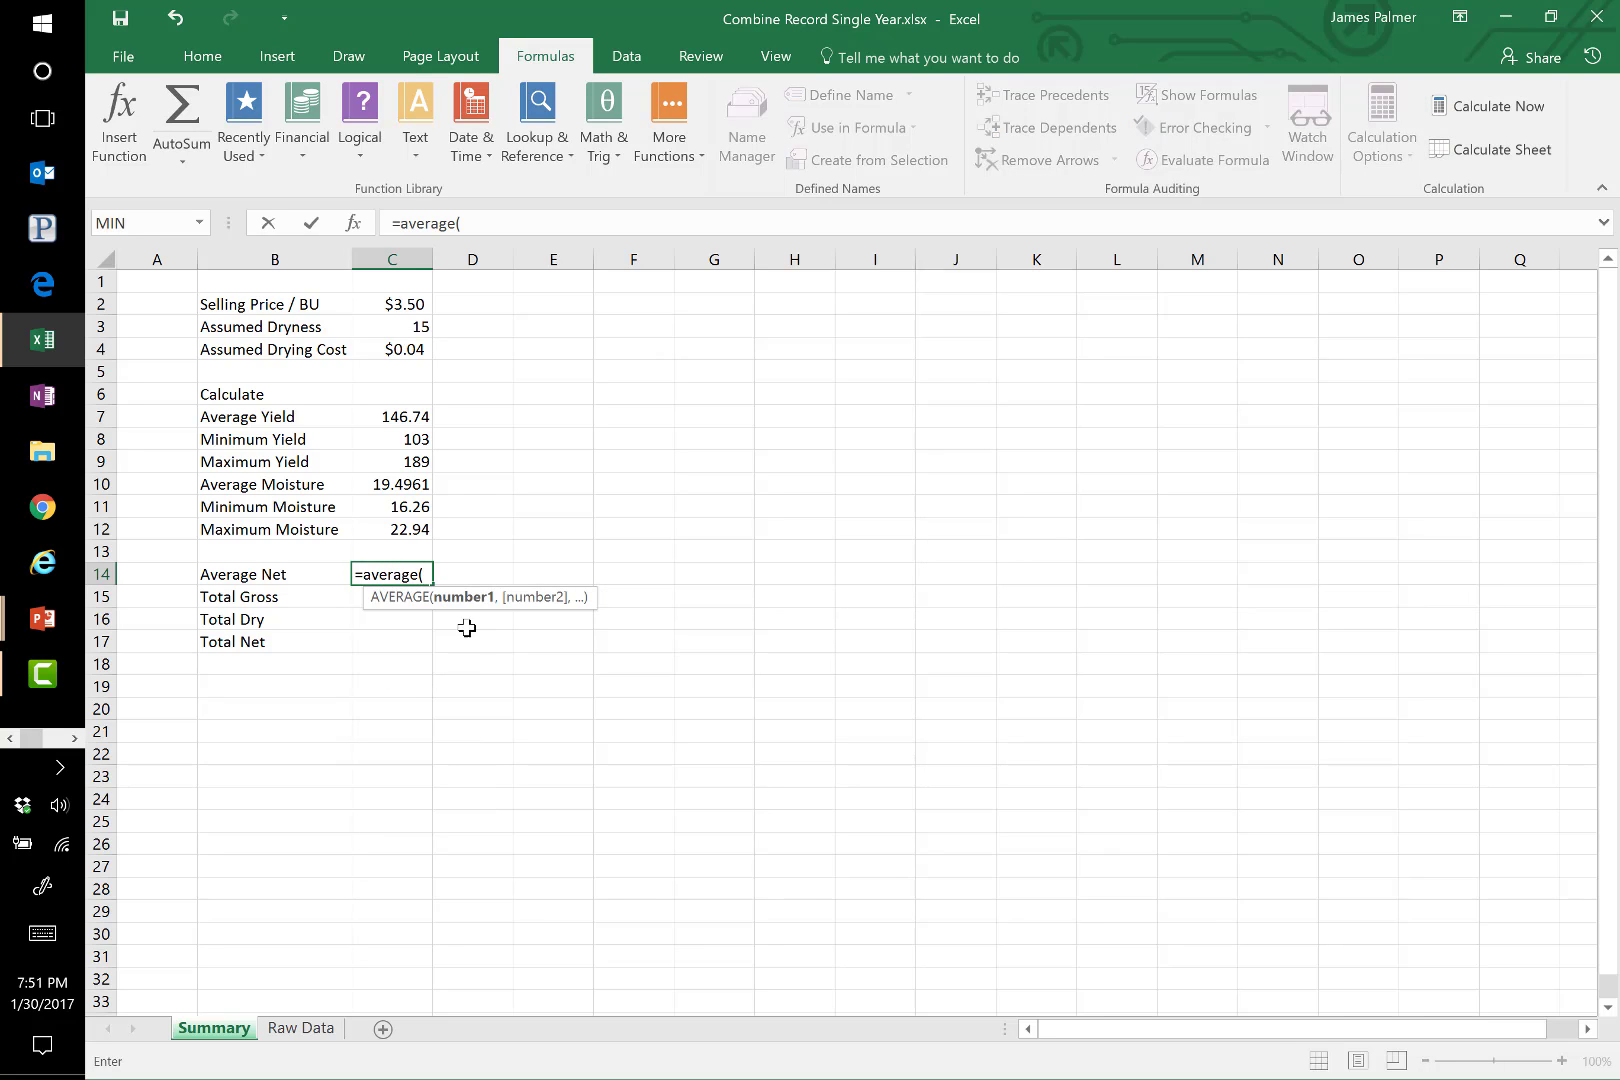
click(298, 1030)
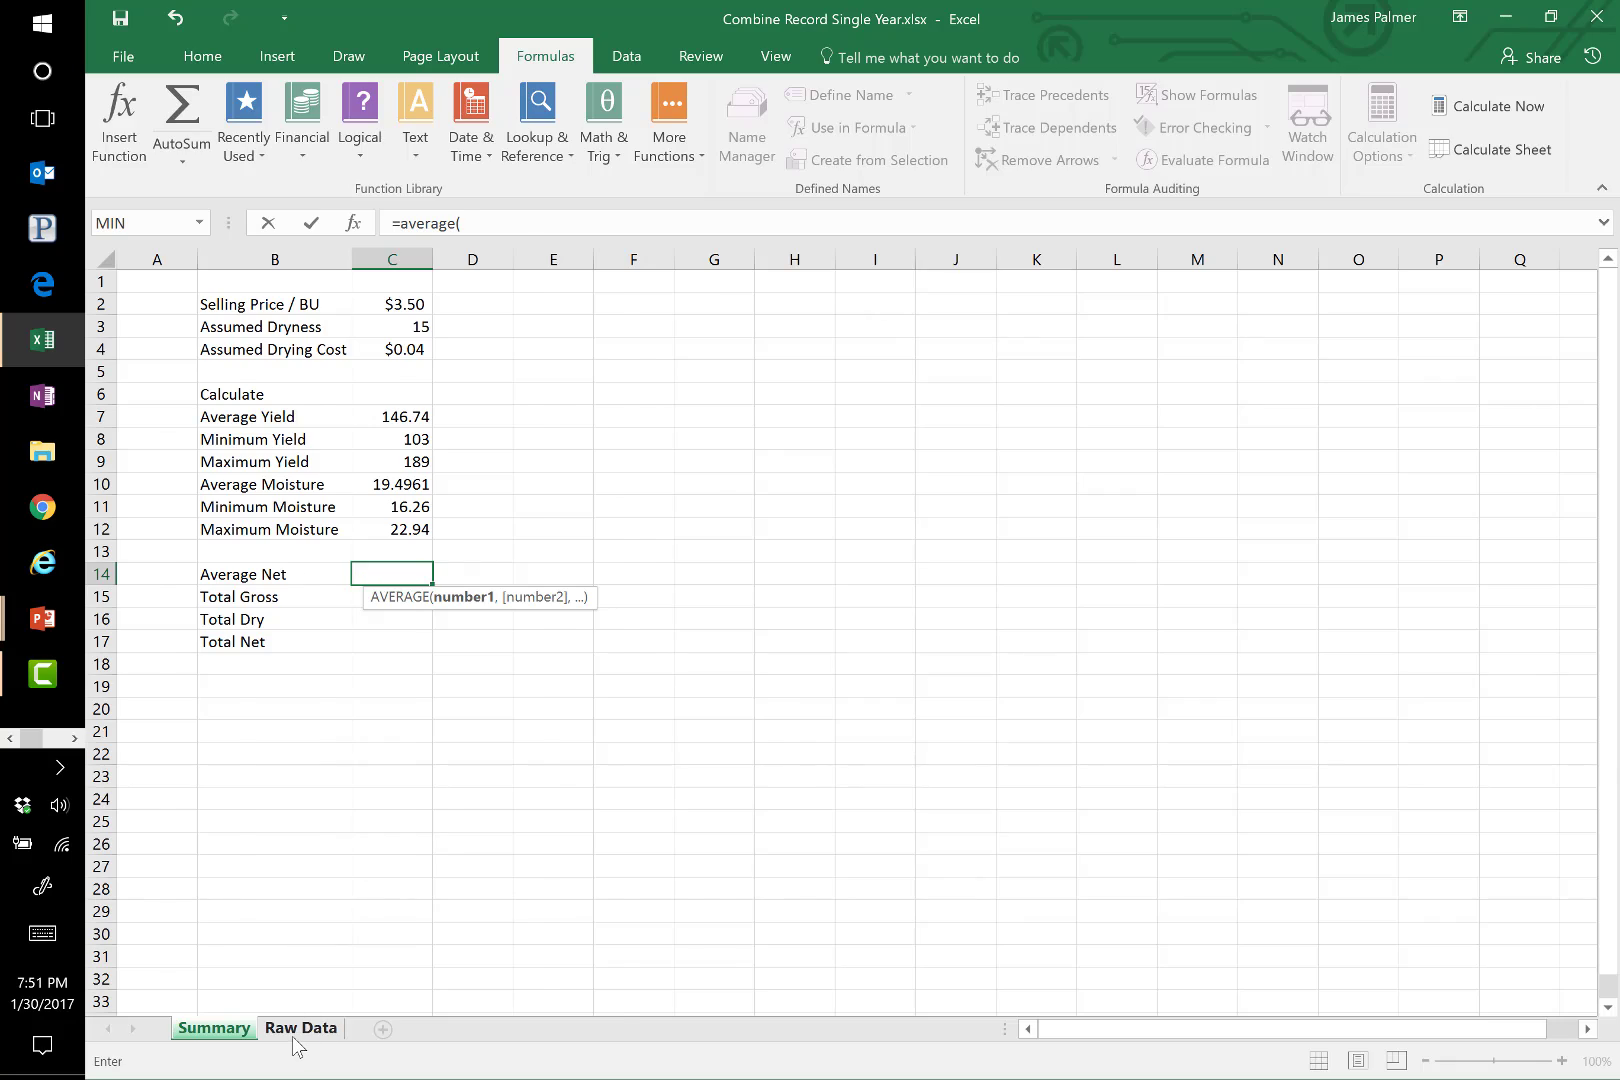
drag(1610, 875, 1580, 380)
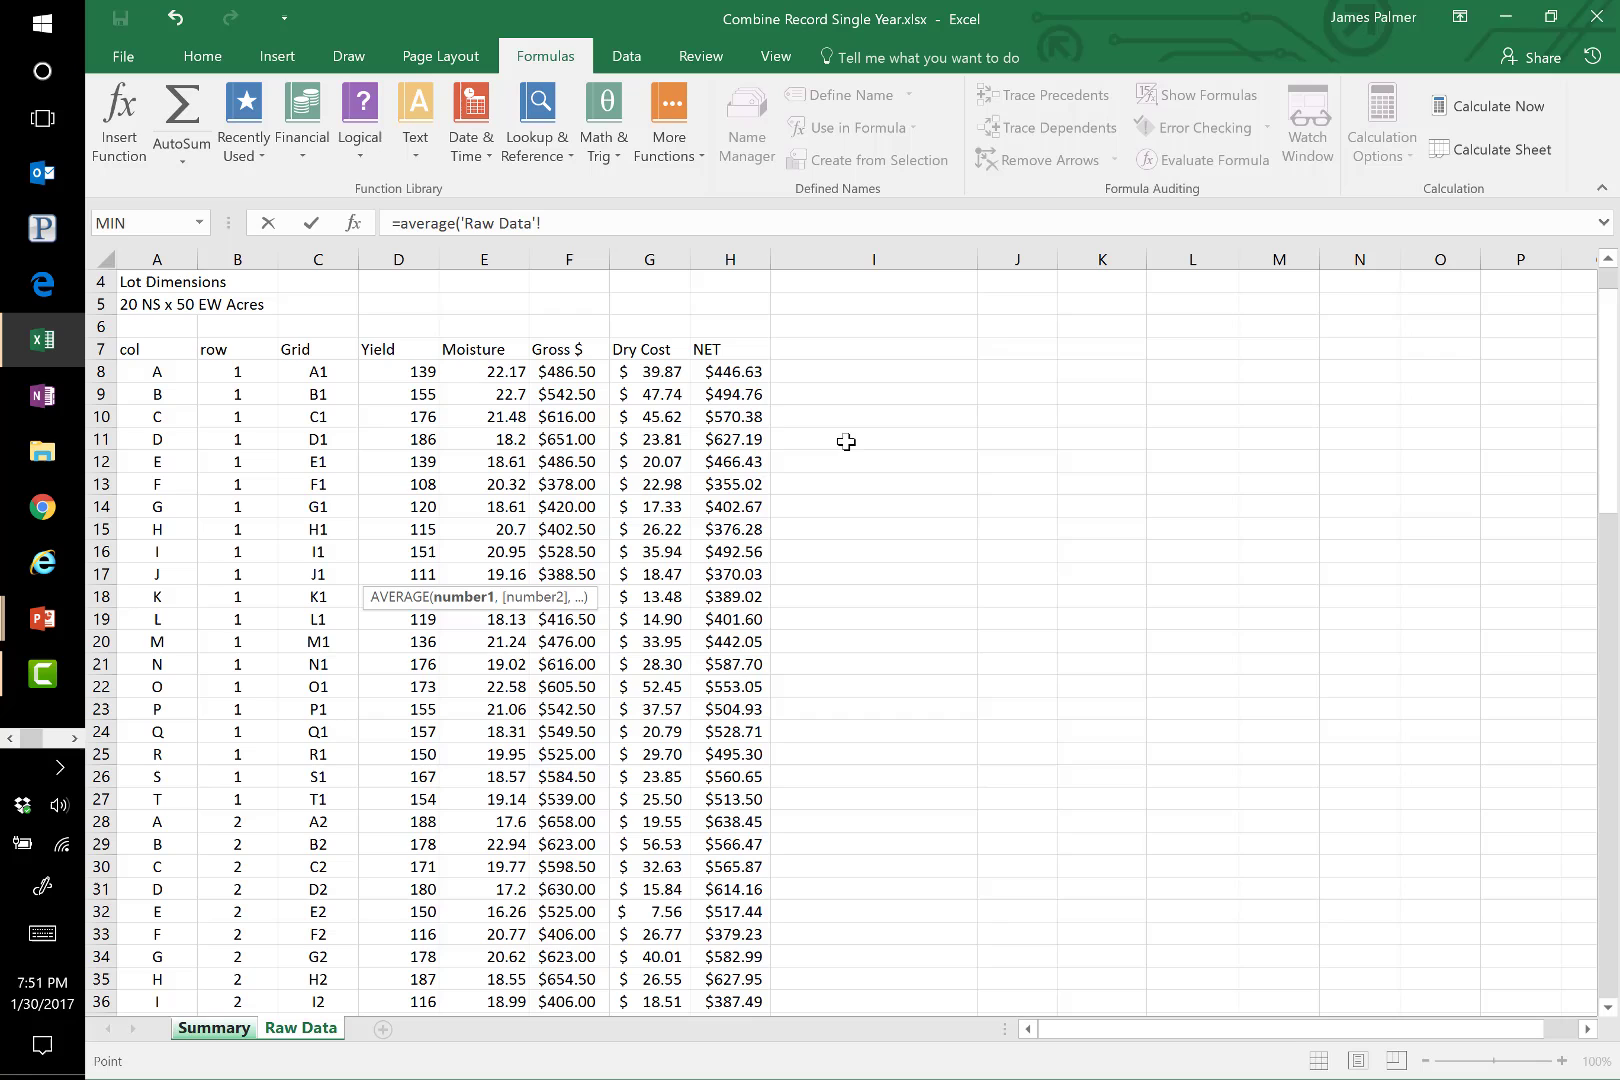
click(731, 372)
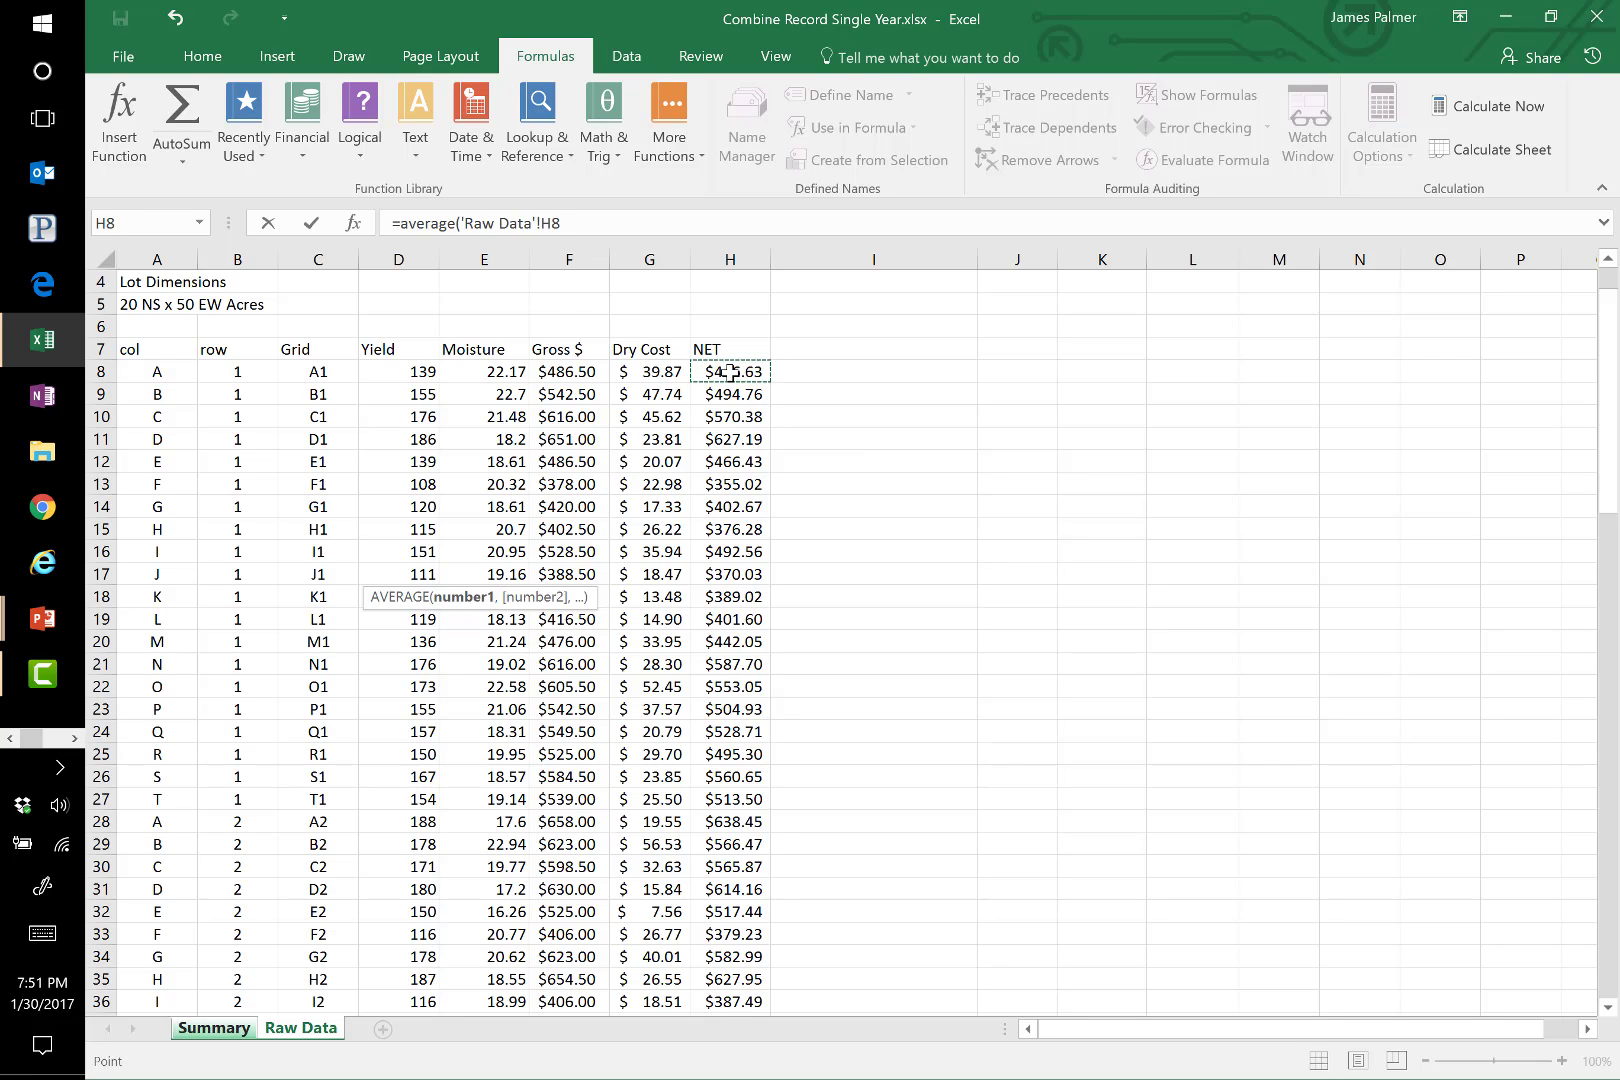
key(ctrl+shift+Down)
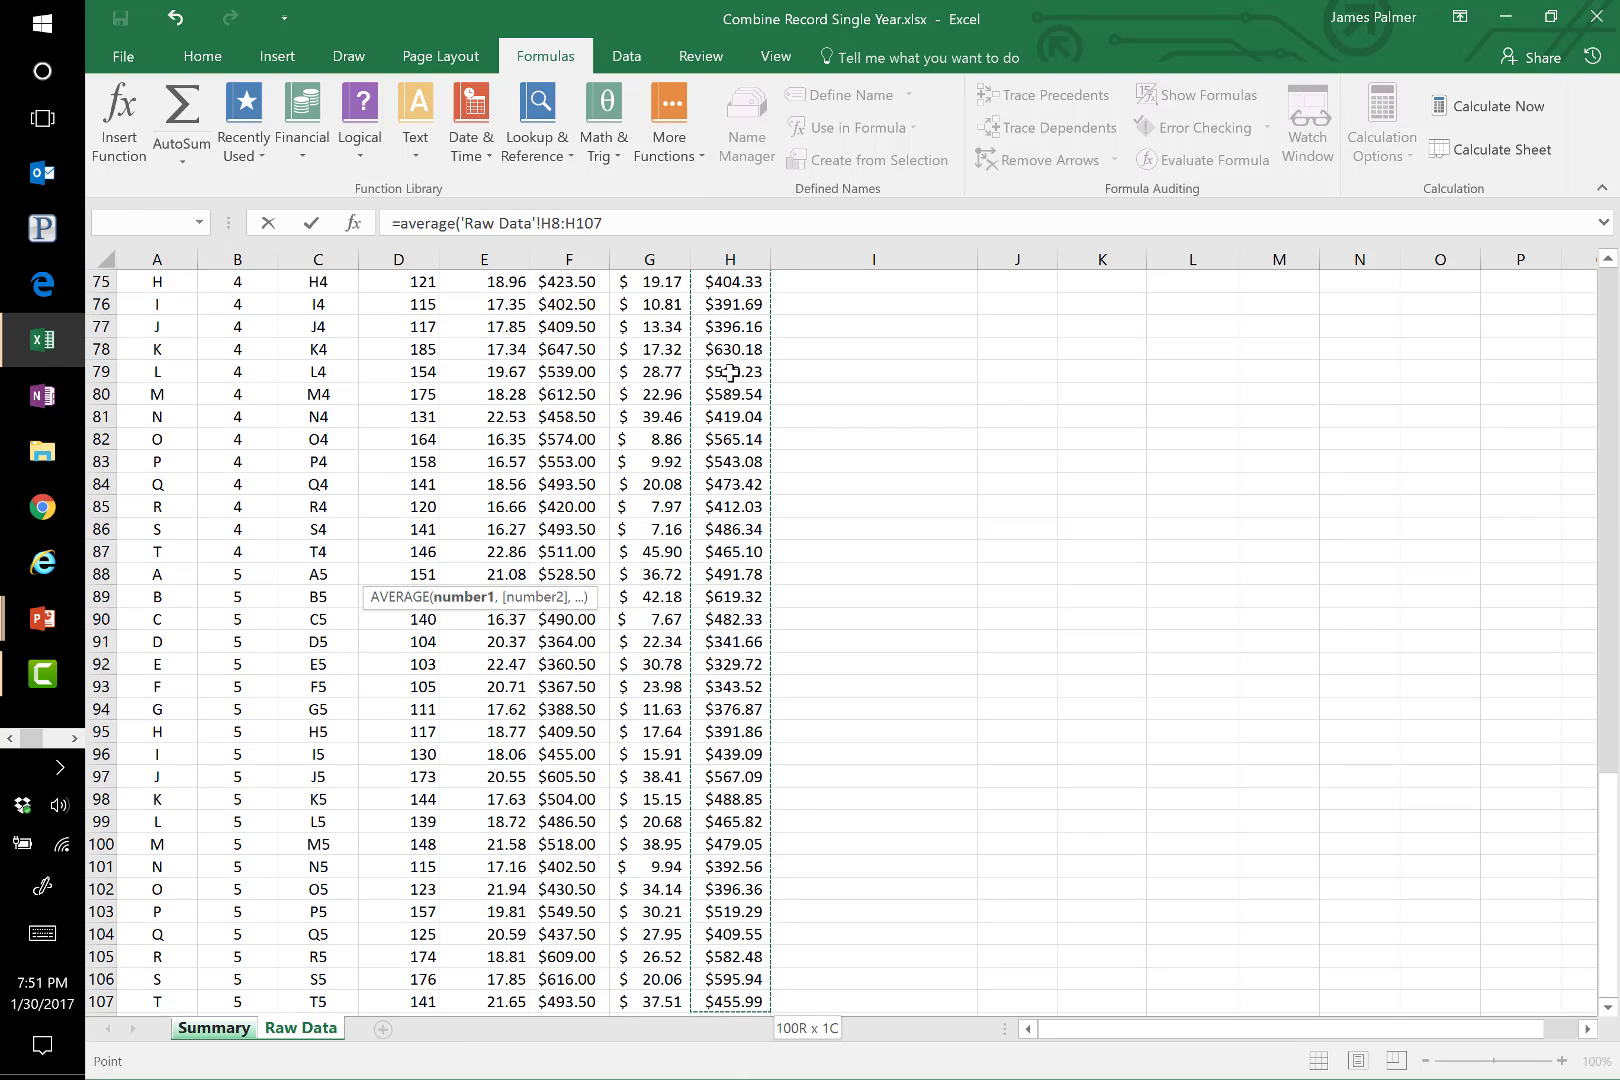
text())
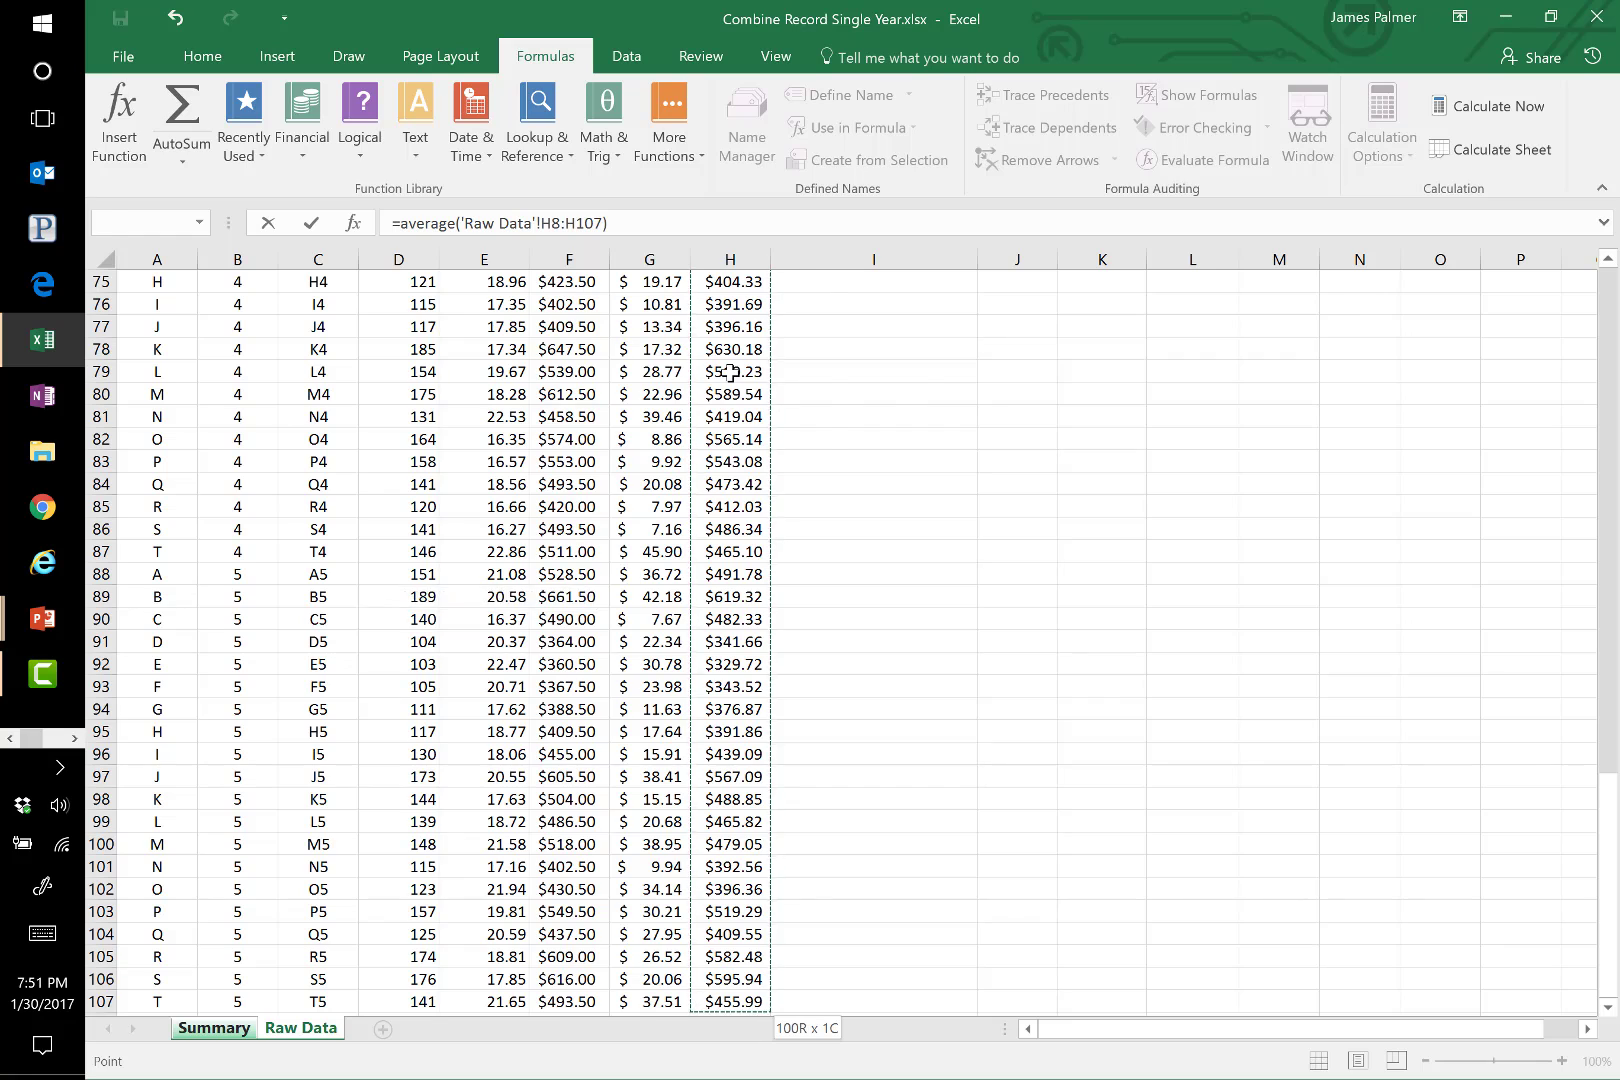
key(Return)
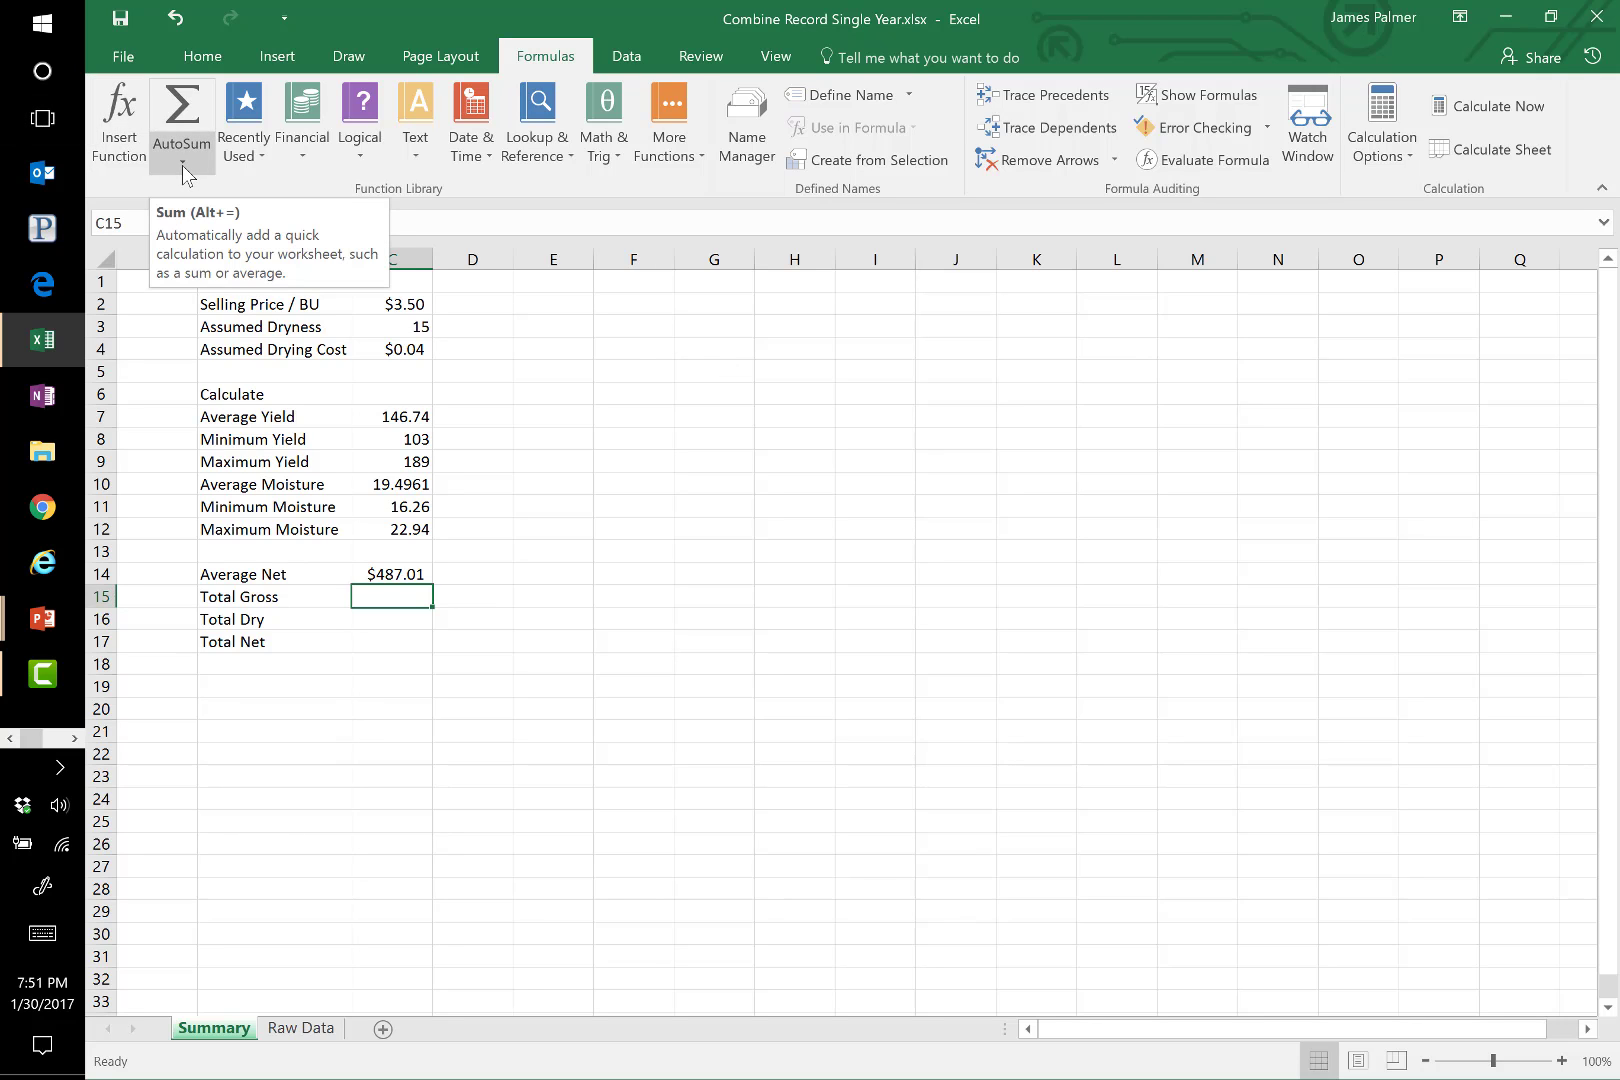
Insert =SUM('Raw Data'!F8:F107) in C15 through Insert Function for Total Gross
click(120, 150)
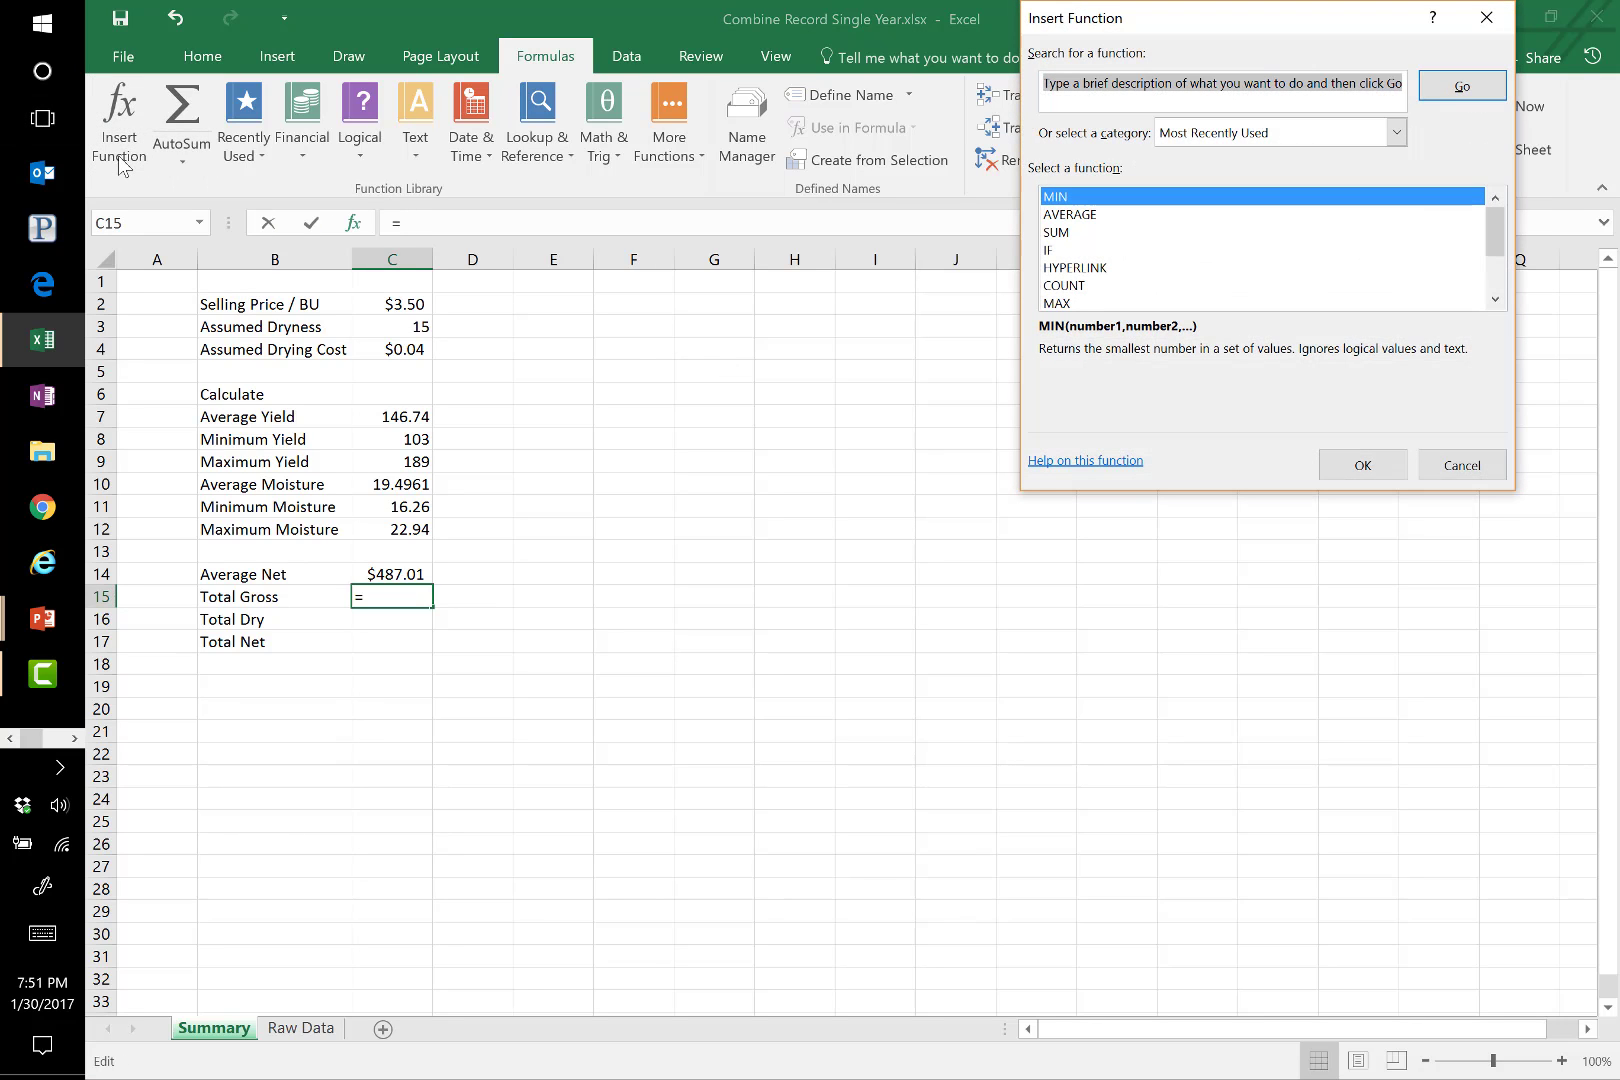
text(sum)
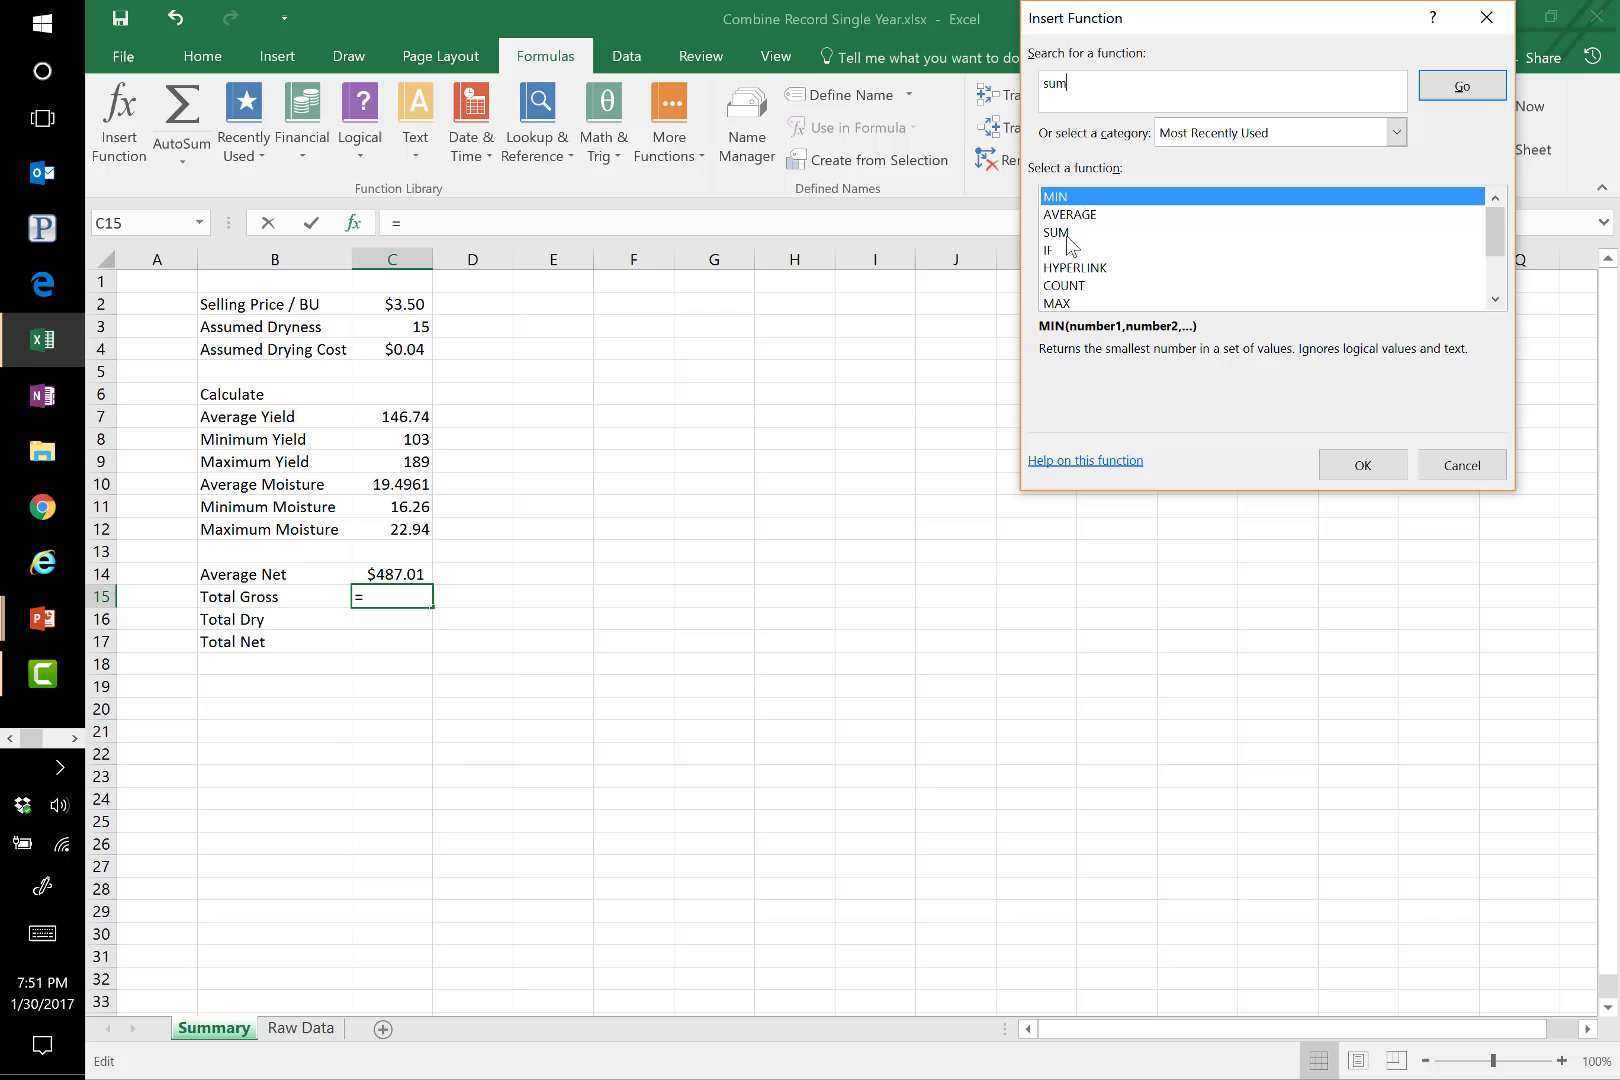
click(1463, 86)
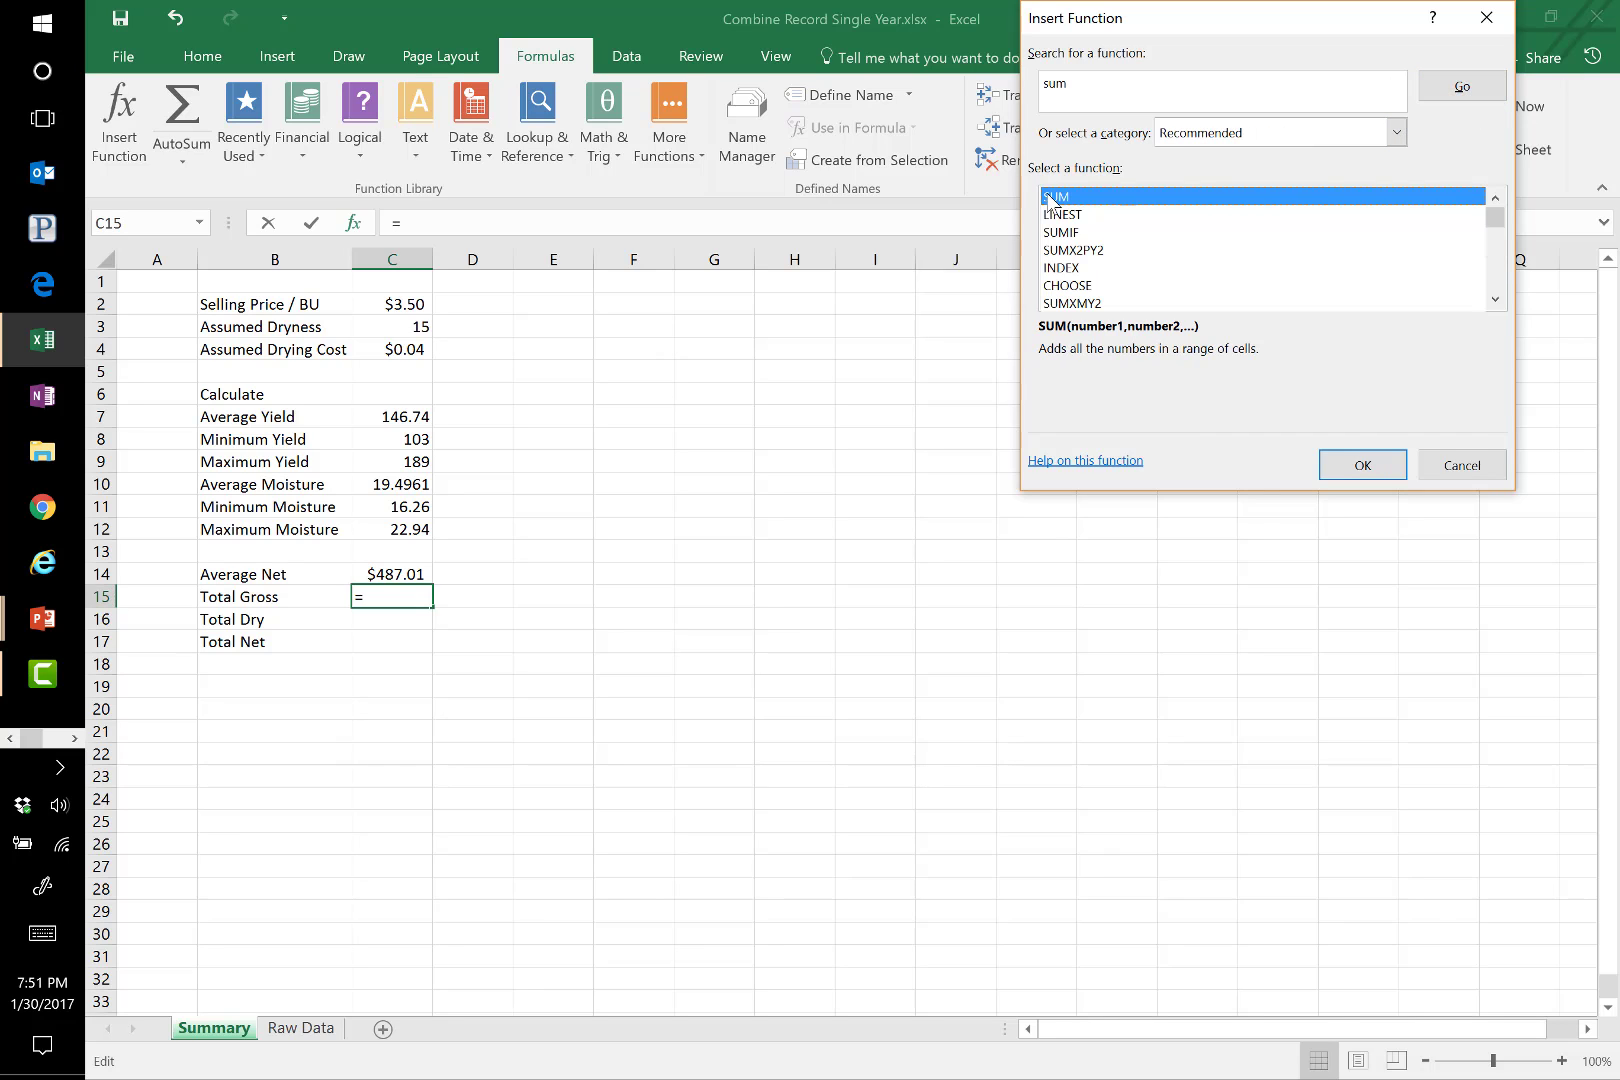
click(1360, 463)
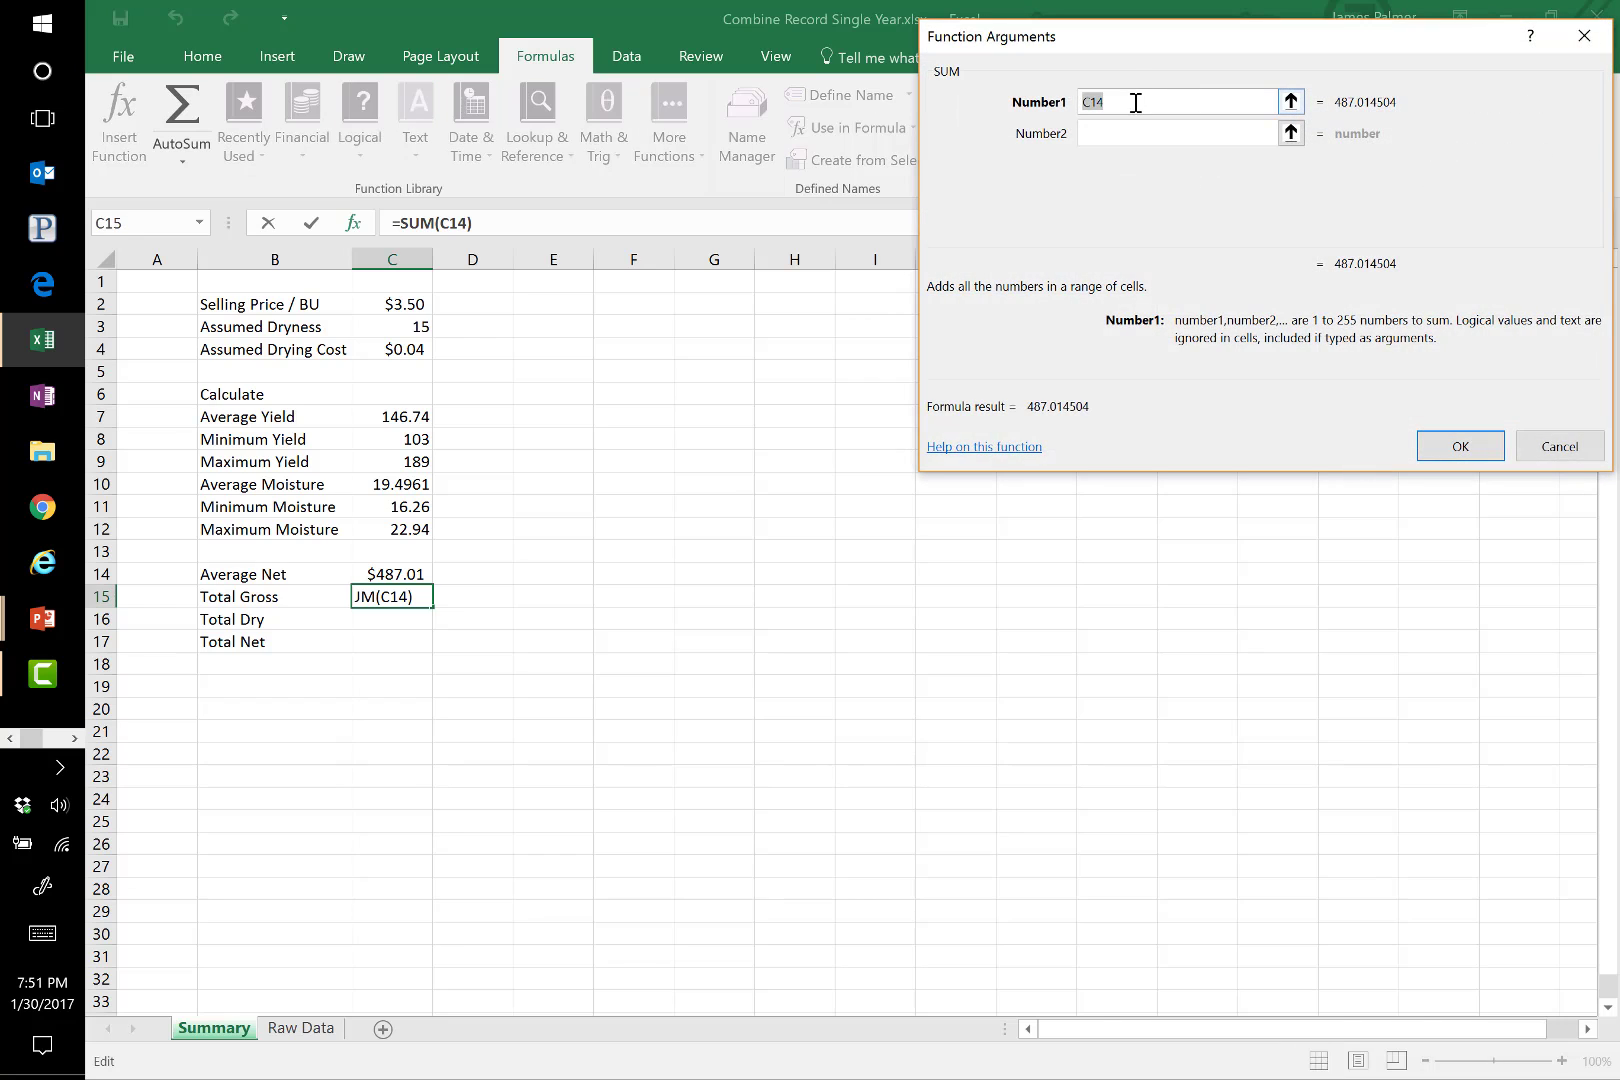
key(BackSpace)
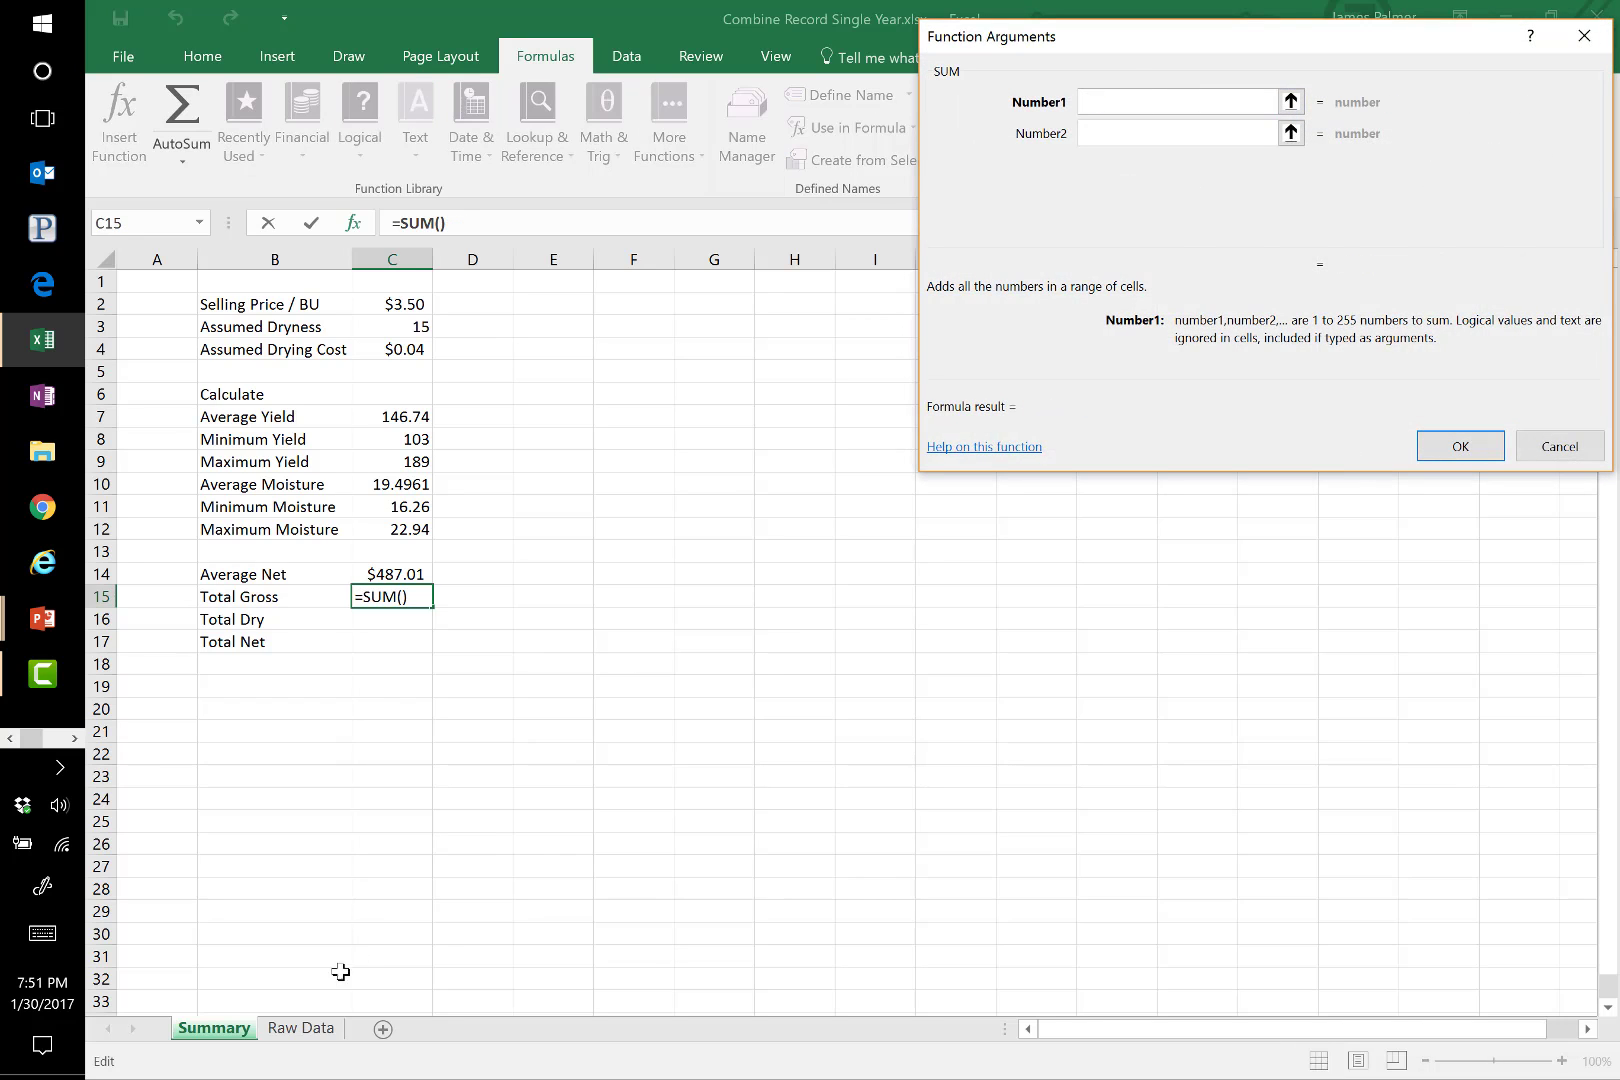
click(304, 1030)
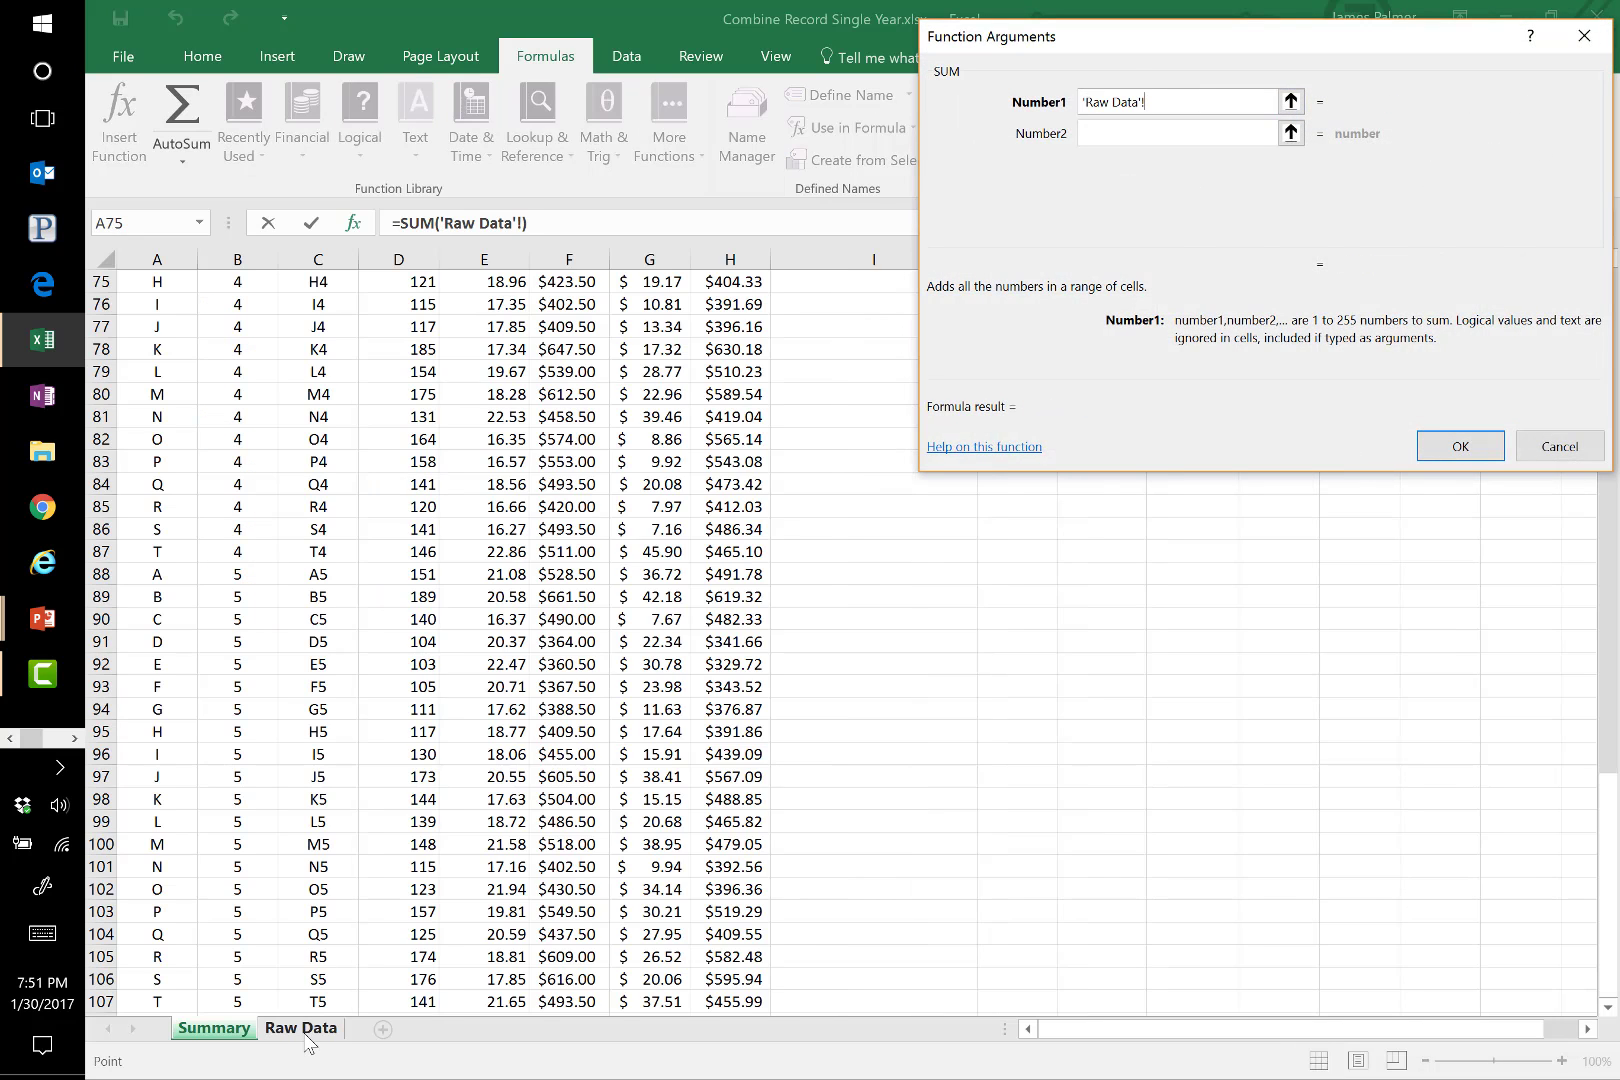
click(215, 1030)
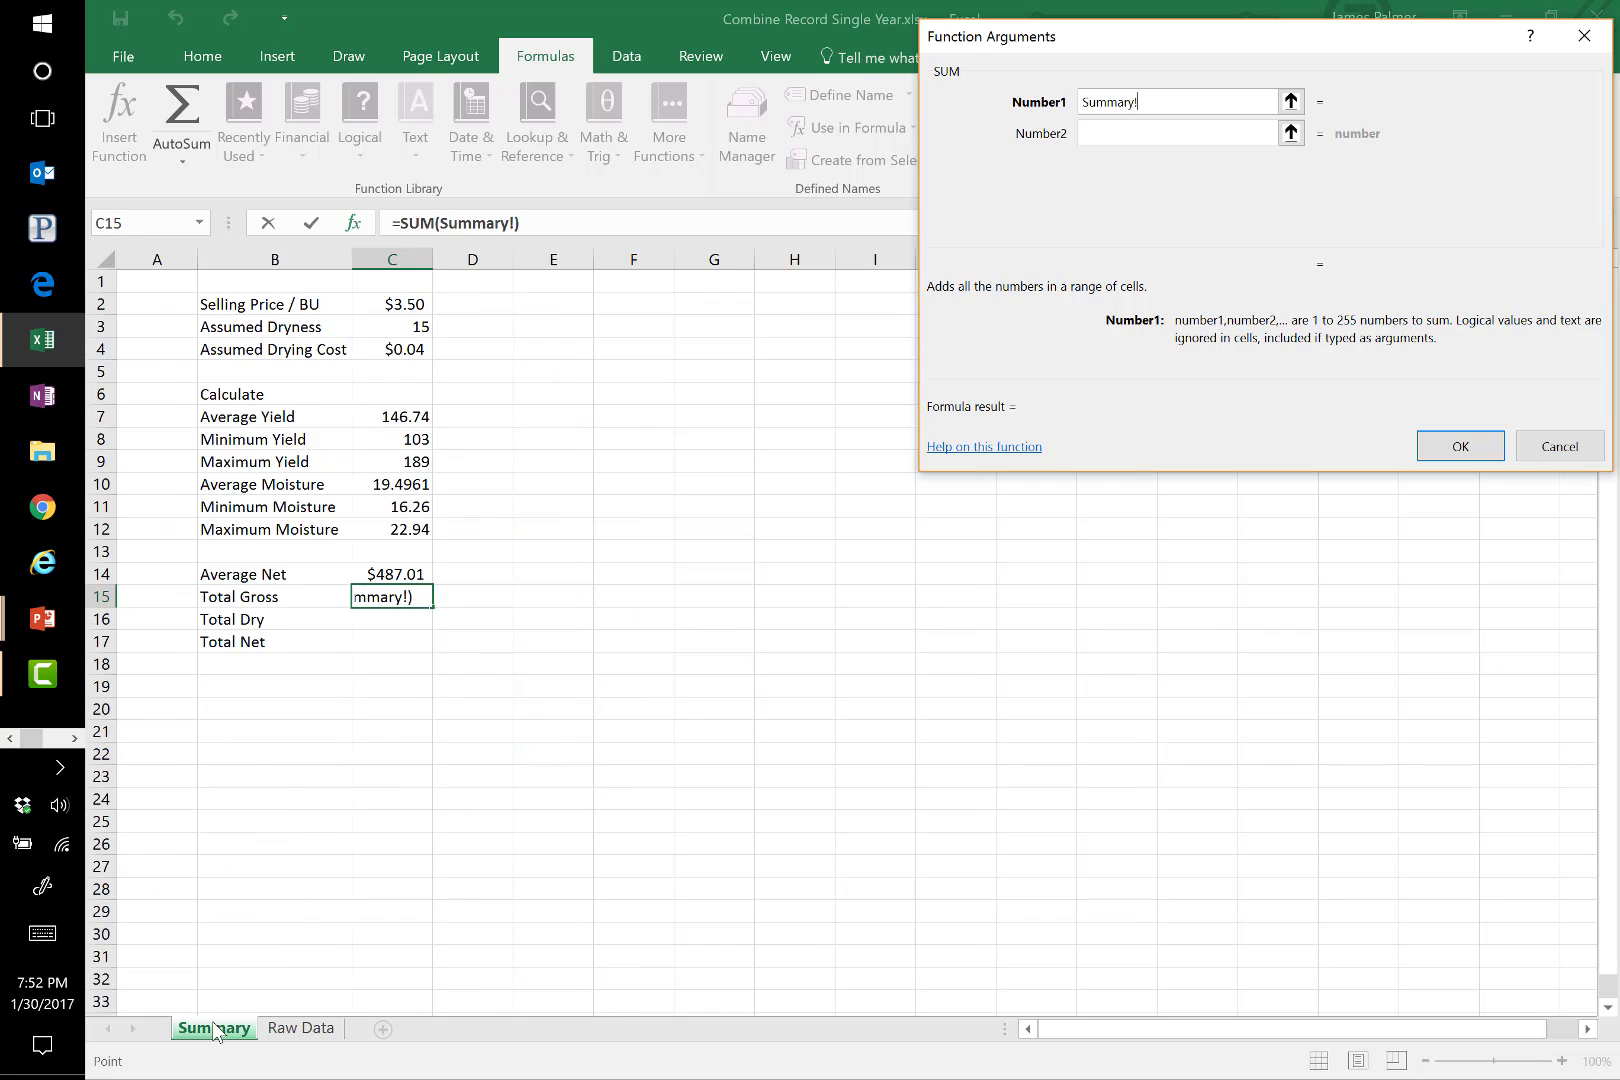
click(306, 1032)
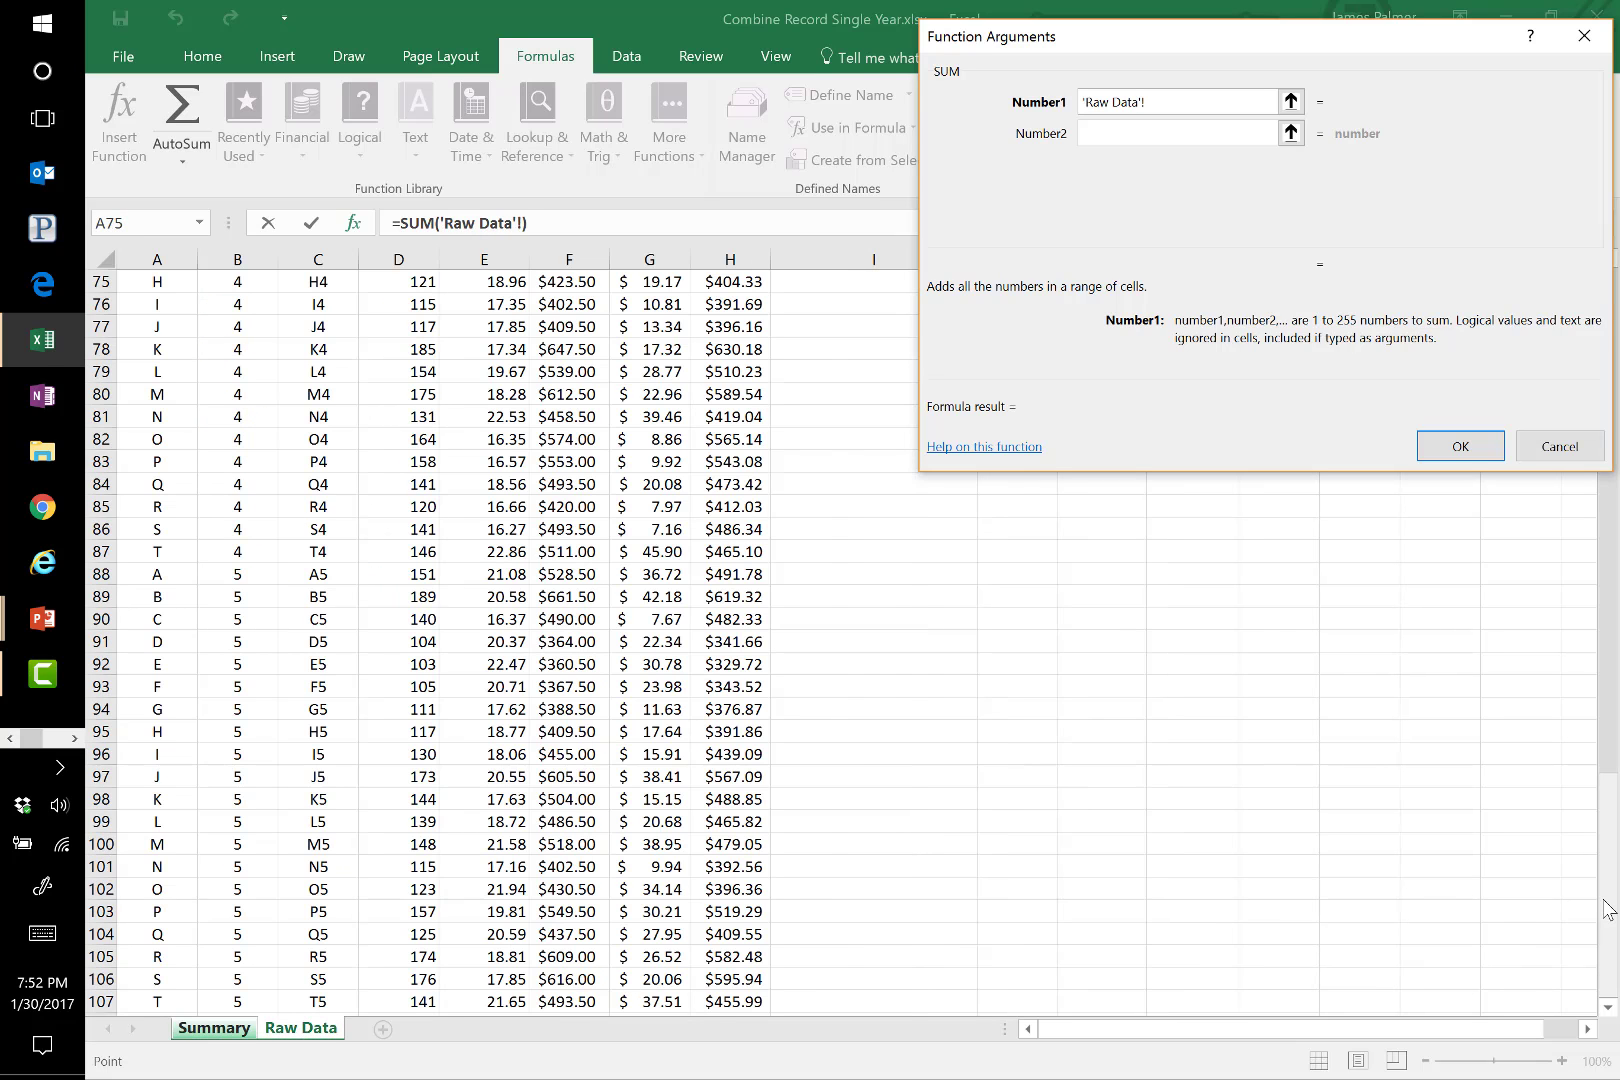
drag(1608, 910, 1583, 408)
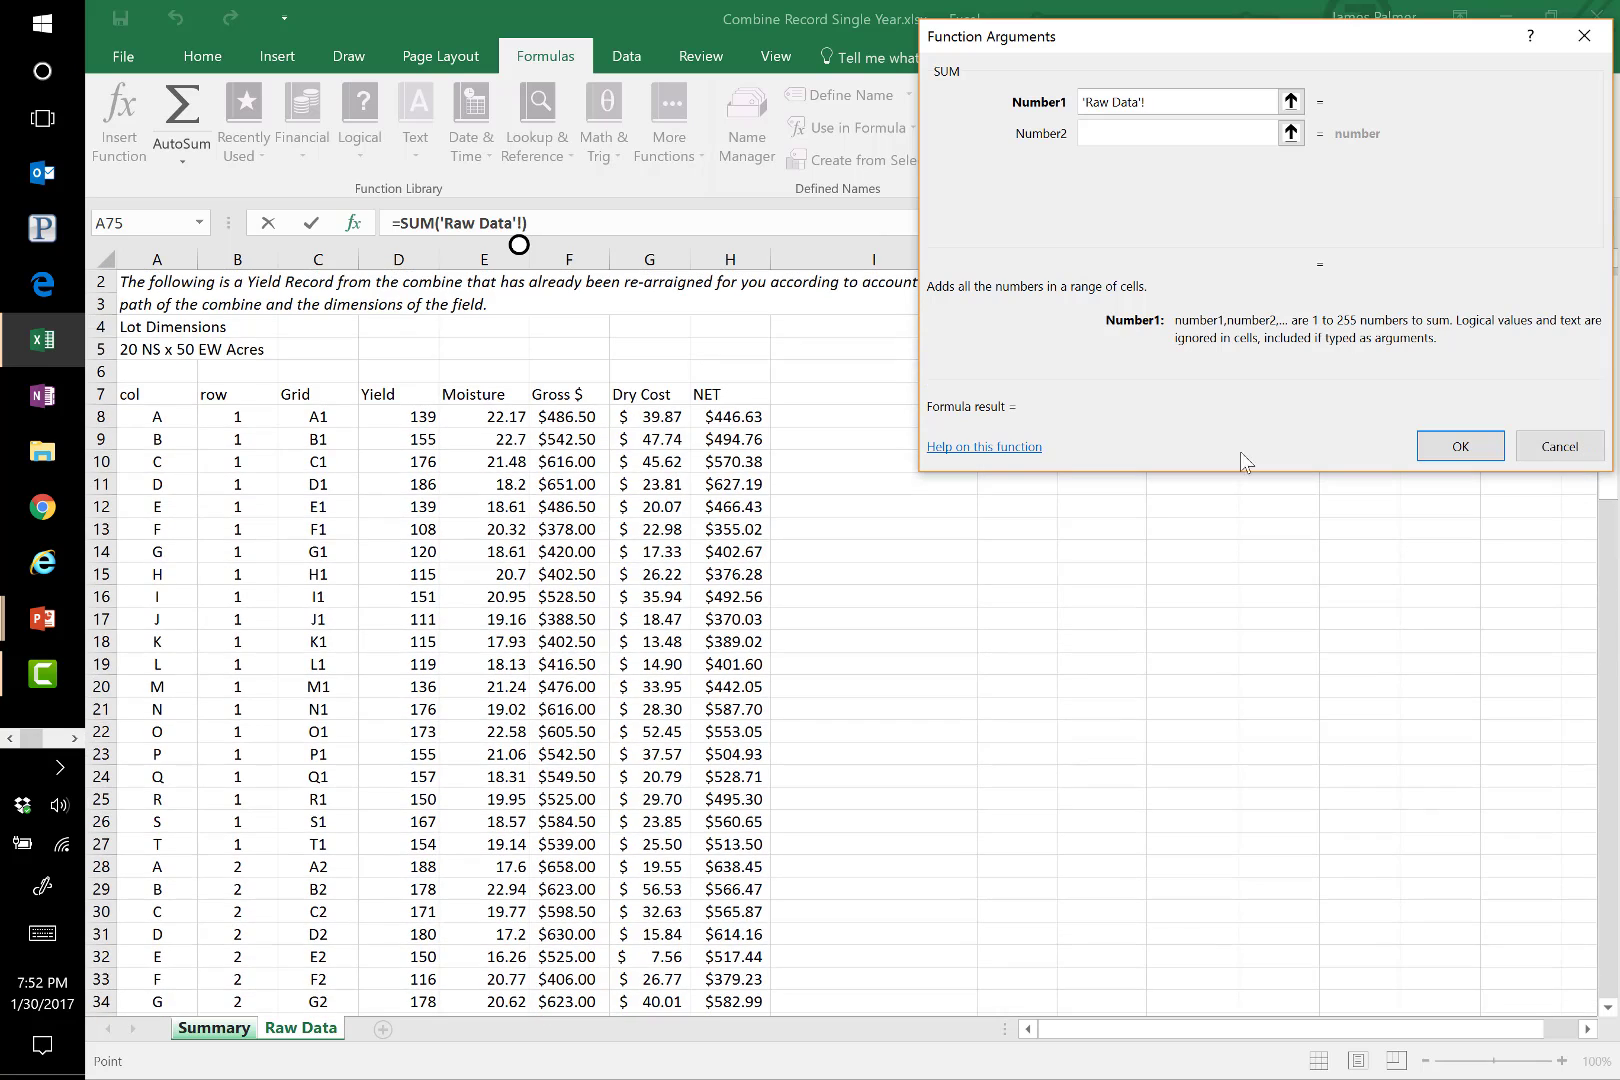
click(571, 415)
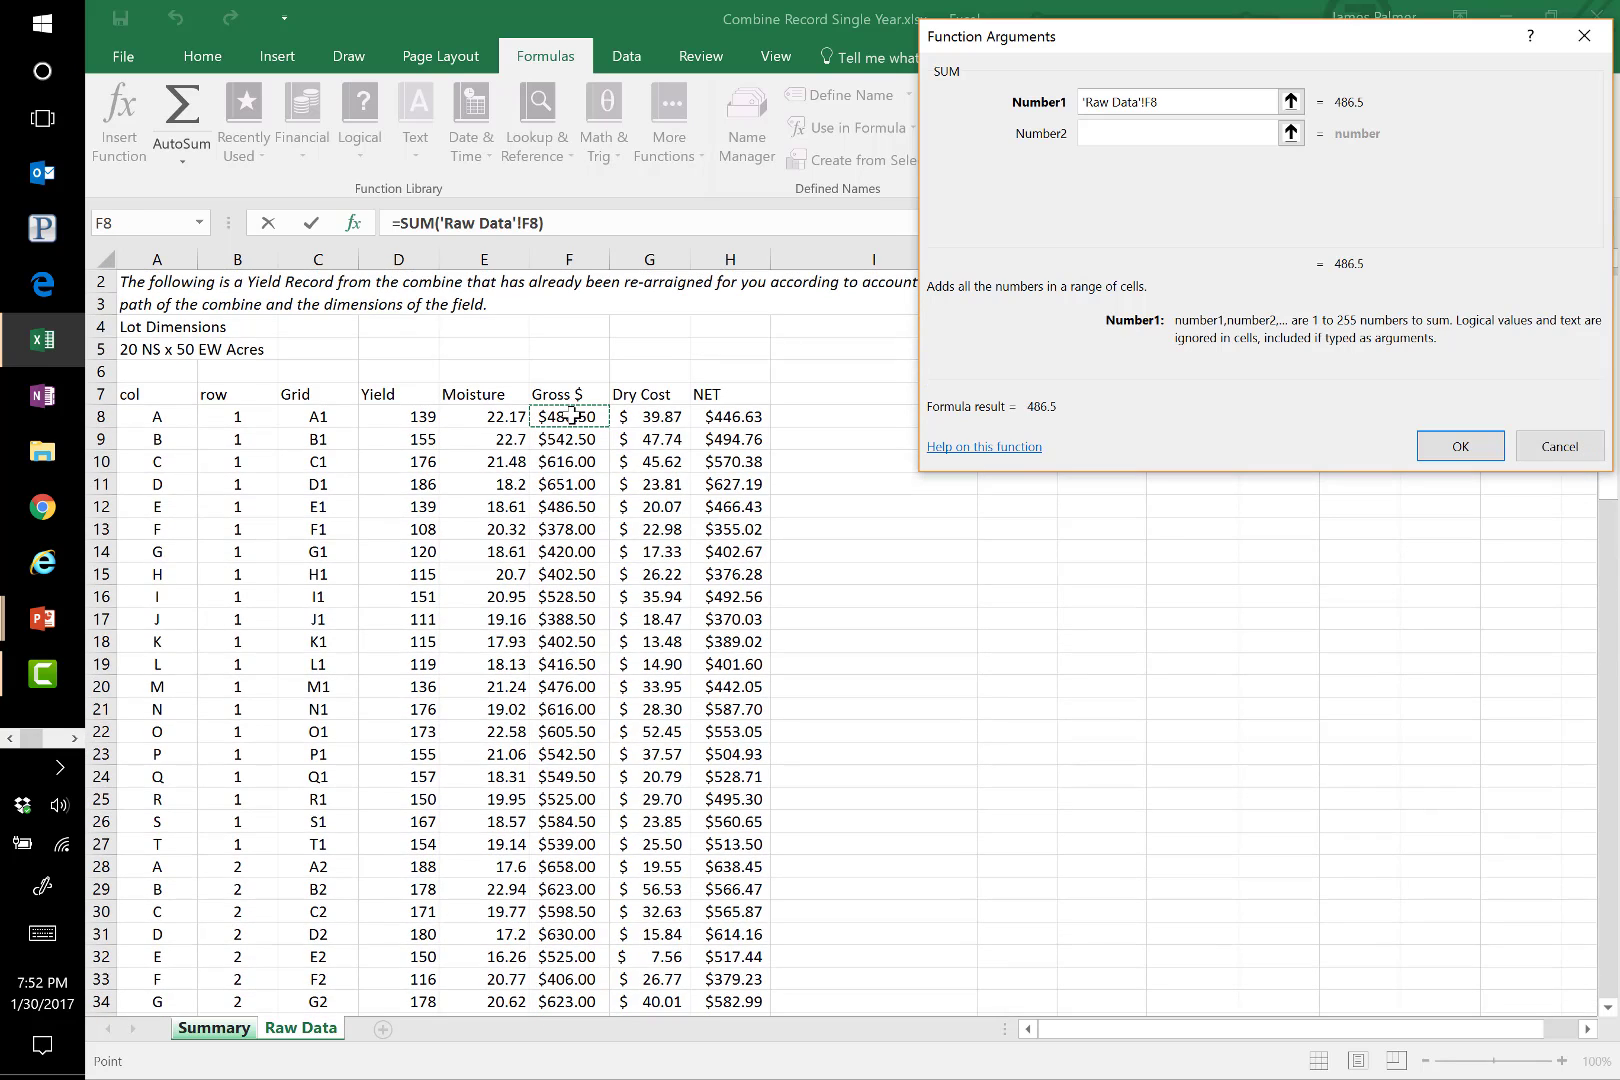
key(ctrl+shift+Down)
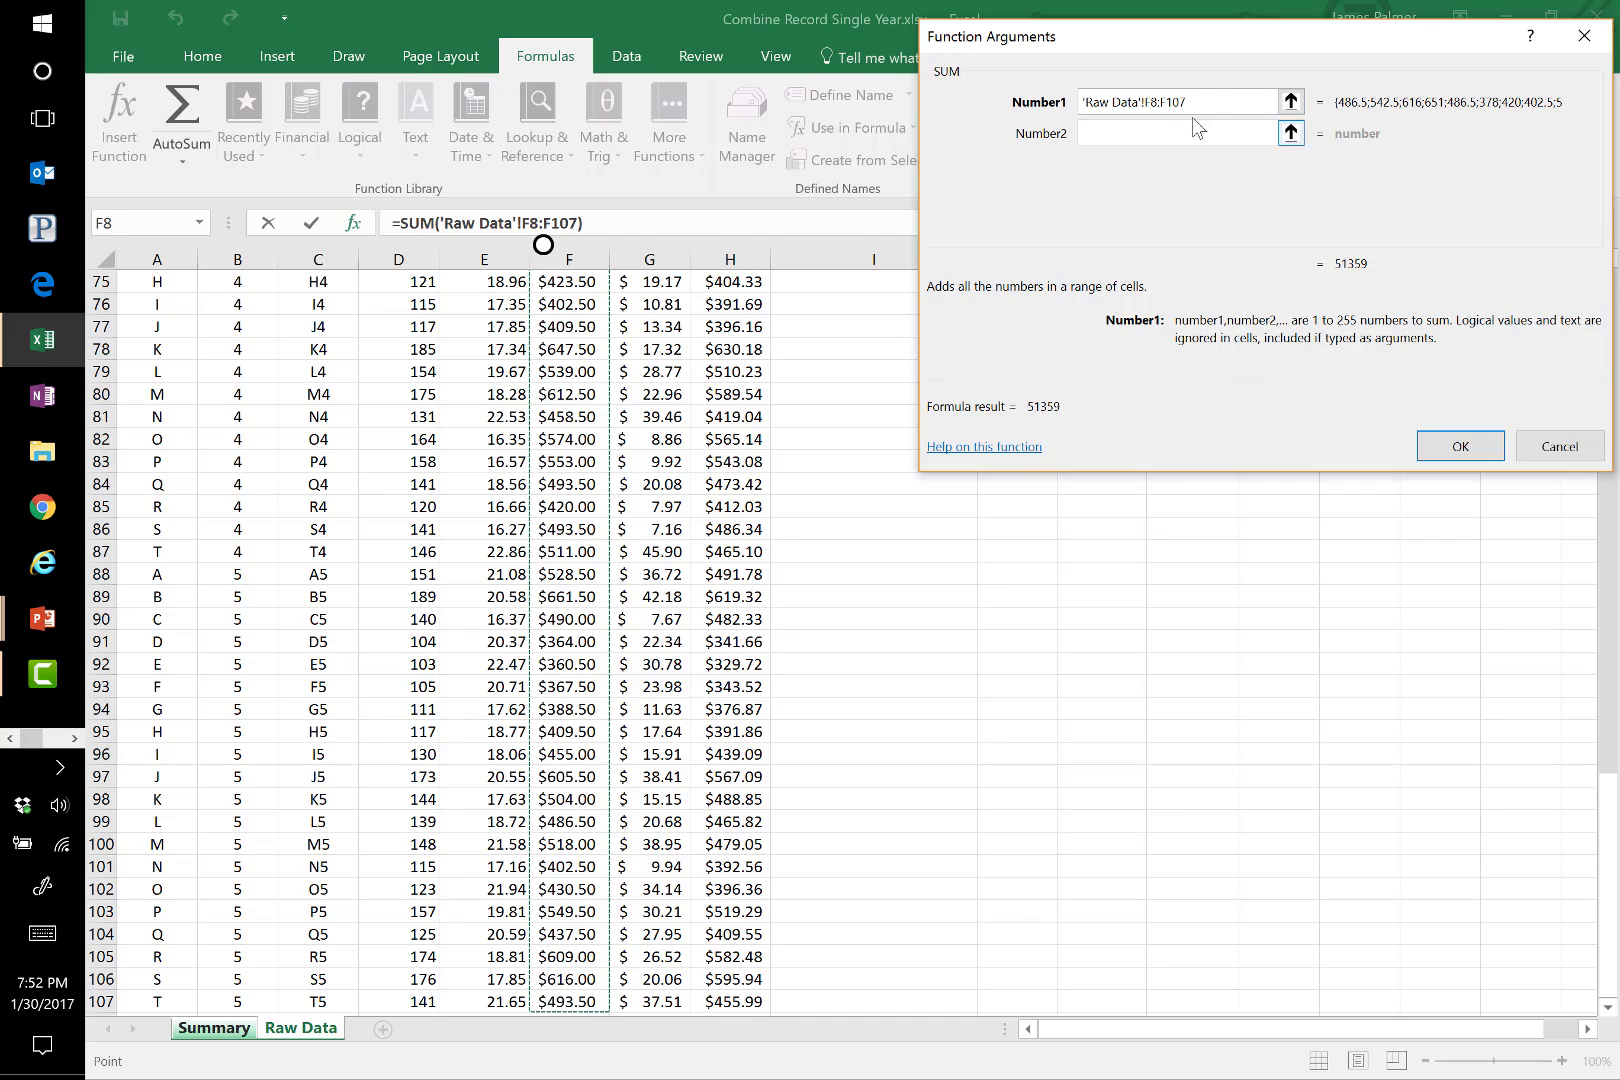
click(1455, 456)
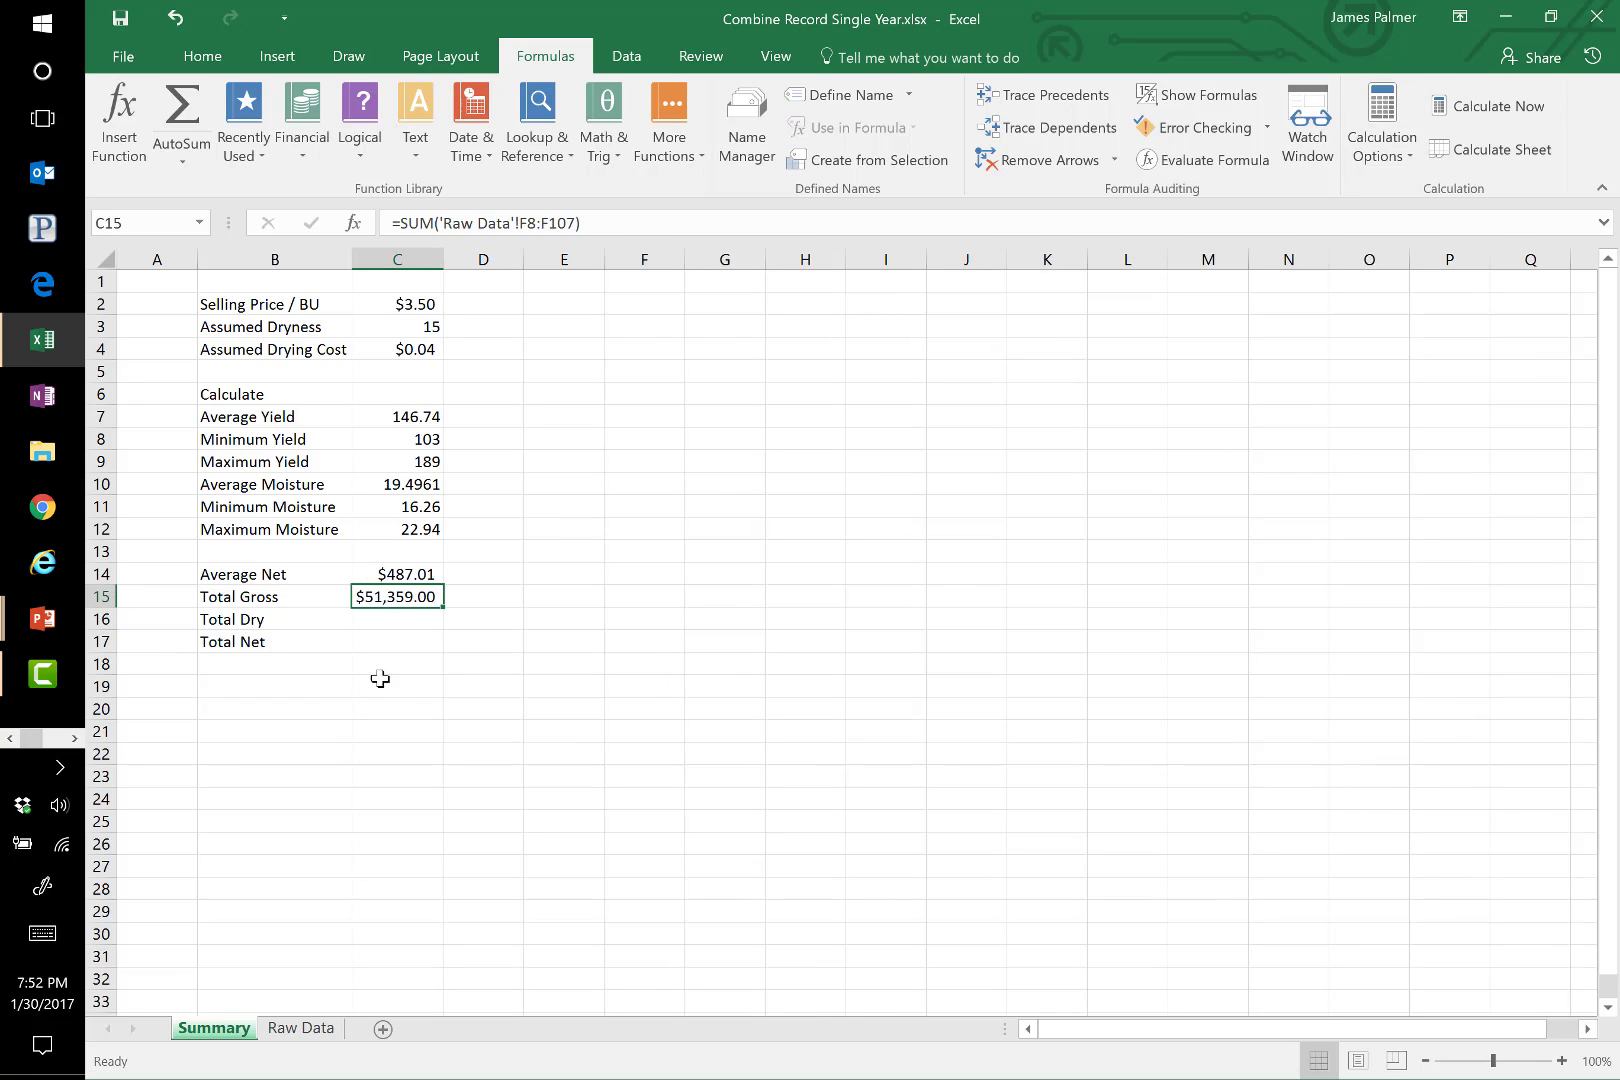
Enter =SUM('Raw Data'!G8:G107) in C16, then check the Total Dry and Total Gross formulas
click(401, 624)
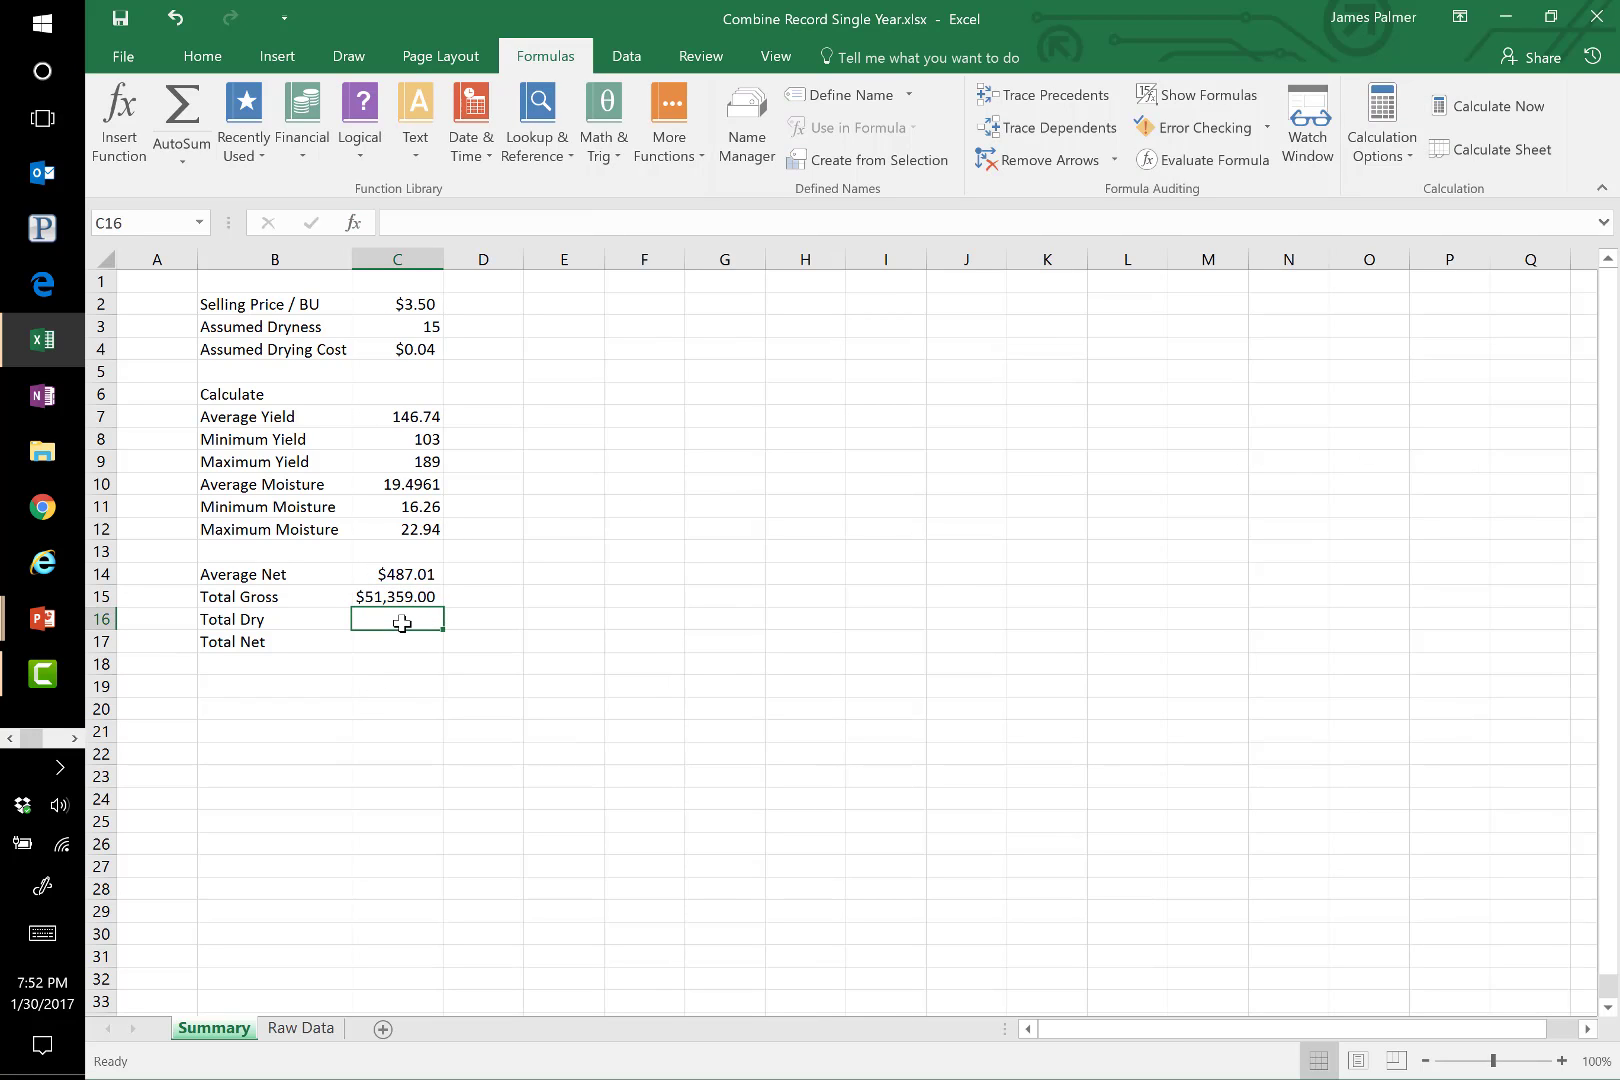
text(=sum()
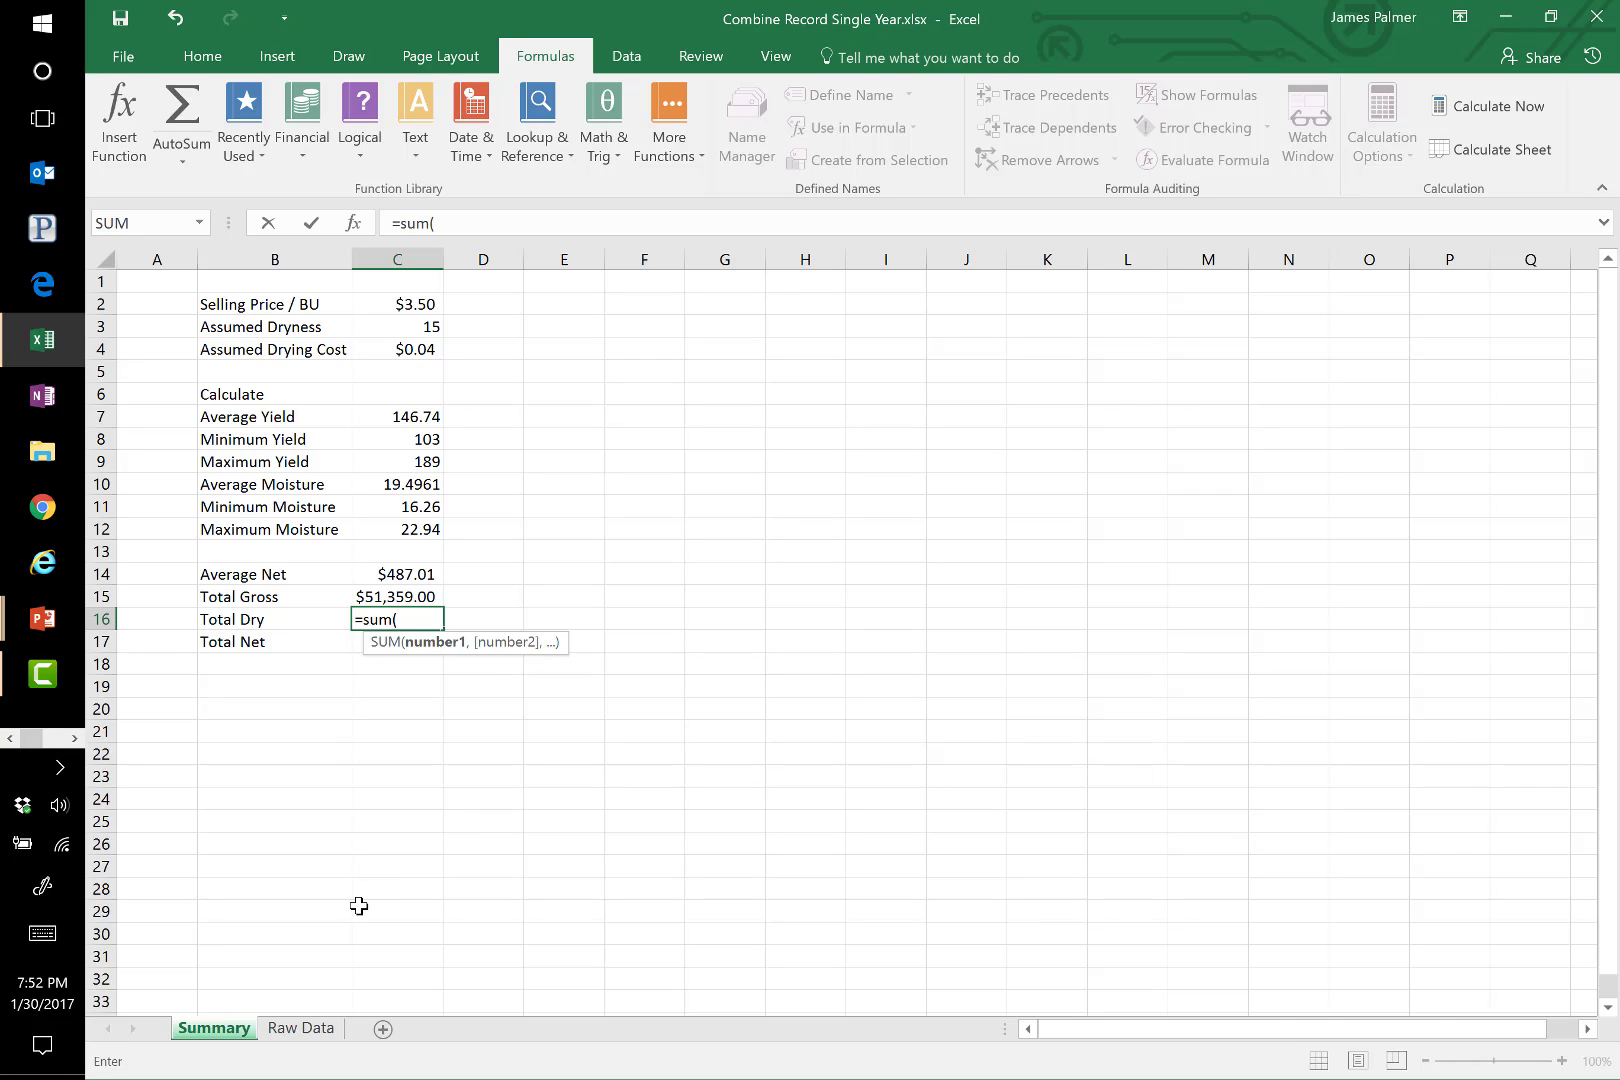
click(301, 1028)
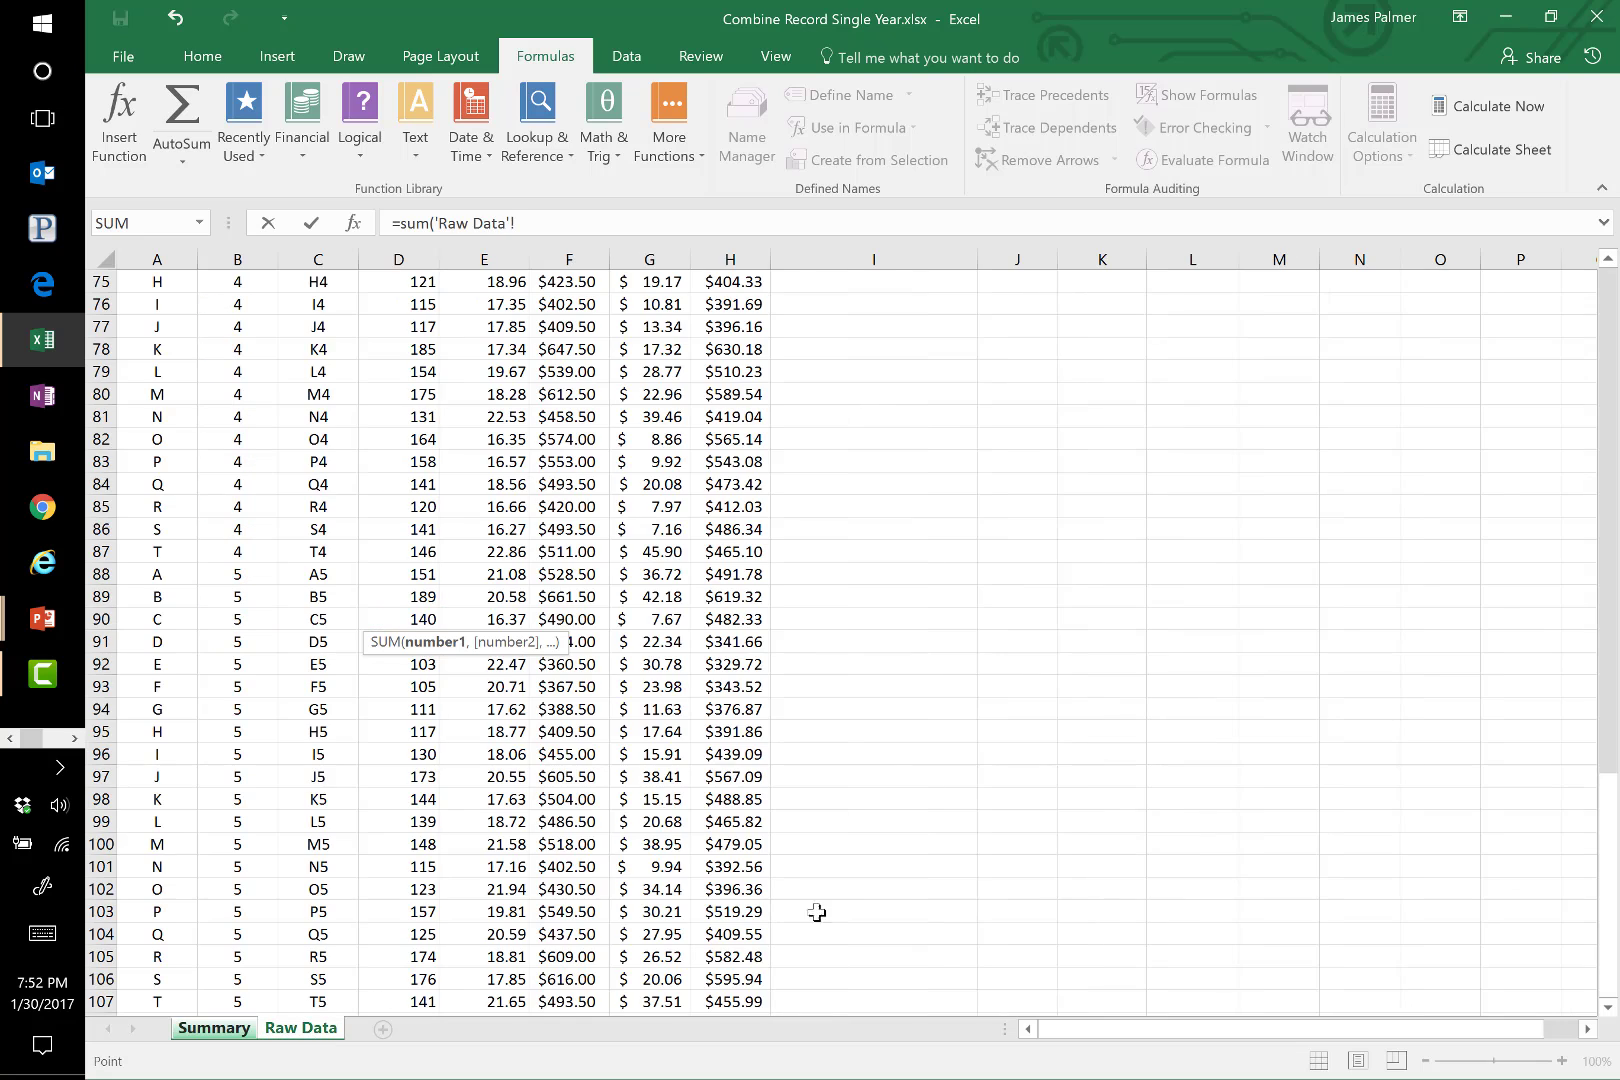
drag(1608, 870, 1561, 339)
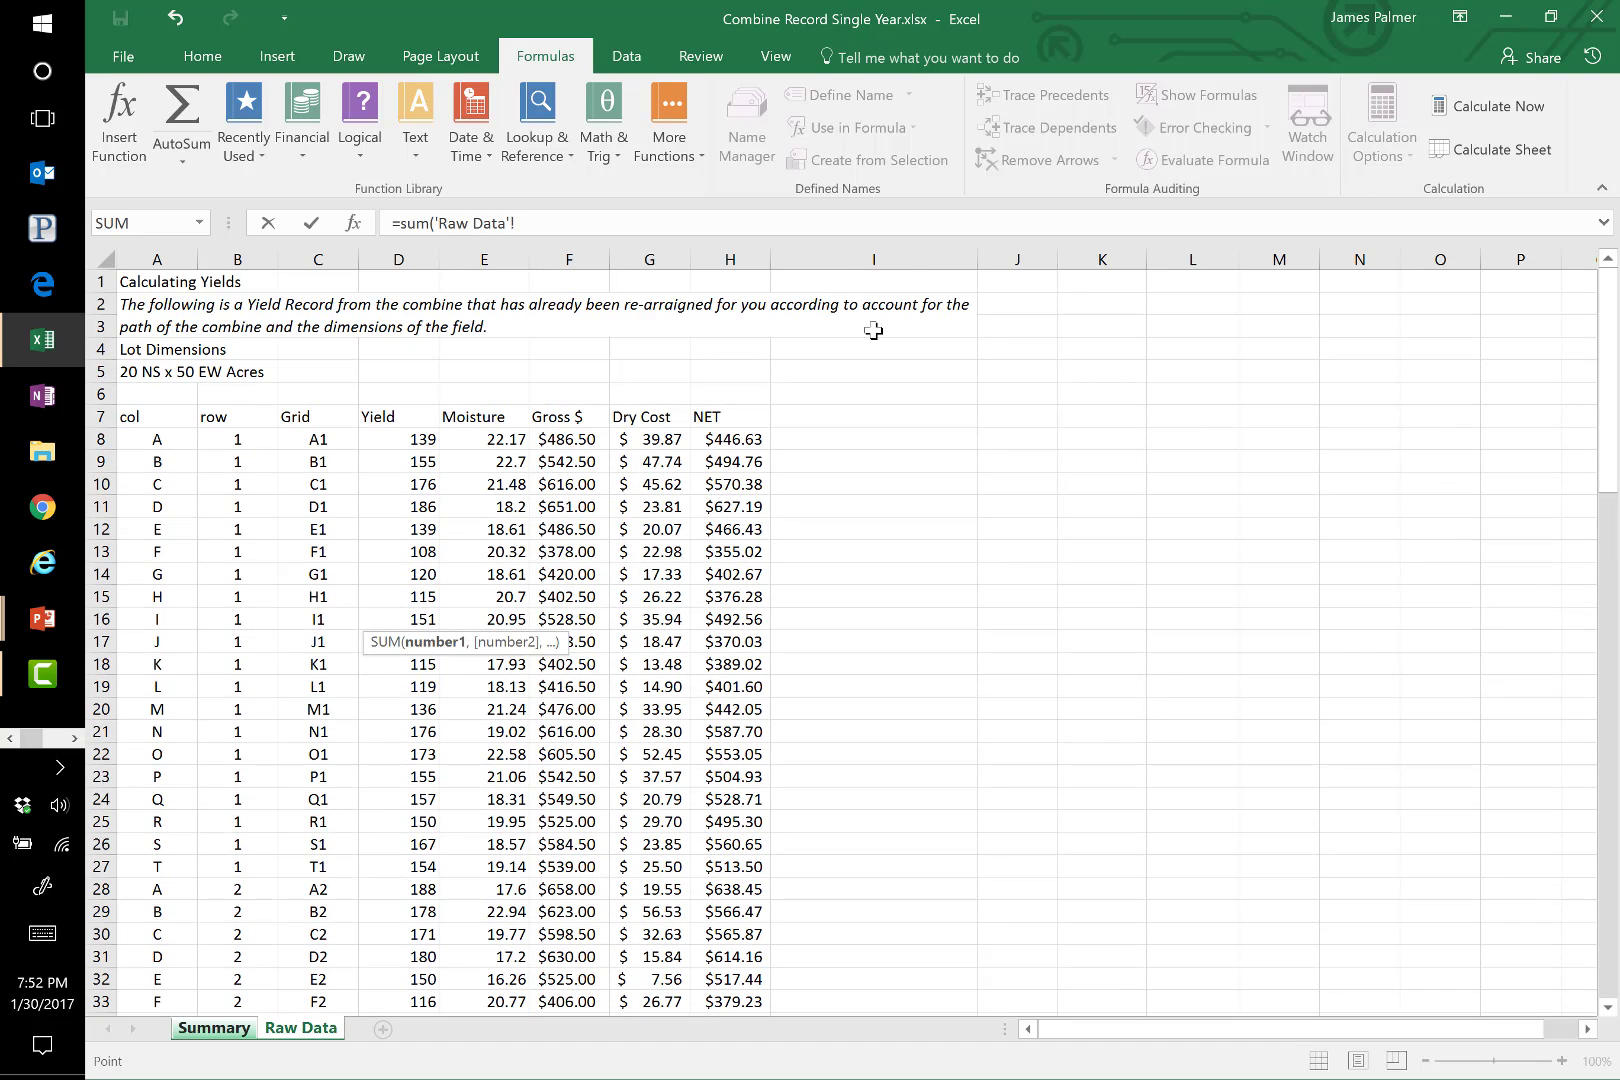
click(652, 439)
key(ctrl+shift+Down)
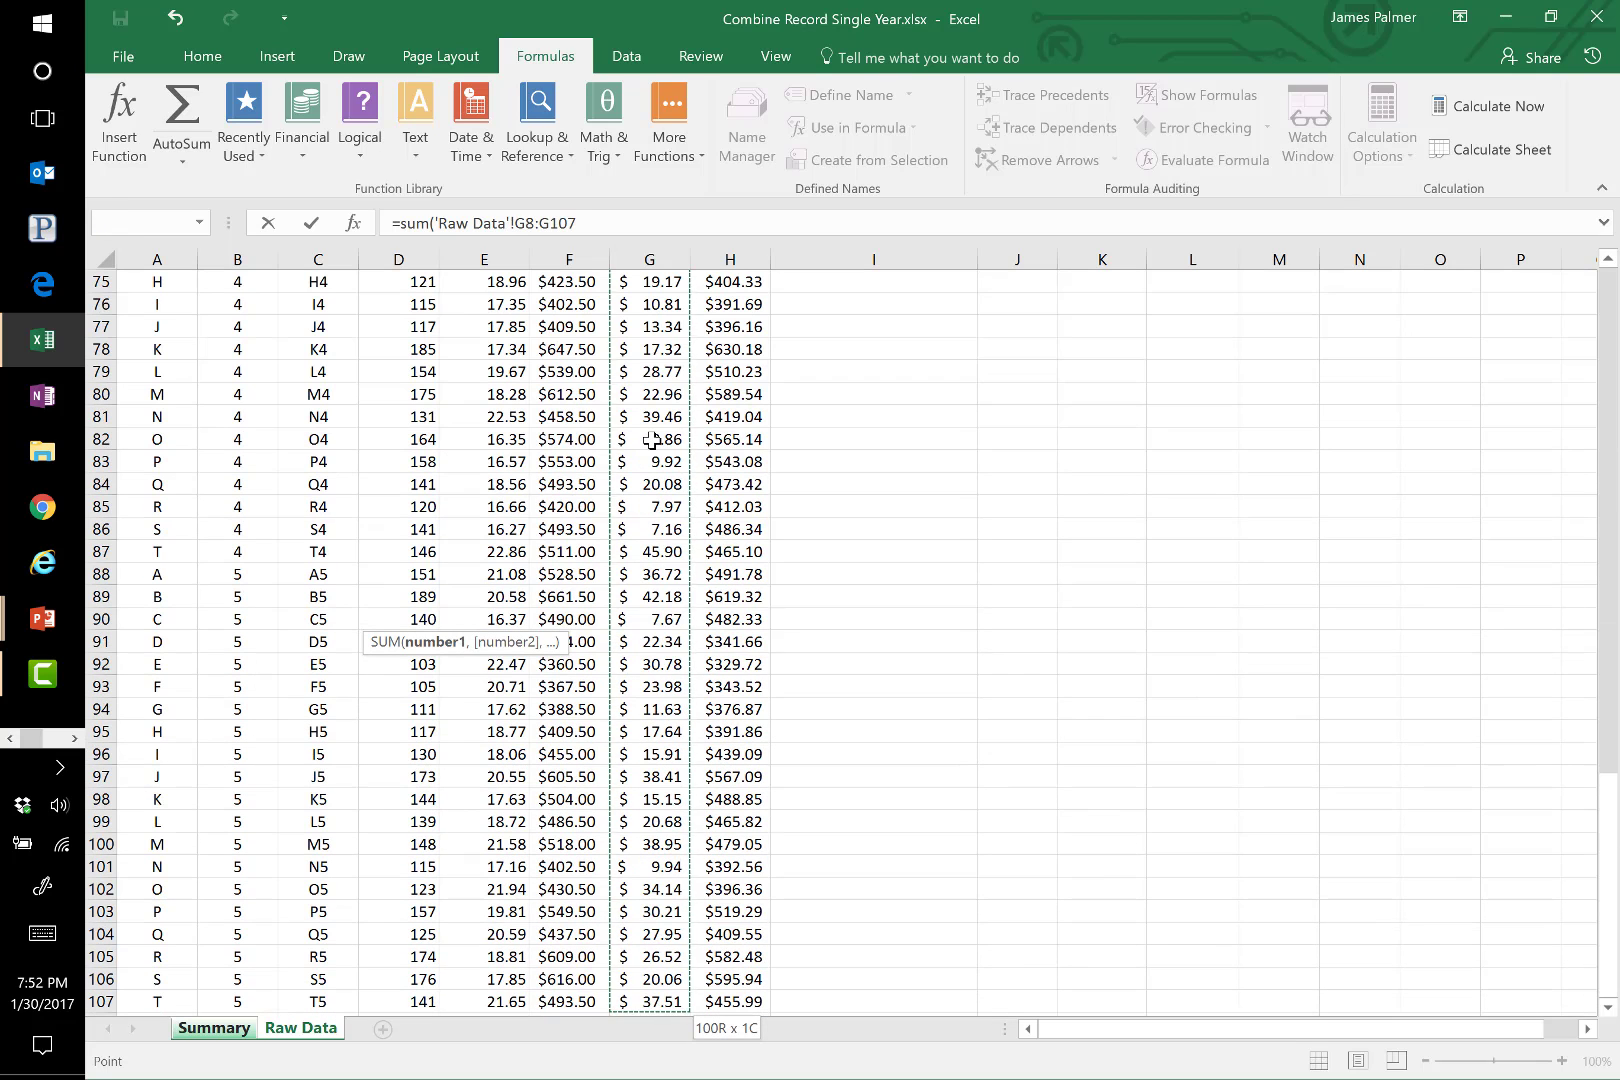
text())
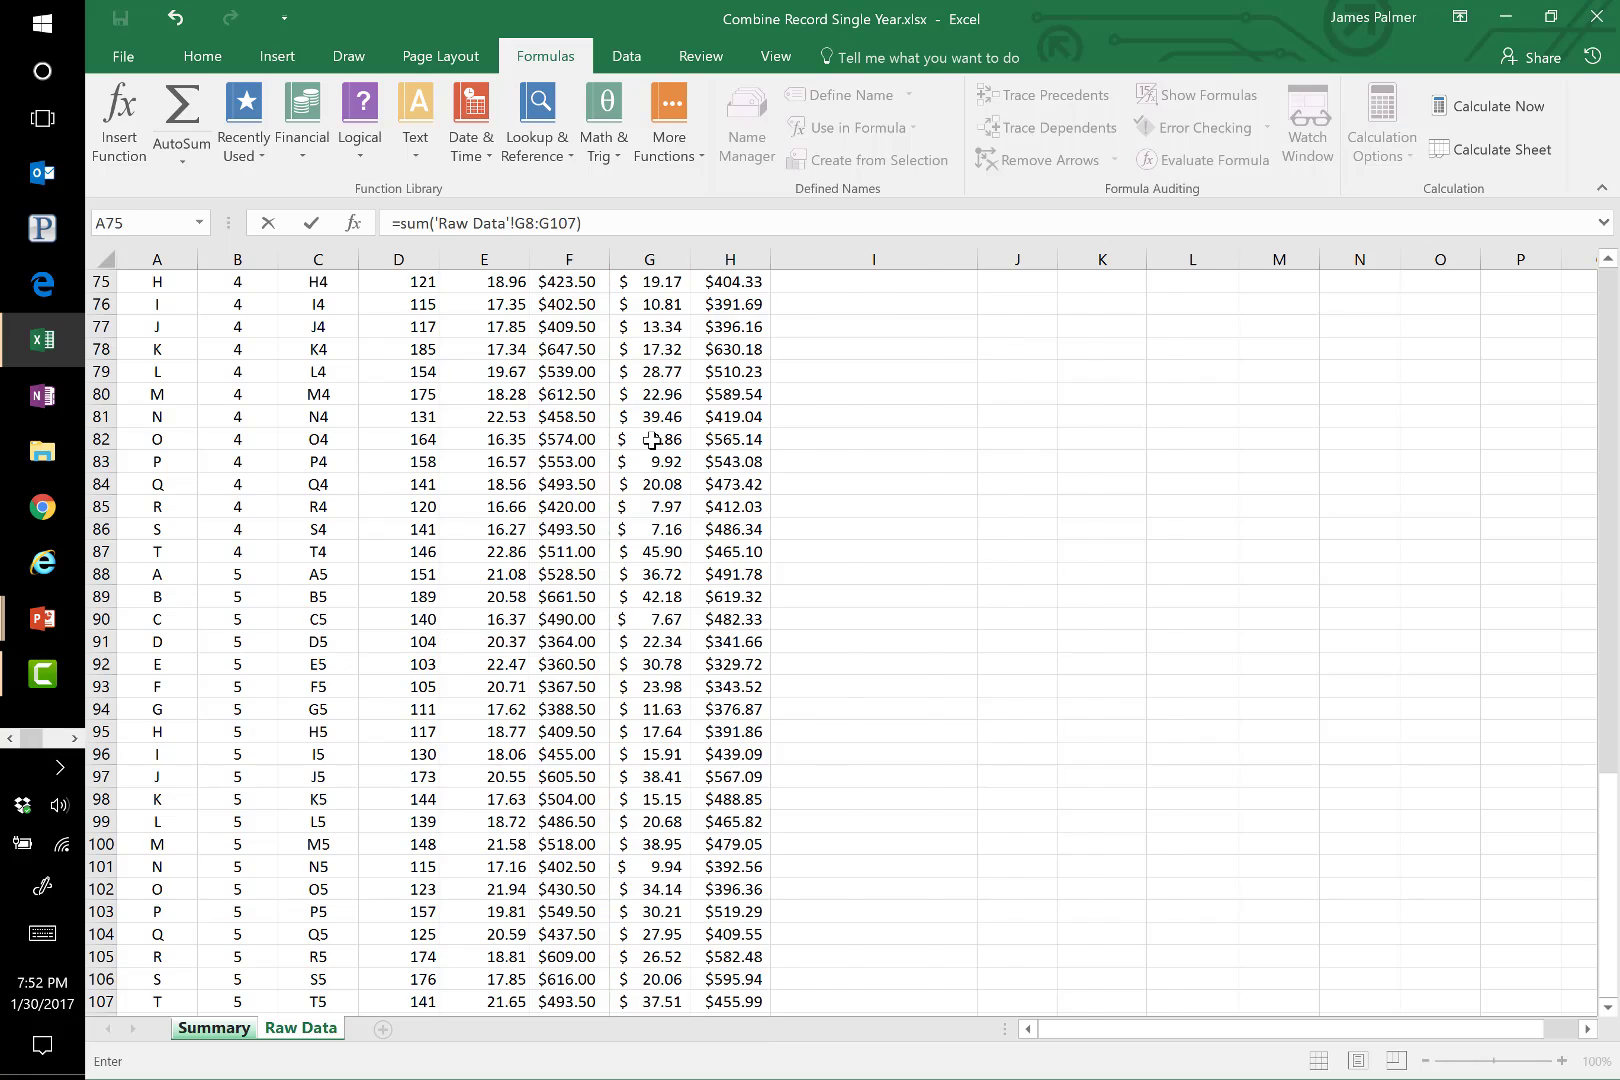
key(Return)
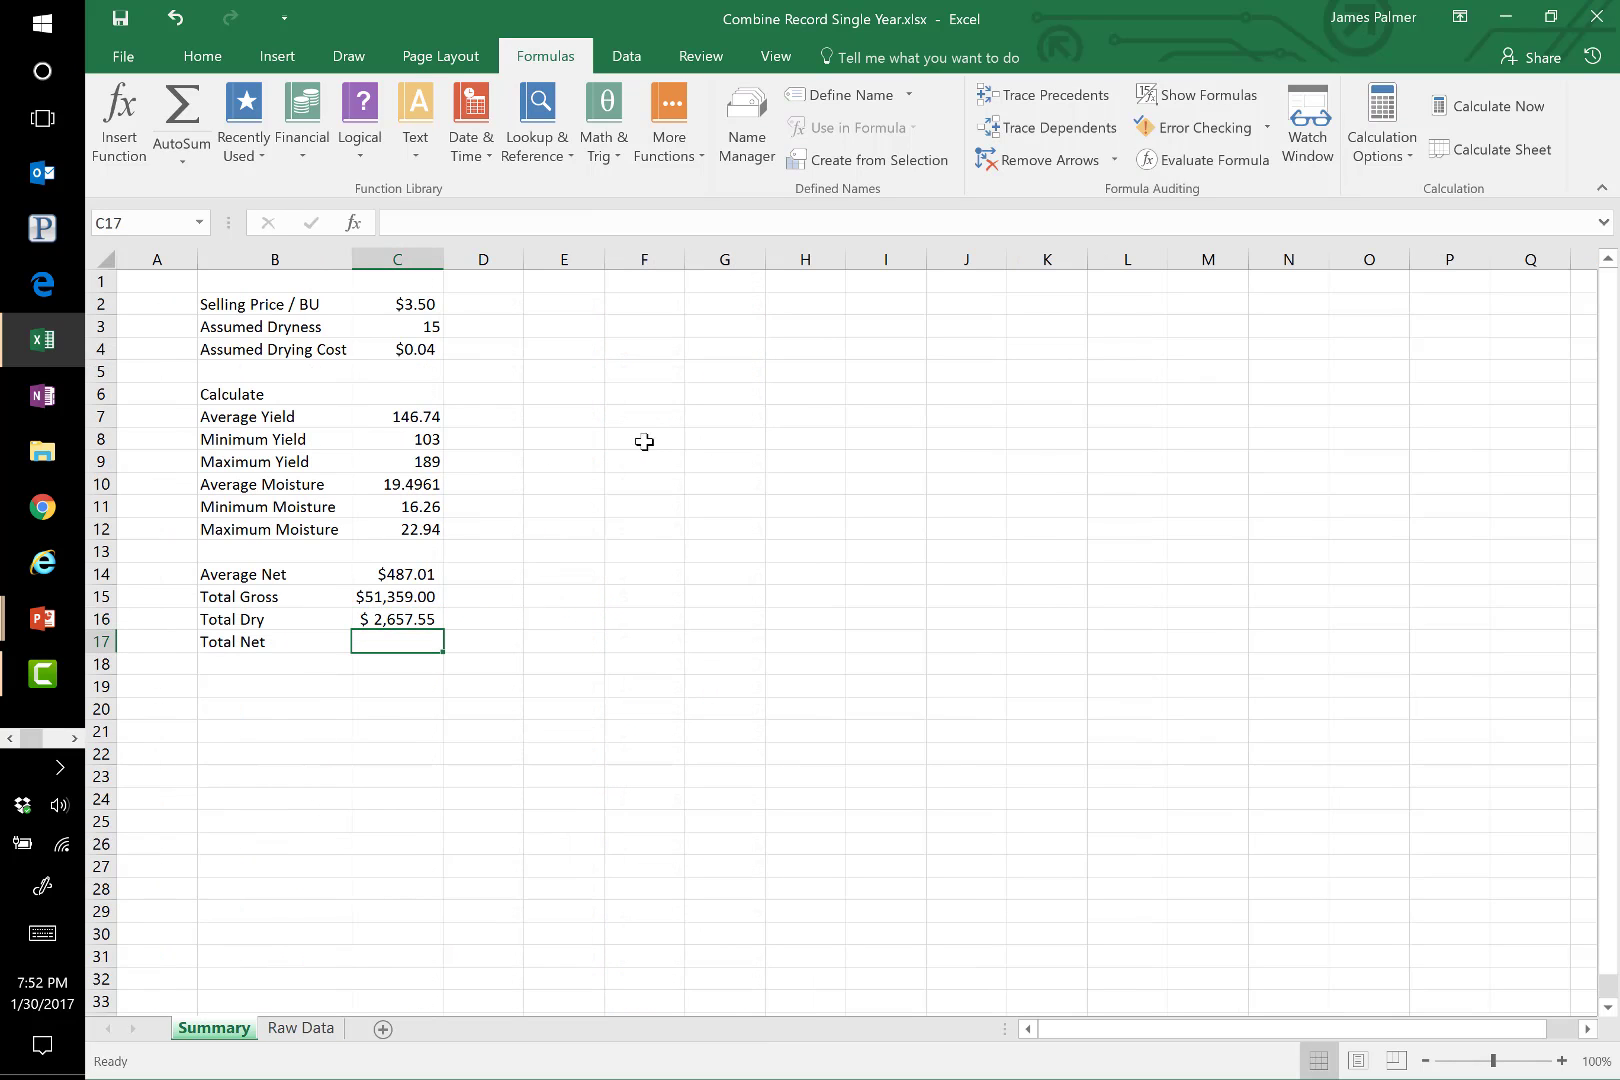
click(398, 614)
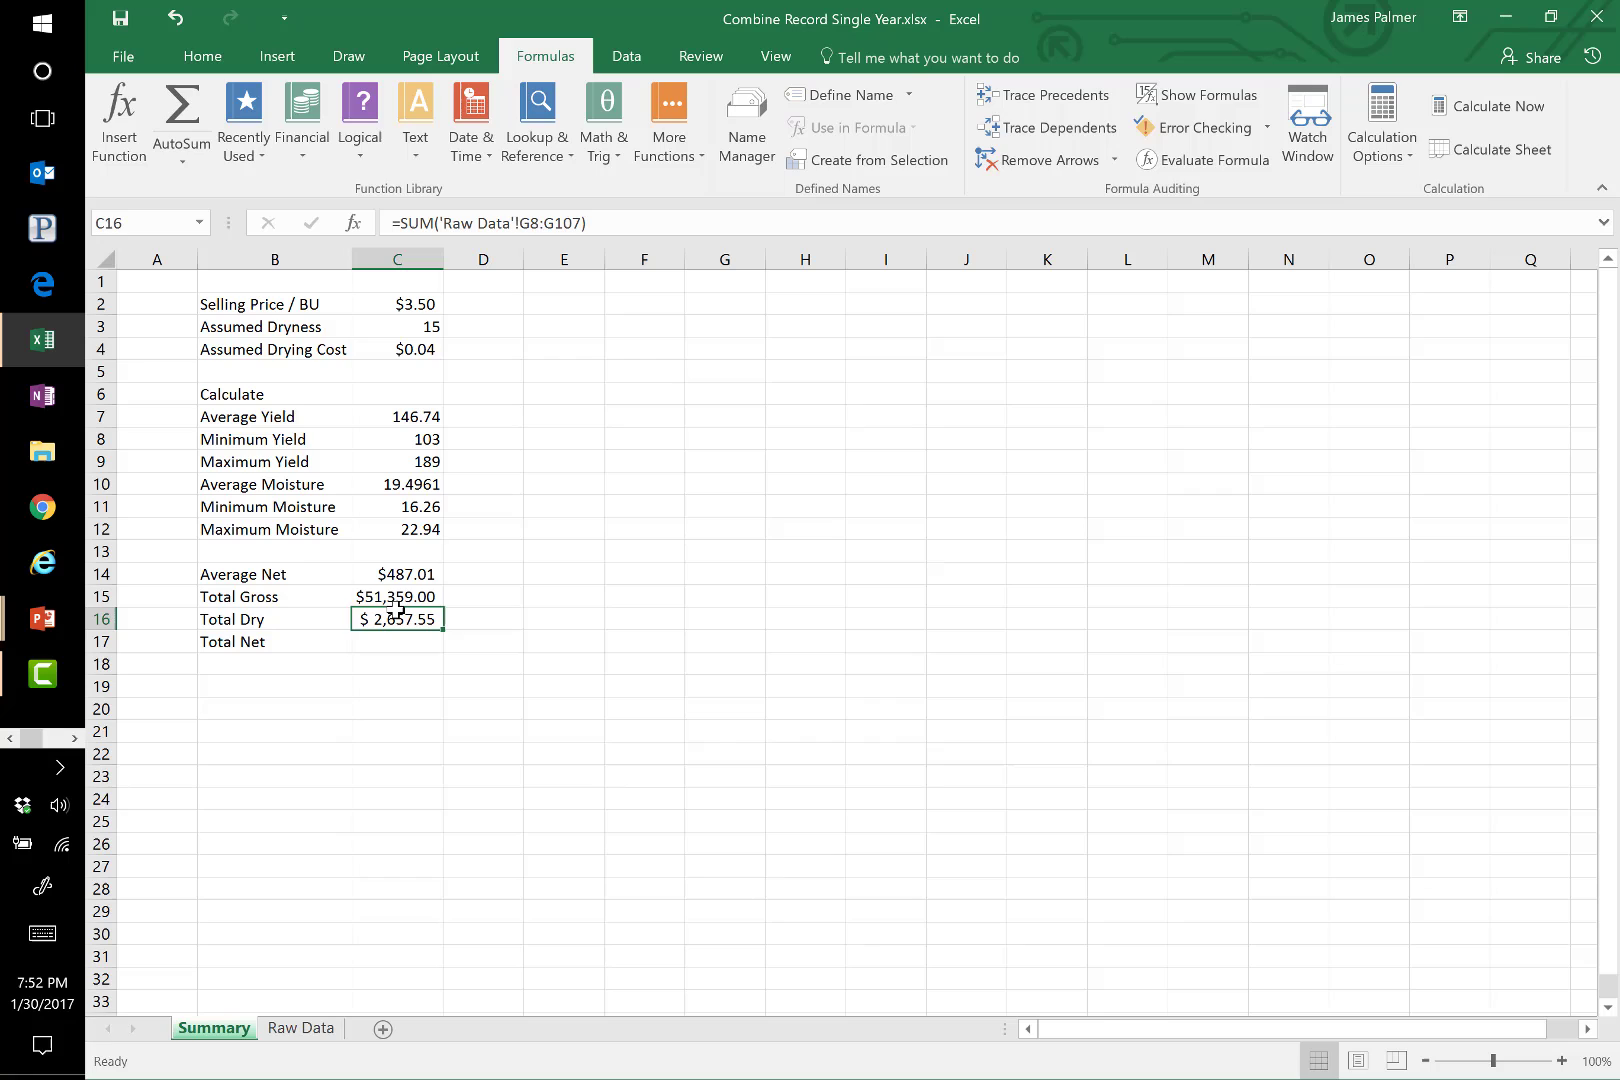
key(Up)
Review the Total Dry formula and the Raw Data NET formula in H85
key(Down)
key(Down)
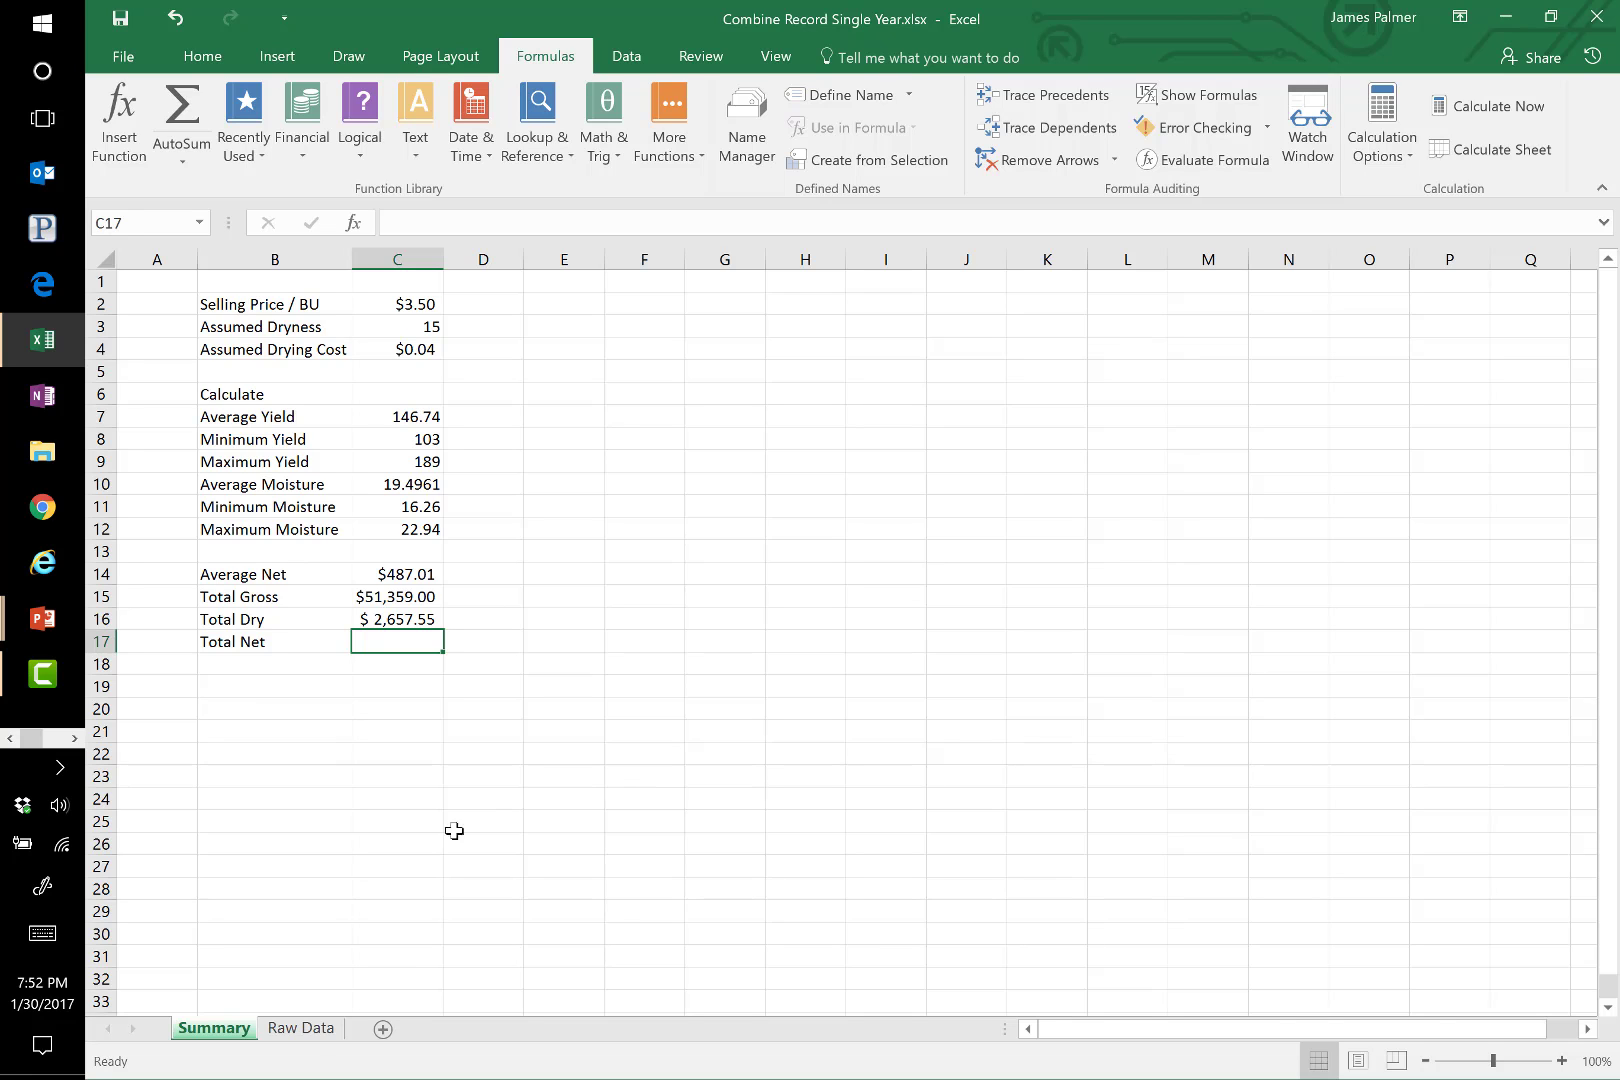
click(300, 1028)
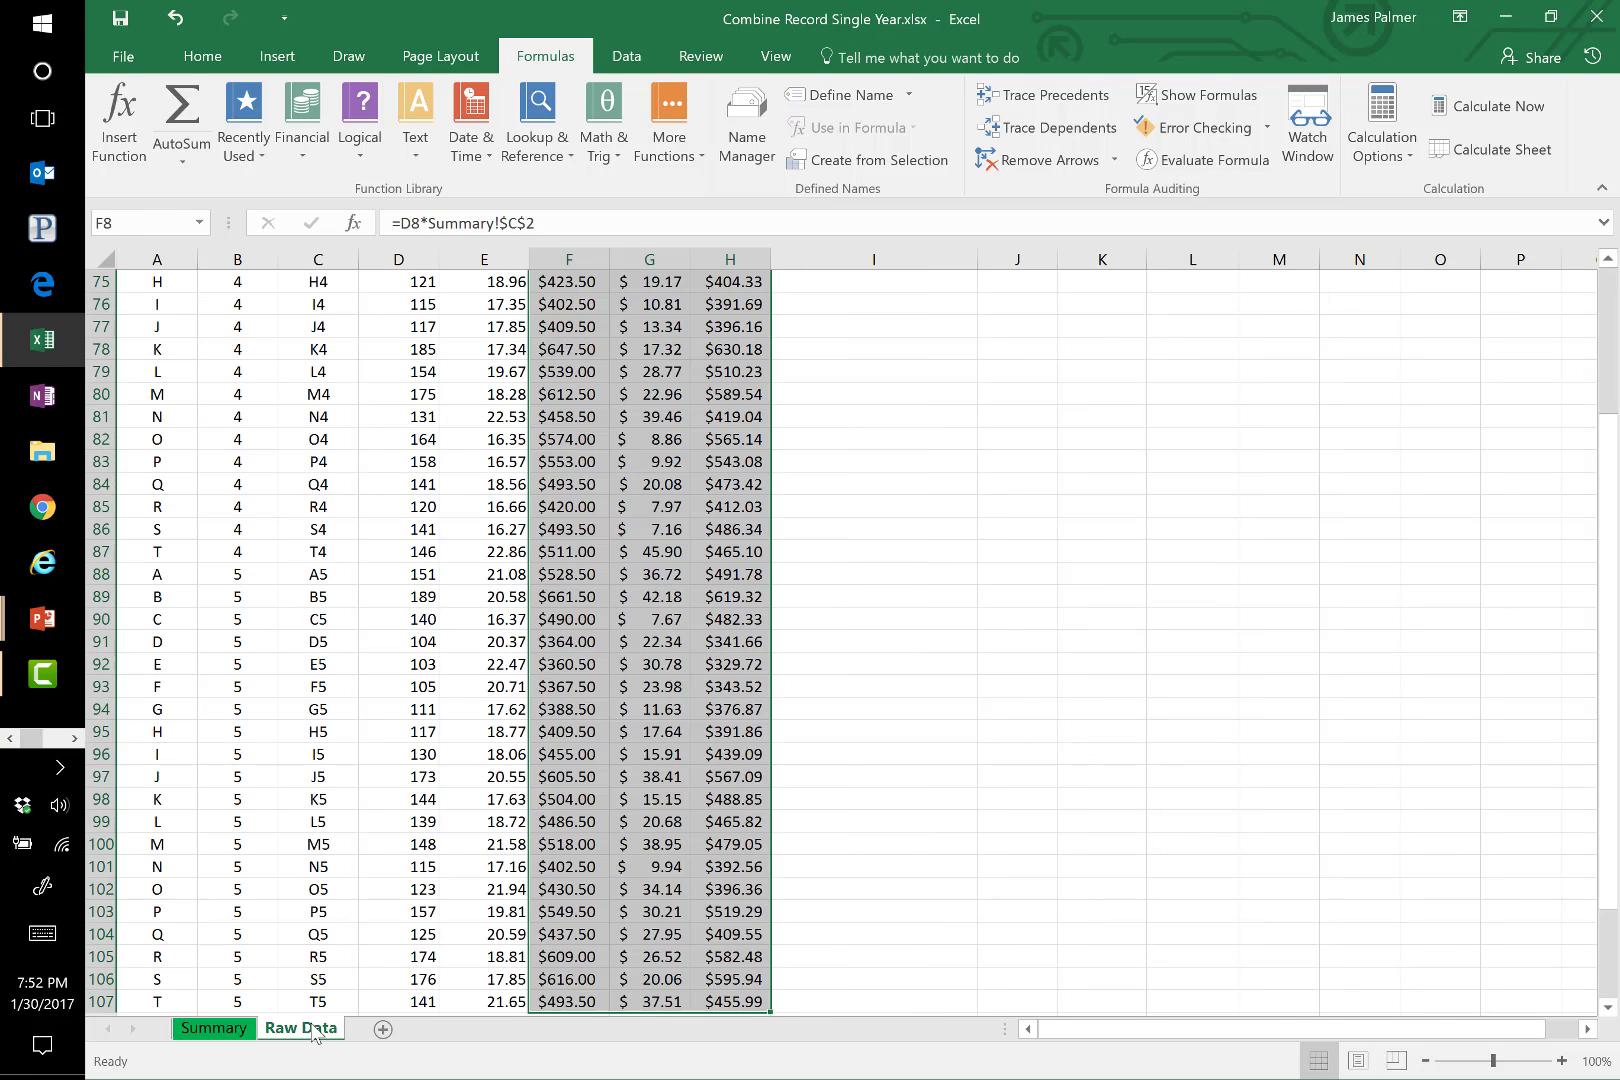
click(715, 503)
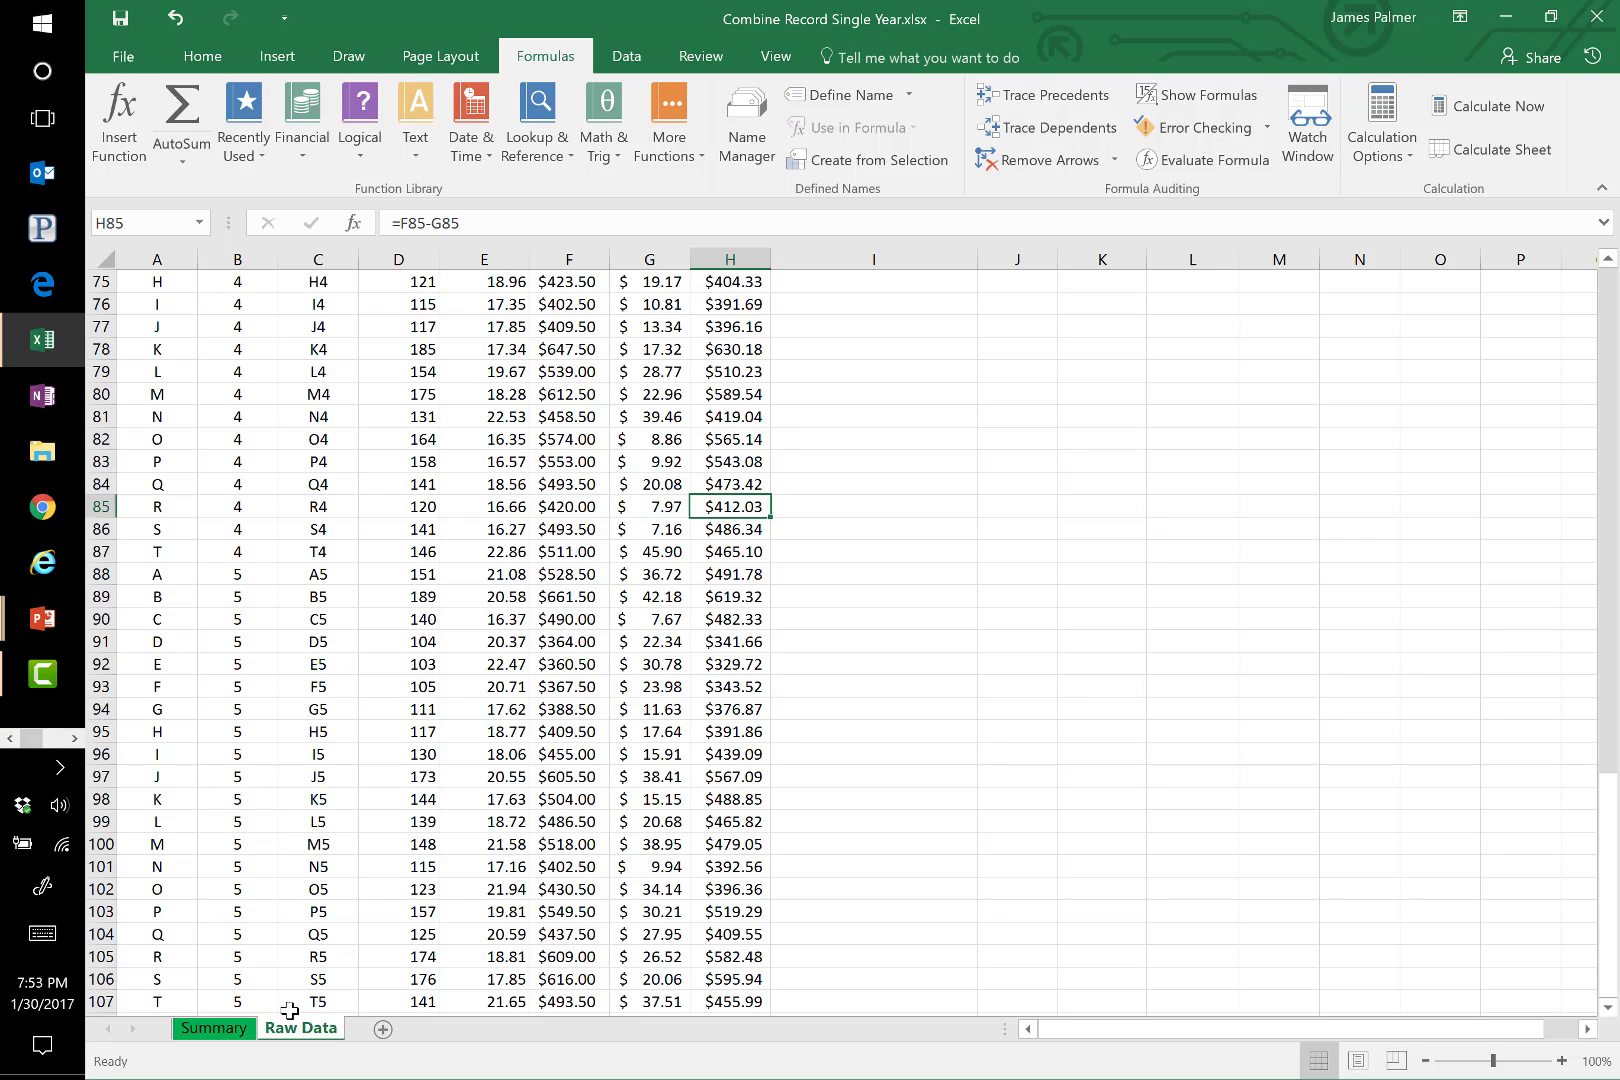
click(214, 1028)
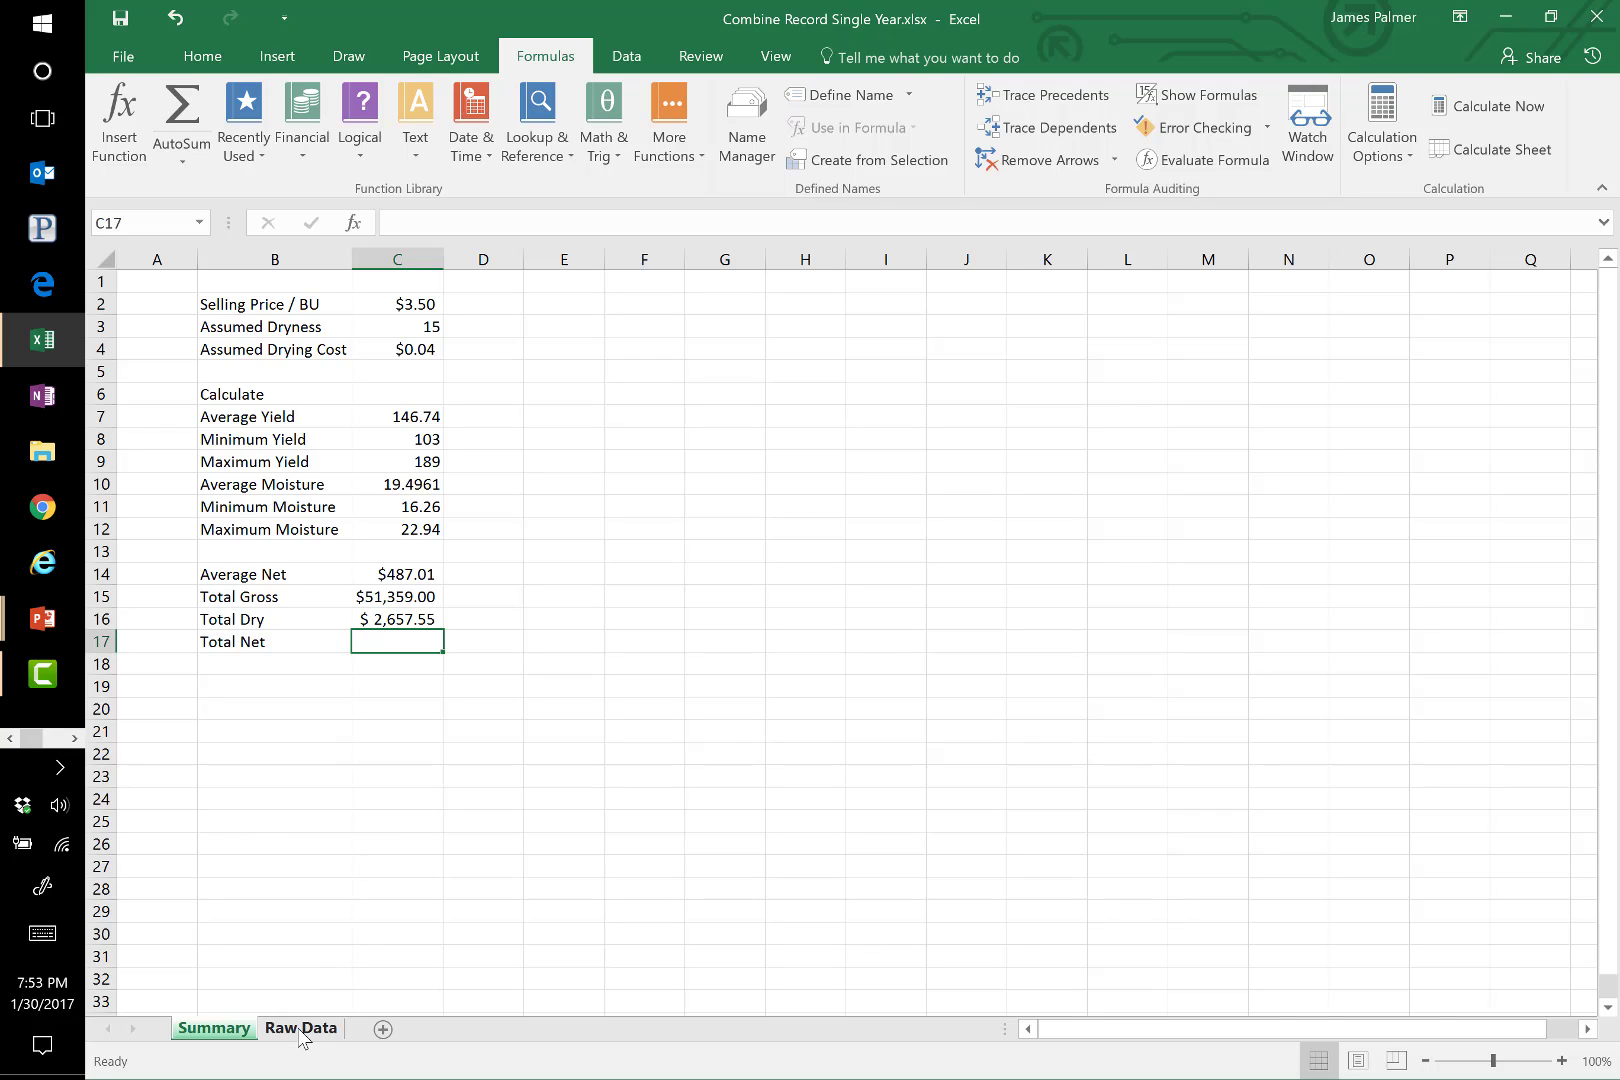
Enter =C15-C16 in C17 so Total Net shows $48,701.45
text(=)
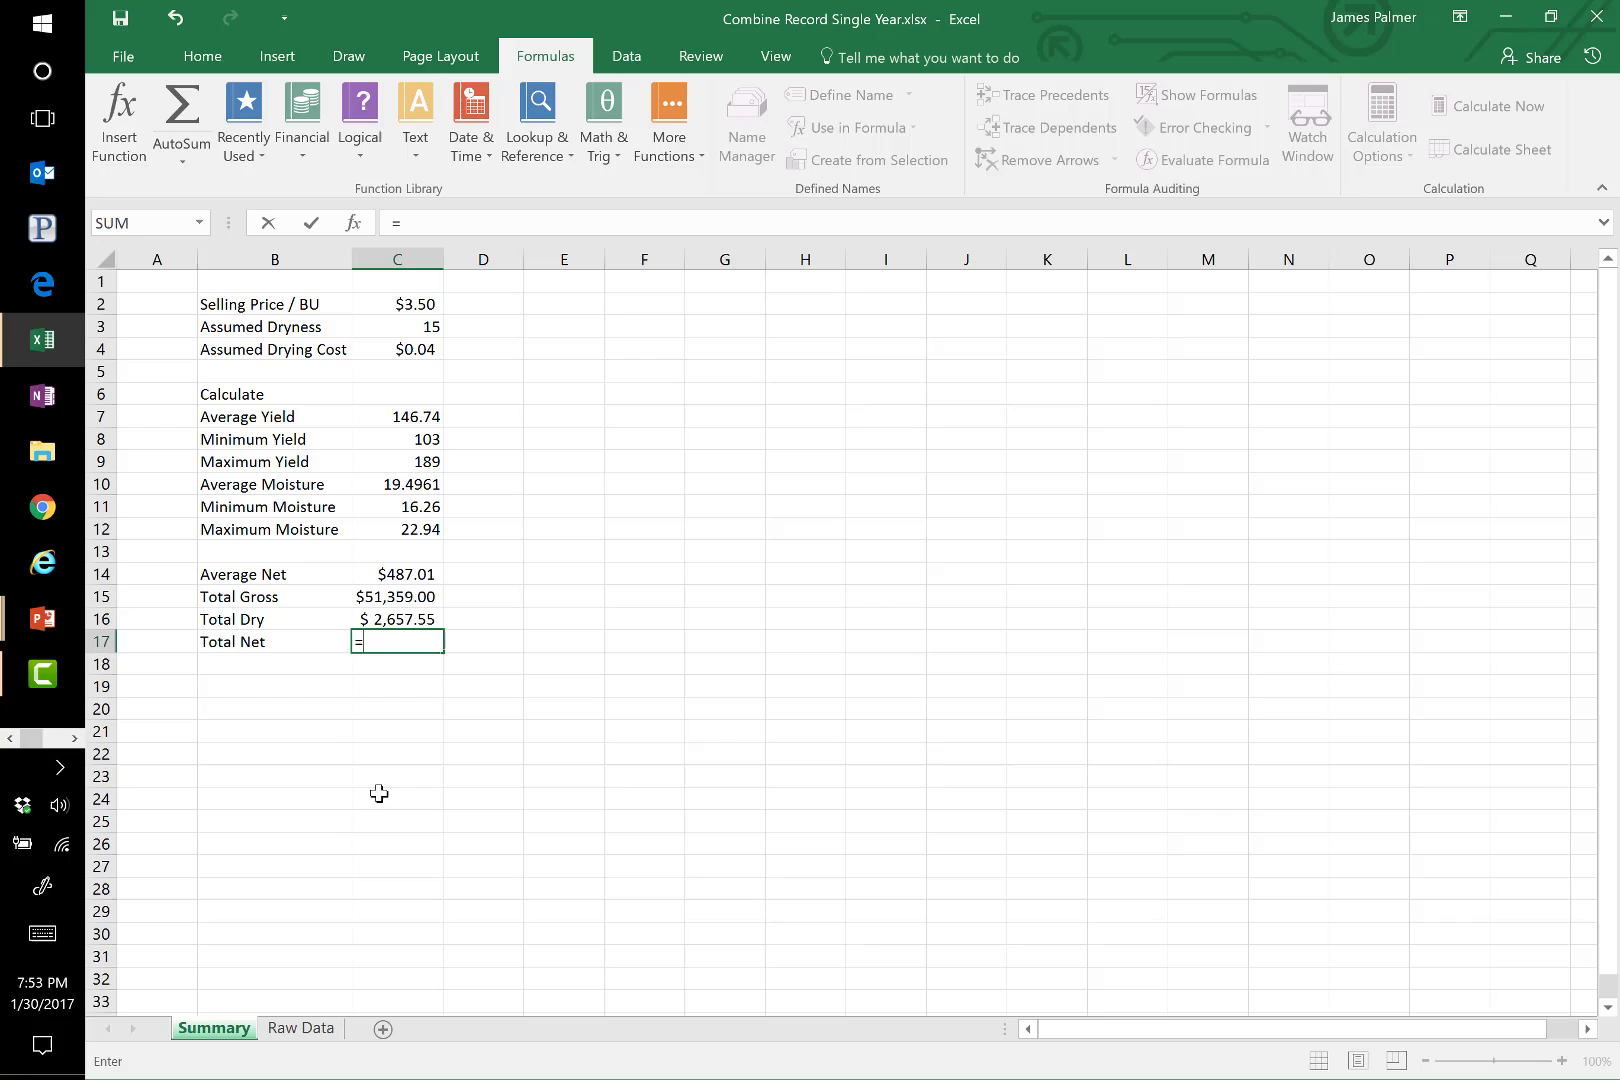
click(407, 596)
text(-)
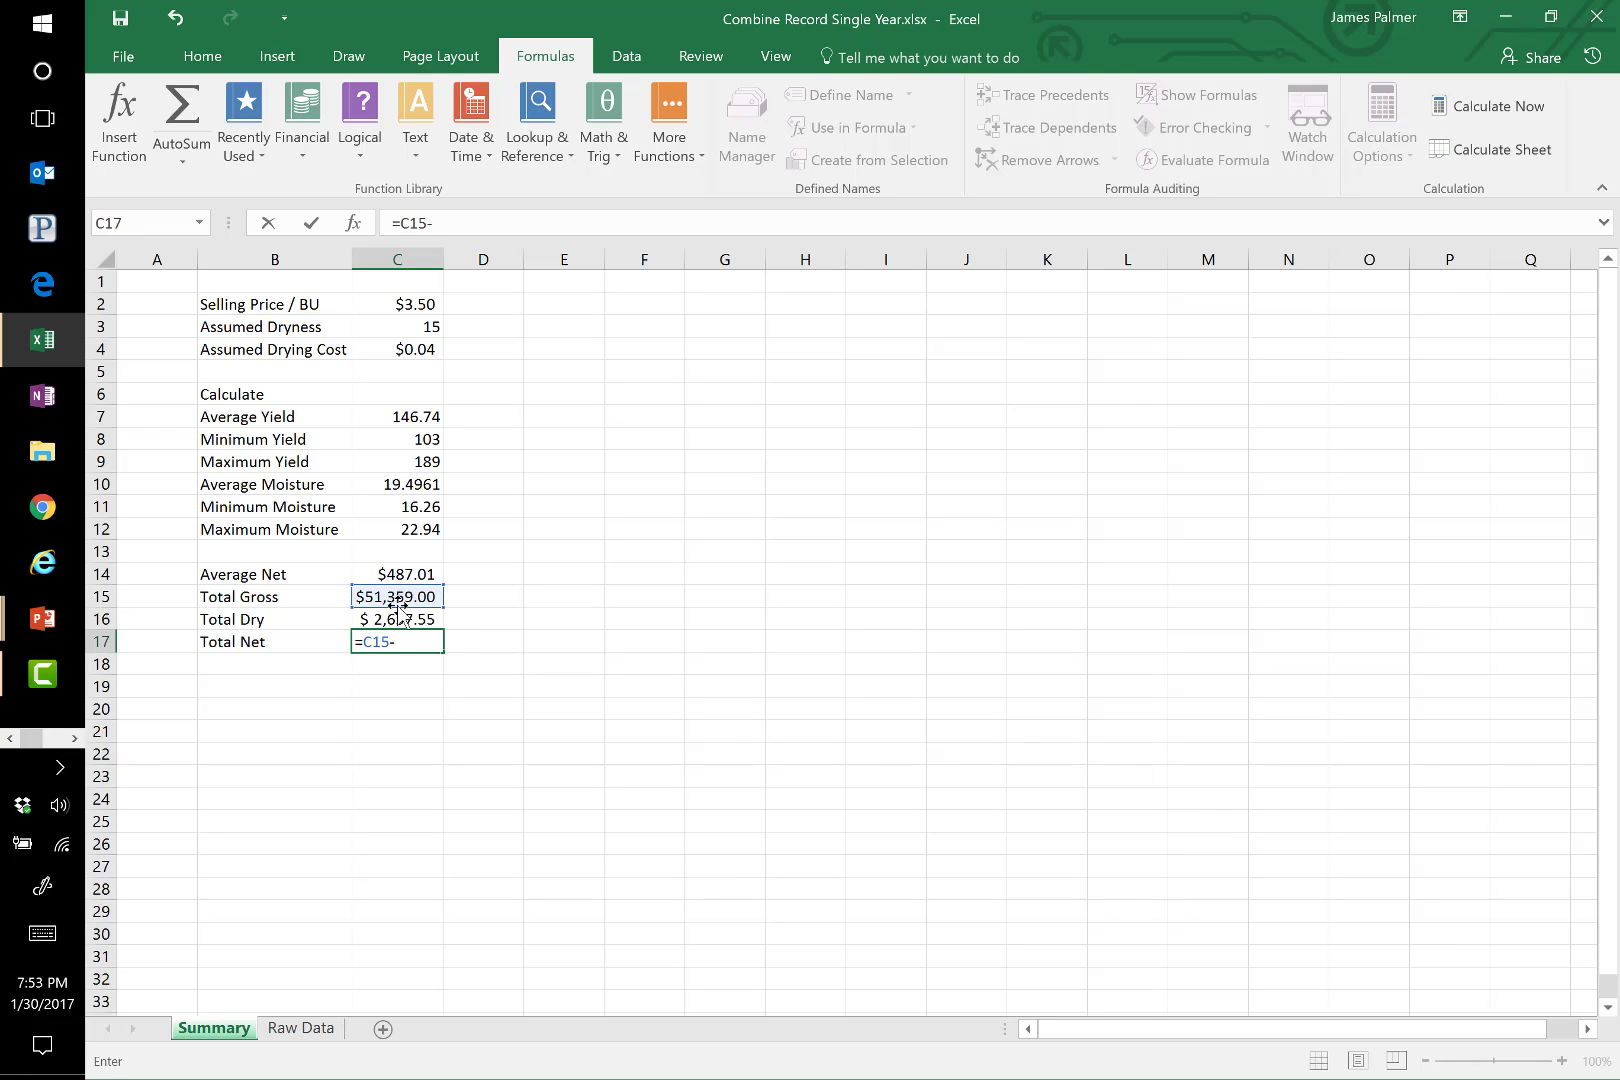
click(370, 620)
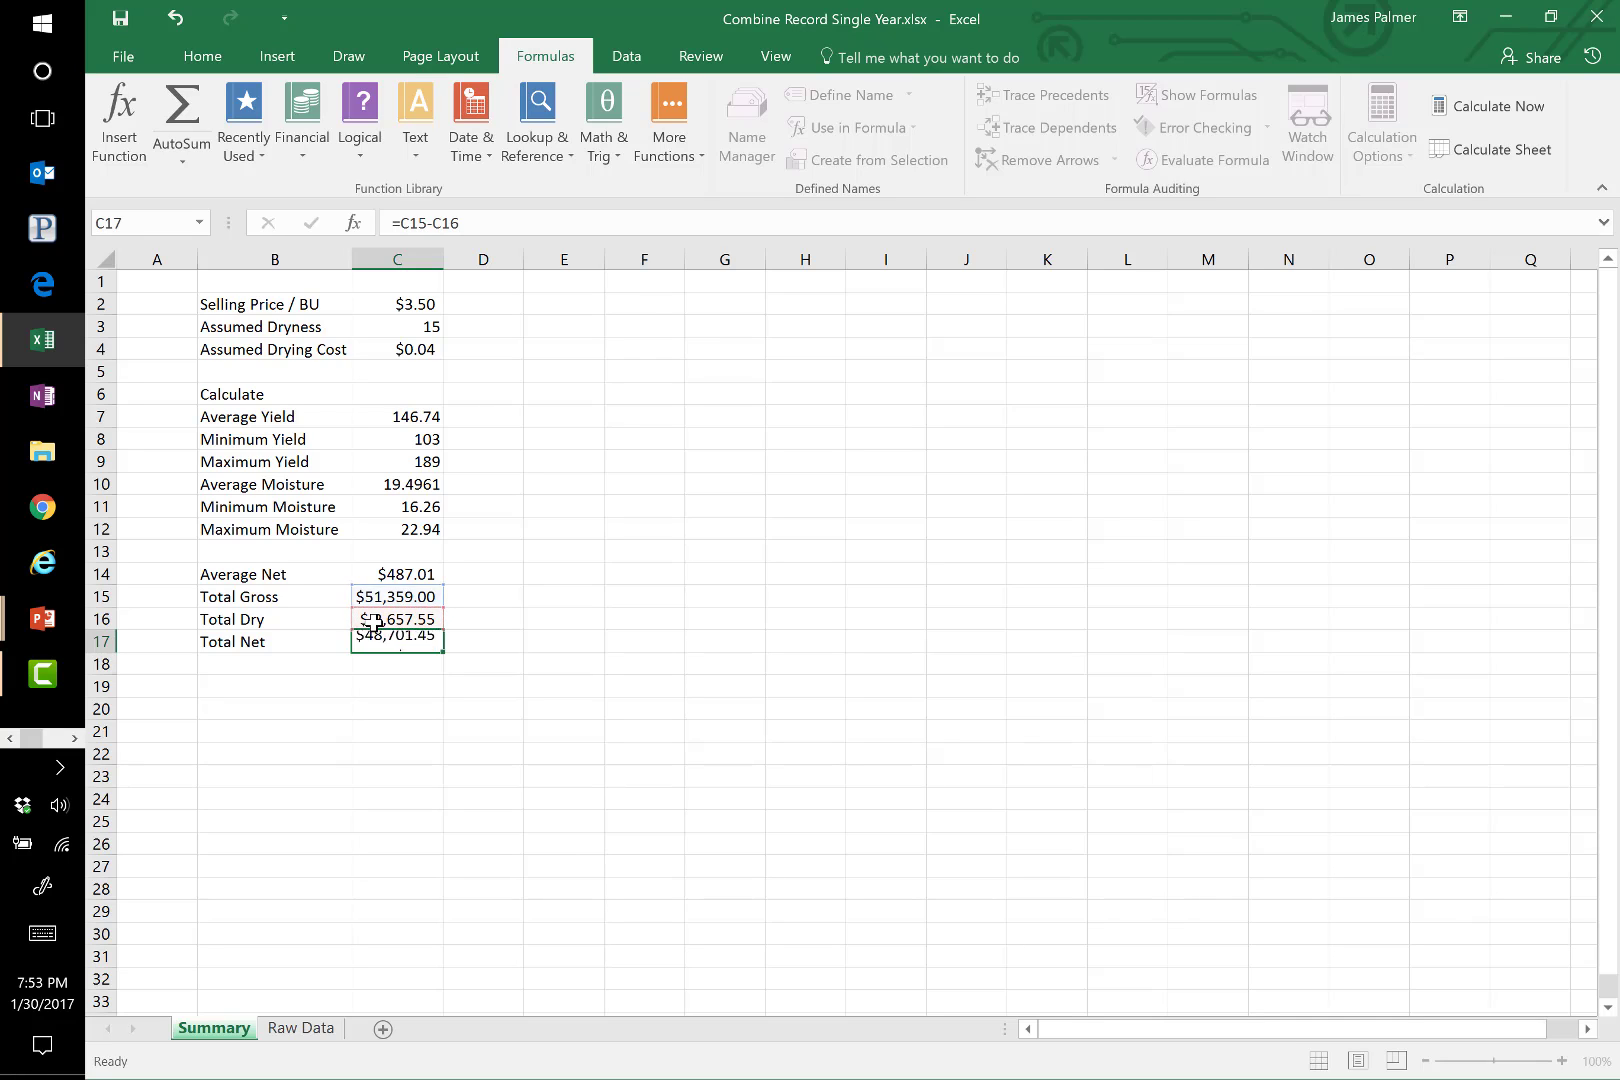
key(Return)
key(Right)
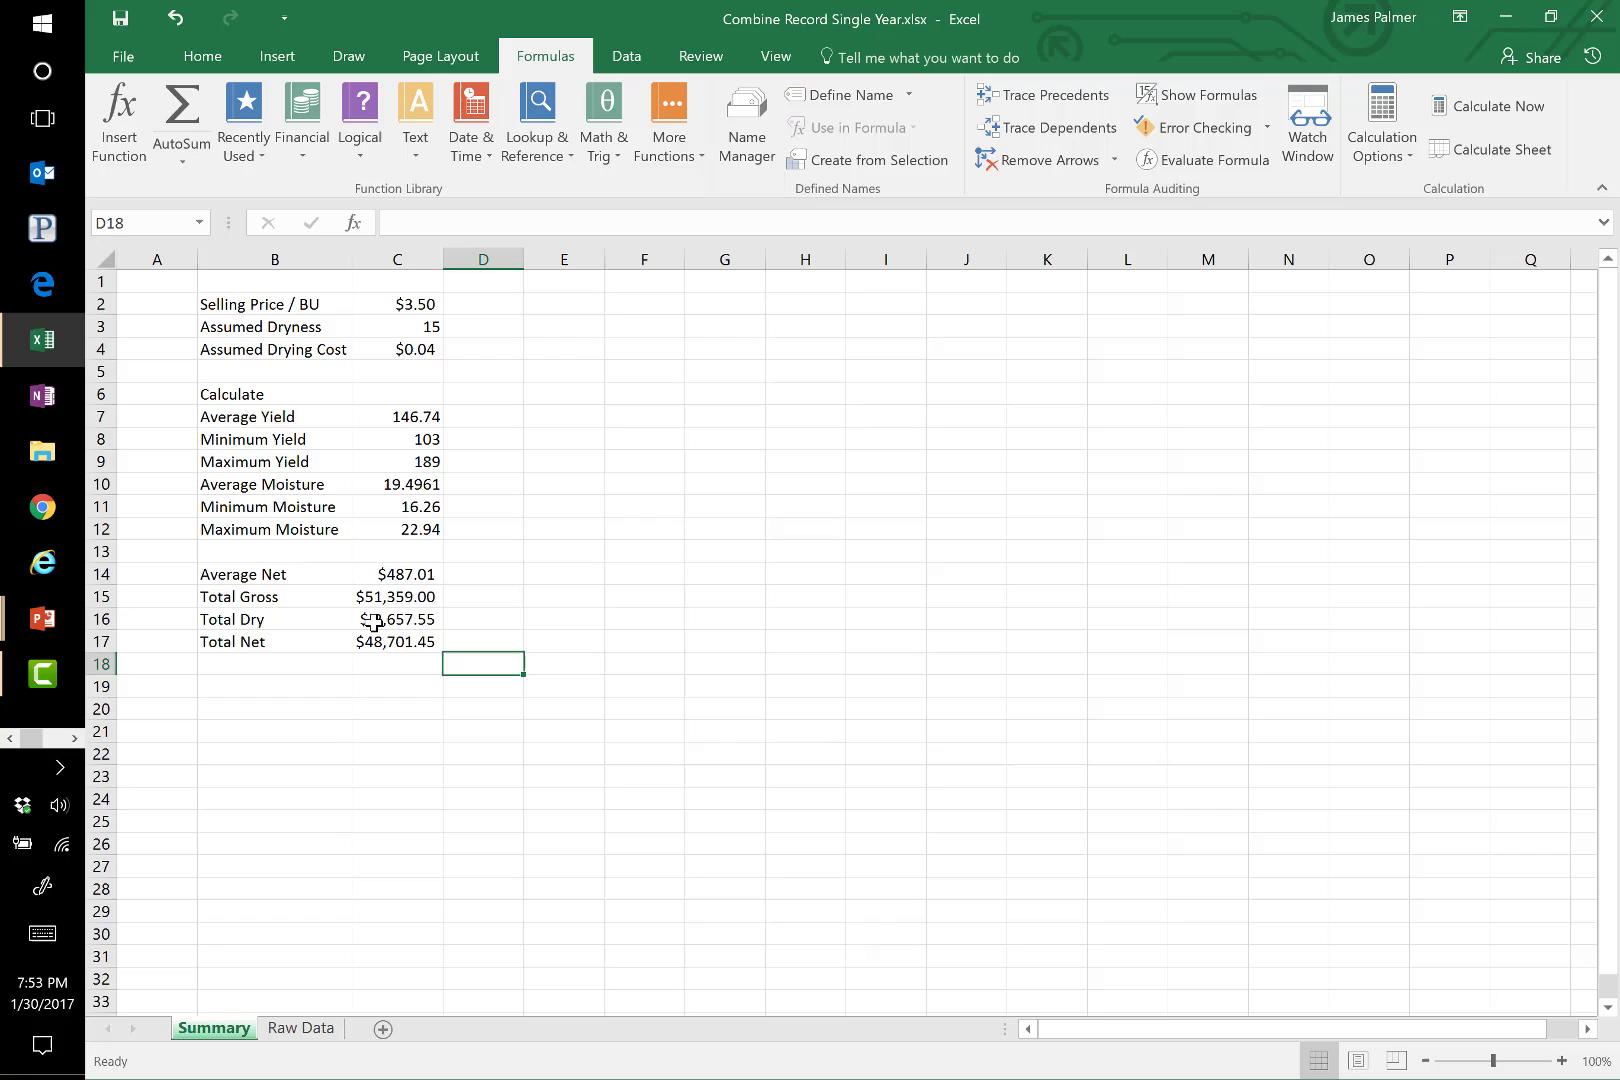
key(Up)
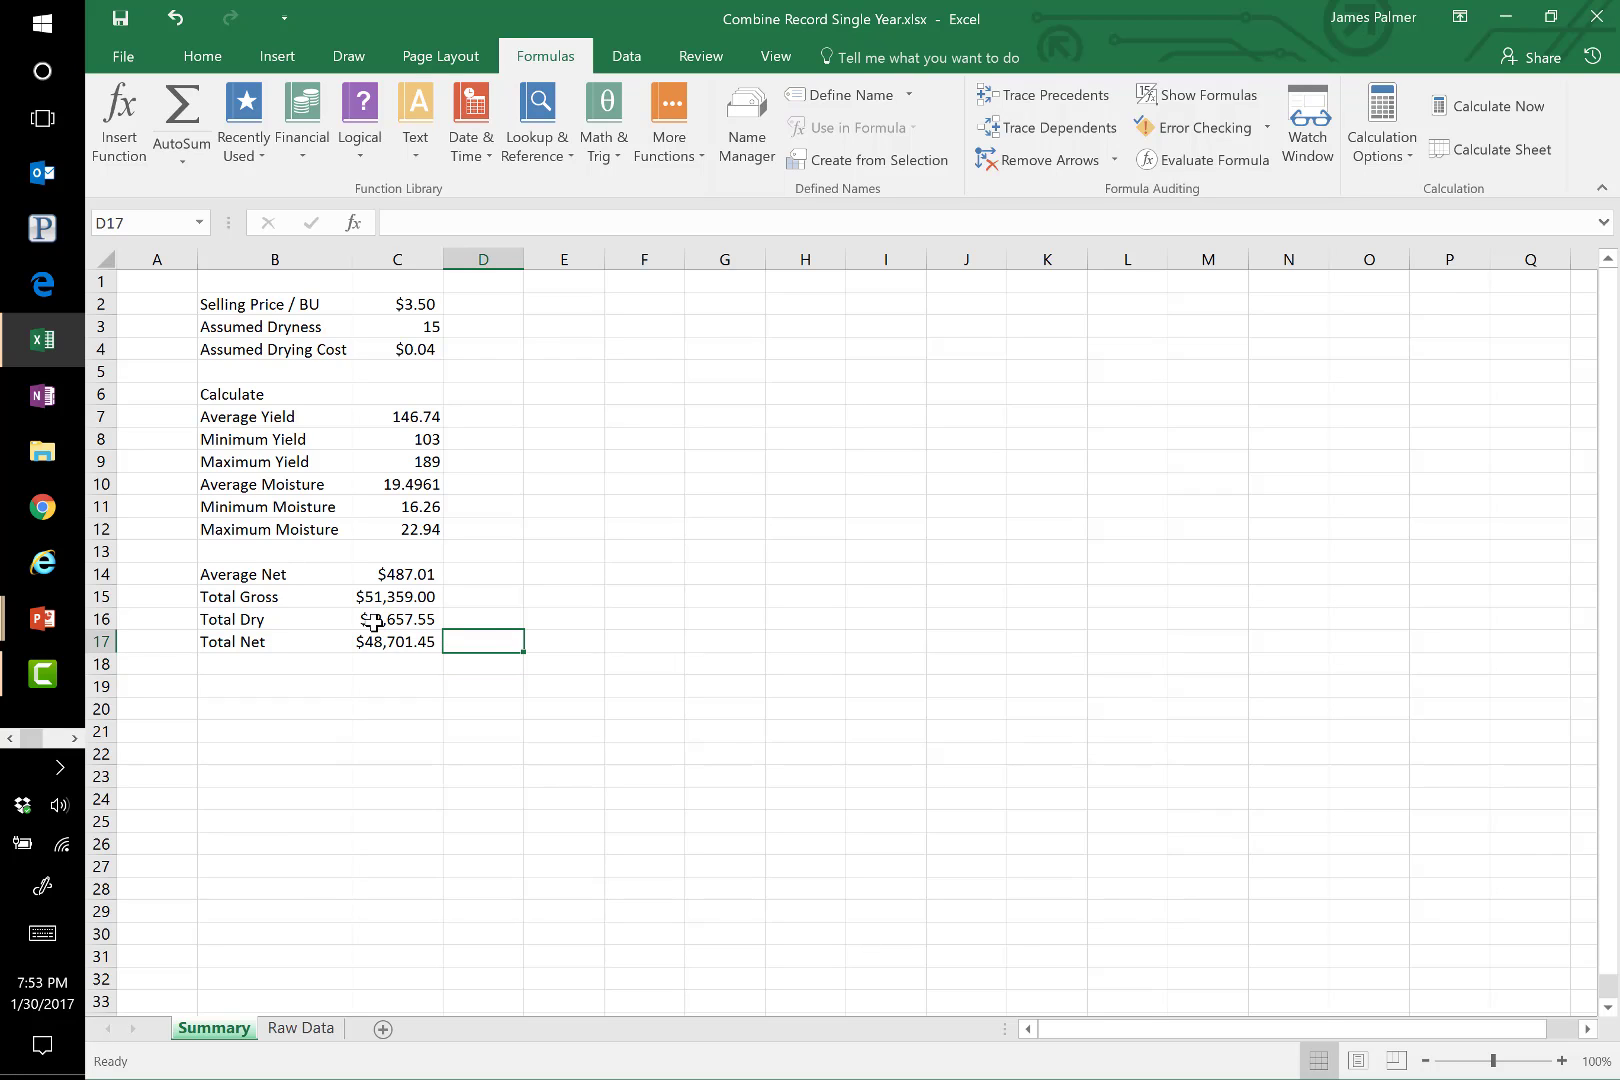
text(=)
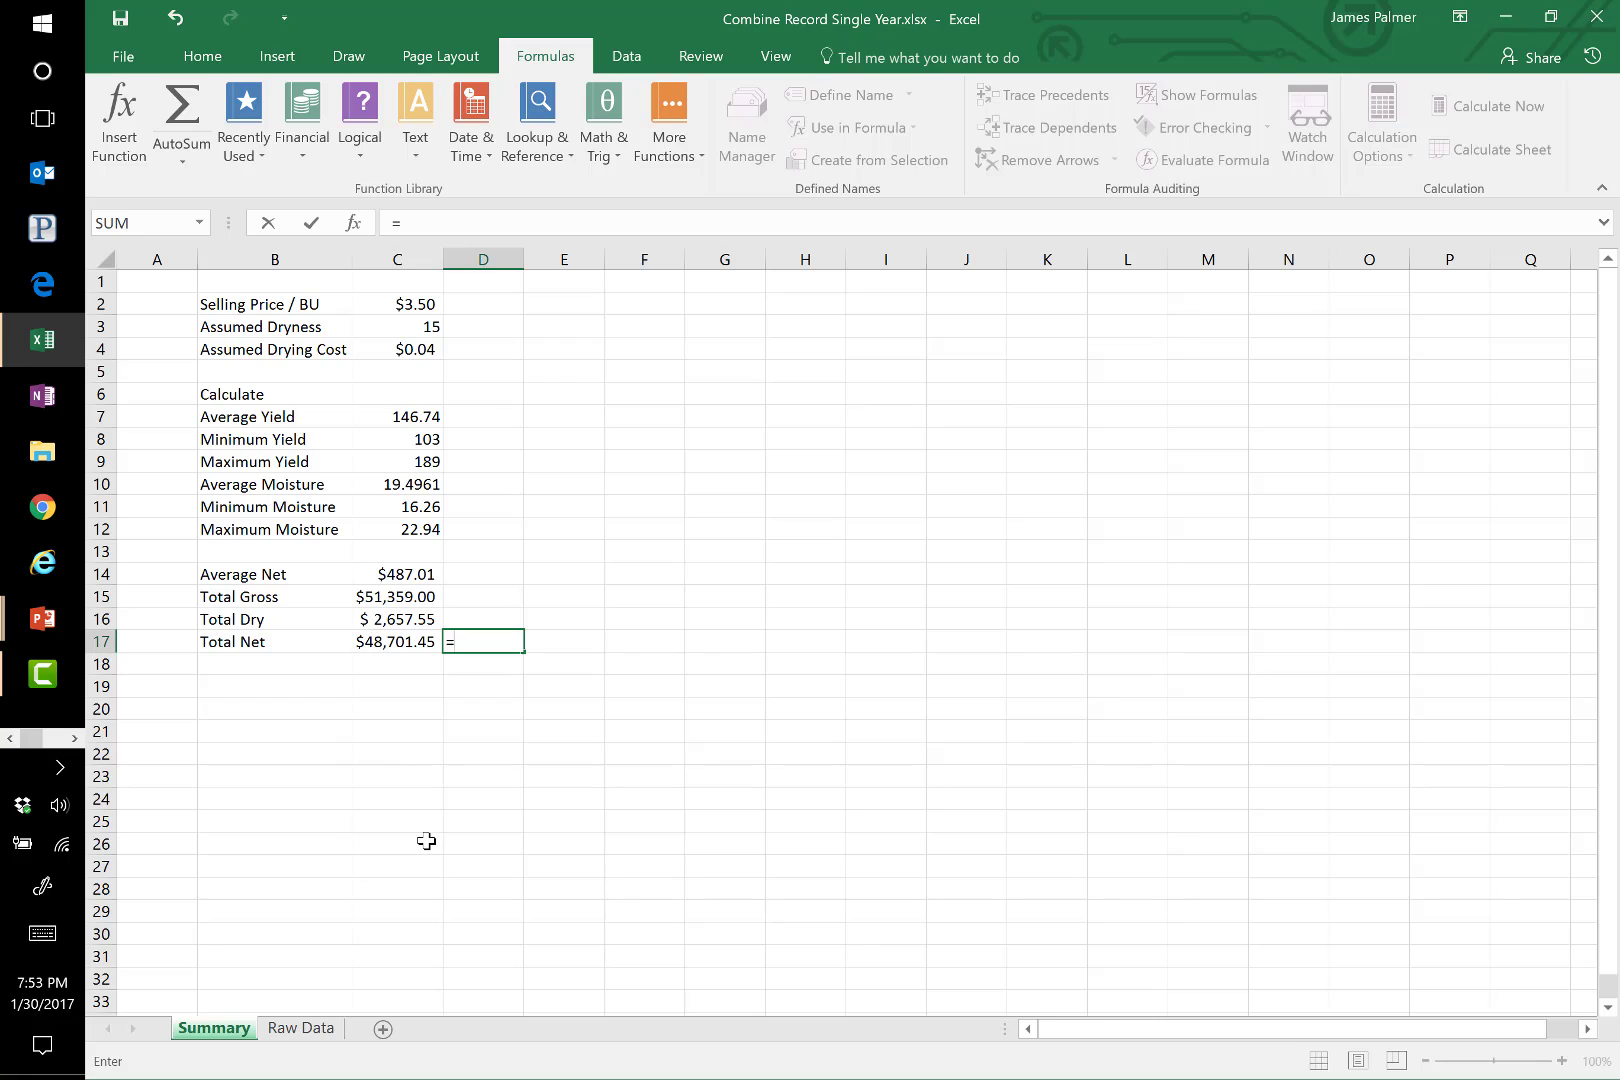
text(sum()
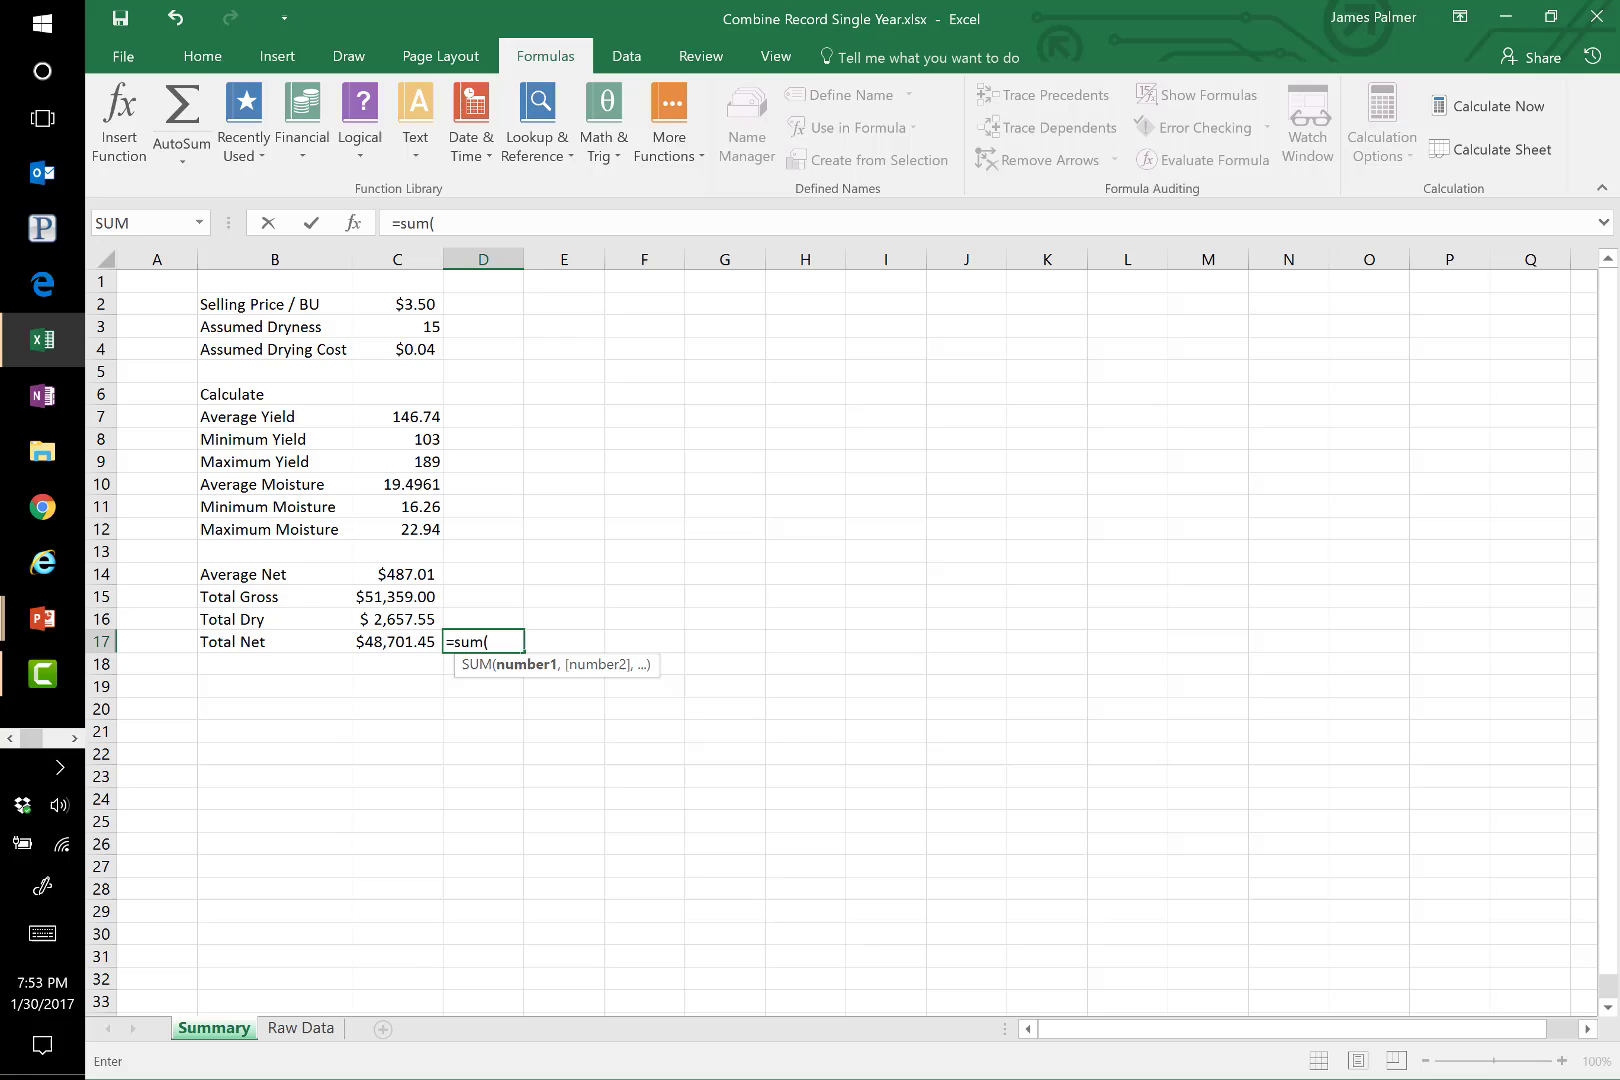
click(305, 1029)
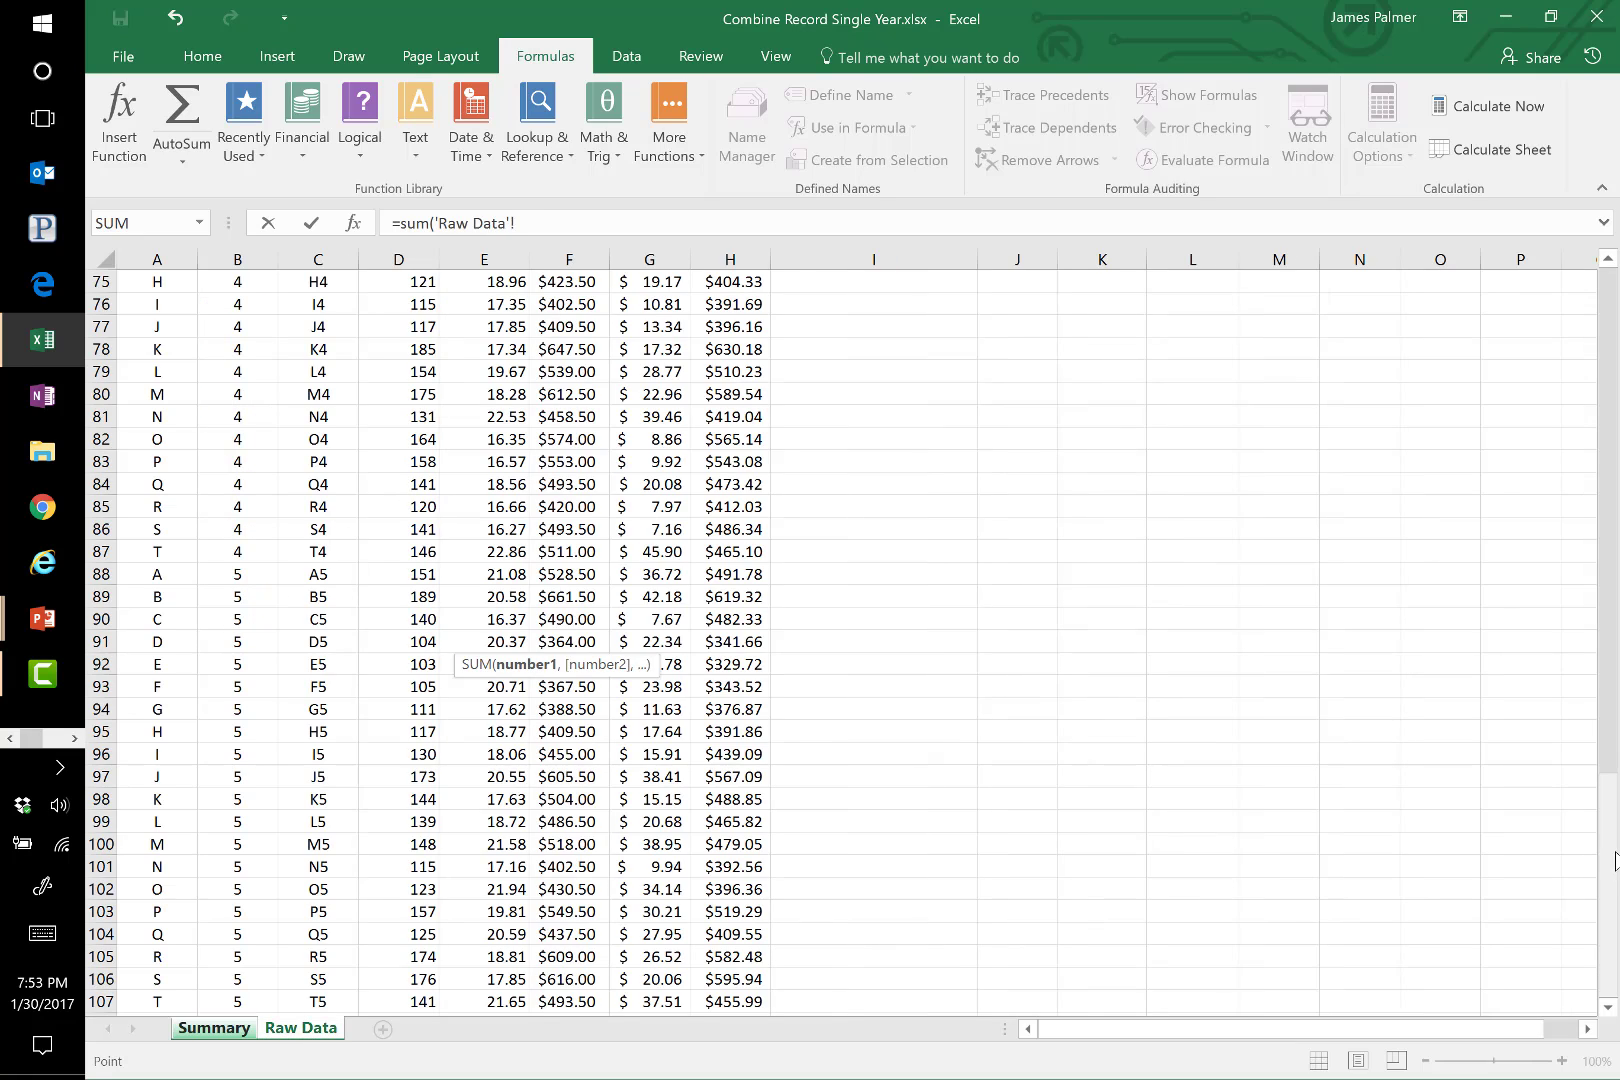
drag(1598, 838, 1604, 320)
click(722, 441)
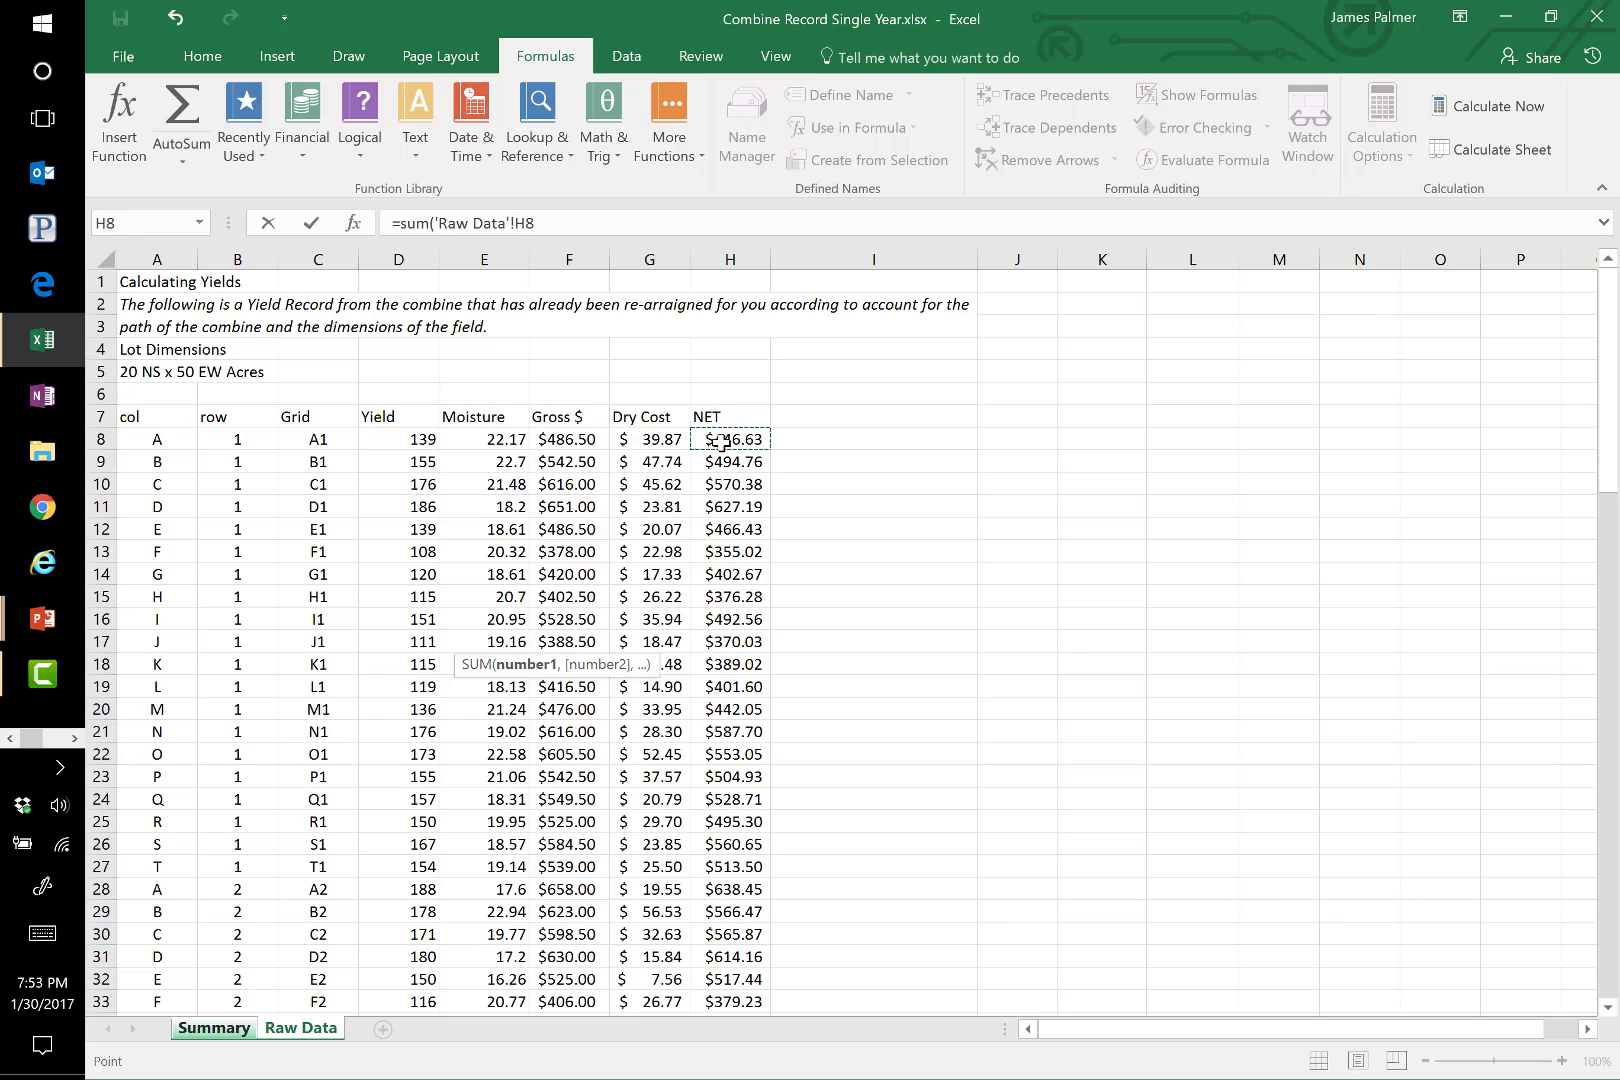
key(ctrl+shift+Down)
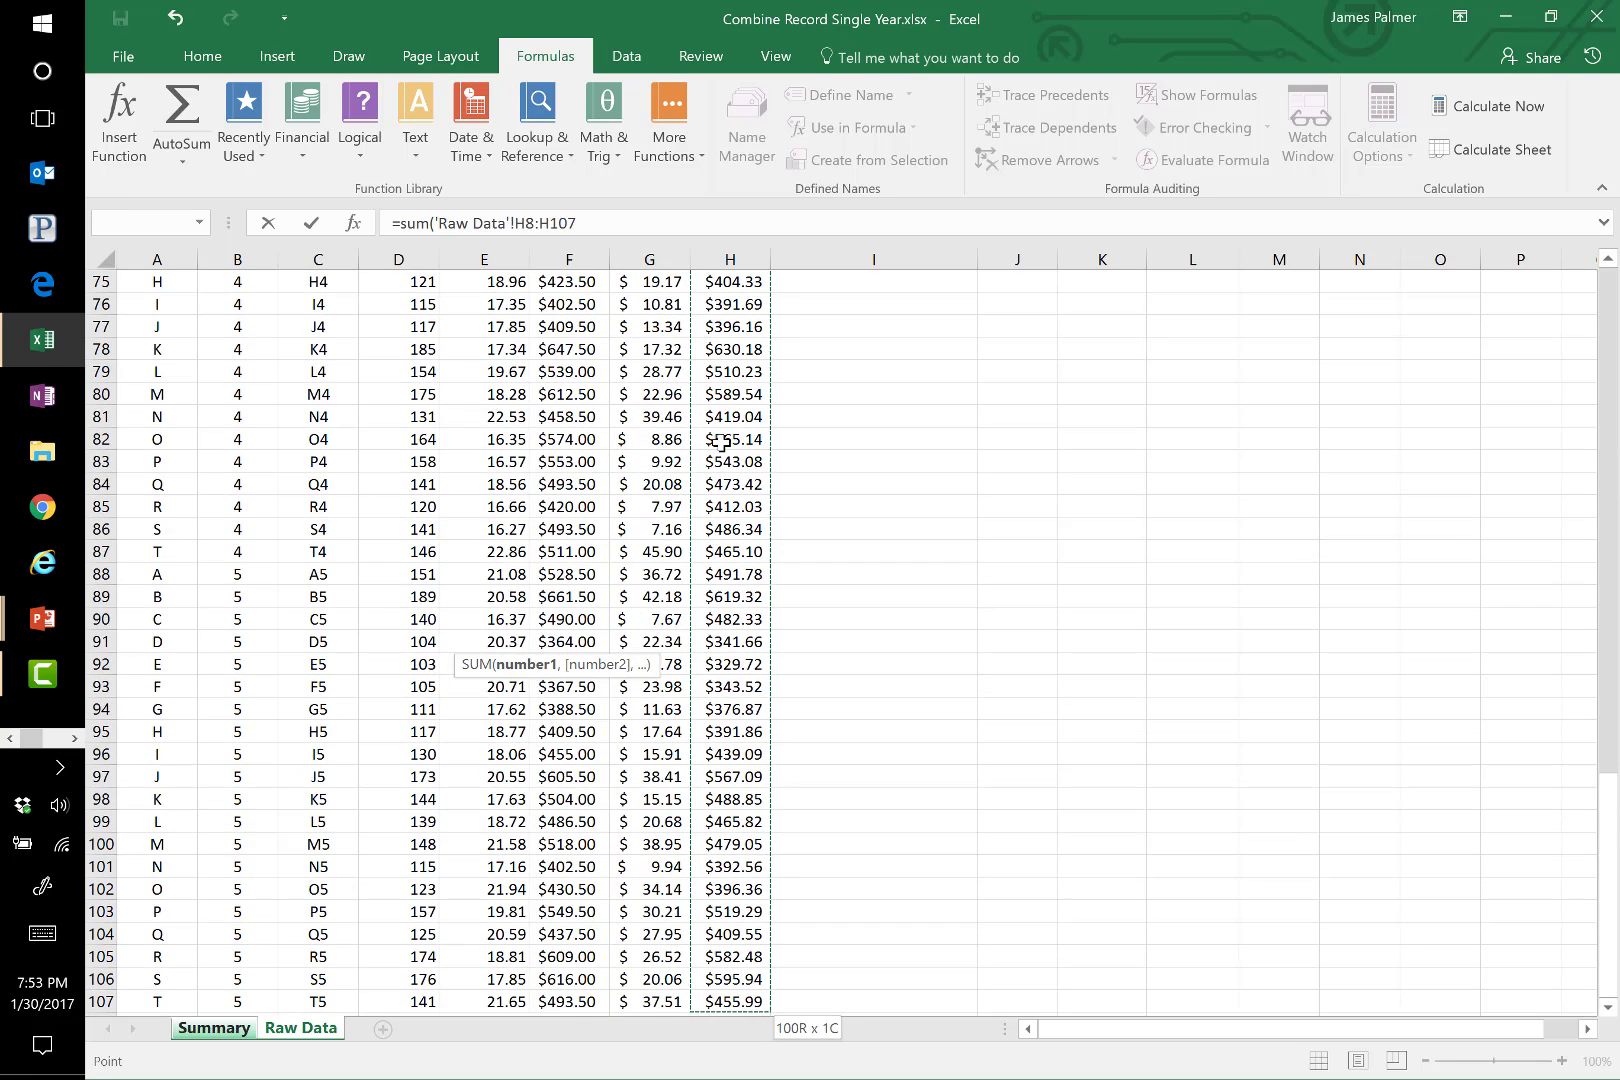
text())
key(Return)
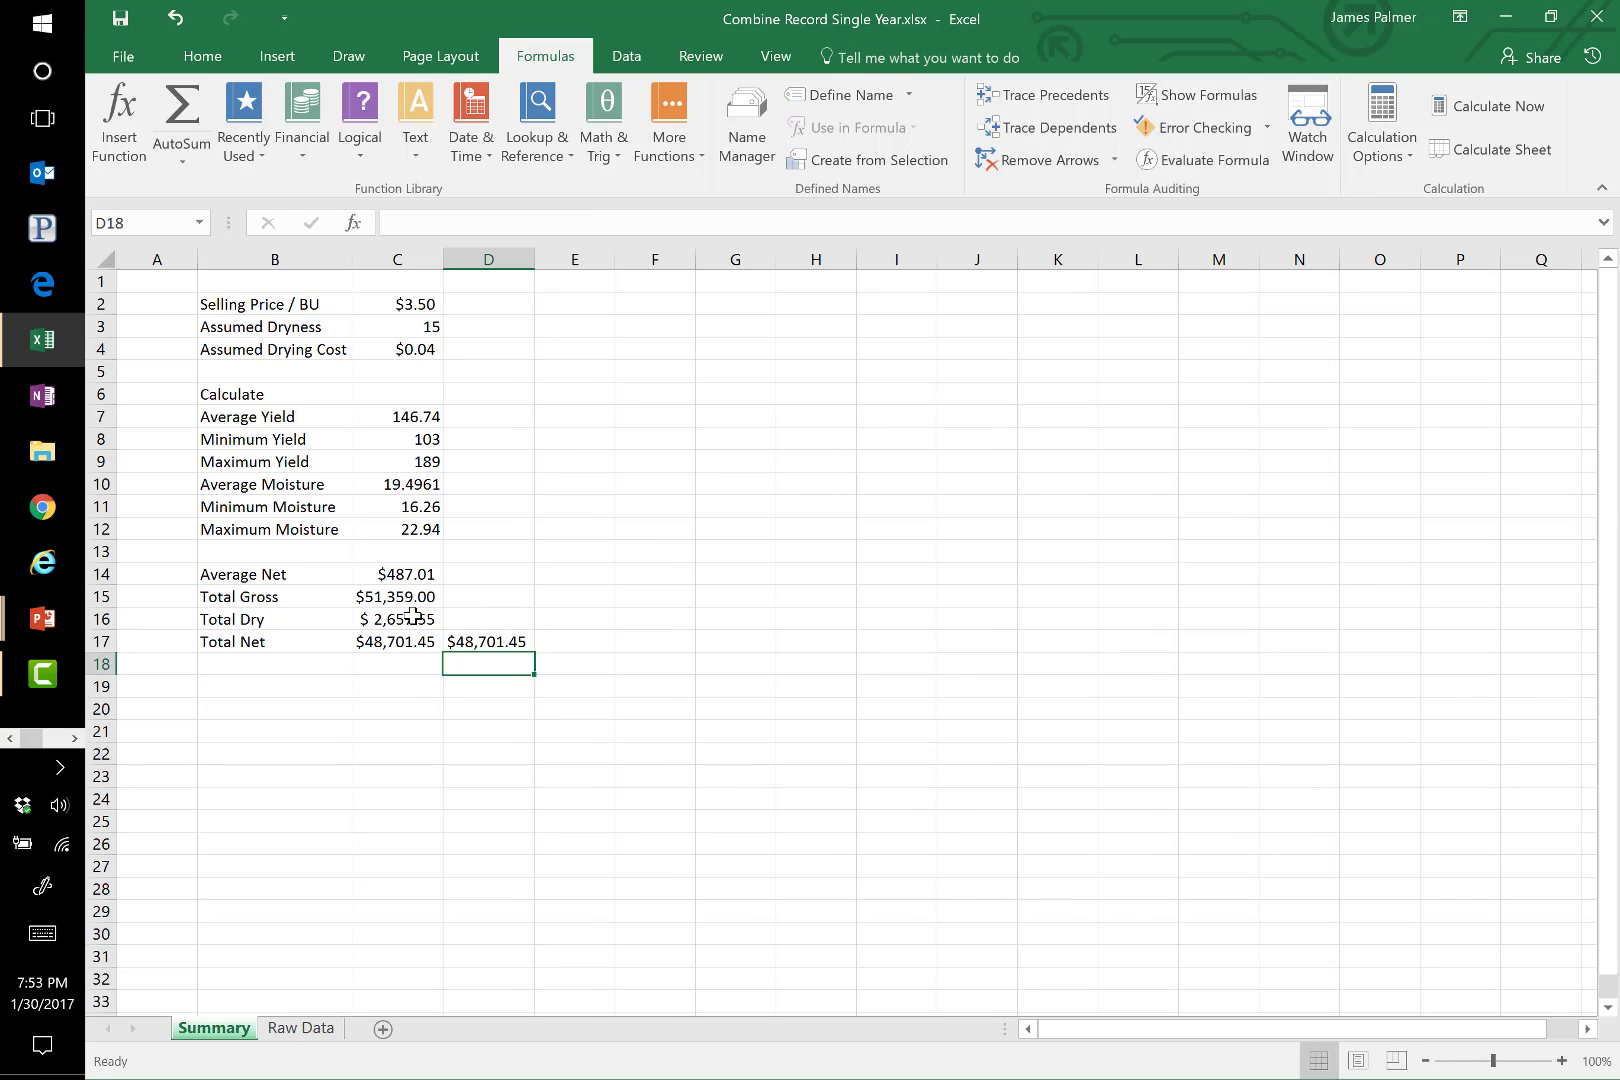
click(491, 636)
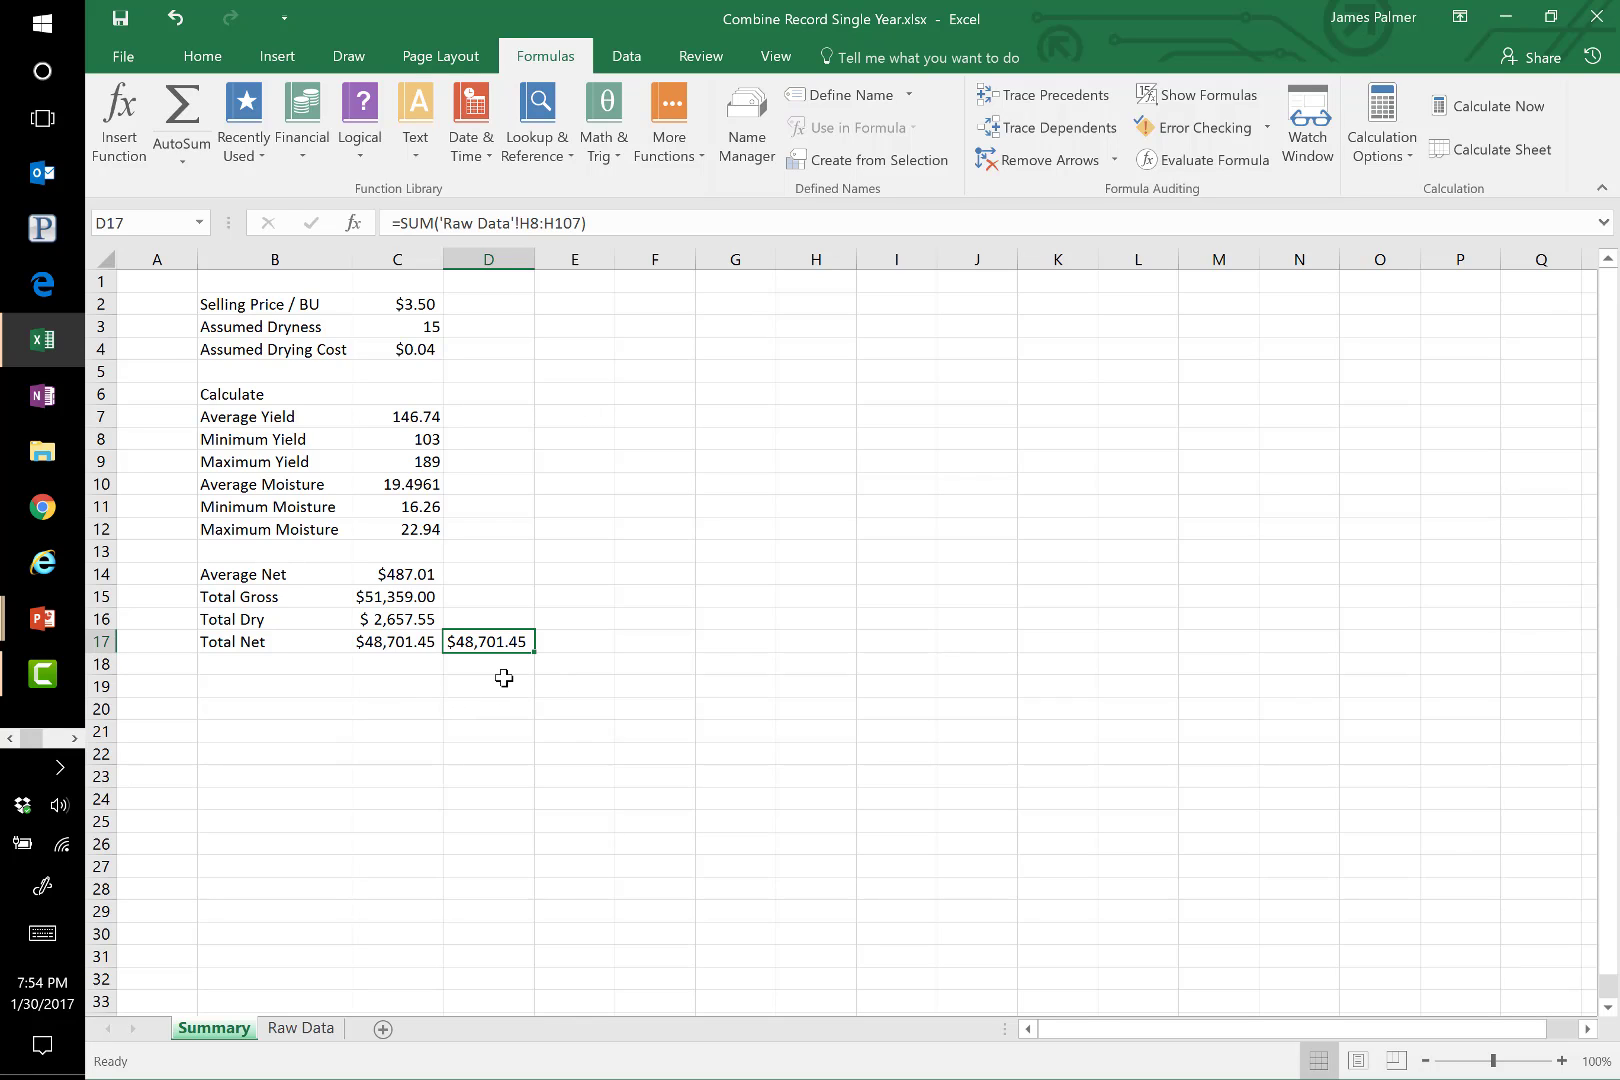
key(Delete)
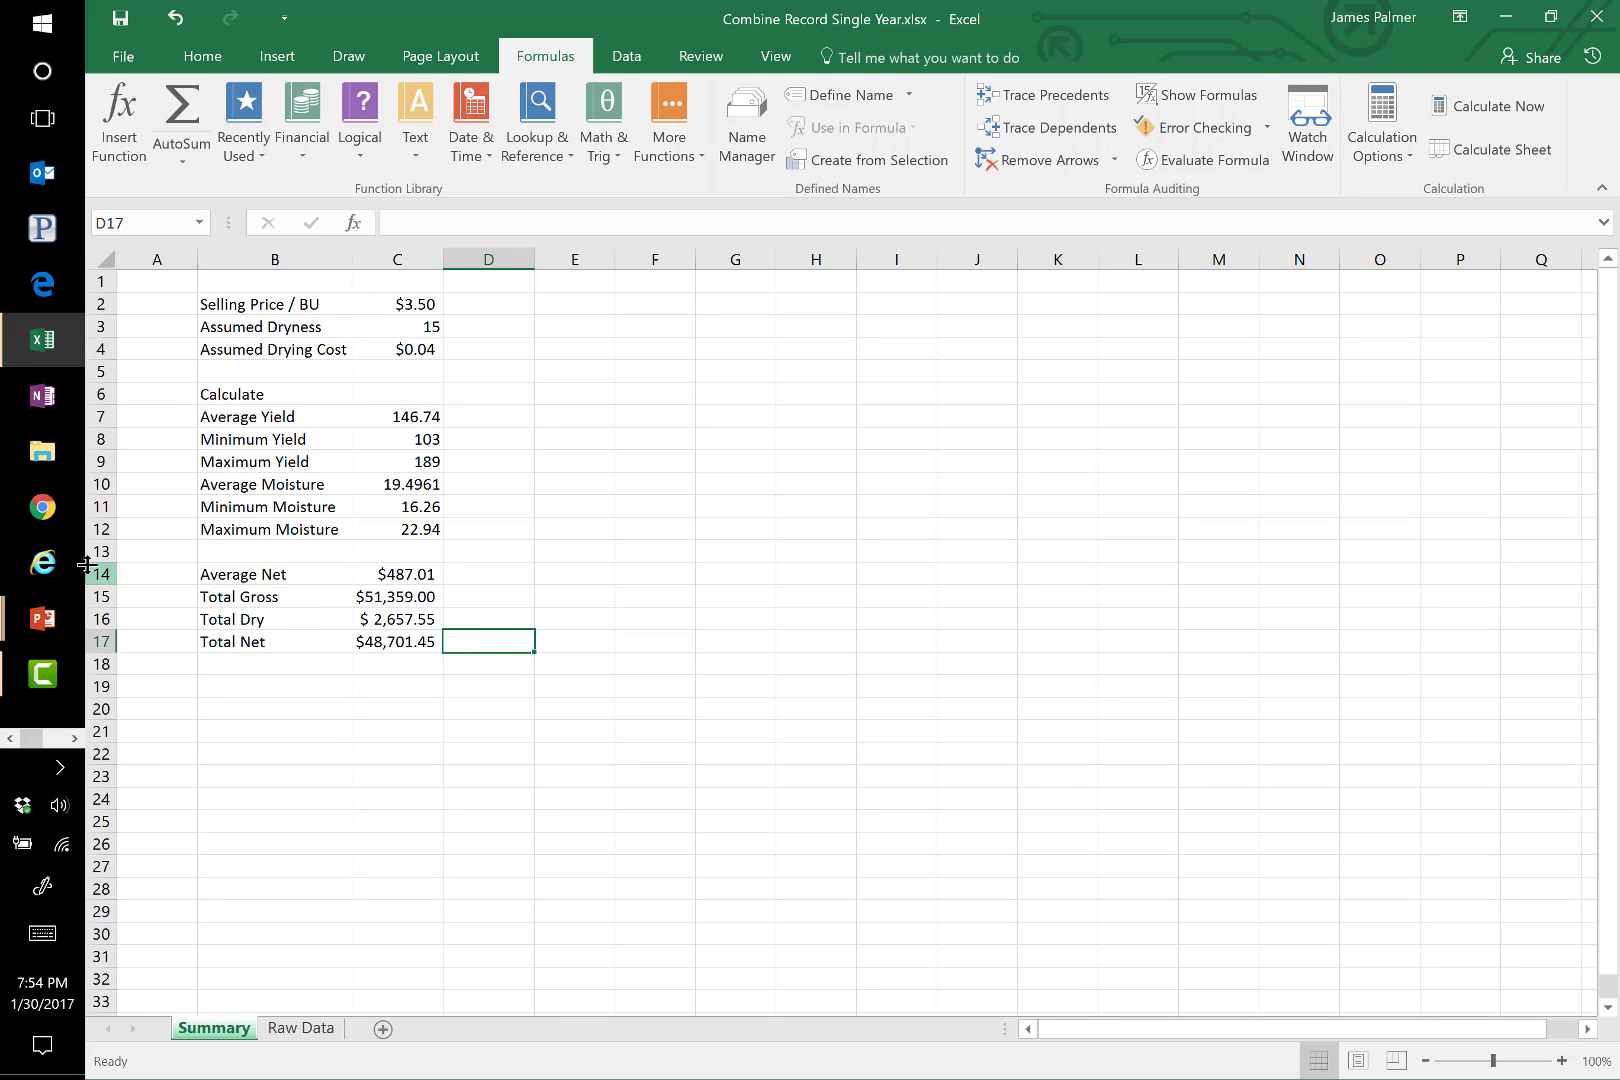
click(101, 371)
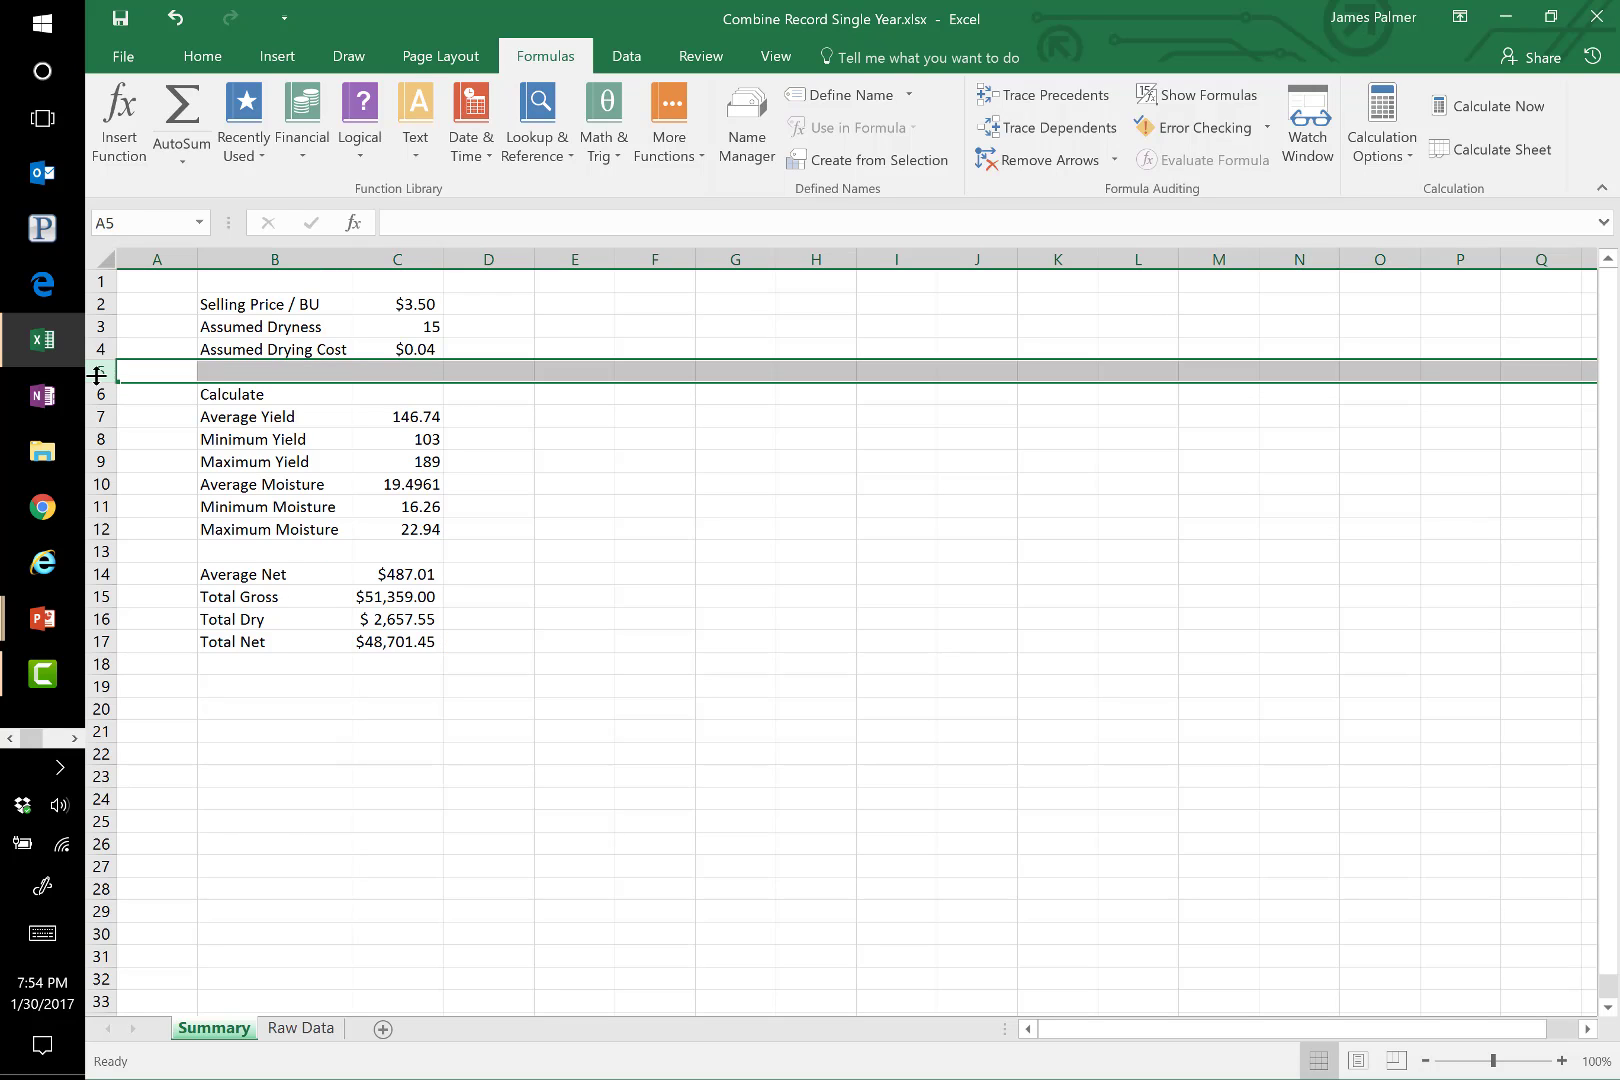
right_click(104, 373)
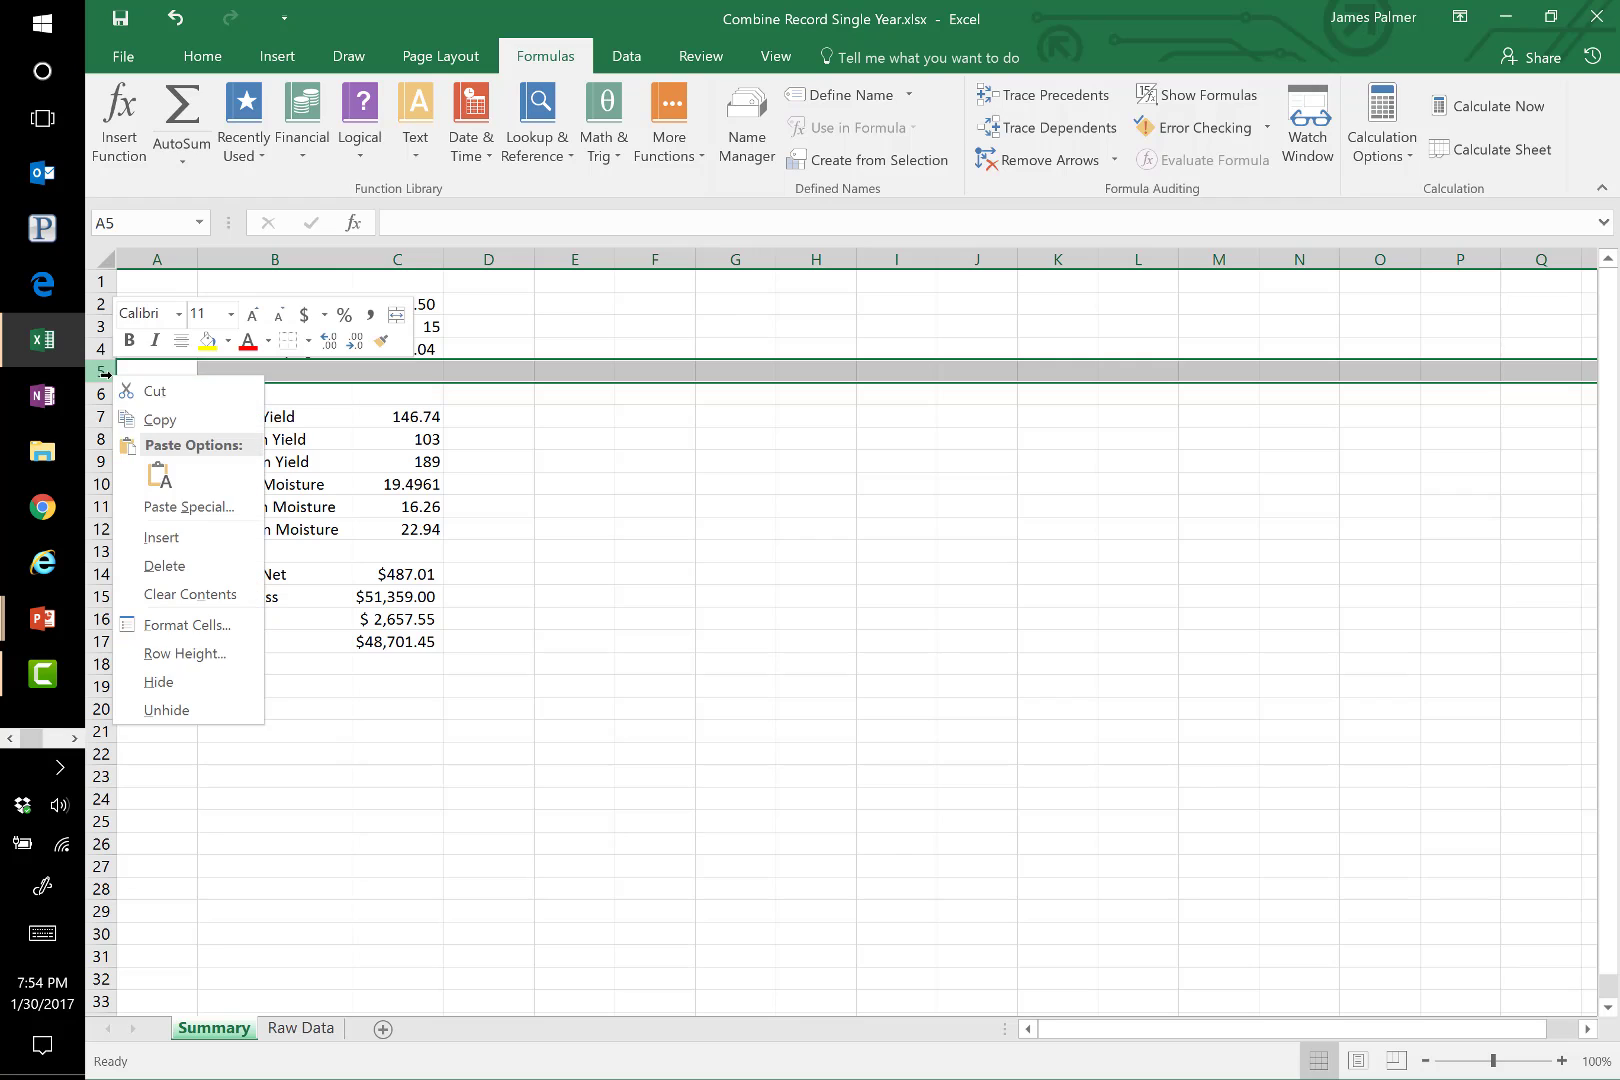
click(155, 540)
click(525, 457)
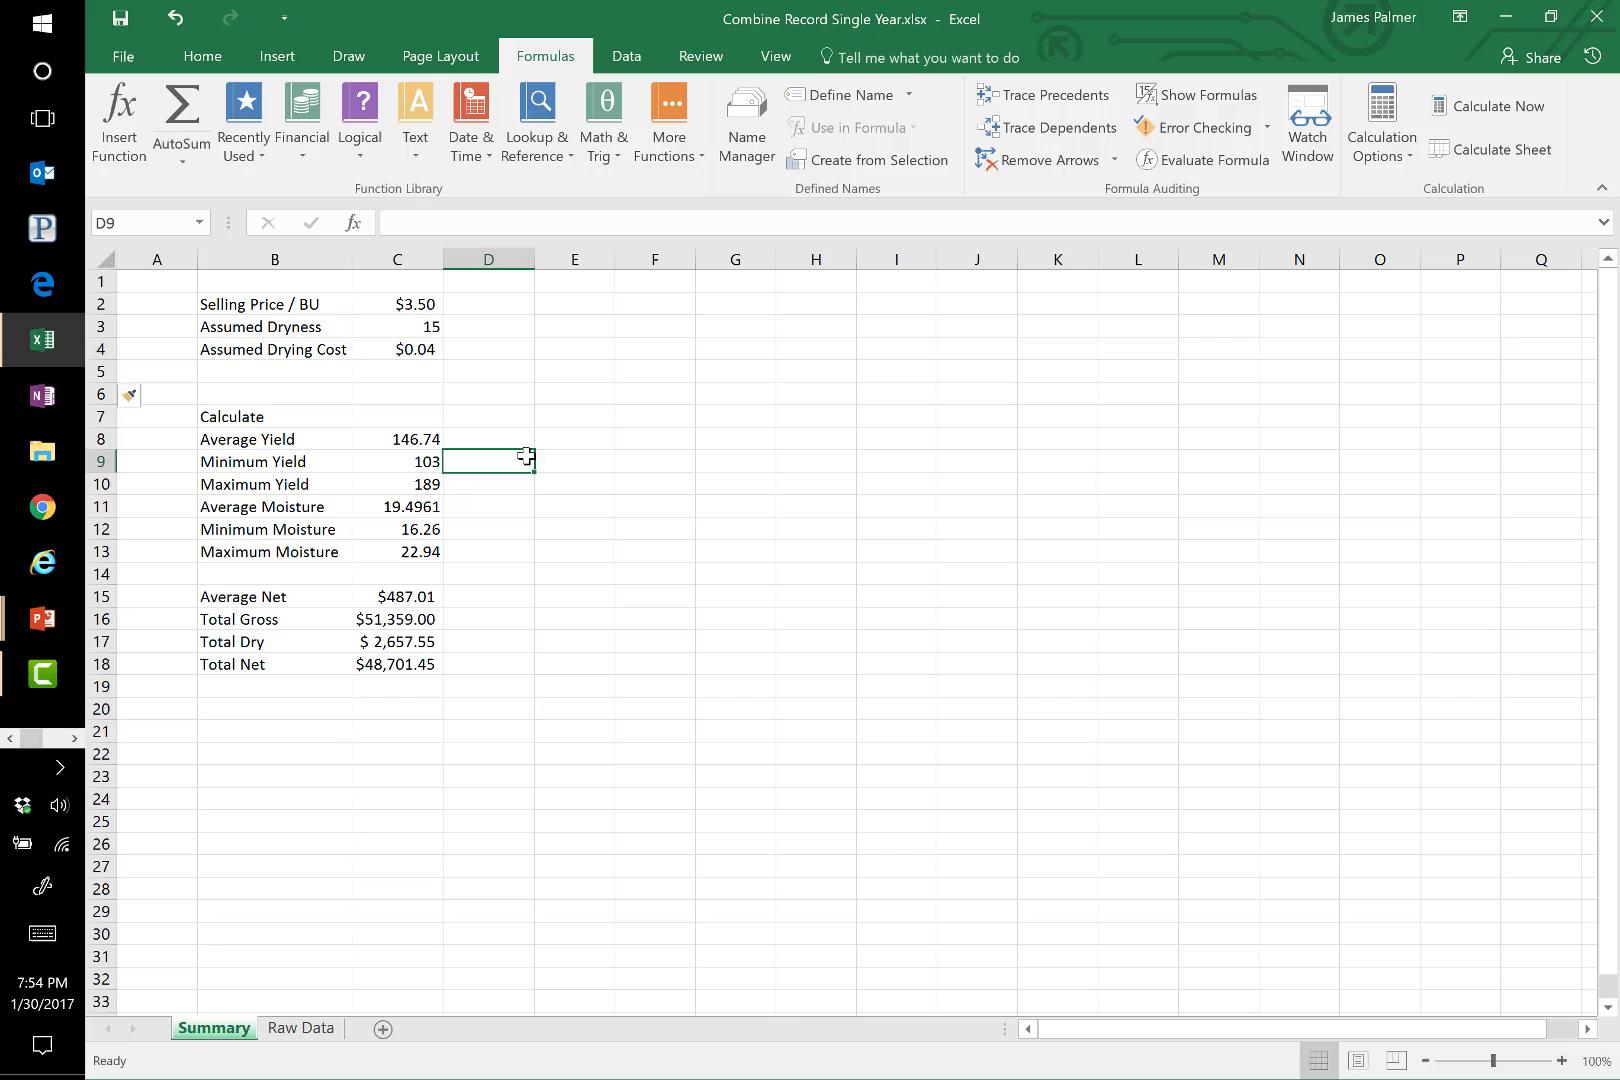
click(395, 259)
right_click(392, 261)
click(435, 424)
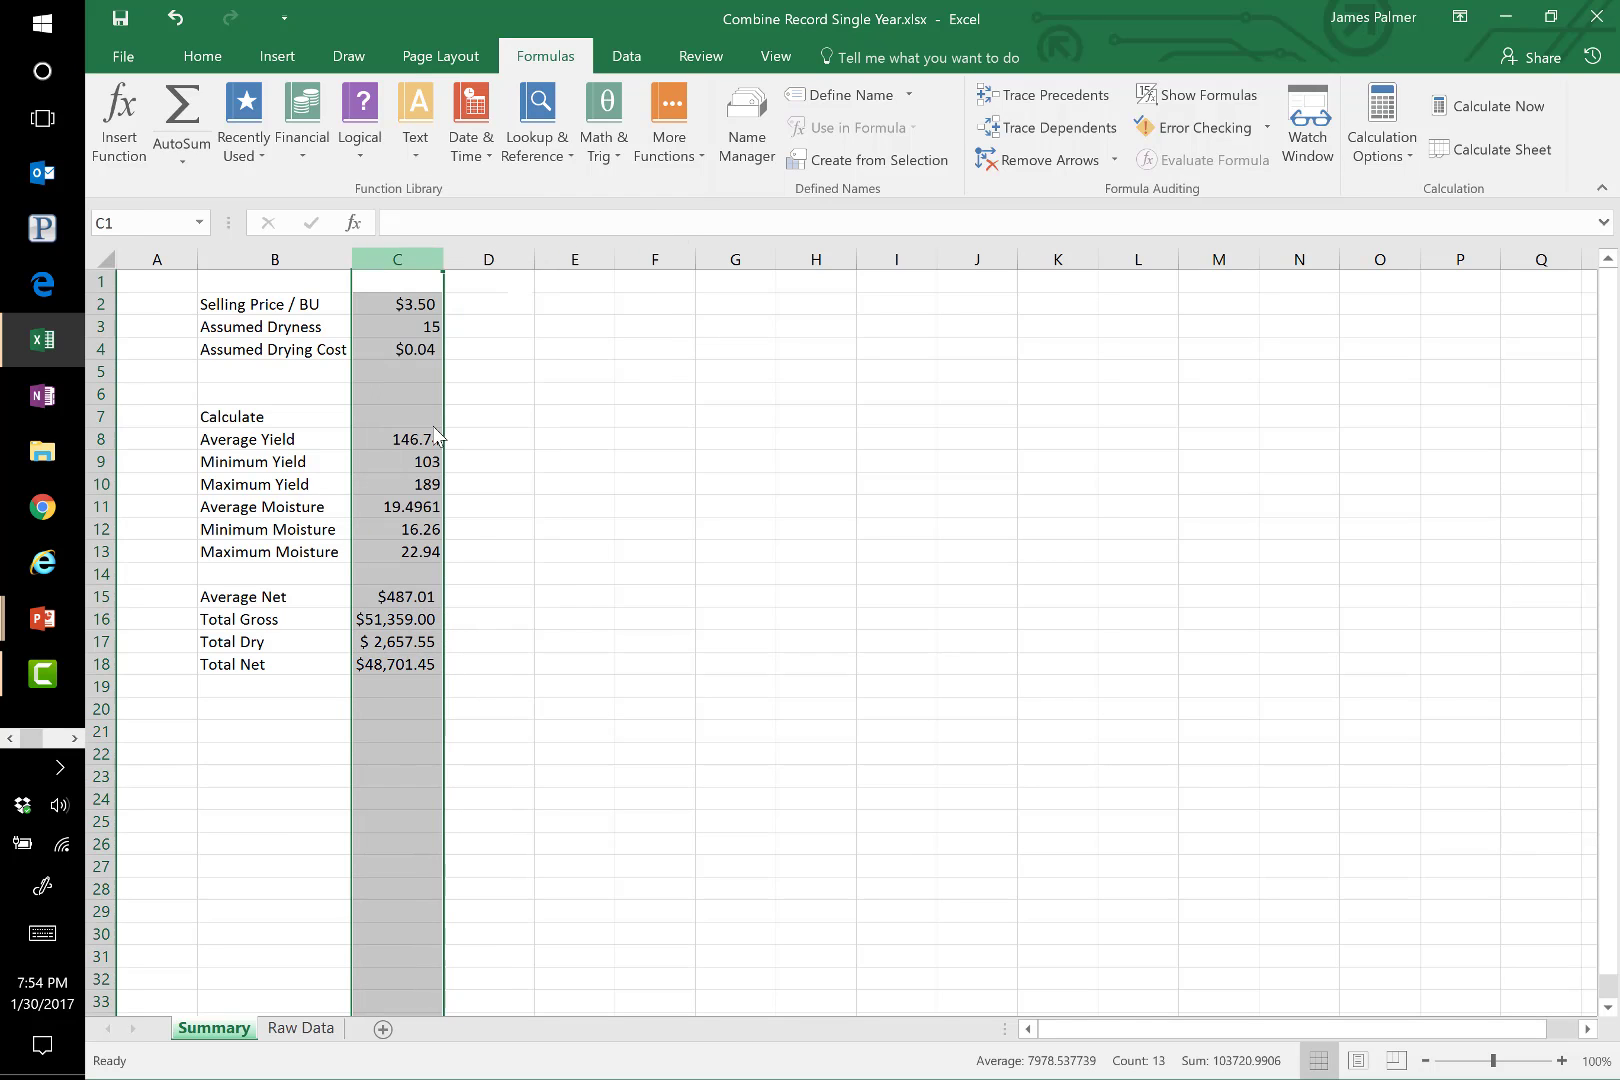
click(782, 497)
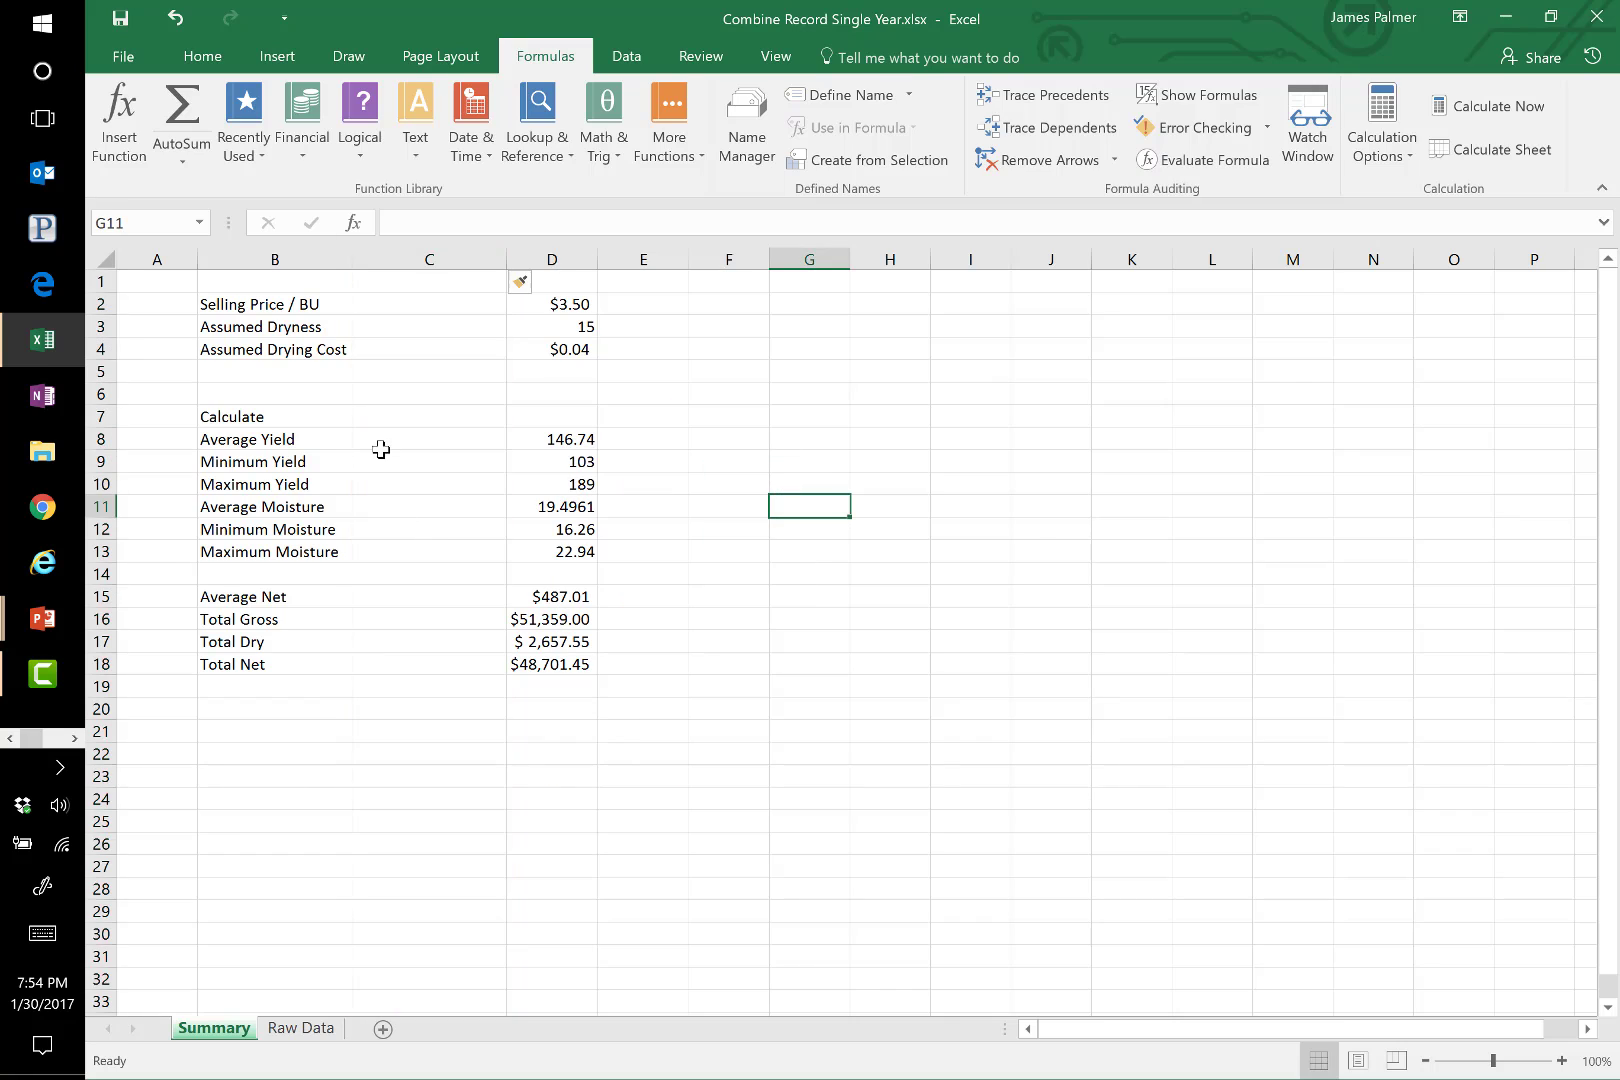
click(585, 303)
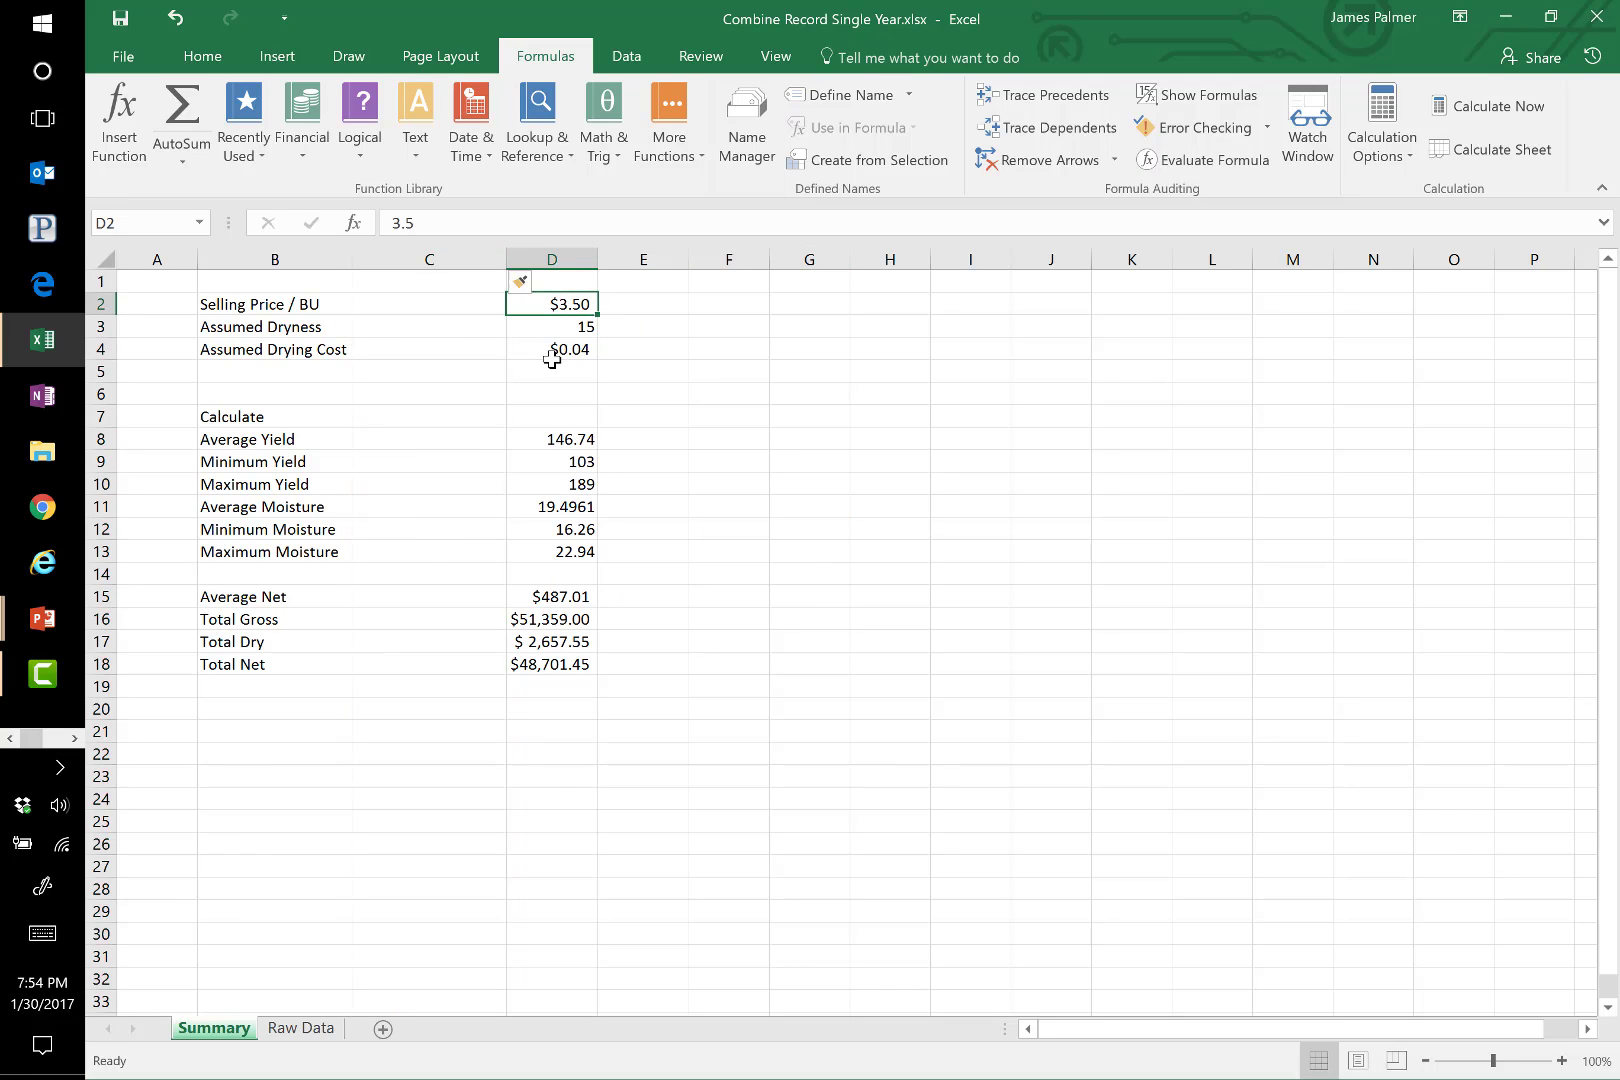
click(573, 458)
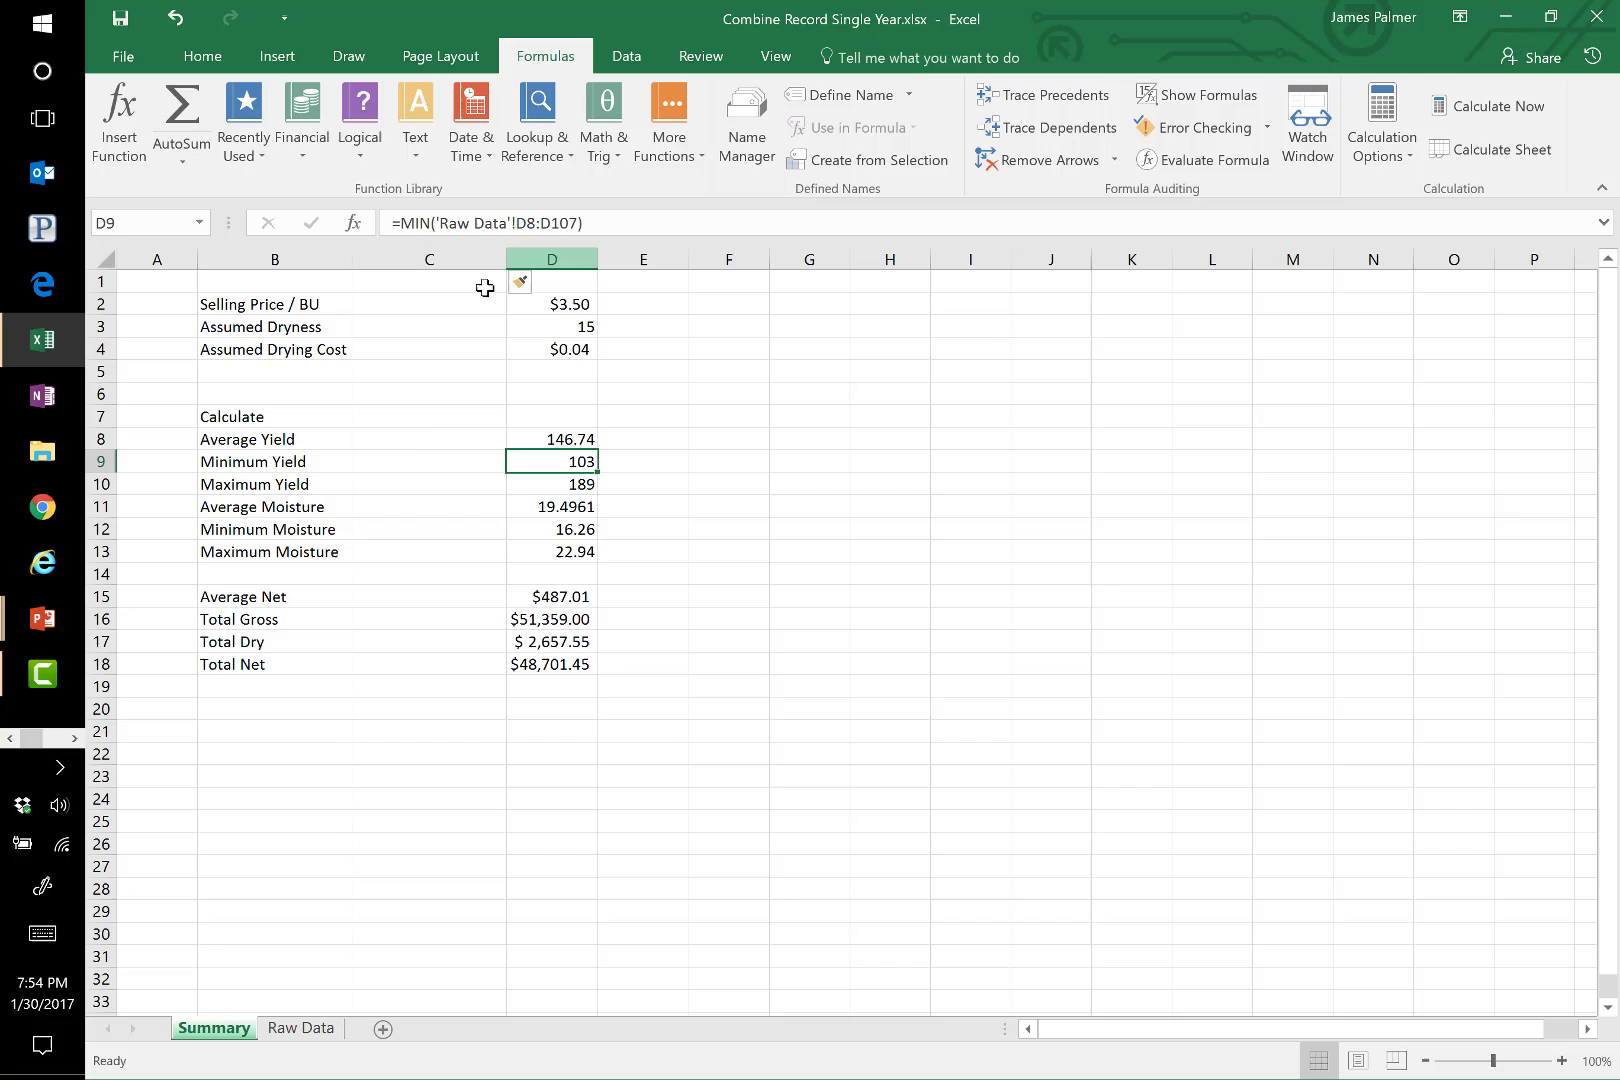
click(543, 664)
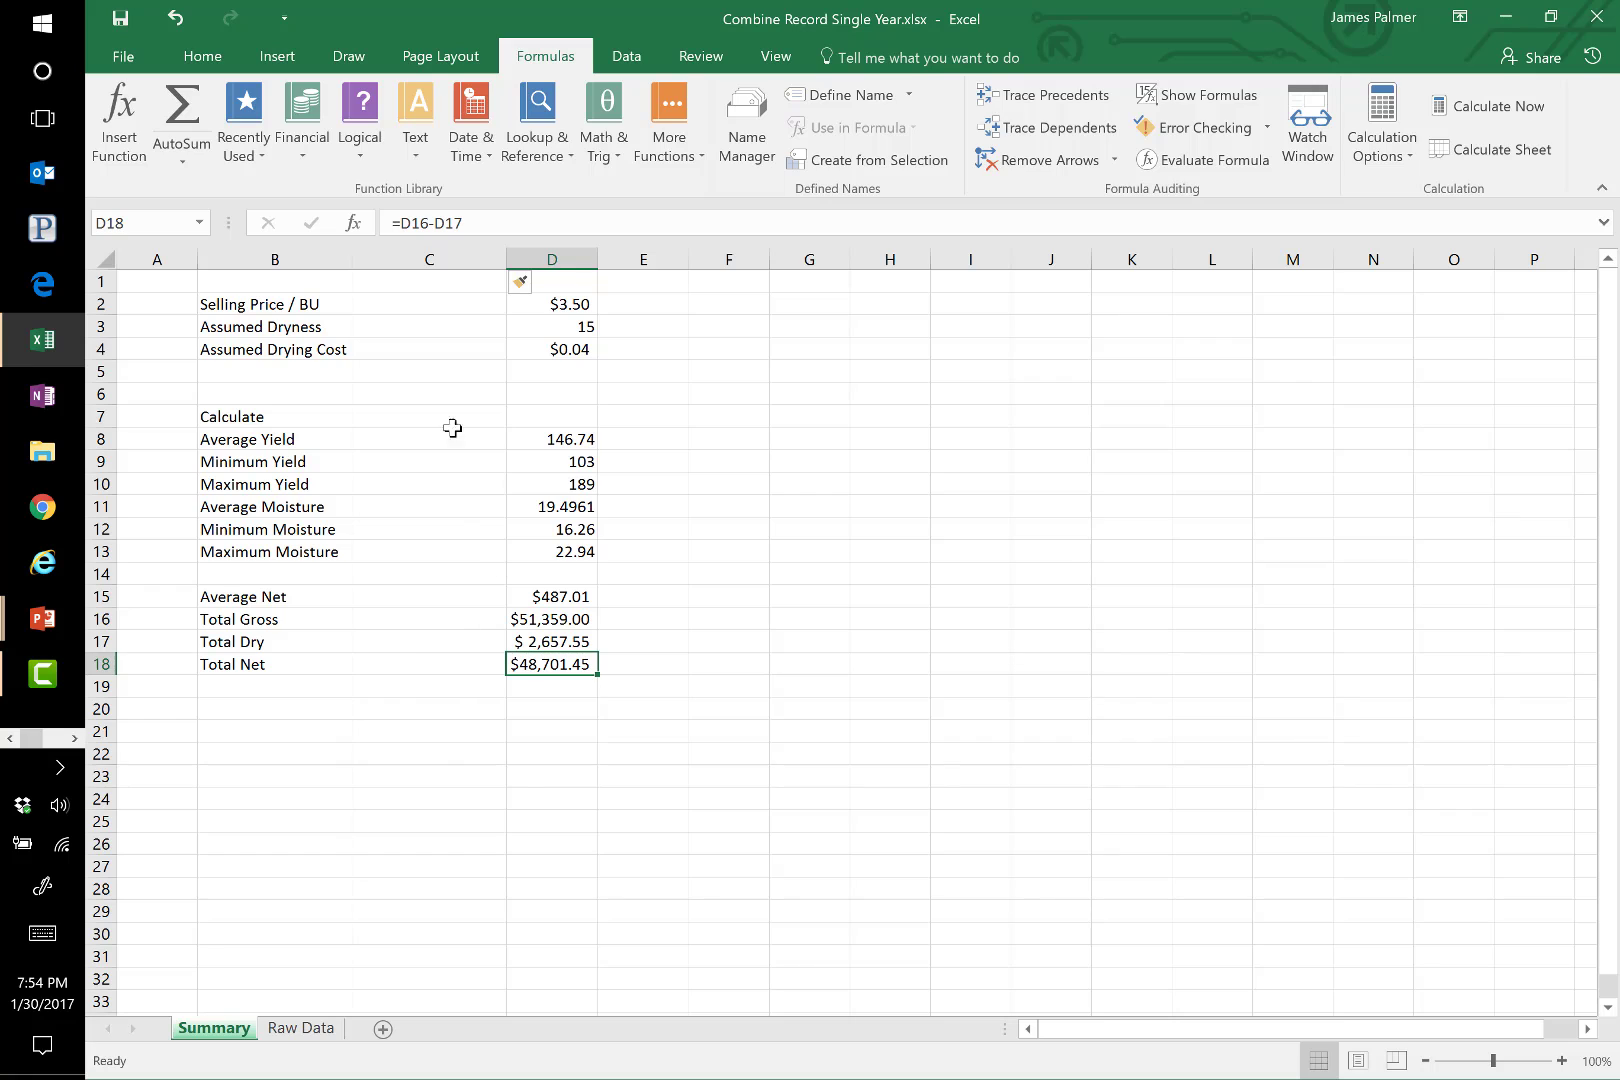
click(433, 258)
right_click(433, 258)
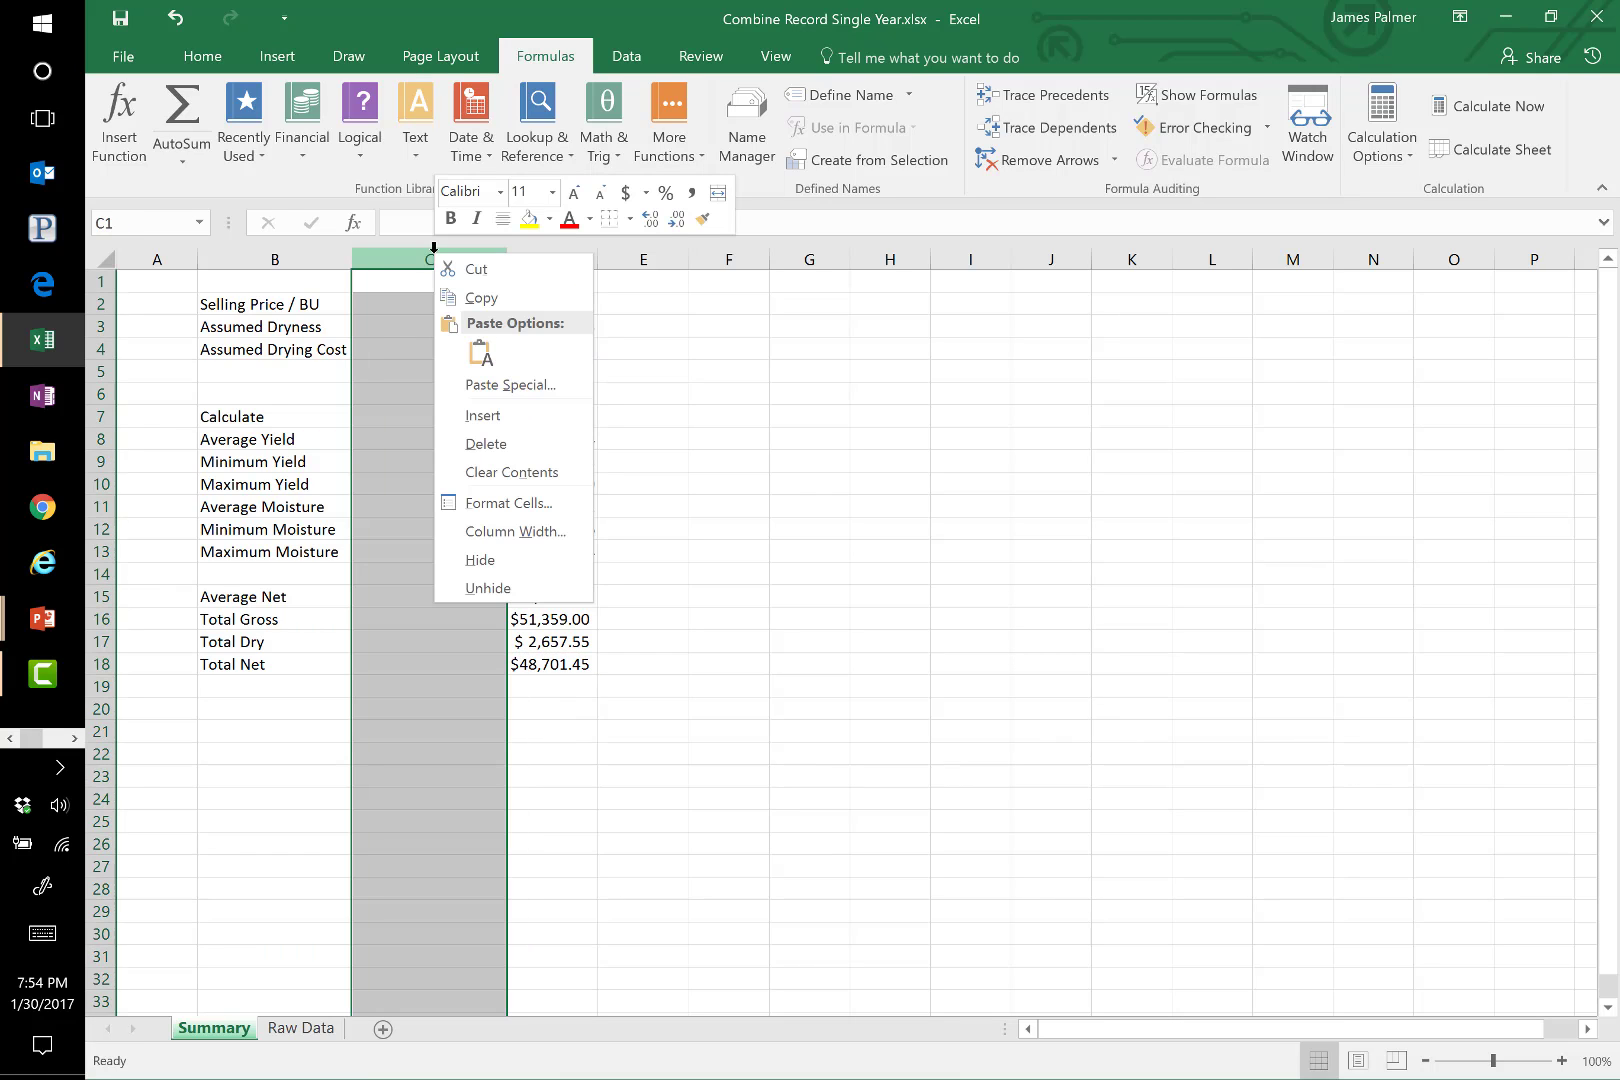
click(500, 445)
click(100, 372)
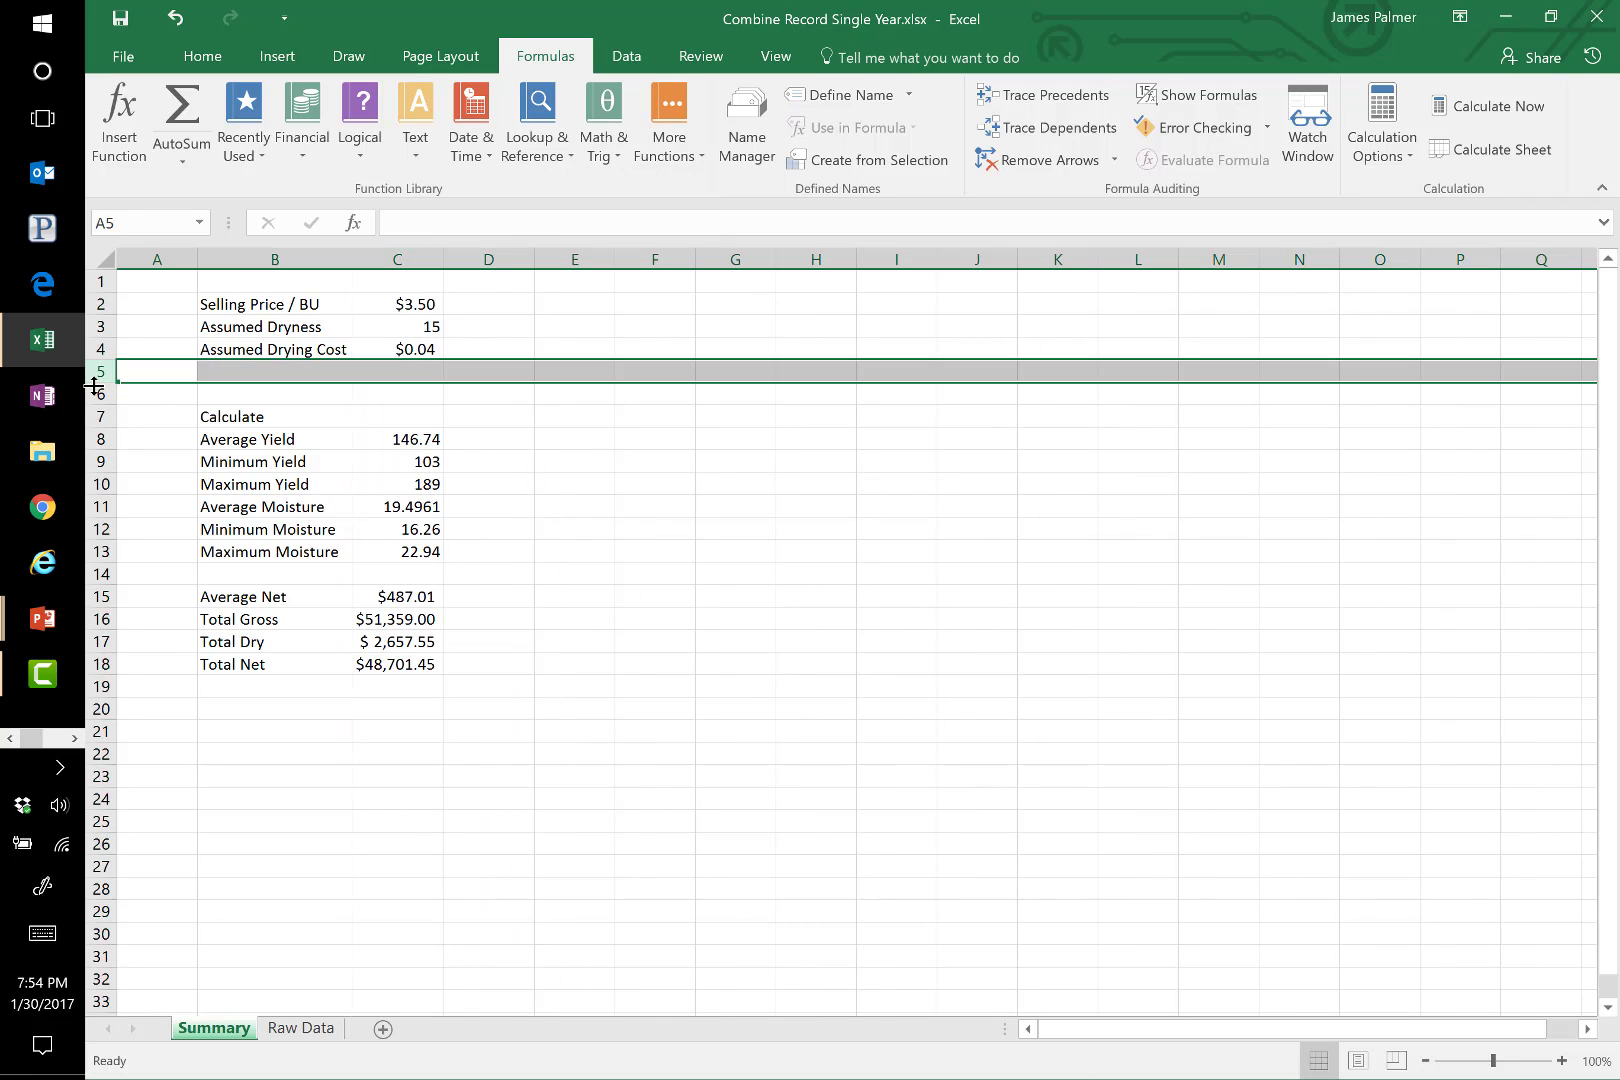
right_click(94, 378)
click(146, 576)
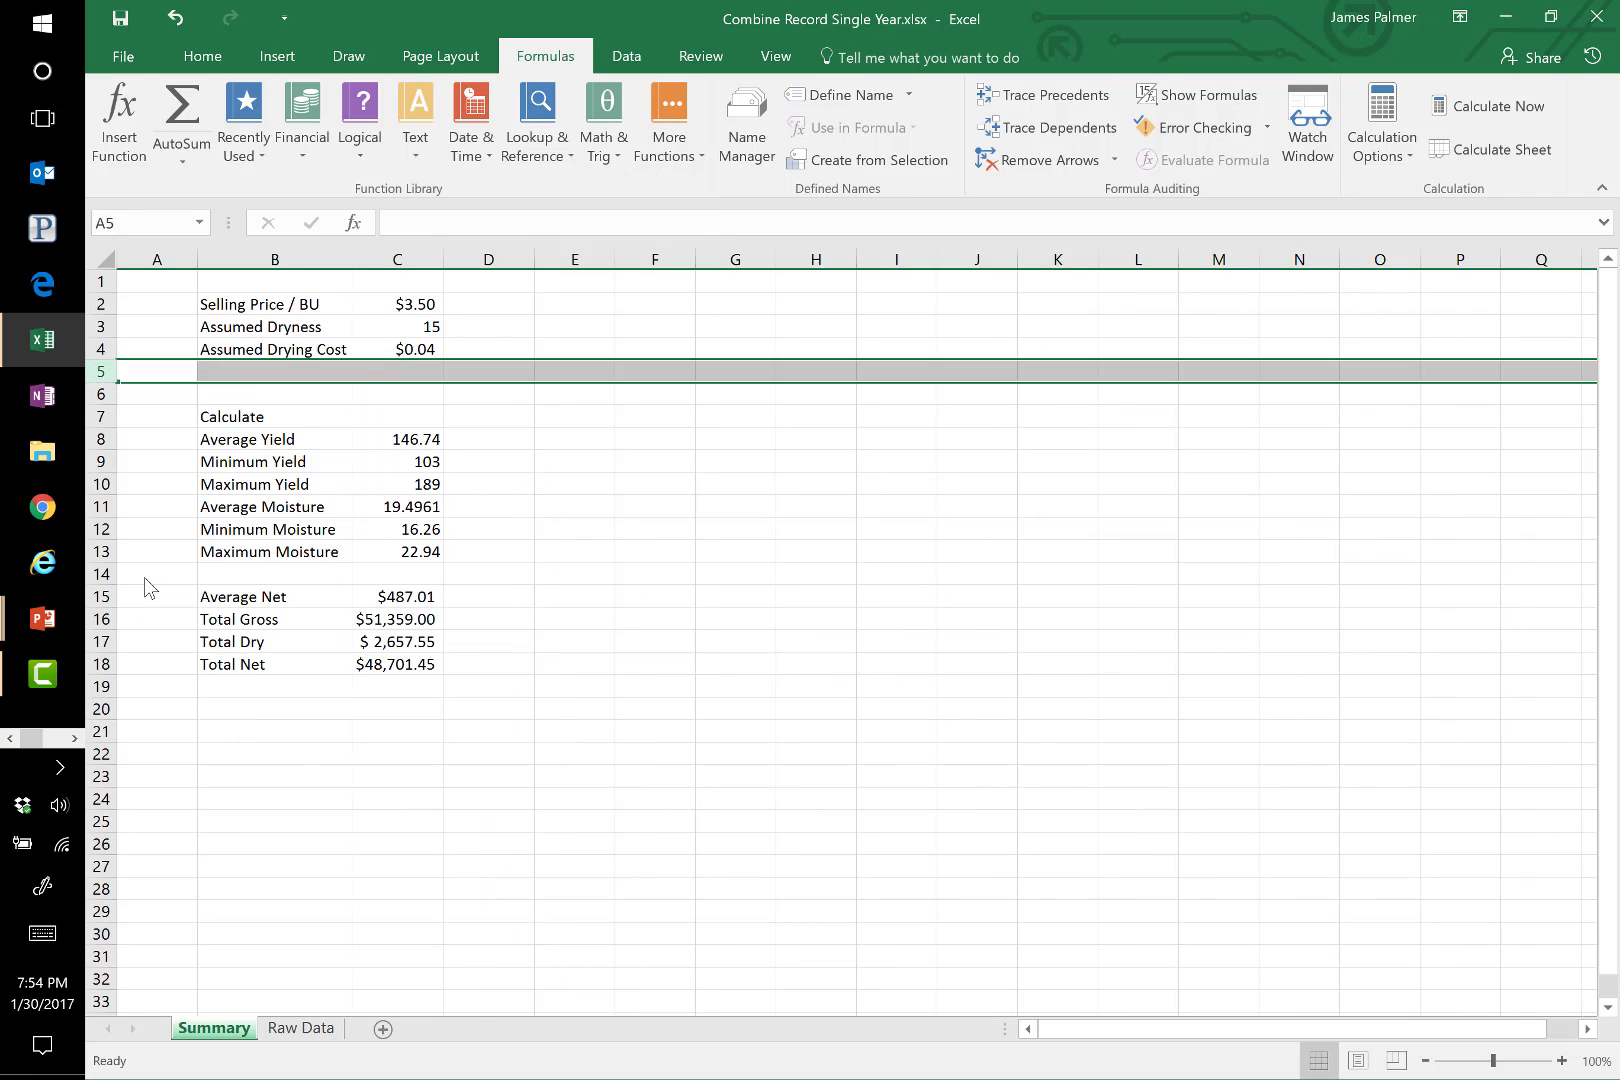
click(531, 403)
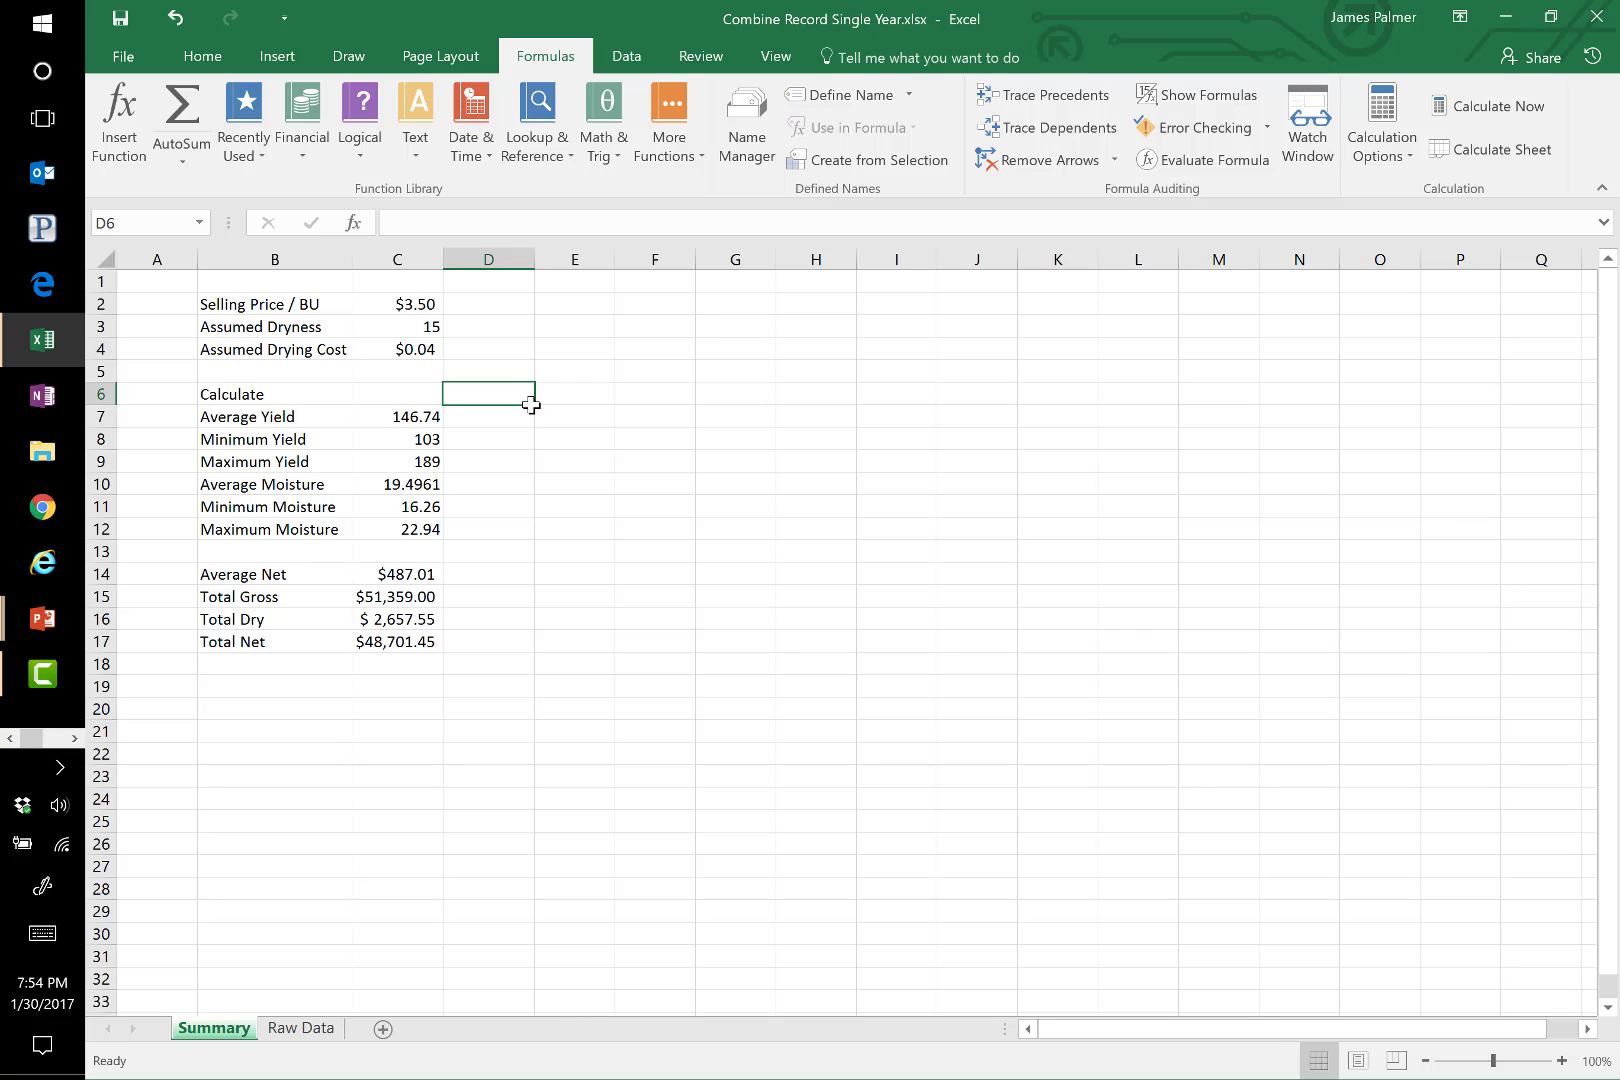
Switch from Excel back to the PowerPoint Slide Show window
key(alt+Tab)
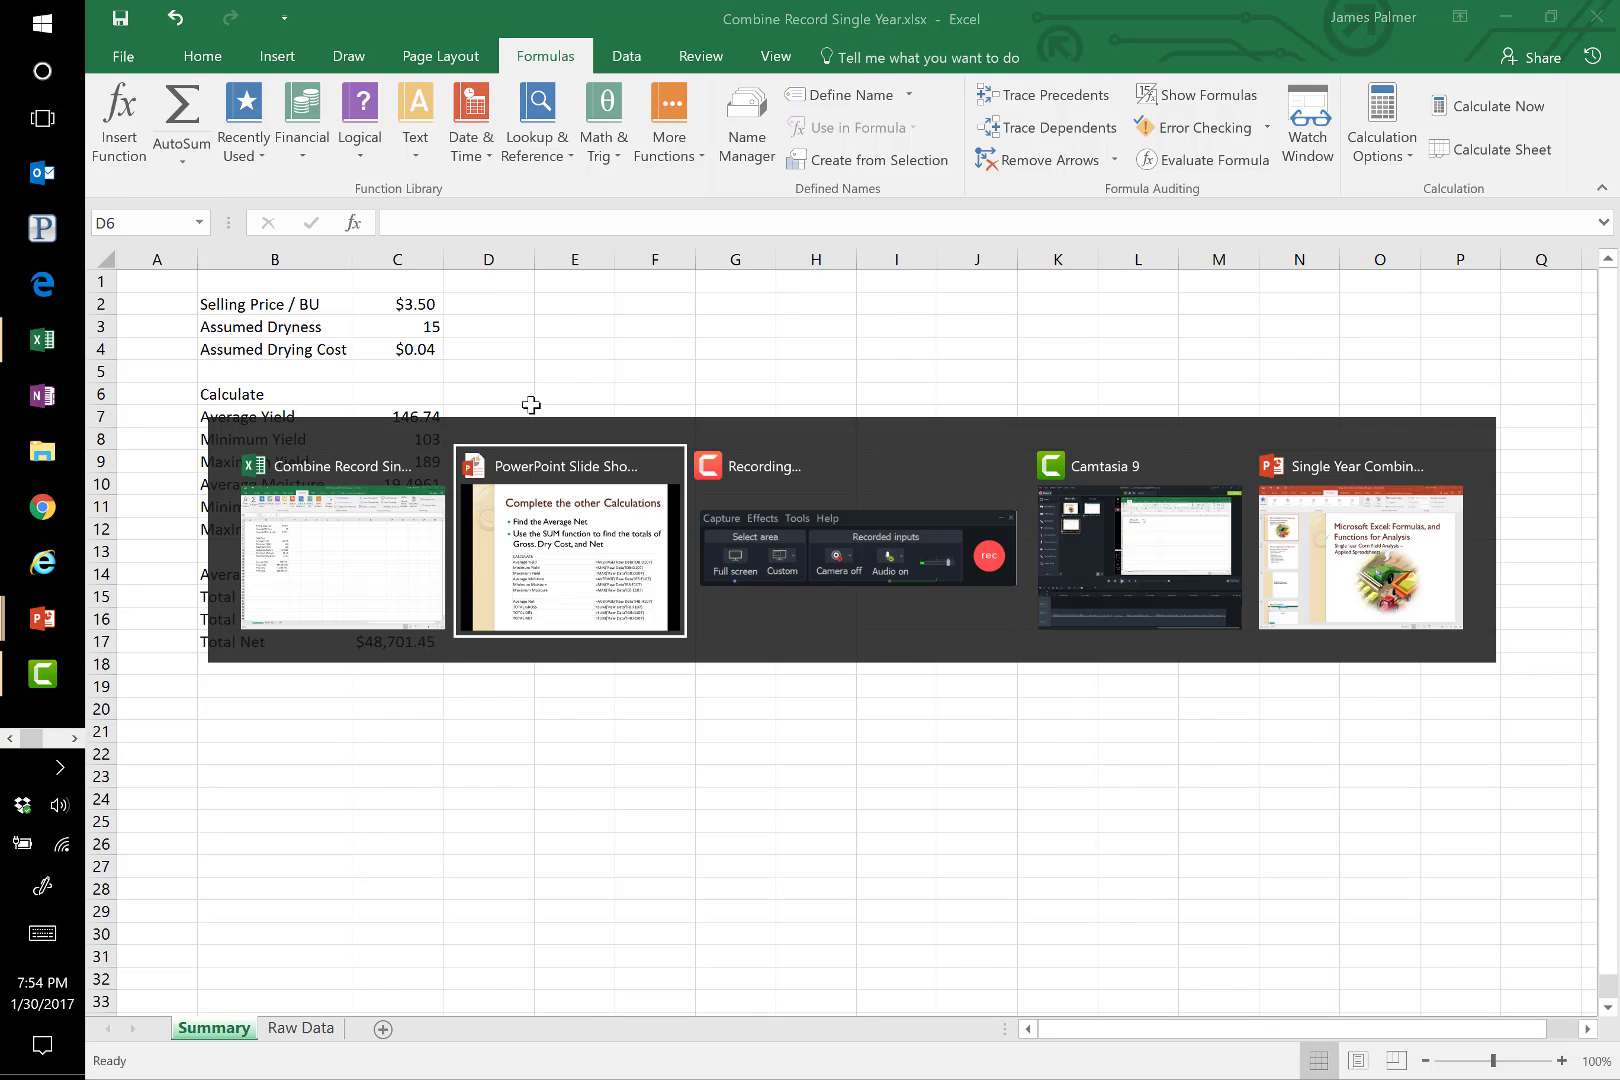